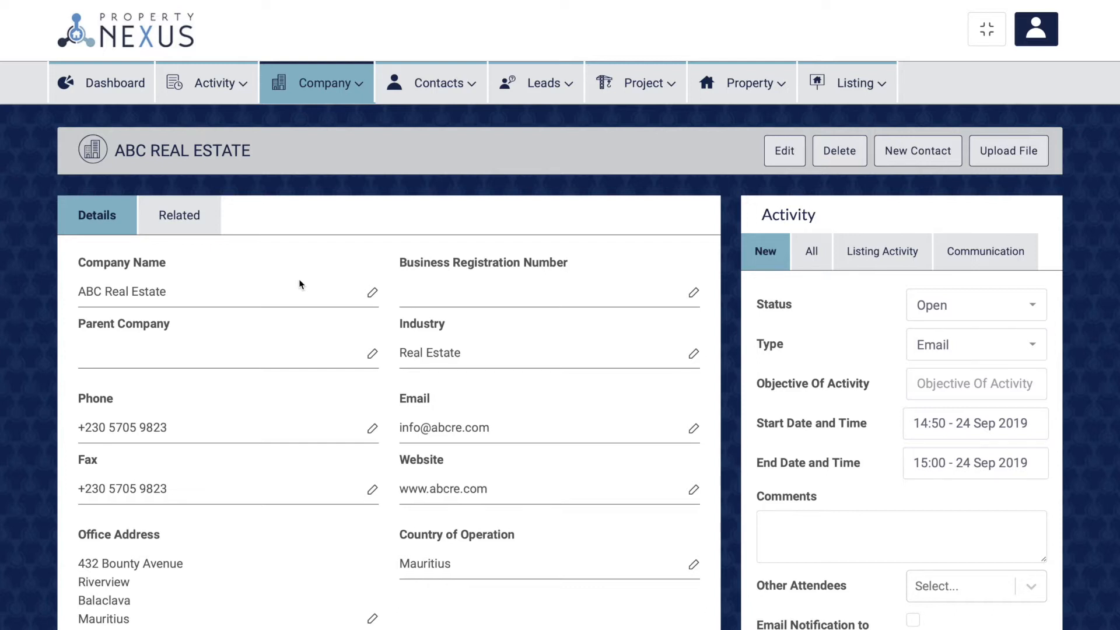
Step: Expand the System Information section of the ABC Real Estate company record and highlight the Record Owner label
{"action": "scroll", "coordinate": [299, 279], "scroll_direction": "down", "scroll_amount": 3}
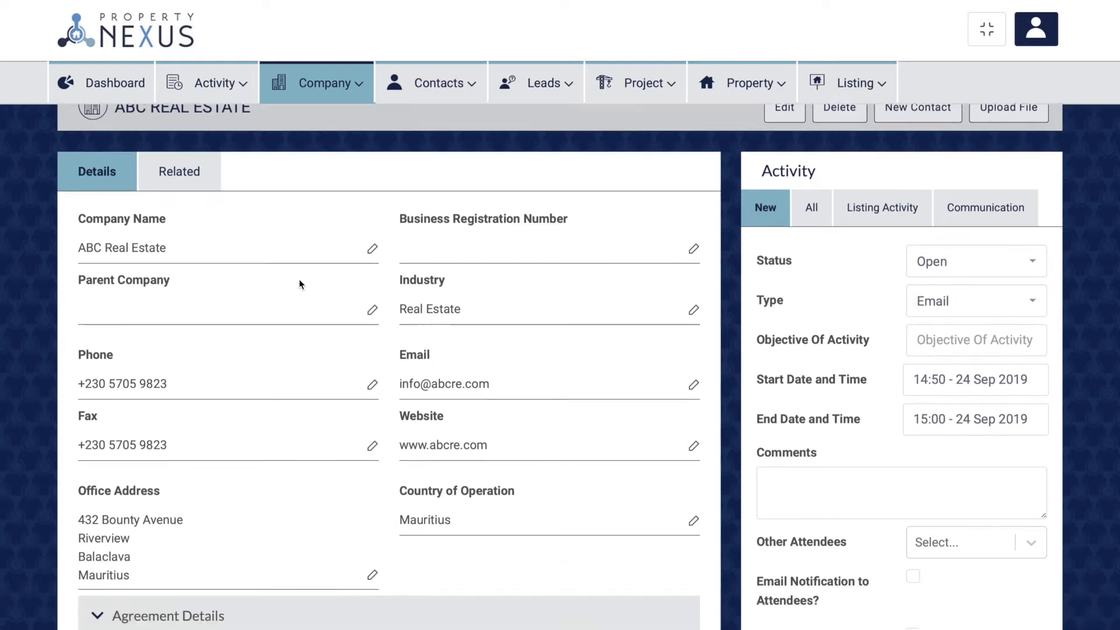
{"action": "left_click", "coordinate": [98, 583]}
{"action": "scroll", "coordinate": [97, 581], "scroll_direction": "down", "scroll_amount": 2}
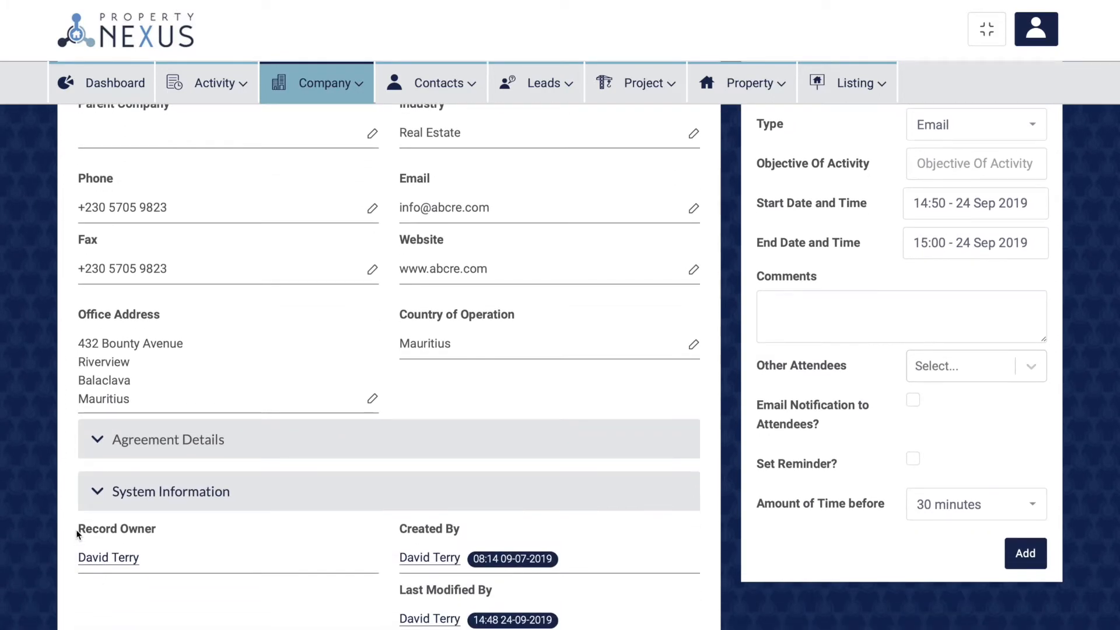
{"action": "left_click_drag", "start_coordinate": [77, 528], "coordinate": [155, 533]}
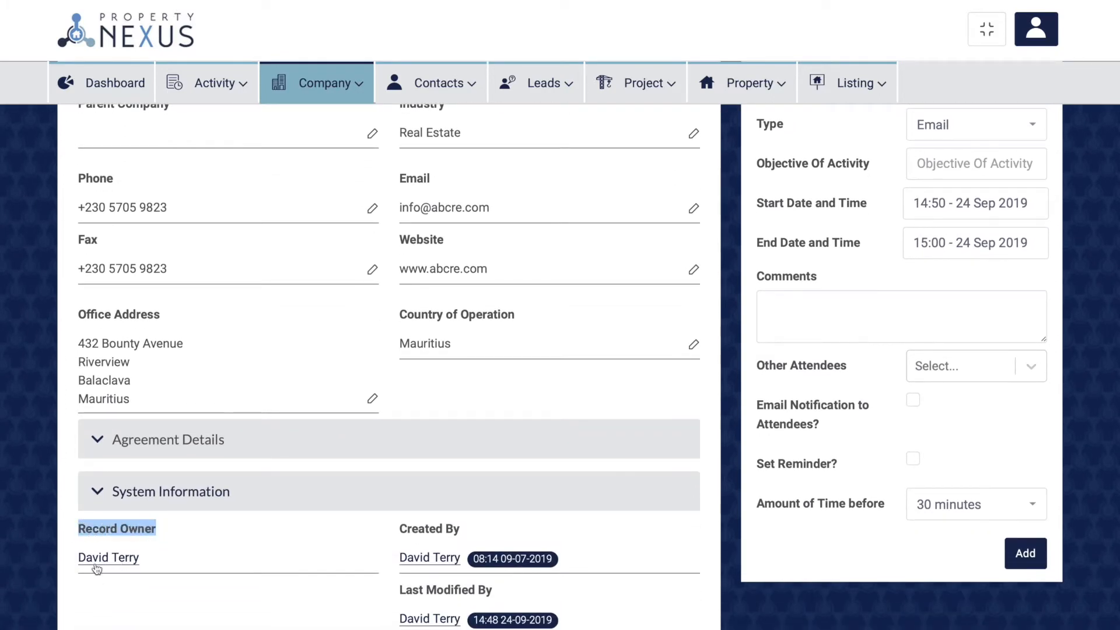
Step: Open the ABC Real Estate company record for editing and choose a different user as its Record Owner
{"action": "scroll", "coordinate": [512, 395], "scroll_direction": "up", "scroll_amount": 5}
{"action": "left_click", "coordinate": [784, 152]}
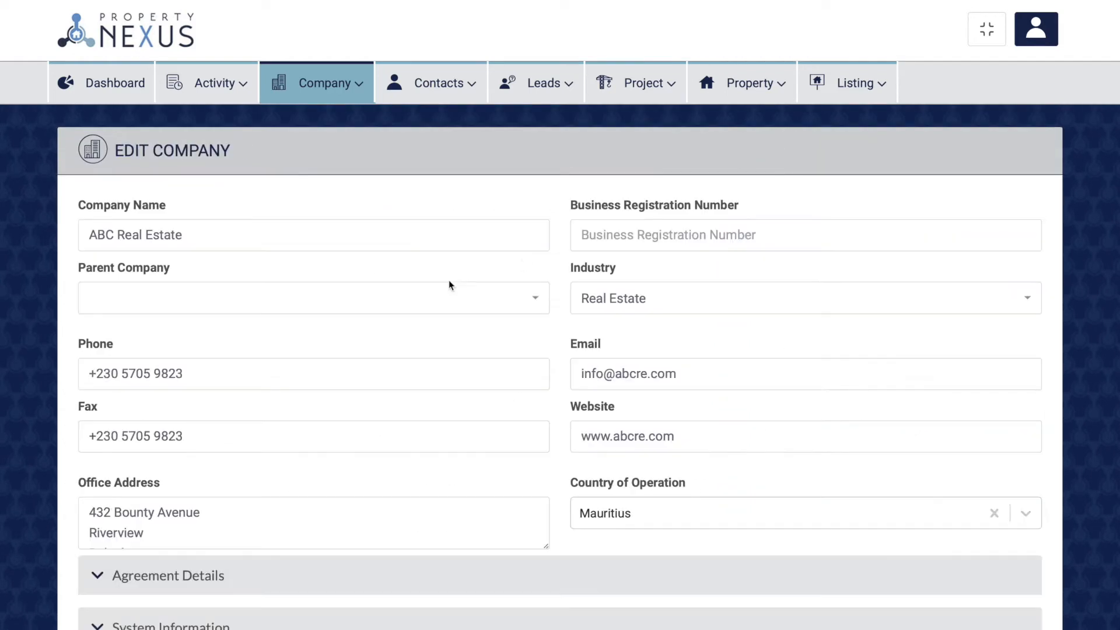
{"action": "scroll", "coordinate": [104, 617], "scroll_direction": "down", "scroll_amount": 2}
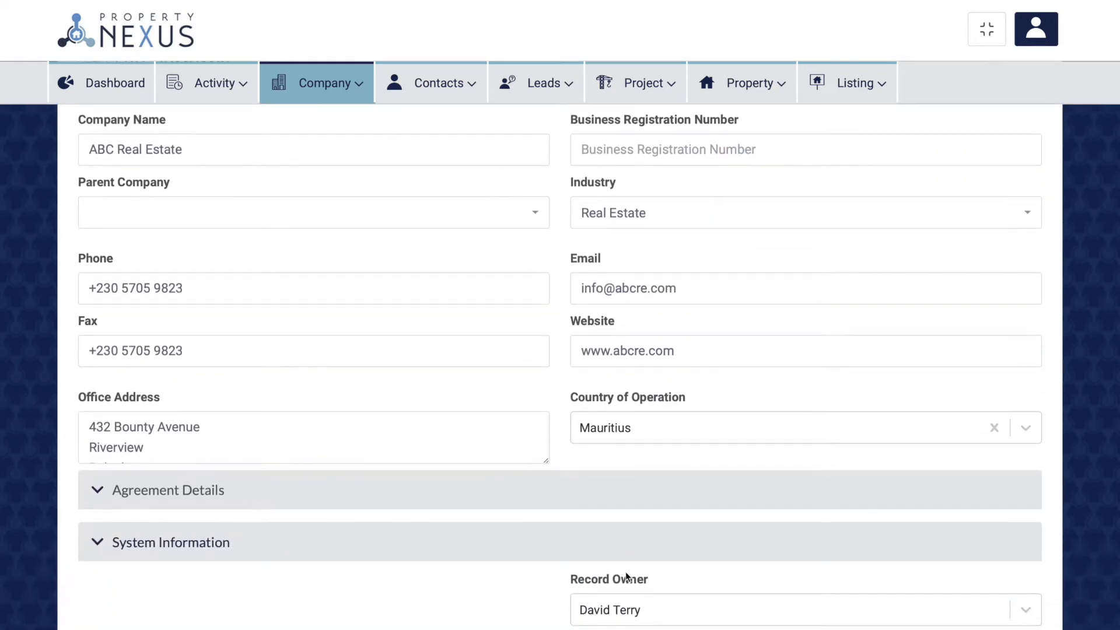
{"action": "left_click", "coordinate": [645, 607]}
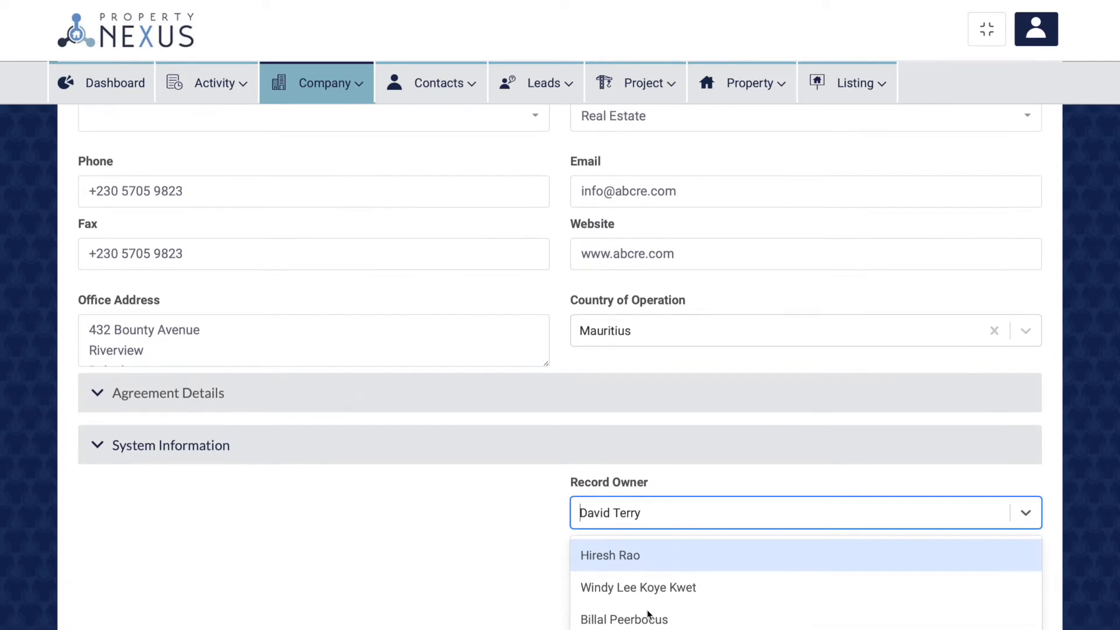
{"action": "left_click", "coordinate": [646, 613]}
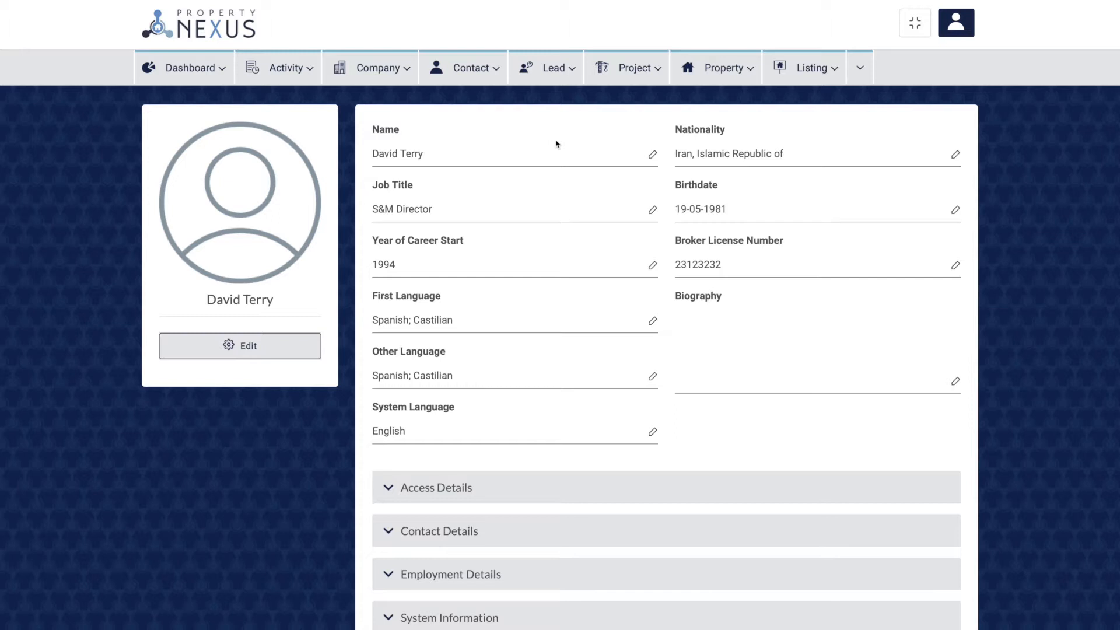
Step: Expand the Access Details, Contact Details, Employment Details and System Information sections of the user profile
{"action": "scroll", "coordinate": [556, 144], "scroll_direction": "down", "scroll_amount": 3}
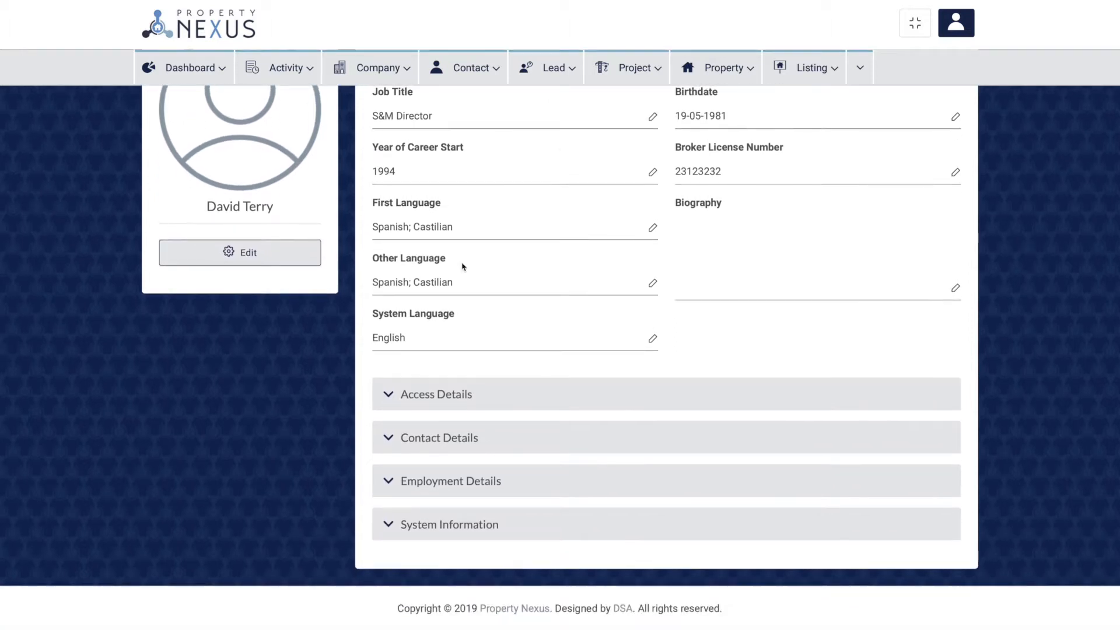
{"action": "left_click", "coordinate": [391, 396]}
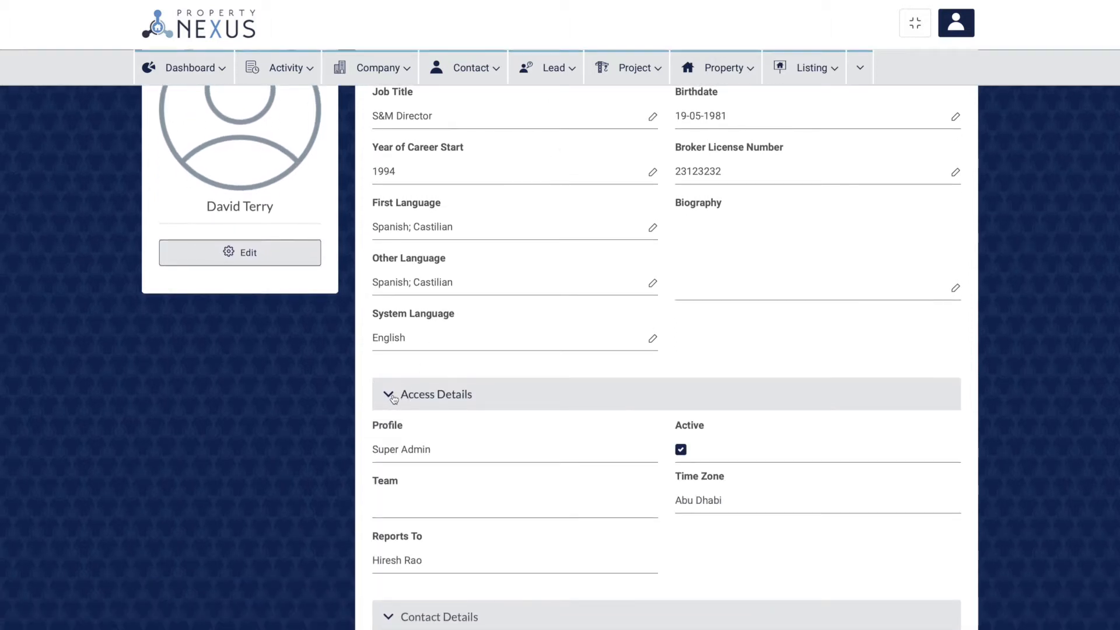
{"action": "scroll", "coordinate": [393, 399], "scroll_direction": "down", "scroll_amount": 3}
{"action": "left_click", "coordinate": [388, 448]}
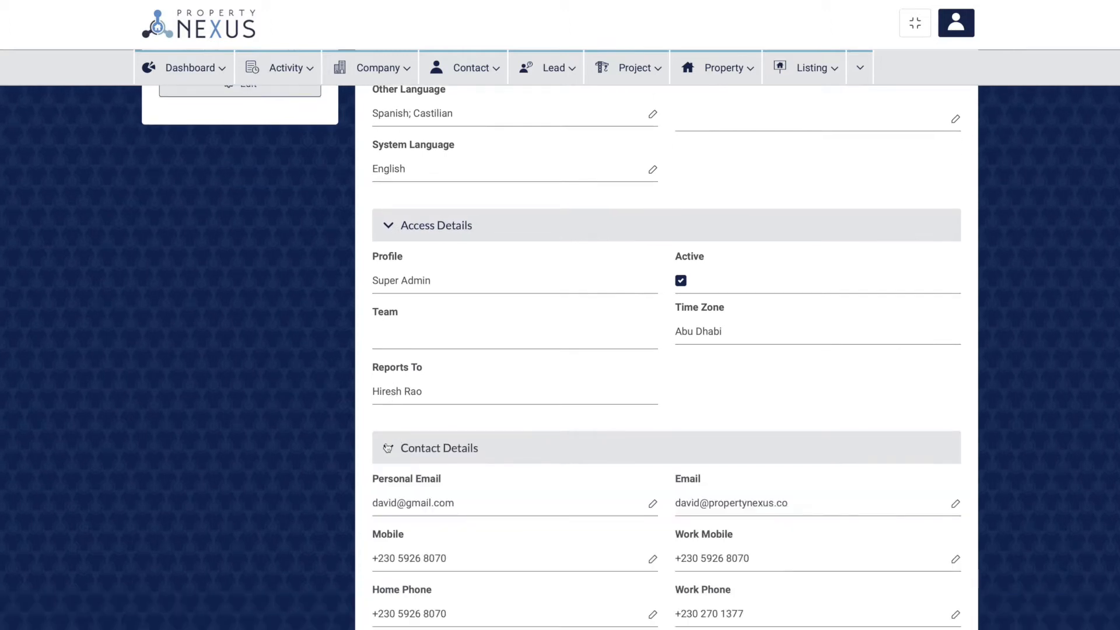
{"action": "scroll", "coordinate": [387, 448], "scroll_direction": "down", "scroll_amount": 5}
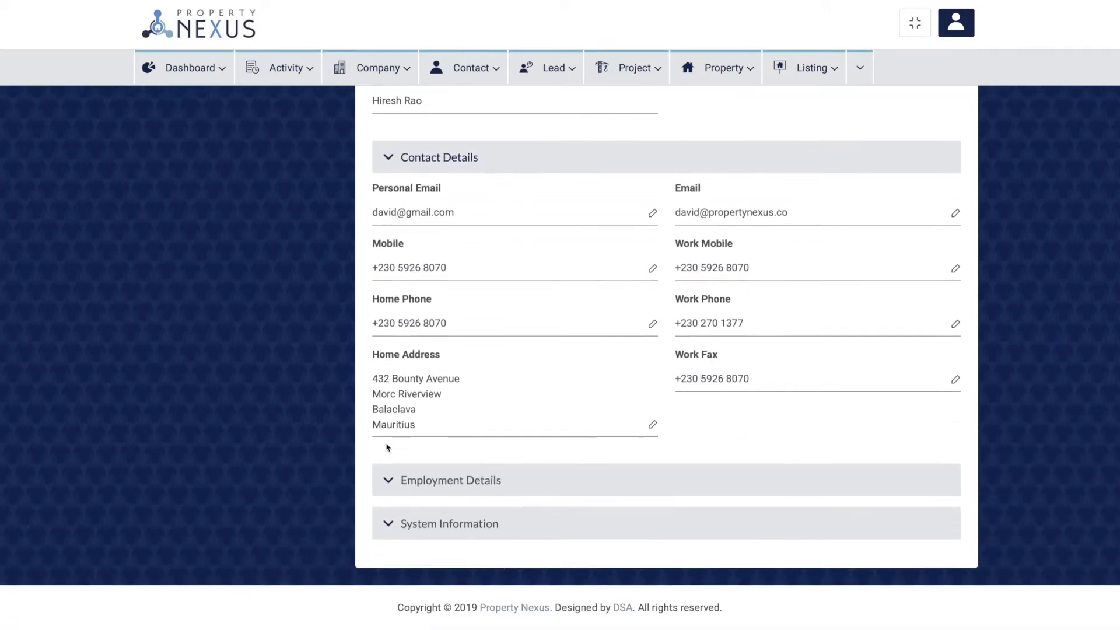
{"action": "left_click", "coordinate": [387, 481]}
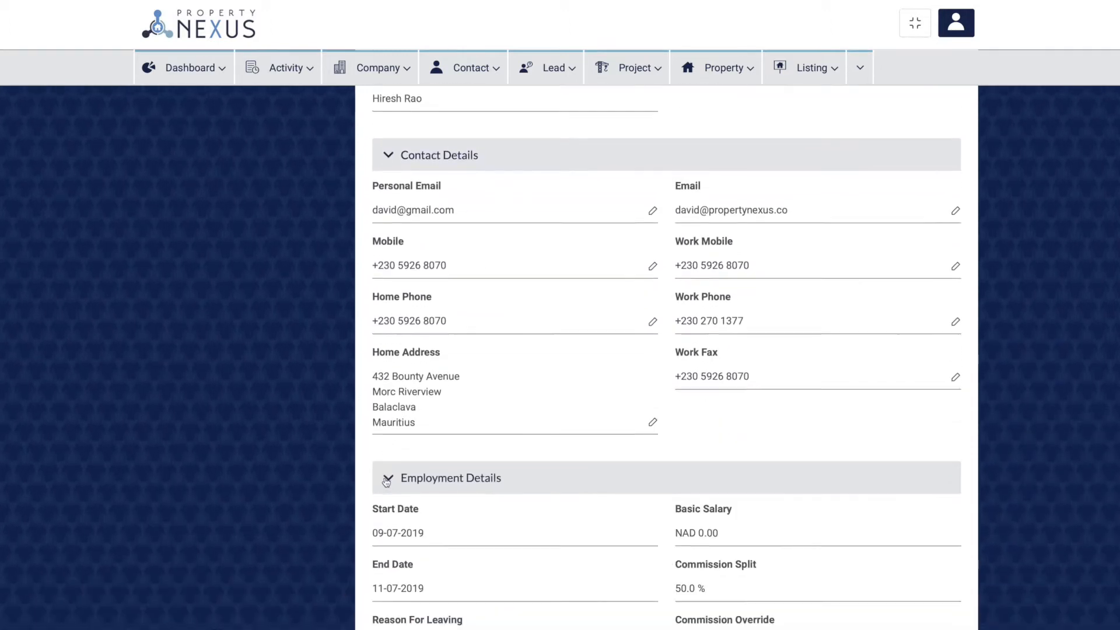
{"action": "scroll", "coordinate": [387, 481], "scroll_direction": "down", "scroll_amount": 3}
{"action": "left_click", "coordinate": [385, 525]}
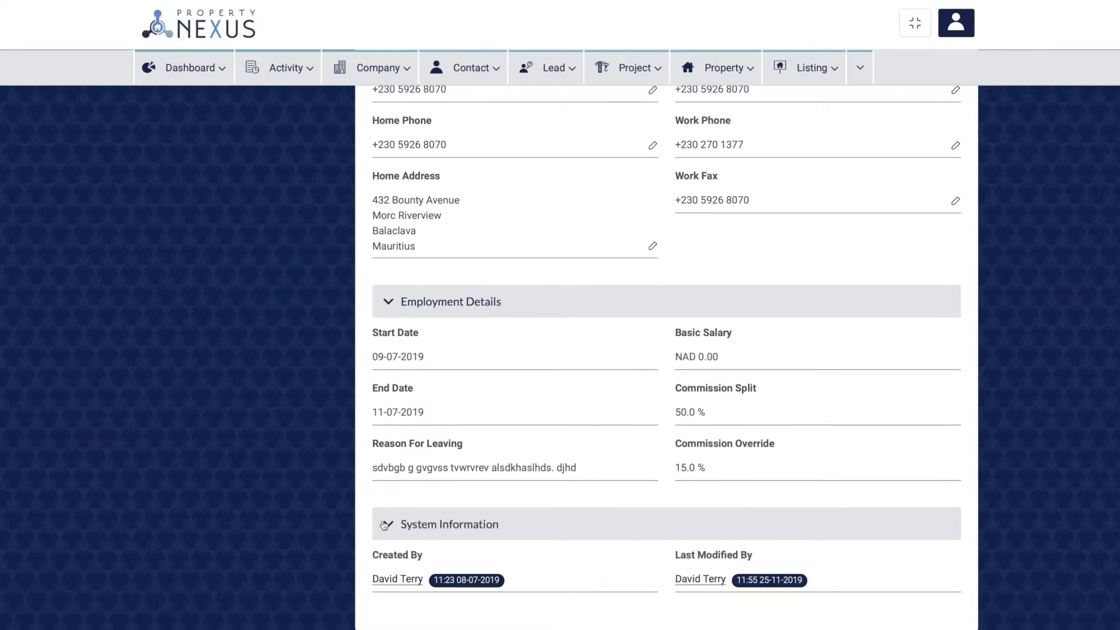
Step: Highlight the System Language label among the main details of the user profile, and clear the highlight
{"action": "scroll", "coordinate": [385, 525], "scroll_direction": "up", "scroll_amount": 12}
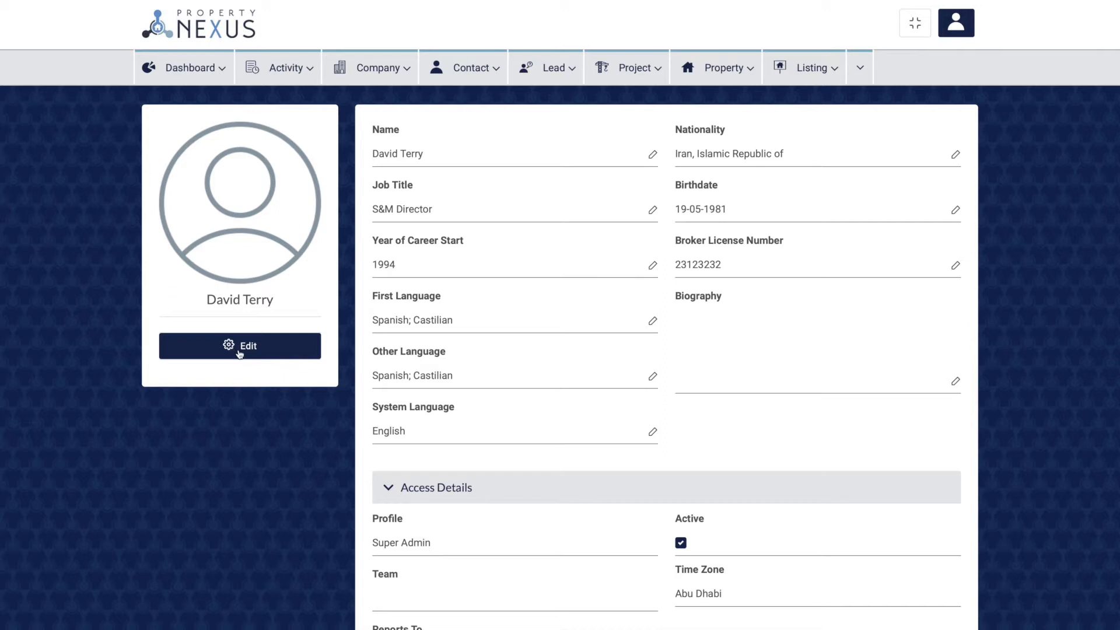
{"action": "left_click", "coordinate": [373, 407]}
{"action": "left_click_drag", "start_coordinate": [373, 408], "coordinate": [463, 411]}
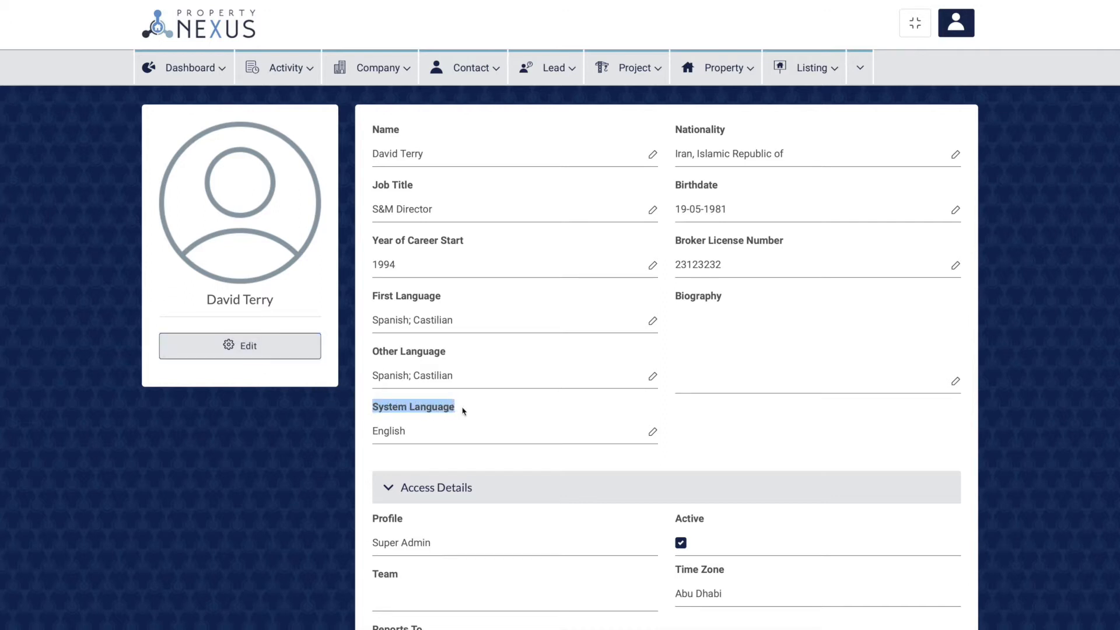
{"action": "left_click", "coordinate": [463, 411]}
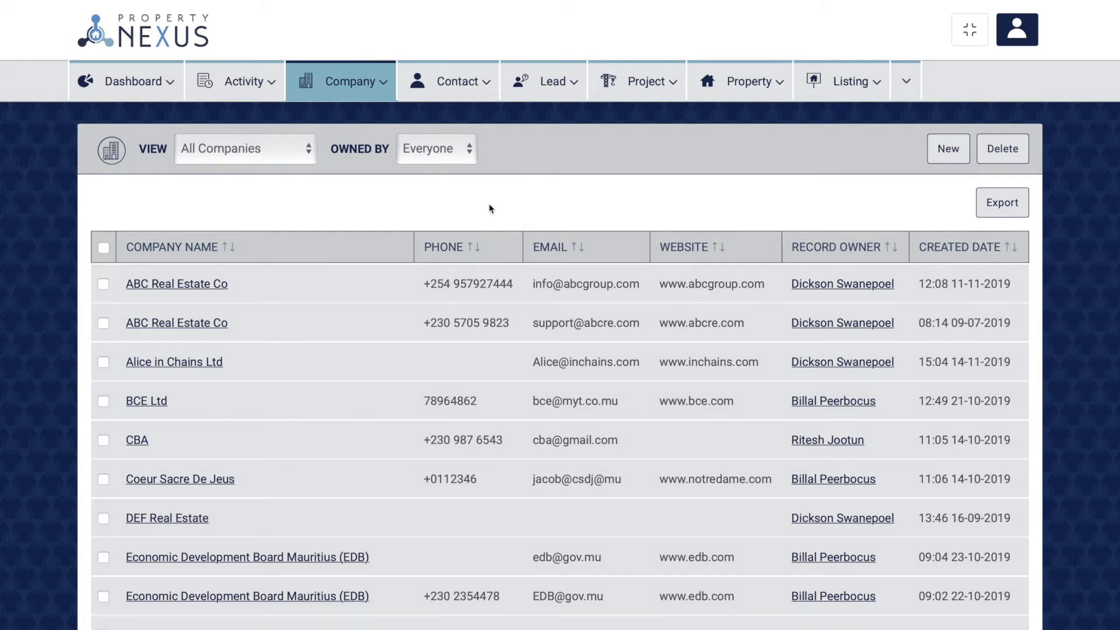
Step: Start a new company record and try to create it with its fields left empty
{"action": "left_click", "coordinate": [351, 92]}
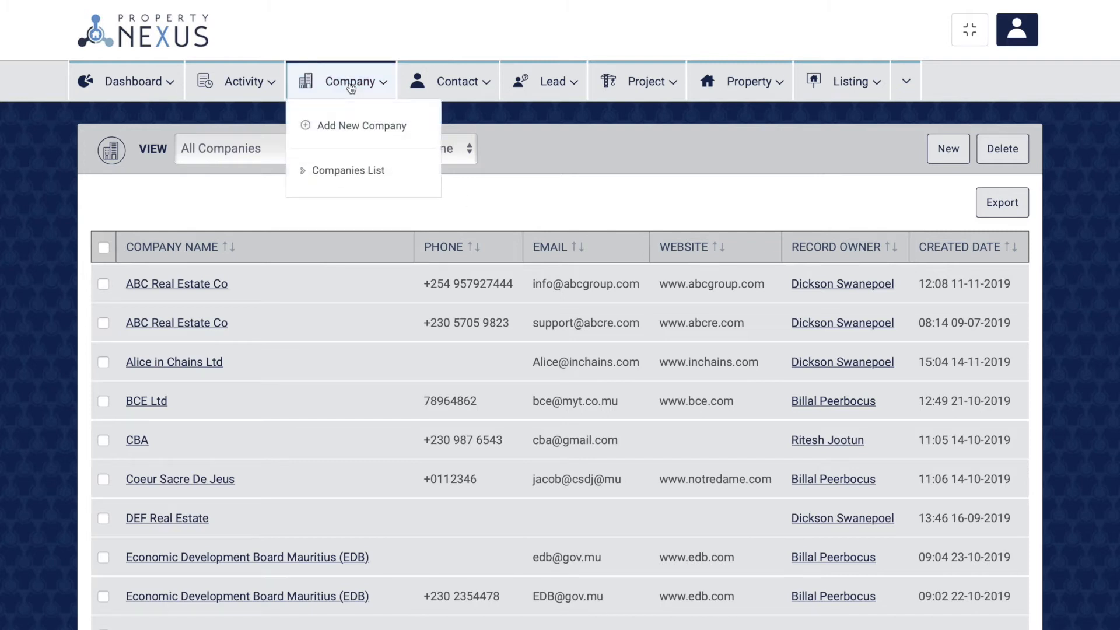
{"action": "left_click", "coordinate": [346, 126]}
{"action": "scroll", "coordinate": [345, 125], "scroll_direction": "down", "scroll_amount": 8}
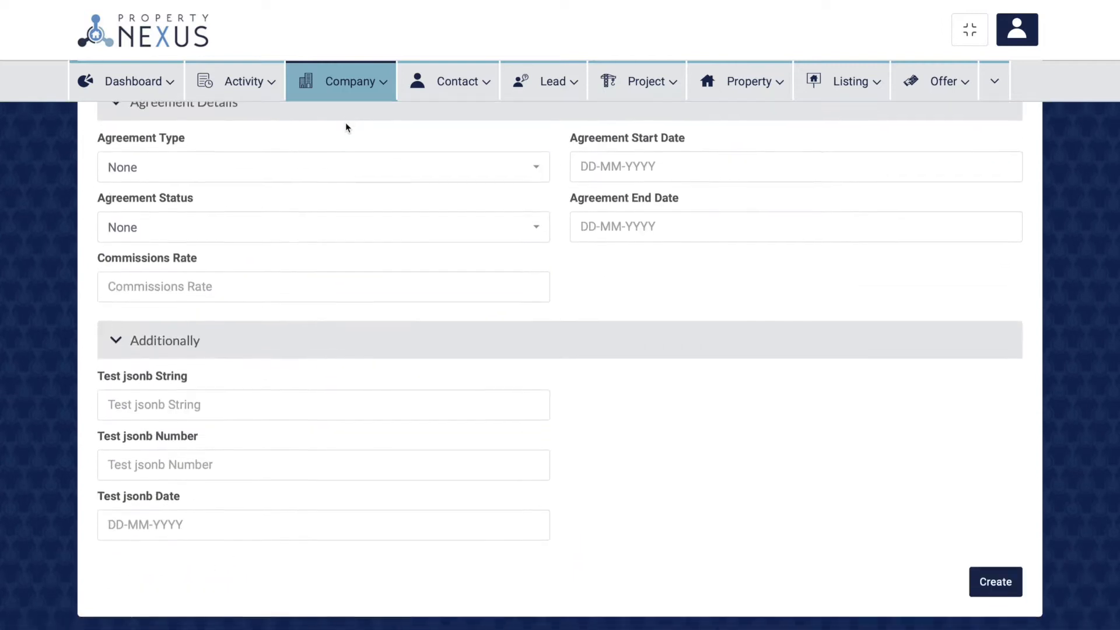
{"action": "left_click", "coordinate": [994, 591]}
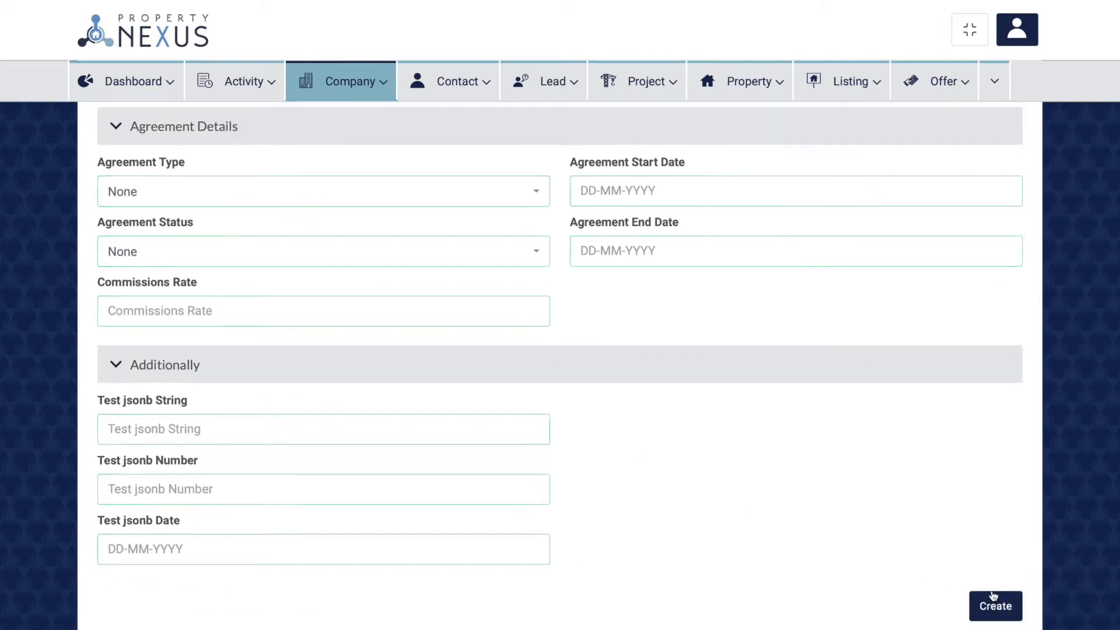
{"action": "scroll", "coordinate": [773, 513], "scroll_direction": "up", "scroll_amount": 8}
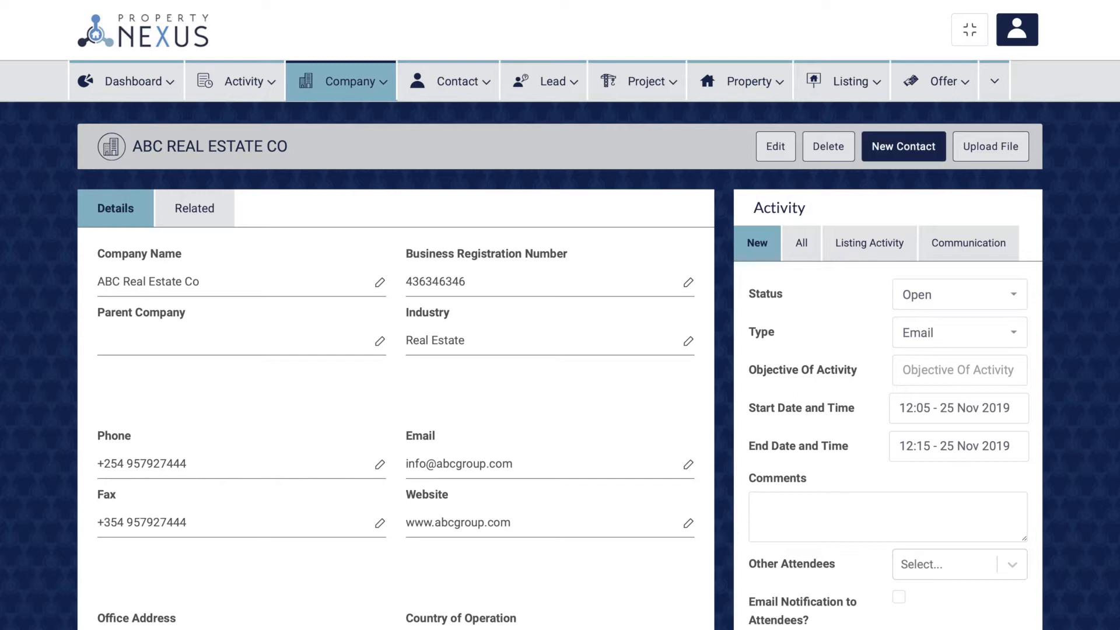
Step: Show the related records of the ABC Real Estate Co company
{"action": "left_click", "coordinate": [195, 208]}
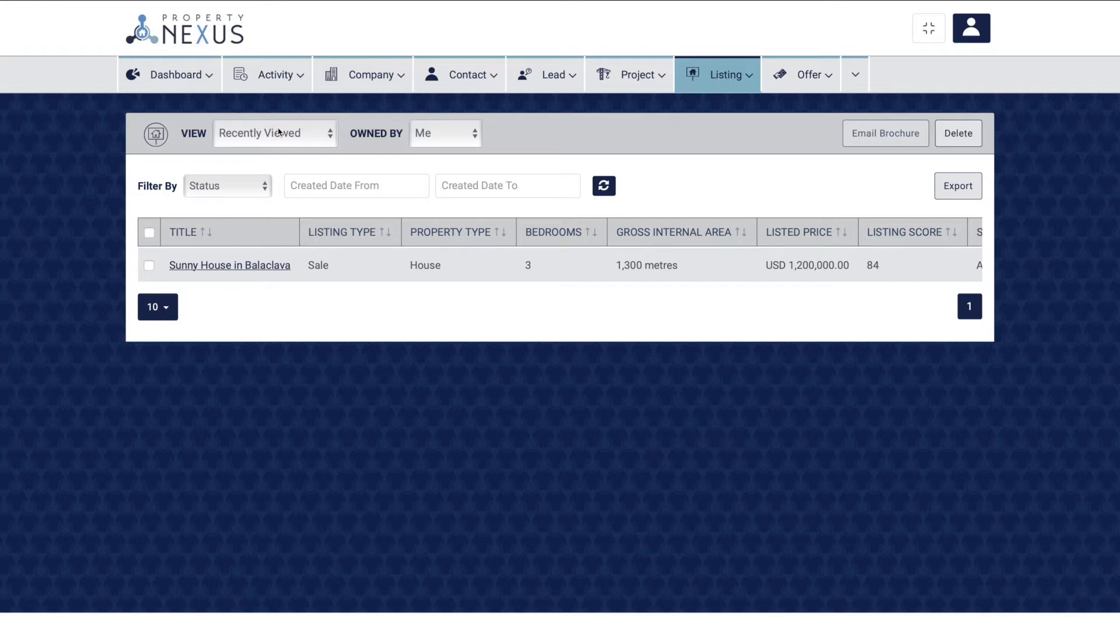
Step: Switch the listings table to the Listings view and show records owned by Everyone
{"action": "left_click", "coordinate": [278, 133]}
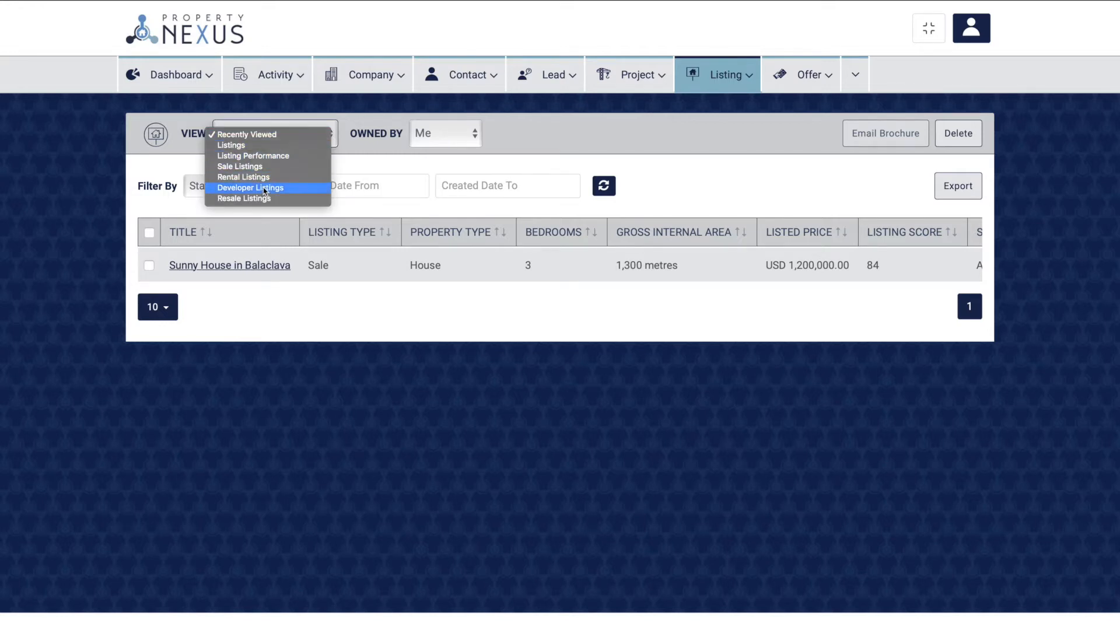
{"action": "left_click", "coordinate": [246, 146]}
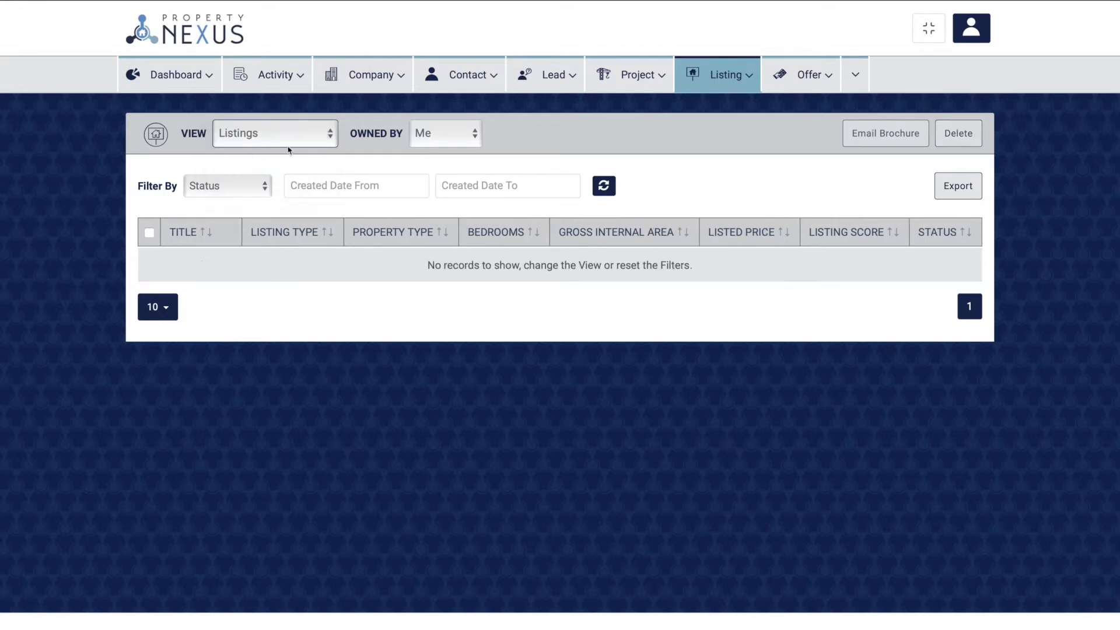
{"action": "left_click", "coordinate": [454, 139]}
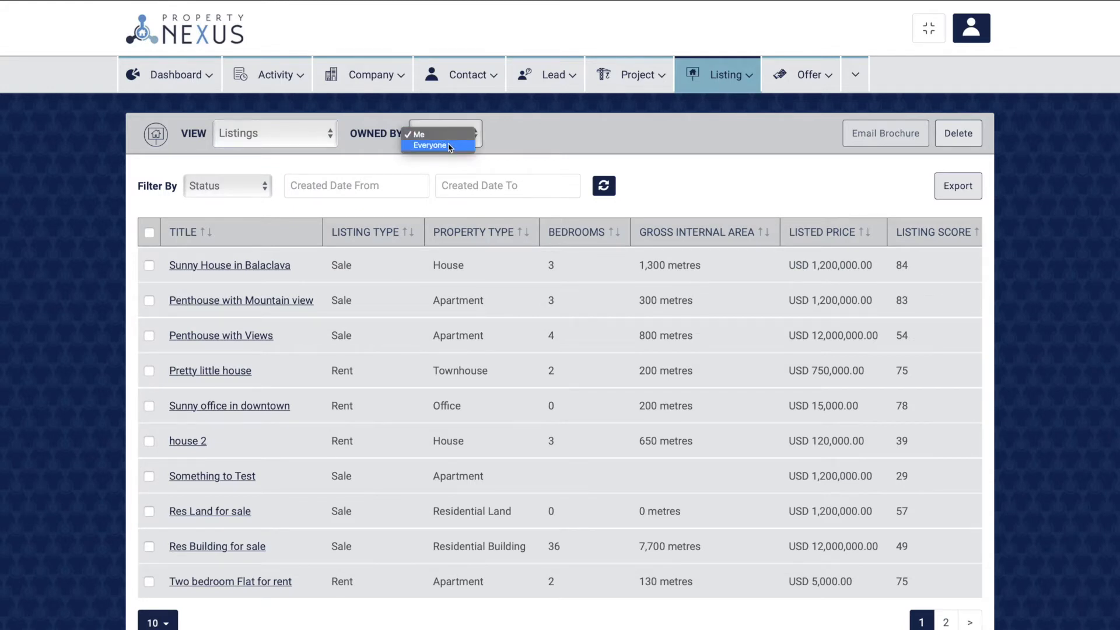
{"action": "left_click", "coordinate": [450, 146]}
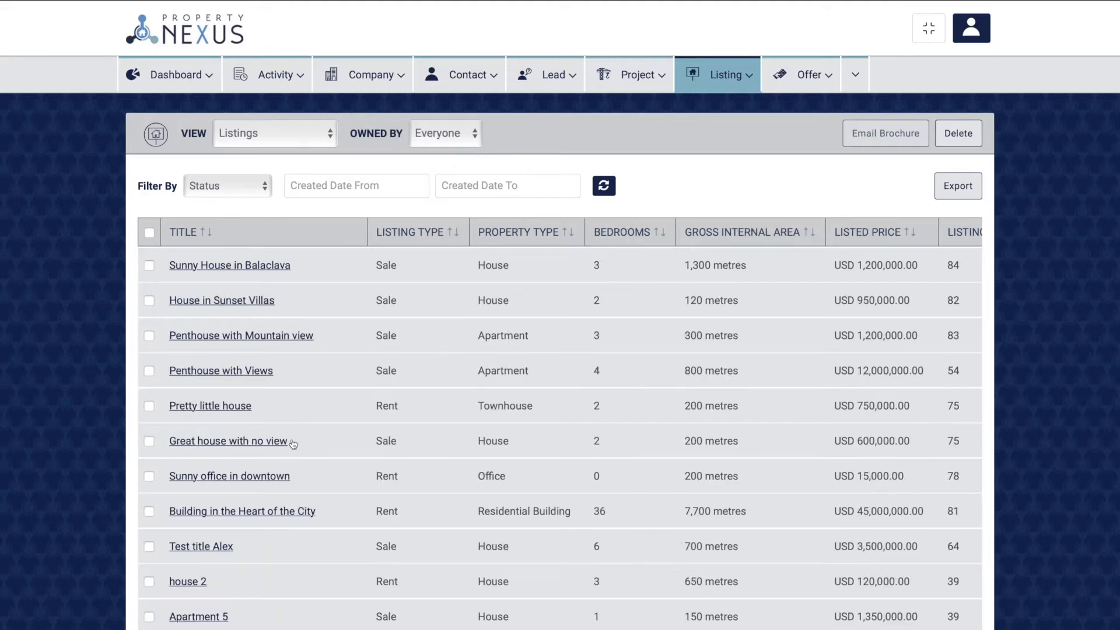
Step: Filter the listings by Active status and a Created Date From of 01-10-2019, and open the Created Date To value
{"action": "left_click", "coordinate": [211, 189]}
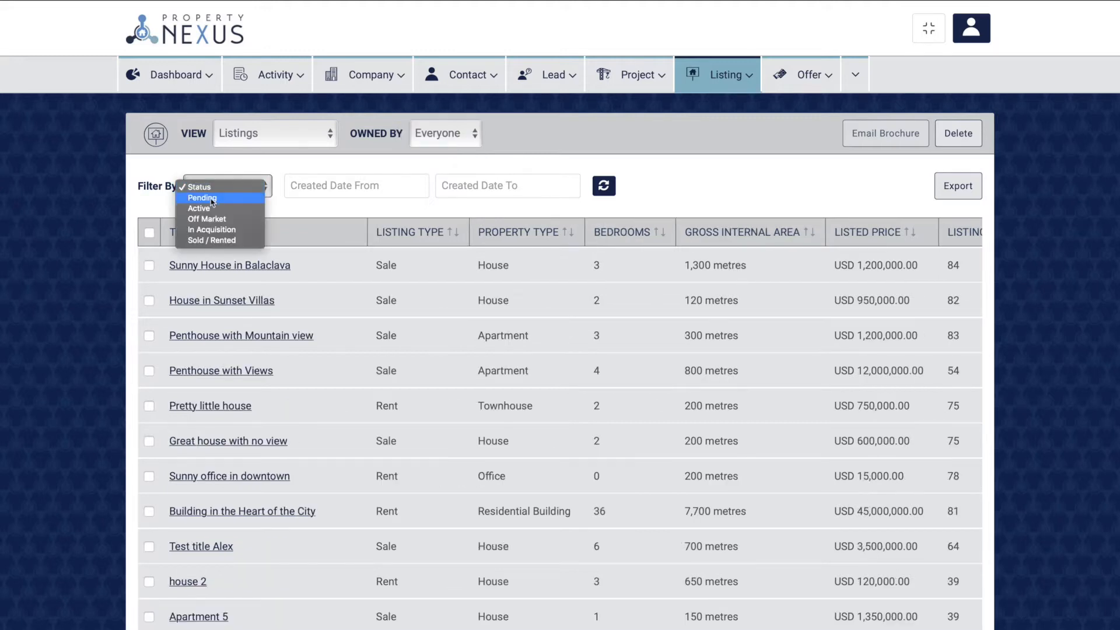
{"action": "left_click", "coordinate": [211, 209]}
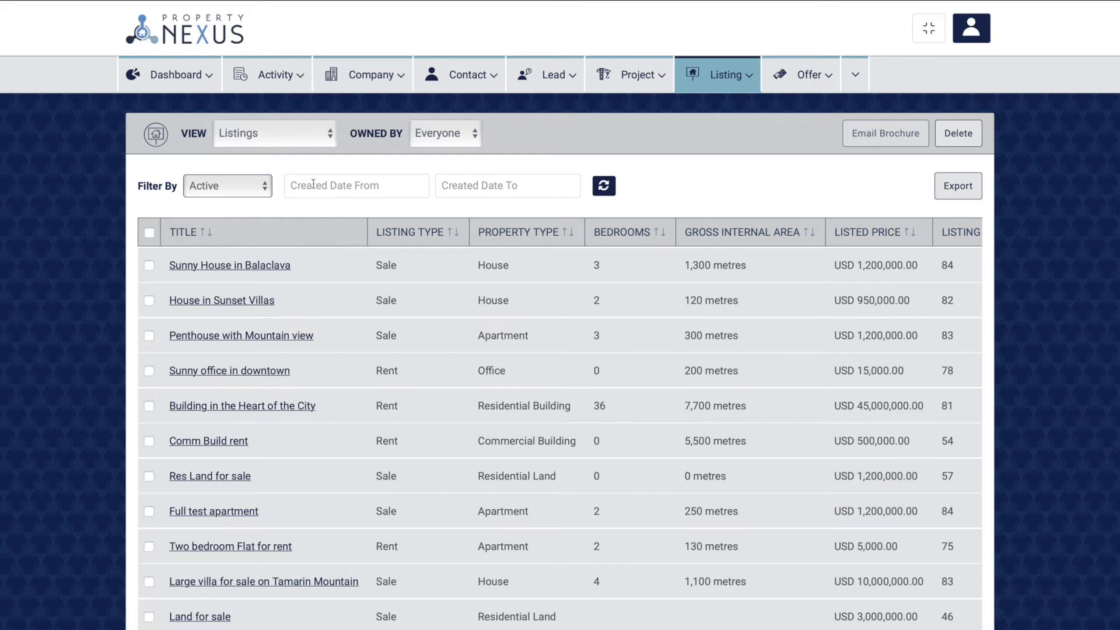
{"action": "left_click", "coordinate": [313, 184]}
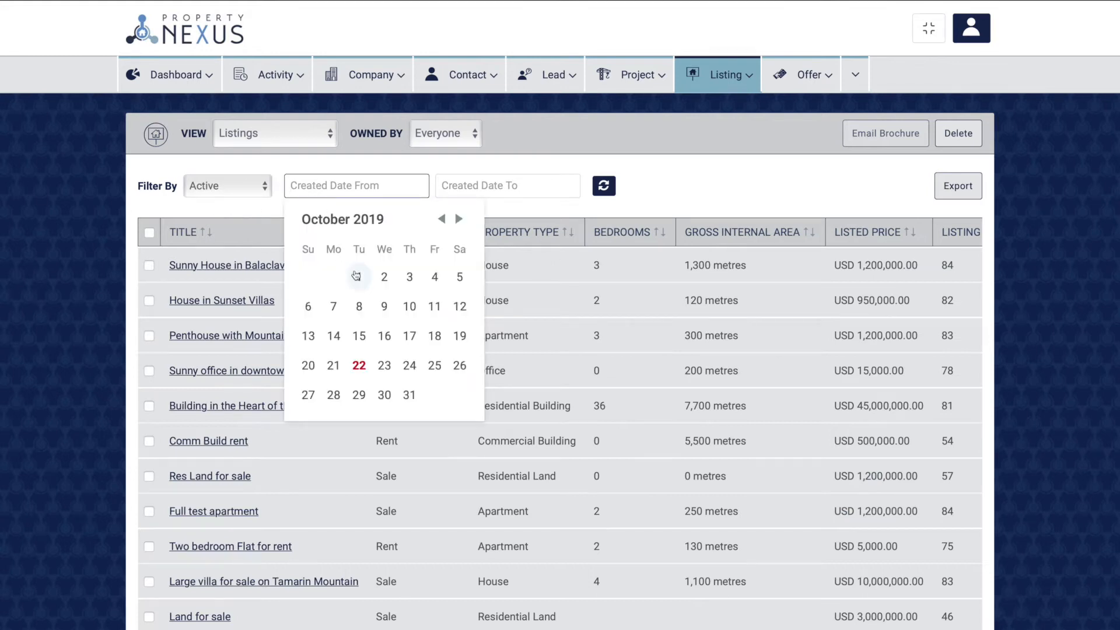
{"action": "left_click", "coordinate": [357, 276]}
{"action": "left_click", "coordinate": [465, 186]}
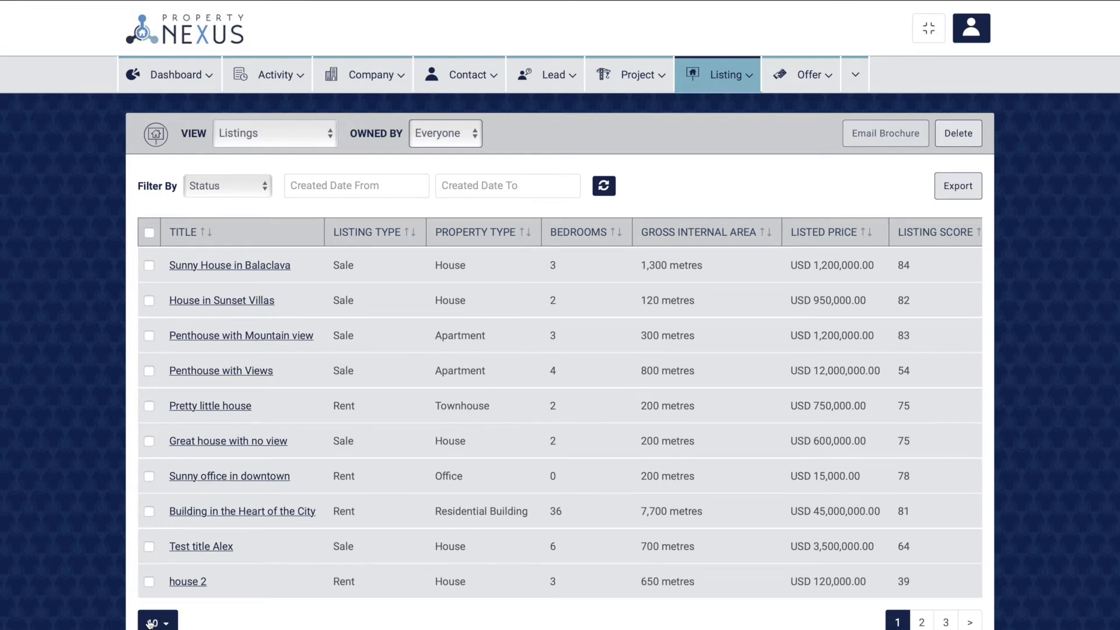
Step: Open the rows-per-page choices of the listings table, and export the filtered listings
{"action": "left_click", "coordinate": [150, 623]}
{"action": "scroll", "coordinate": [150, 623], "scroll_direction": "down", "scroll_amount": 1}
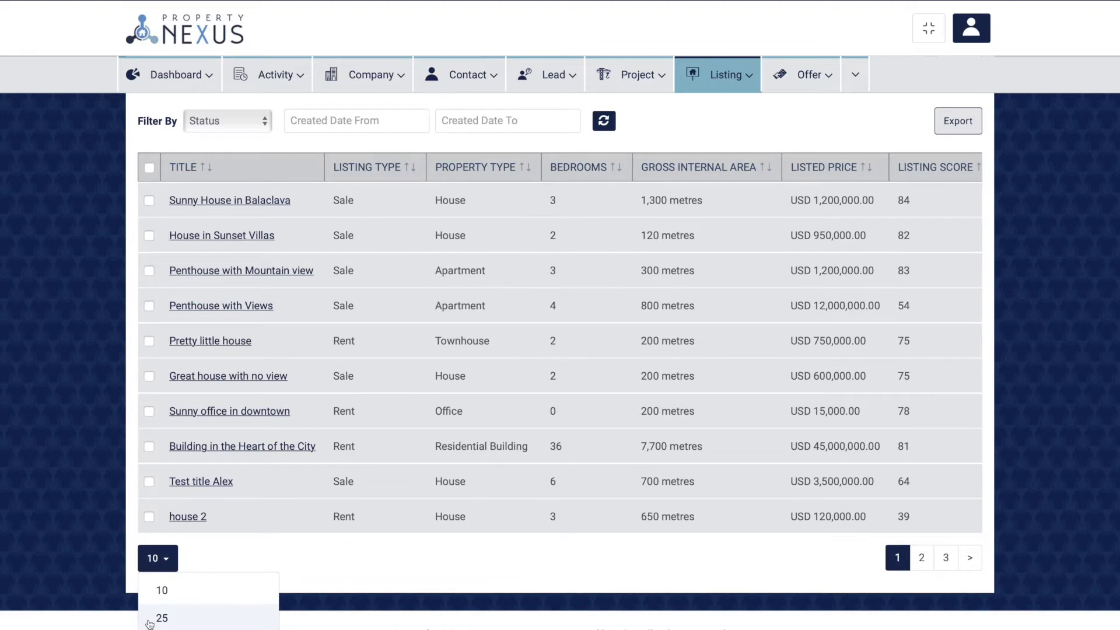
{"action": "scroll", "coordinate": [150, 624], "scroll_direction": "up", "scroll_amount": 1}
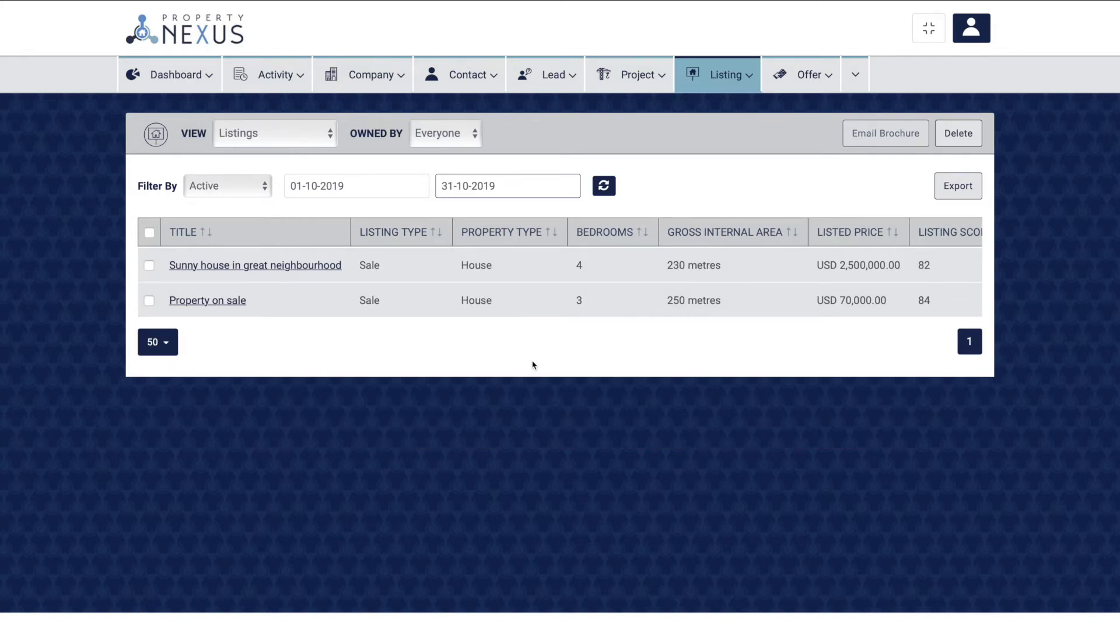
{"action": "left_click", "coordinate": [958, 188]}
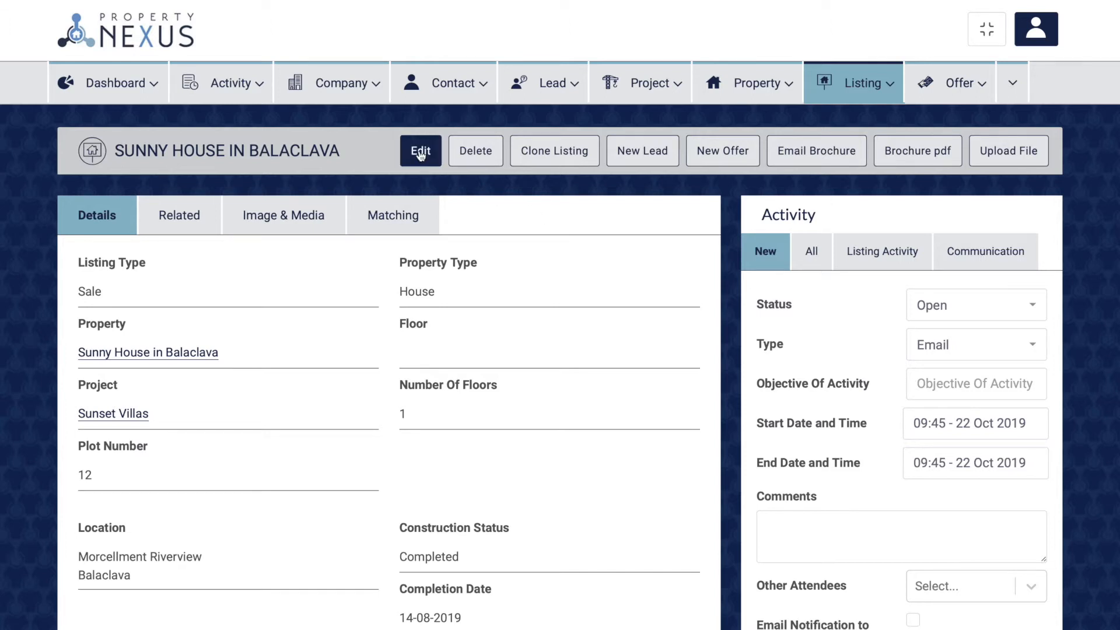
Step: Open the Advertise on Our Website value in the Marketing section of the Sunny House in Balaclava listing for editing
{"action": "scroll", "coordinate": [498, 281], "scroll_direction": "down", "scroll_amount": 12}
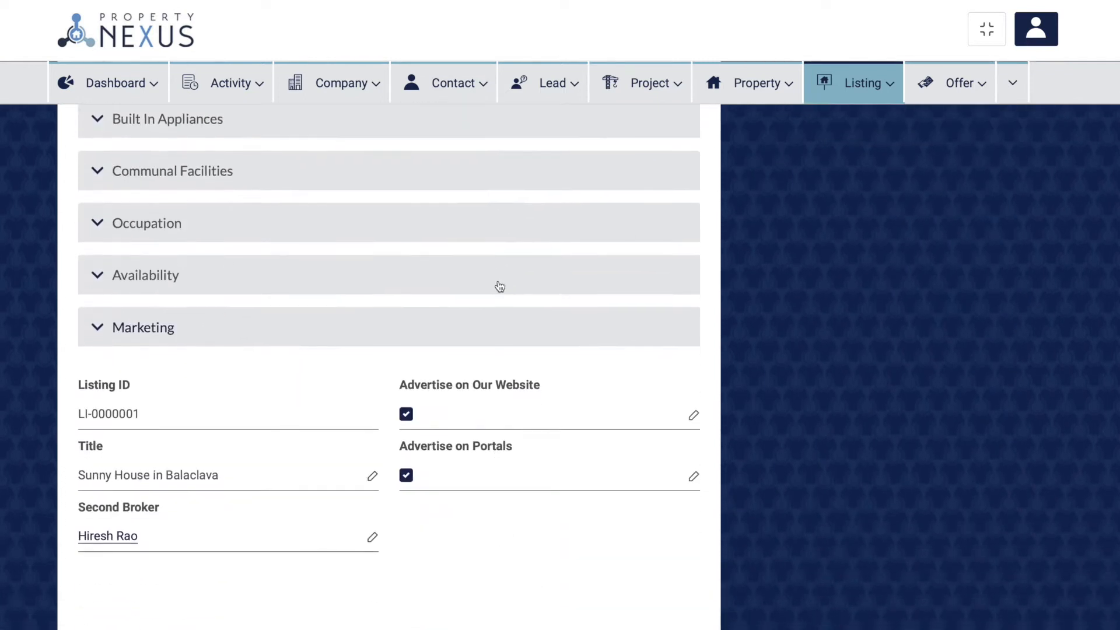
{"action": "scroll", "coordinate": [499, 286], "scroll_direction": "down", "scroll_amount": 1}
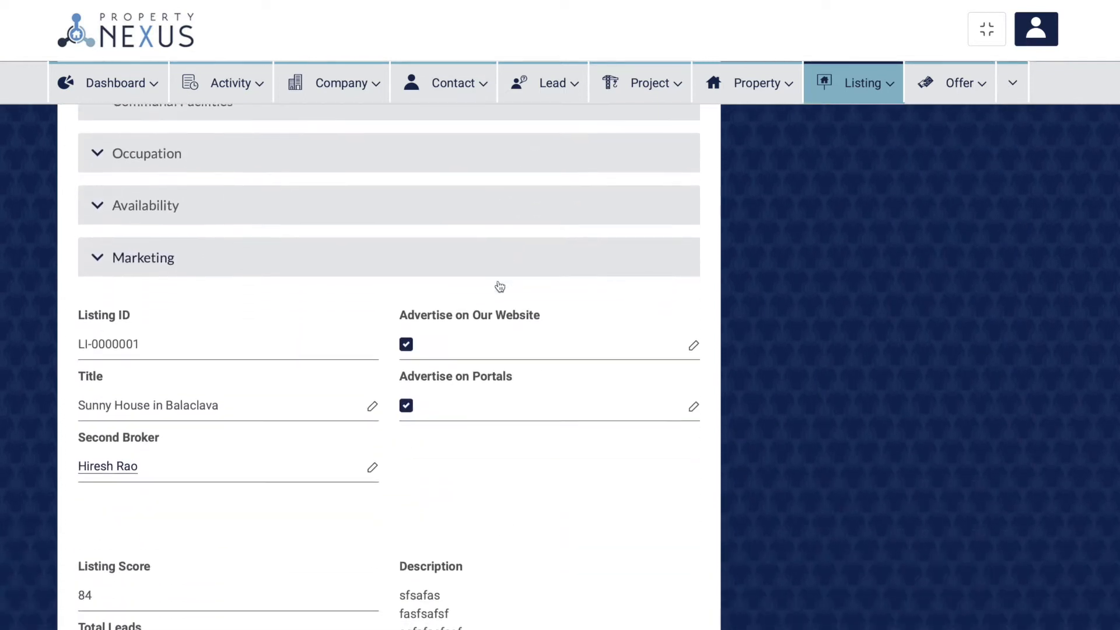
{"action": "left_click", "coordinate": [693, 346]}
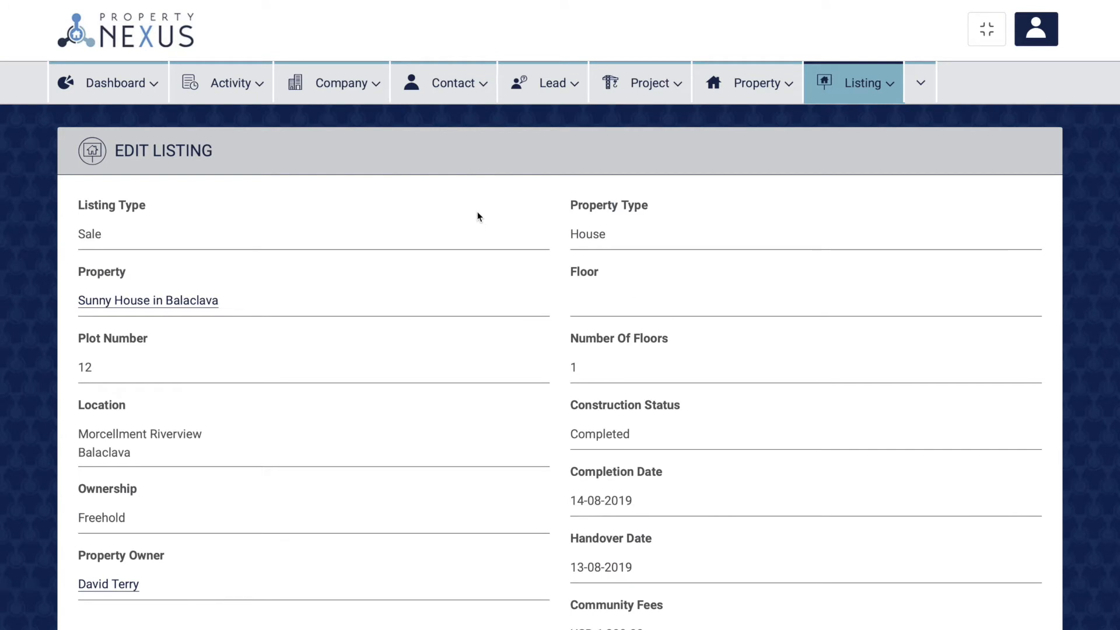
Step: Turn off Advertise on Our Website in the full edit form of the Sunny House in Balaclava listing and update the record
{"action": "scroll", "coordinate": [477, 216], "scroll_direction": "down", "scroll_amount": 7}
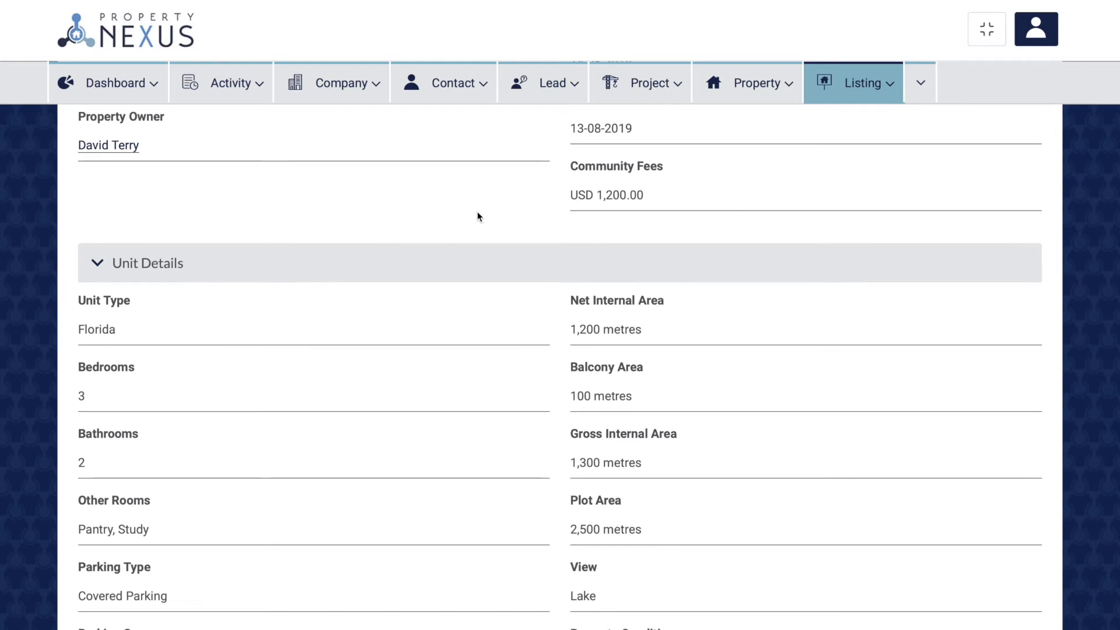
{"action": "scroll", "coordinate": [477, 216], "scroll_direction": "down", "scroll_amount": 4}
{"action": "scroll", "coordinate": [477, 216], "scroll_direction": "down", "scroll_amount": 4}
{"action": "scroll", "coordinate": [477, 217], "scroll_direction": "down", "scroll_amount": 1}
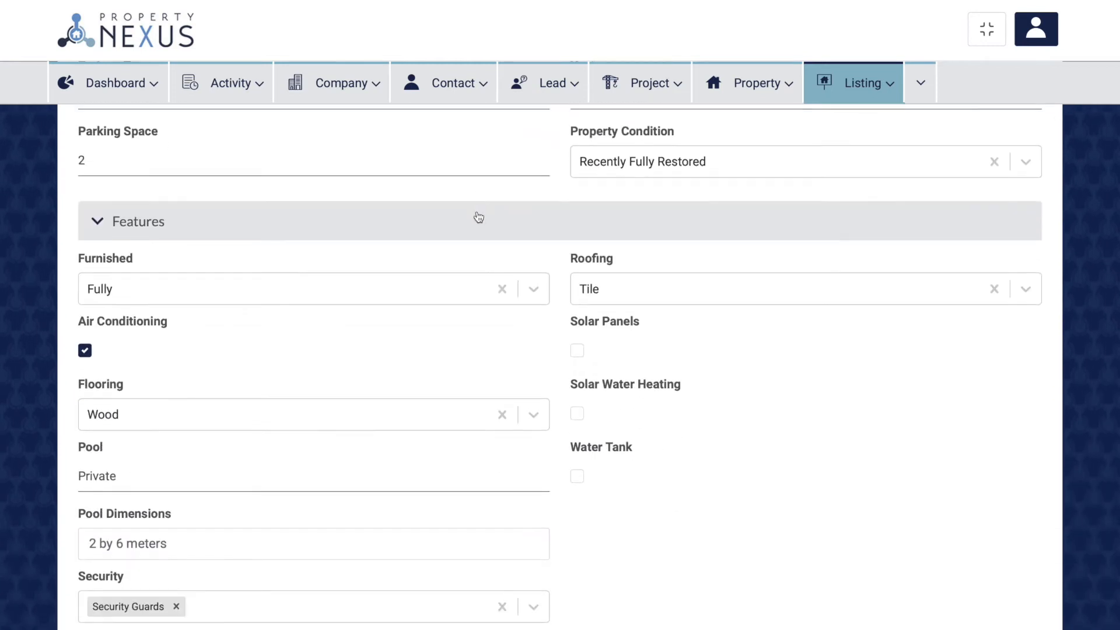
{"action": "scroll", "coordinate": [479, 217], "scroll_direction": "down", "scroll_amount": 14}
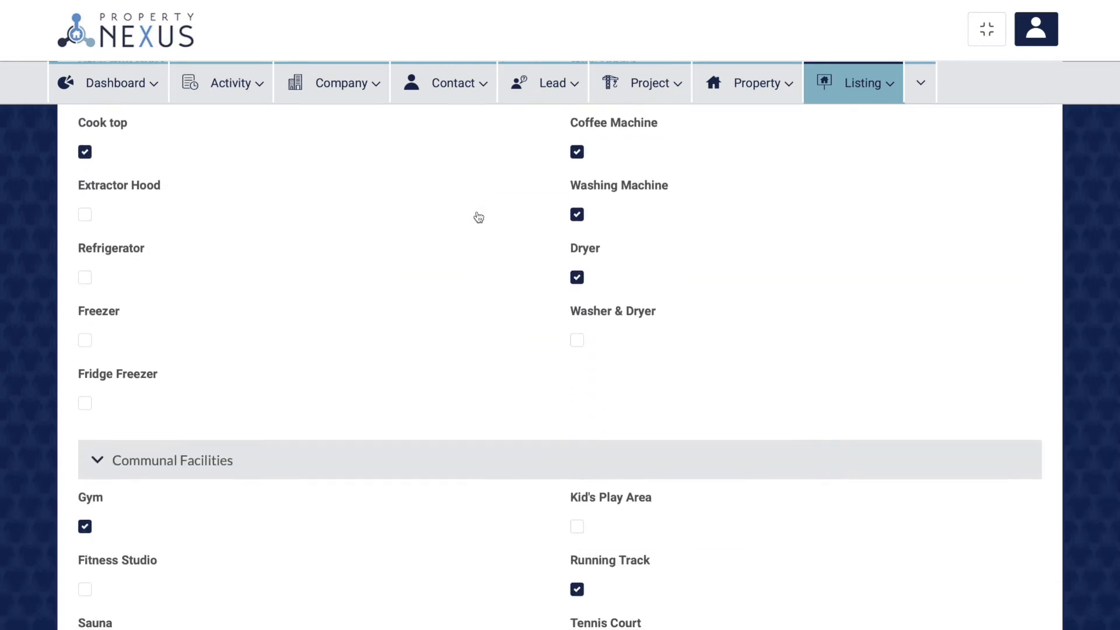
{"action": "scroll", "coordinate": [478, 217], "scroll_direction": "down", "scroll_amount": 19}
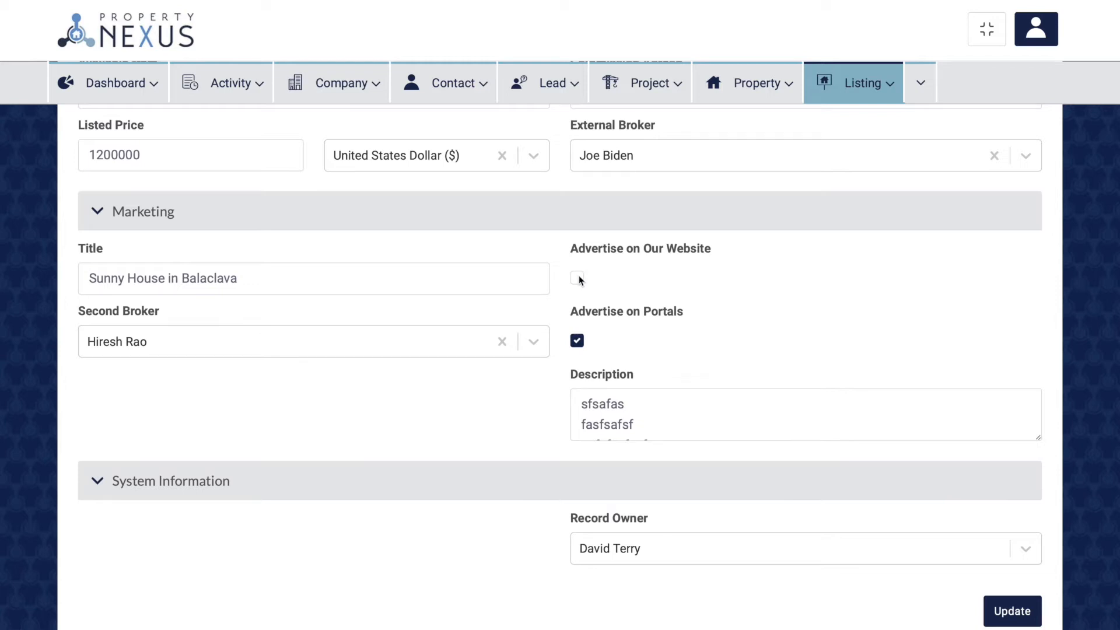
{"action": "left_click", "coordinate": [1014, 610]}
{"action": "left_click", "coordinate": [1014, 610]}
{"action": "left_click", "coordinate": [1015, 610]}
{"action": "left_click", "coordinate": [1014, 610]}
{"action": "left_click", "coordinate": [1014, 610]}
{"action": "left_click", "coordinate": [1014, 610]}
{"action": "left_click", "coordinate": [1014, 610]}
{"action": "left_click", "coordinate": [1014, 610]}
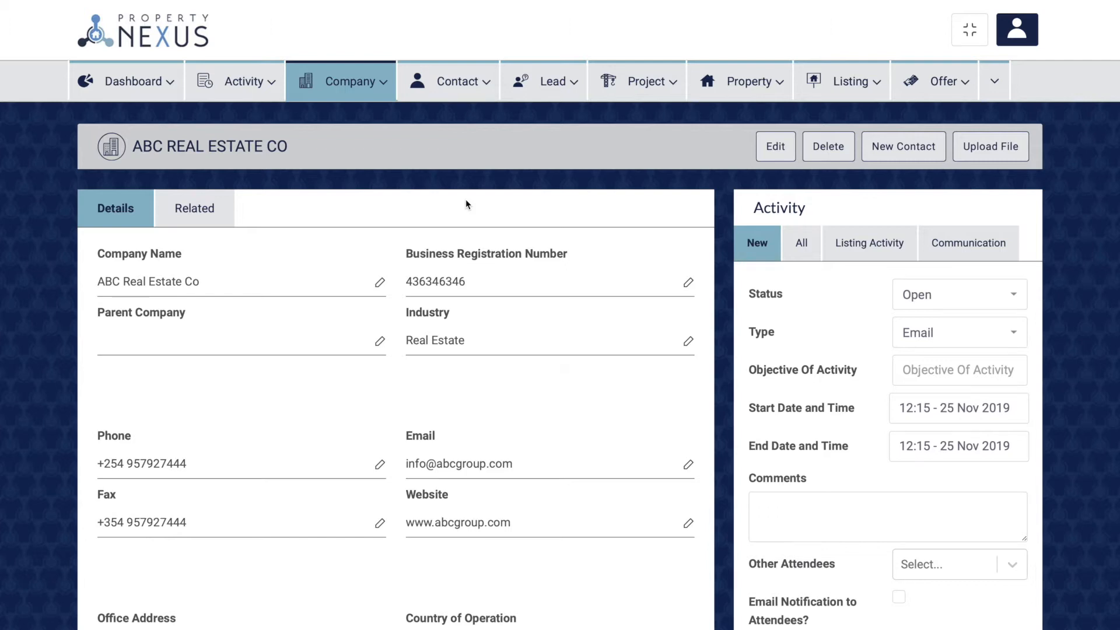
Step: Show the related Files section of ABC Real Estate Co, open its file chooser and cancel it
{"action": "left_click", "coordinate": [193, 209]}
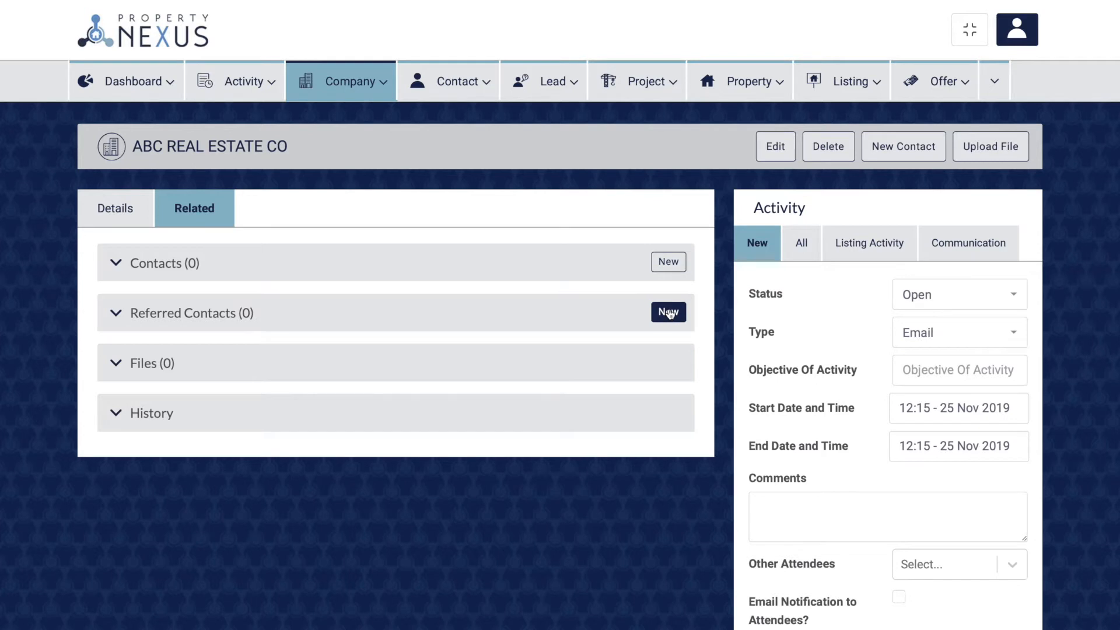
{"action": "left_click", "coordinate": [116, 363]}
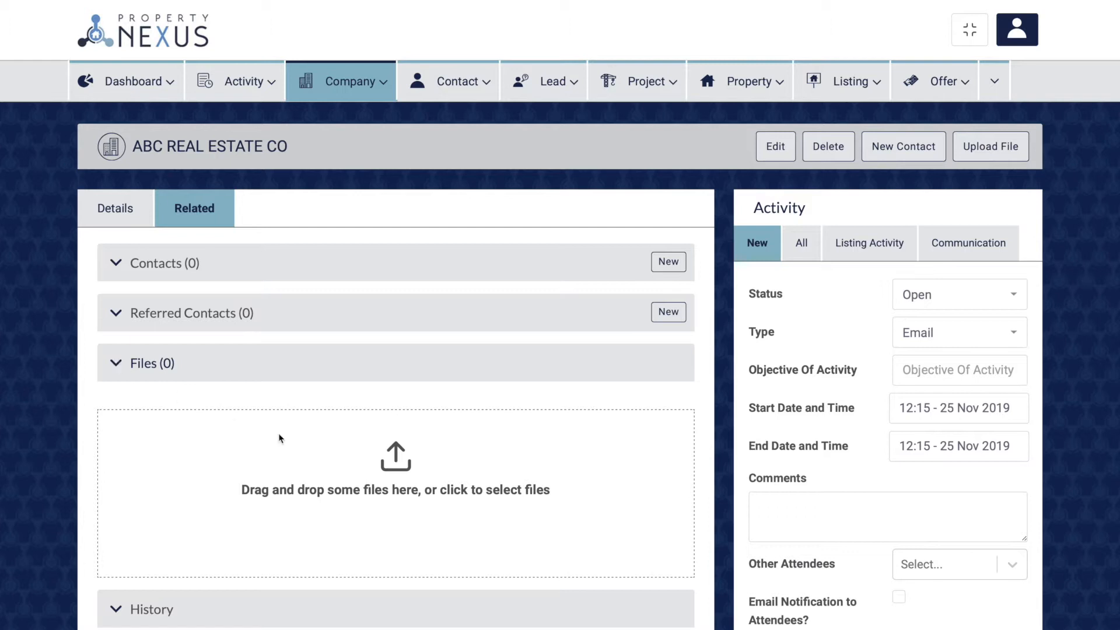
{"action": "left_click", "coordinate": [400, 460]}
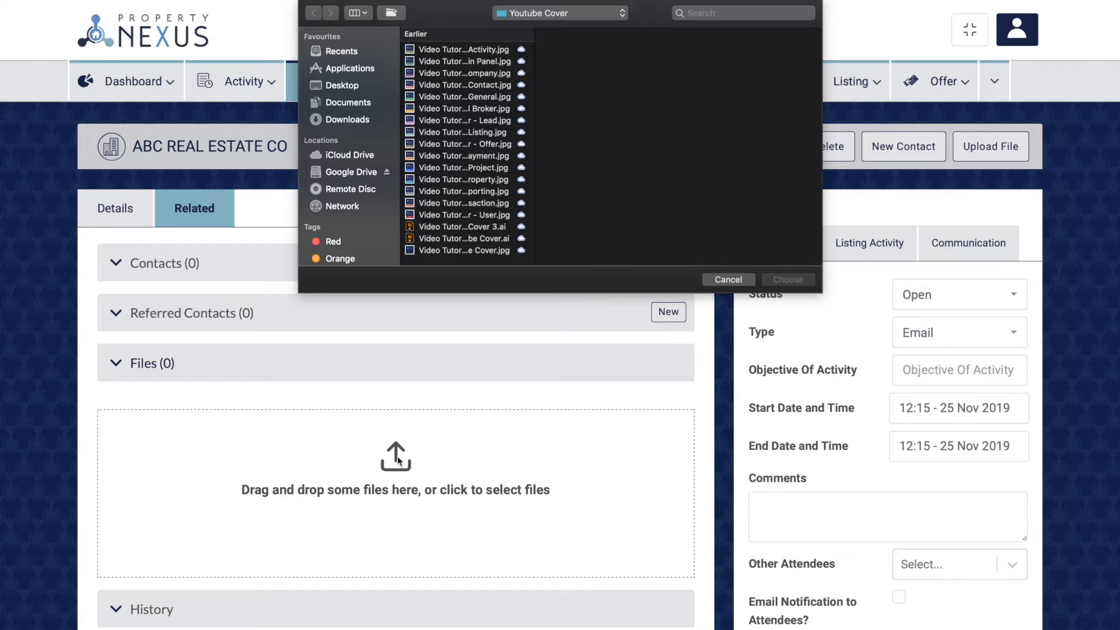
{"action": "left_click", "coordinate": [734, 281]}
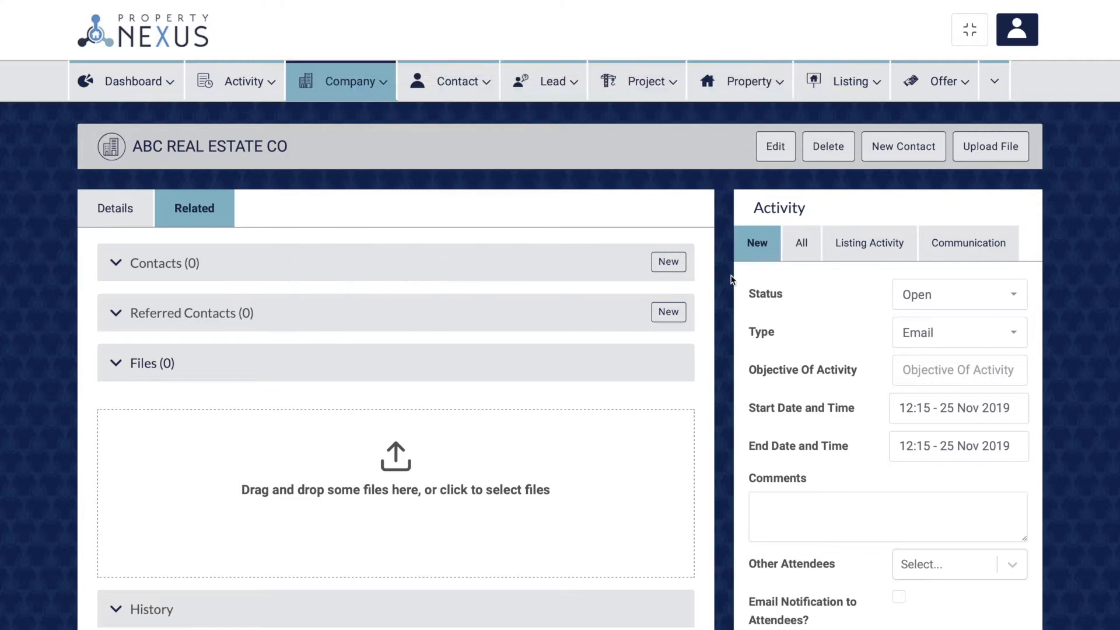
Step: Examine the change history of the ABC Real Estate Co company record
{"action": "scroll", "coordinate": [120, 609], "scroll_direction": "down", "scroll_amount": 6}
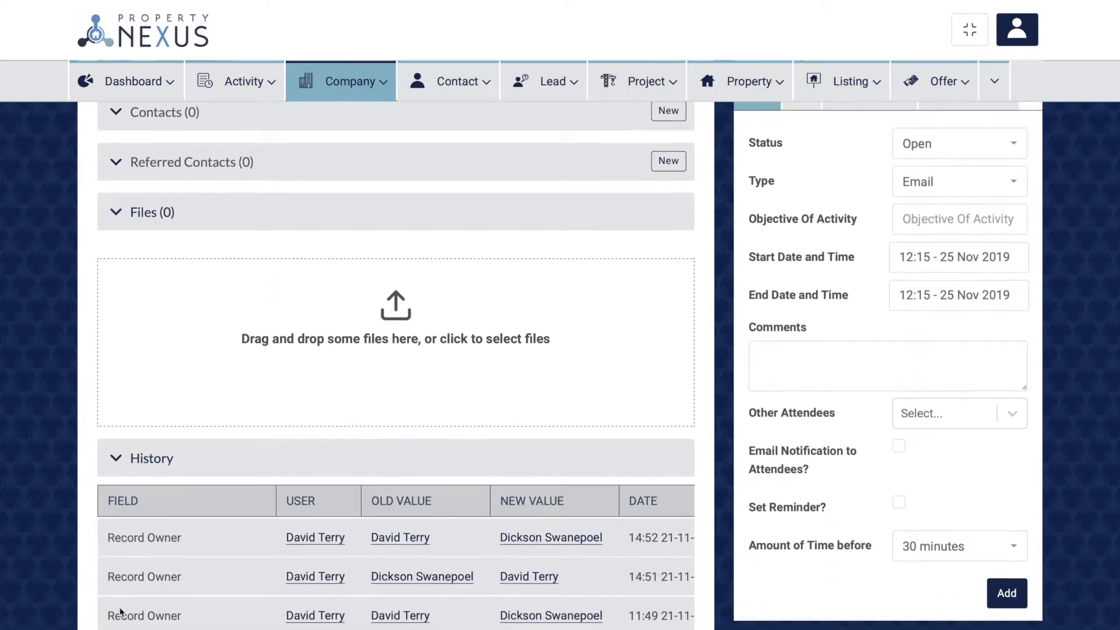
{"action": "scroll", "coordinate": [120, 610], "scroll_direction": "down", "scroll_amount": 3}
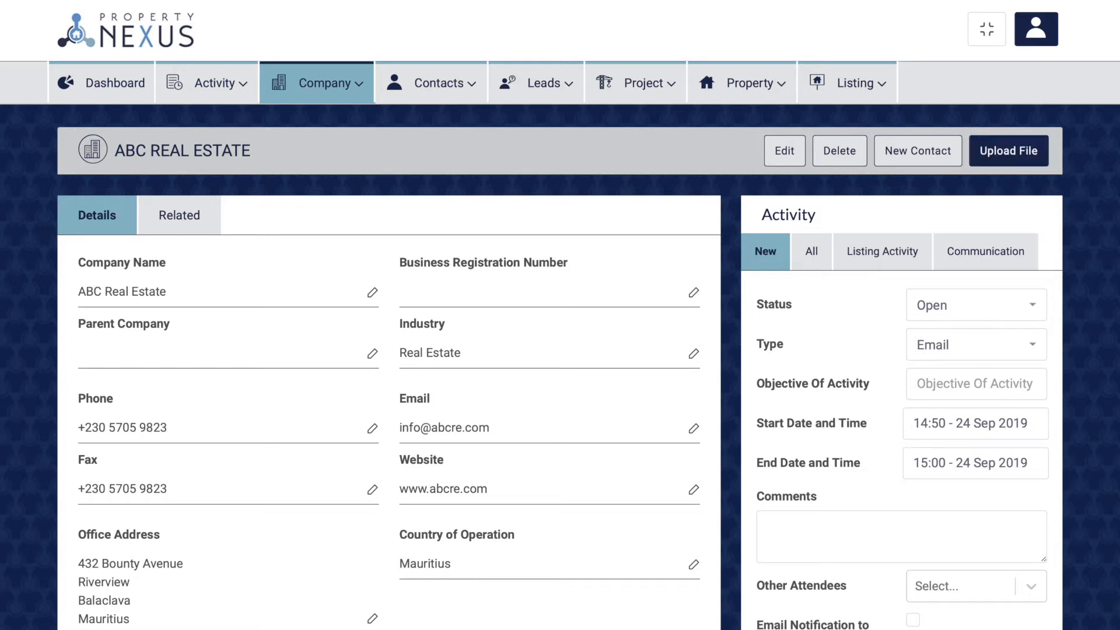
Step: Upload Screenshot 2019-09-24 at 14.47.28.png from the Desktop to the related files of the ABC Real Estate company
{"action": "left_click", "coordinate": [185, 219]}
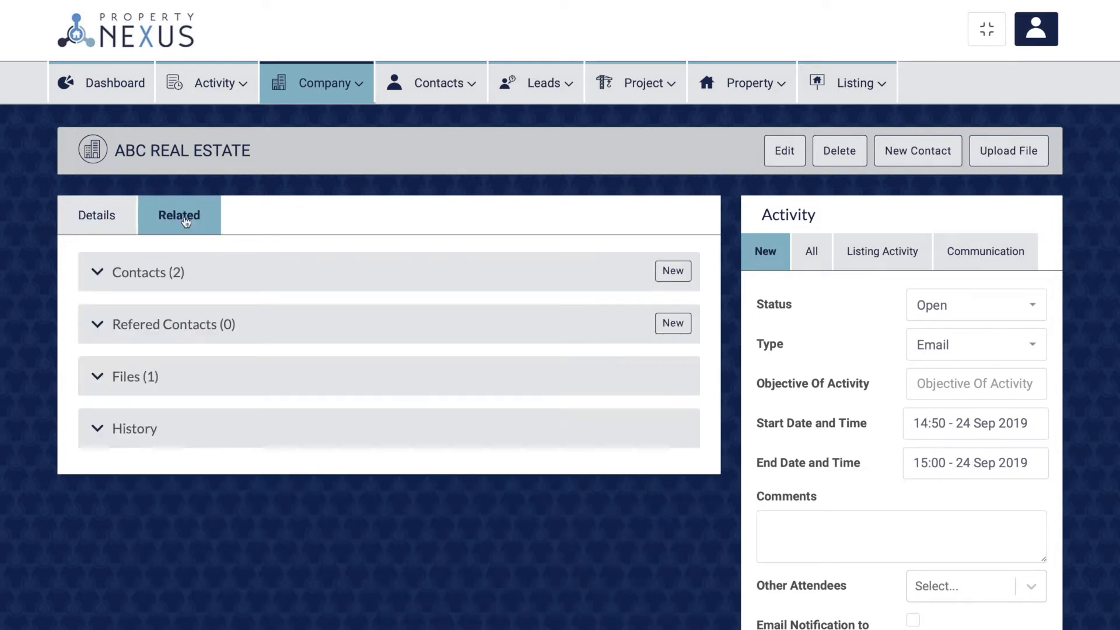
{"action": "left_click", "coordinate": [96, 379]}
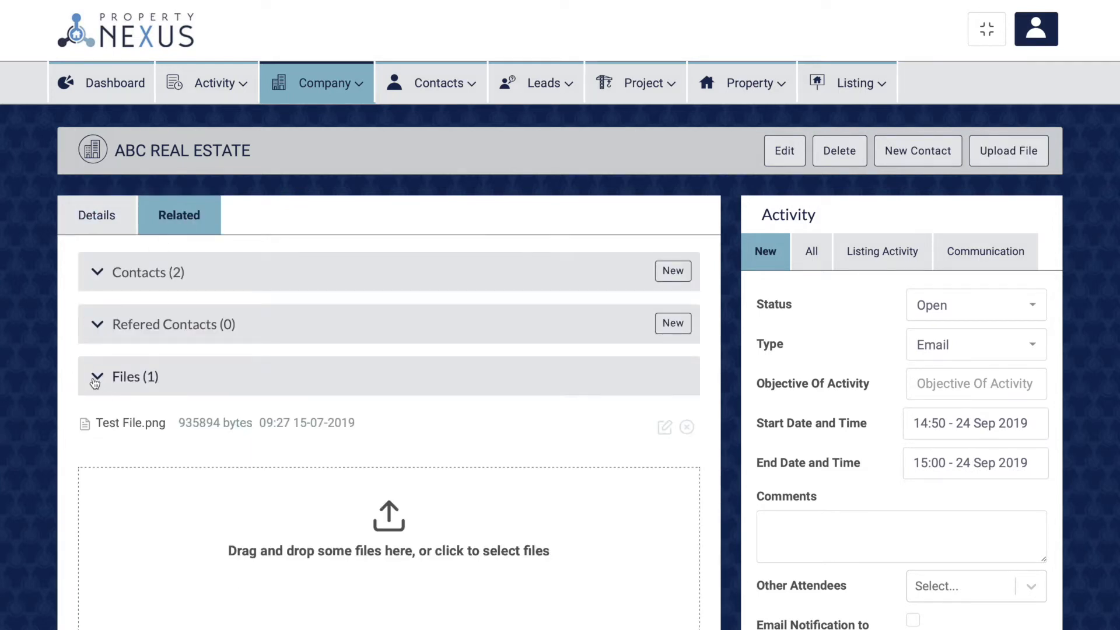
{"action": "left_click", "coordinate": [396, 529]}
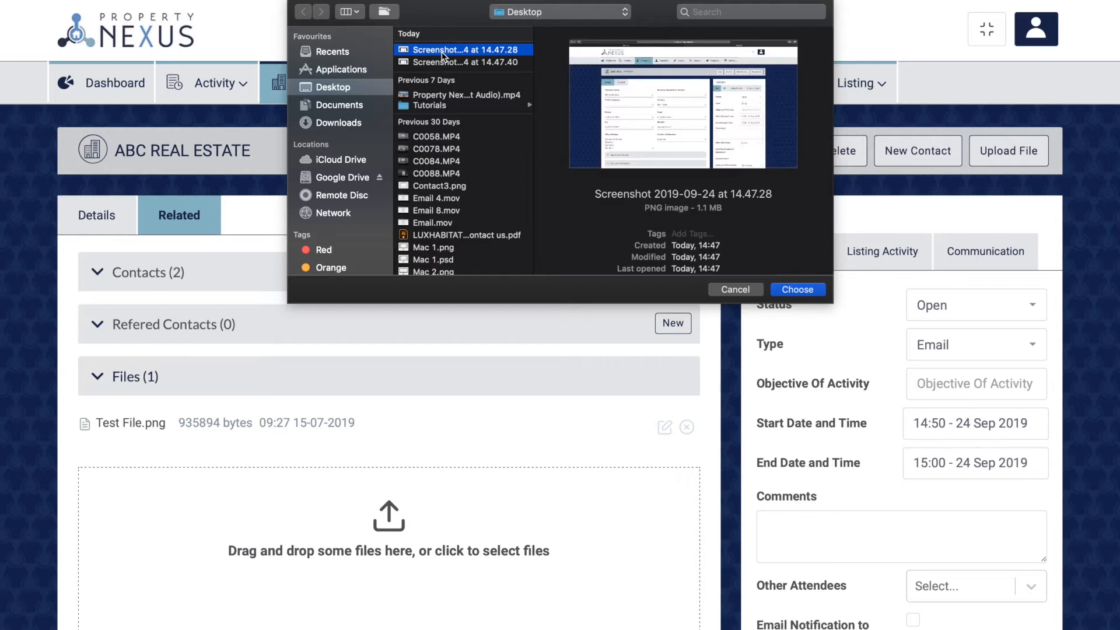
{"action": "left_click", "coordinate": [797, 290]}
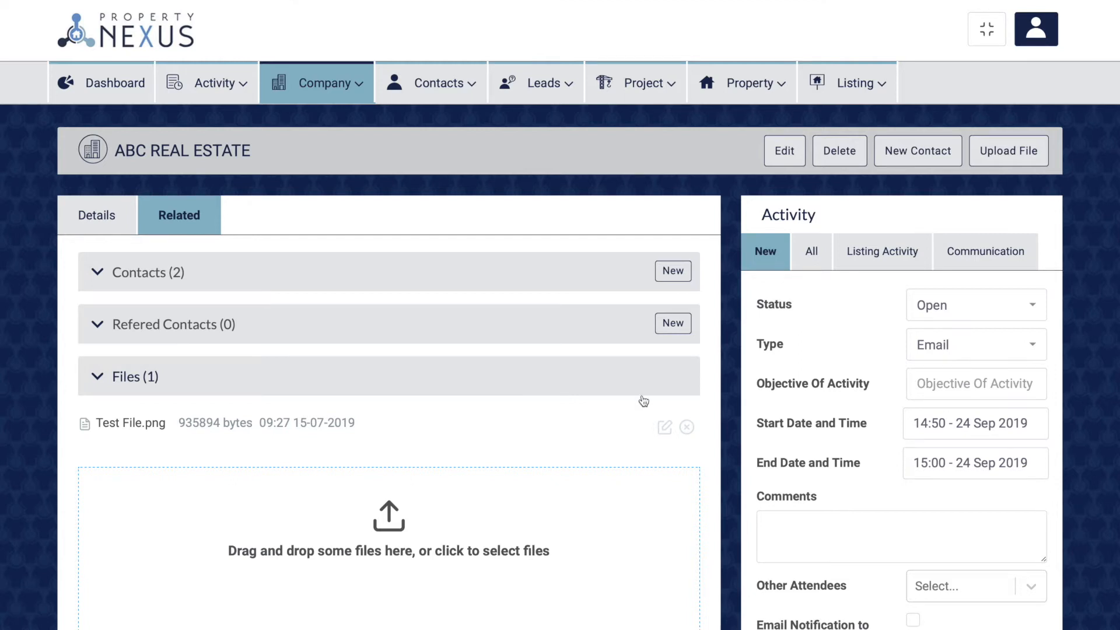
{"action": "scroll", "coordinate": [398, 581], "scroll_direction": "down", "scroll_amount": 2}
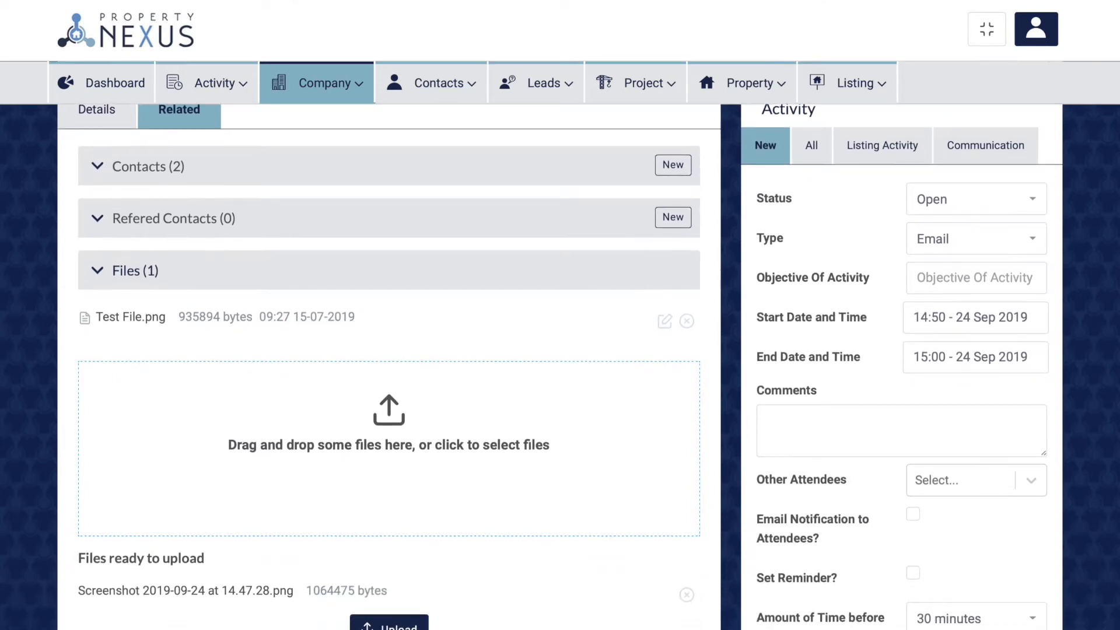
{"action": "left_click", "coordinate": [389, 623]}
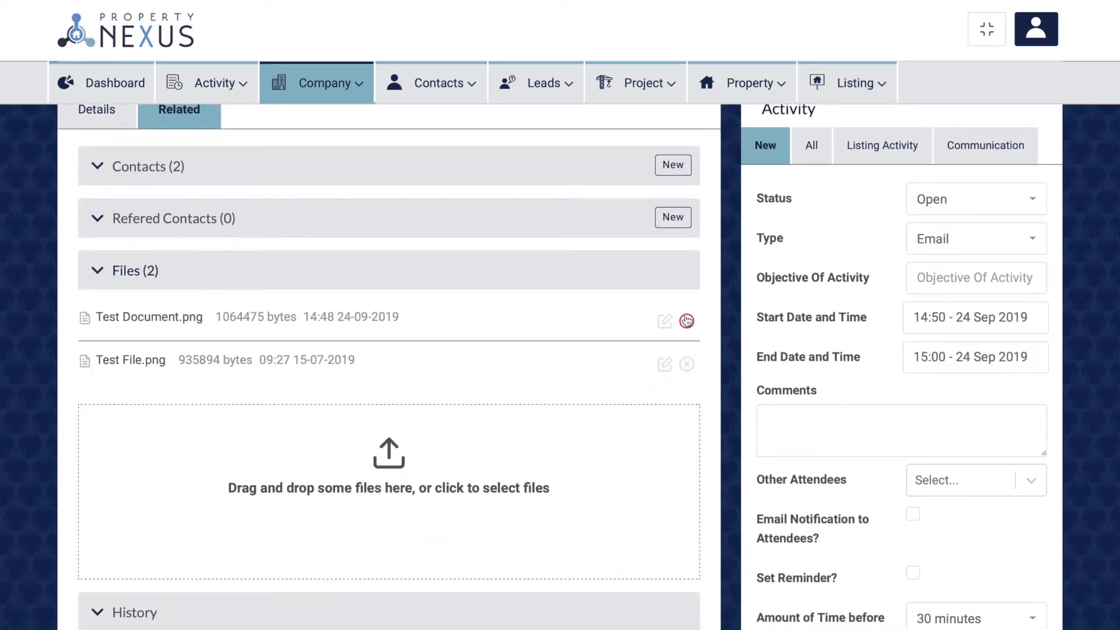
Step: Delete Test Document.png from the ABC Real Estate company's files
{"action": "left_click", "coordinate": [686, 320]}
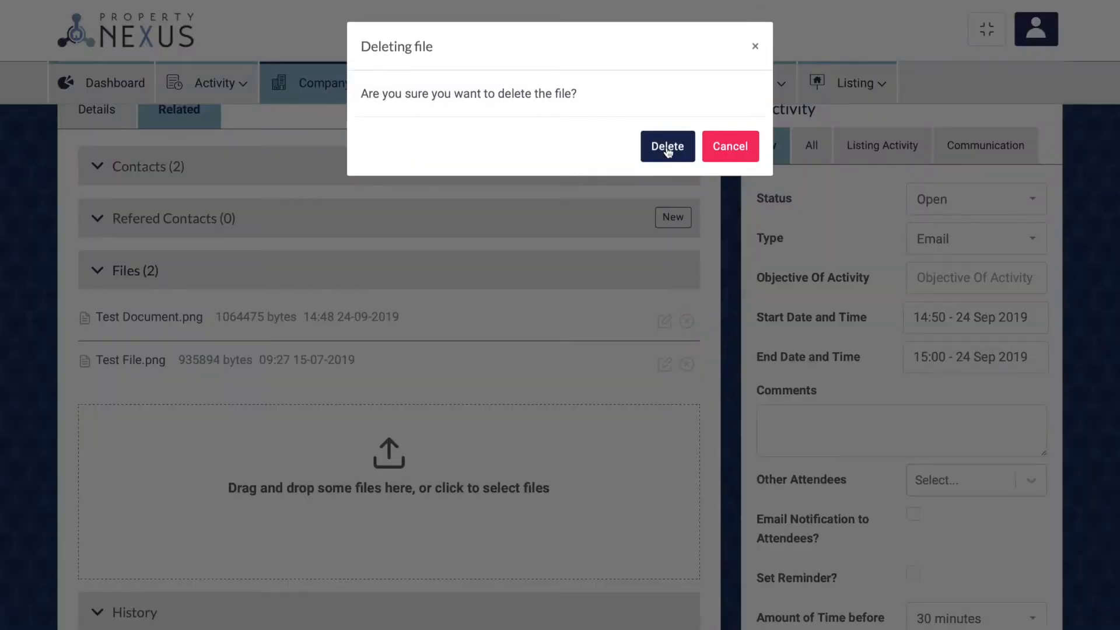
{"action": "left_click", "coordinate": [668, 150]}
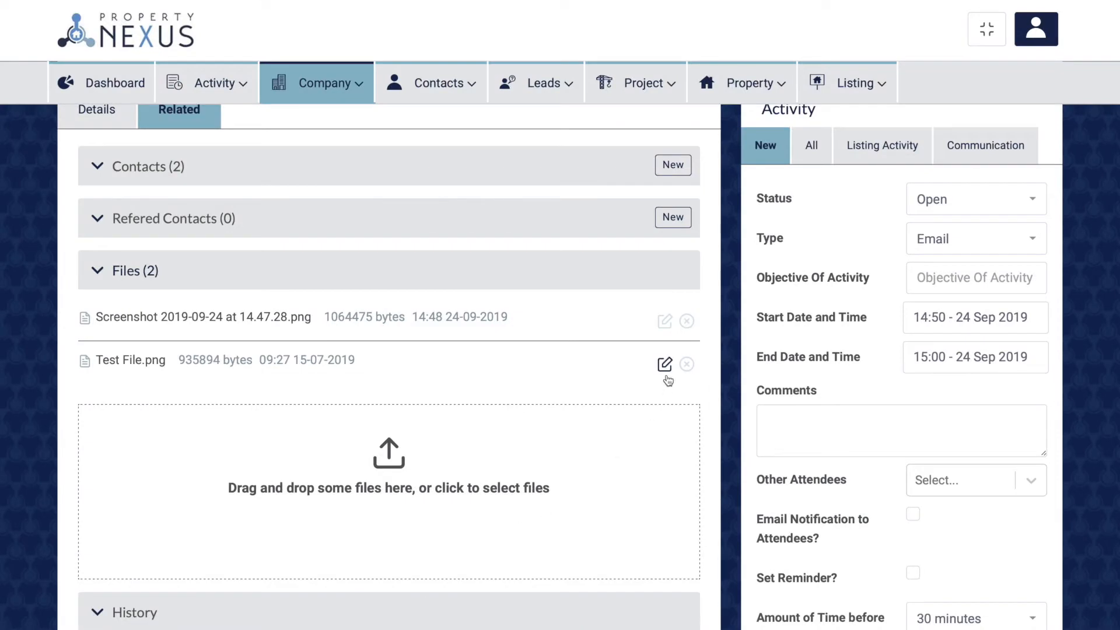
Step: Rename the company's file Screenshot 2019-09-24 at 14.47.28.png as Test Document.png
{"action": "left_click", "coordinate": [666, 322]}
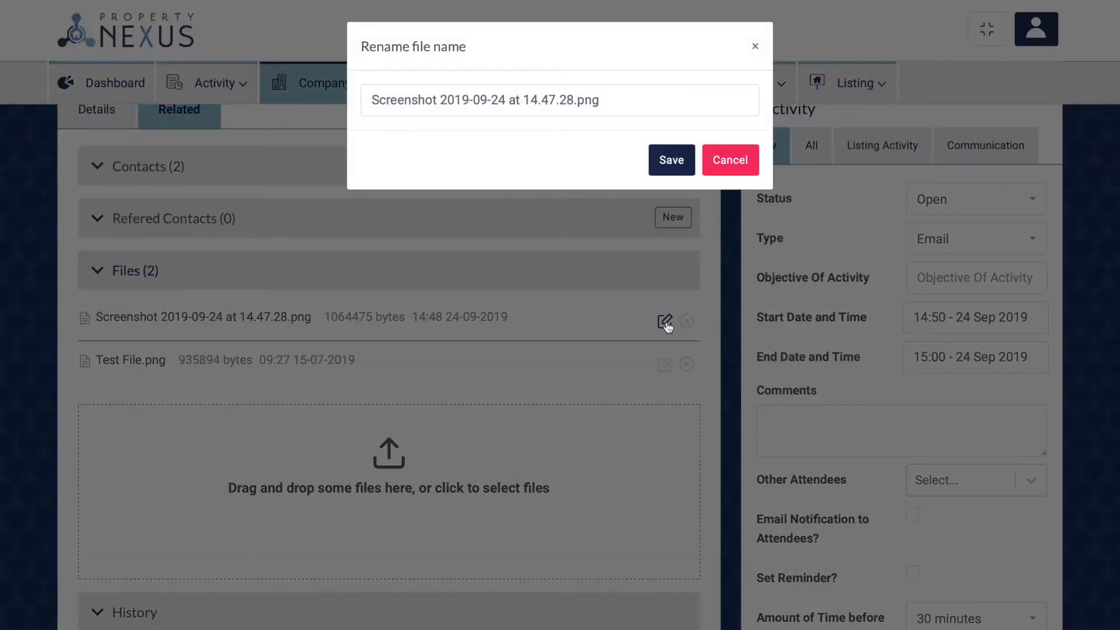
{"action": "left_click", "coordinate": [566, 96]}
{"action": "left_click_drag", "start_coordinate": [566, 96], "coordinate": [371, 98]}
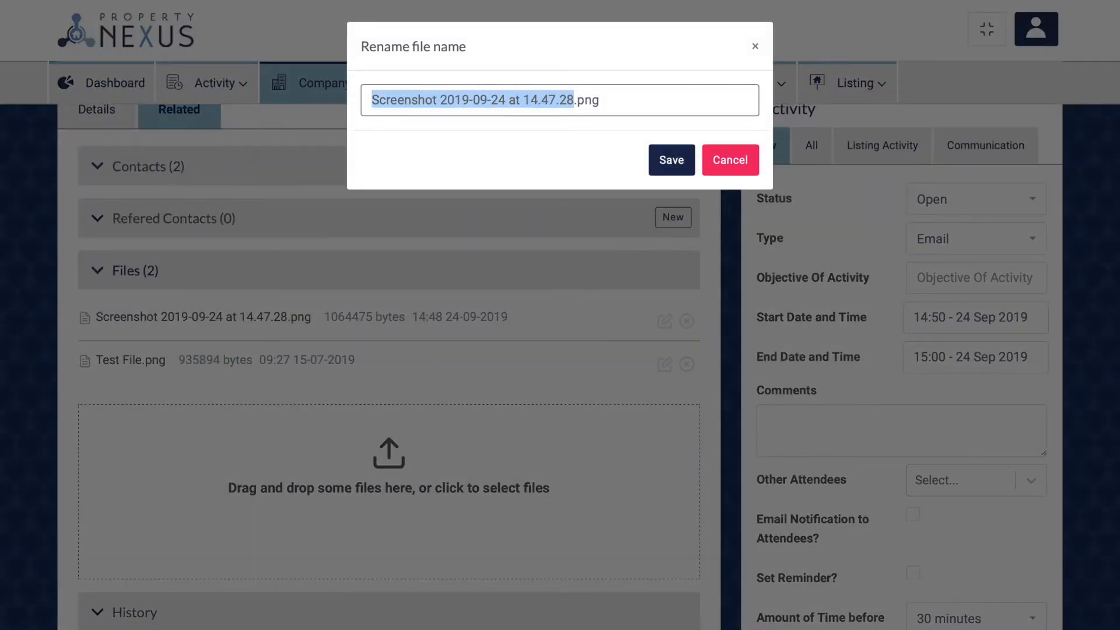
{"action": "type", "text": "Test "}
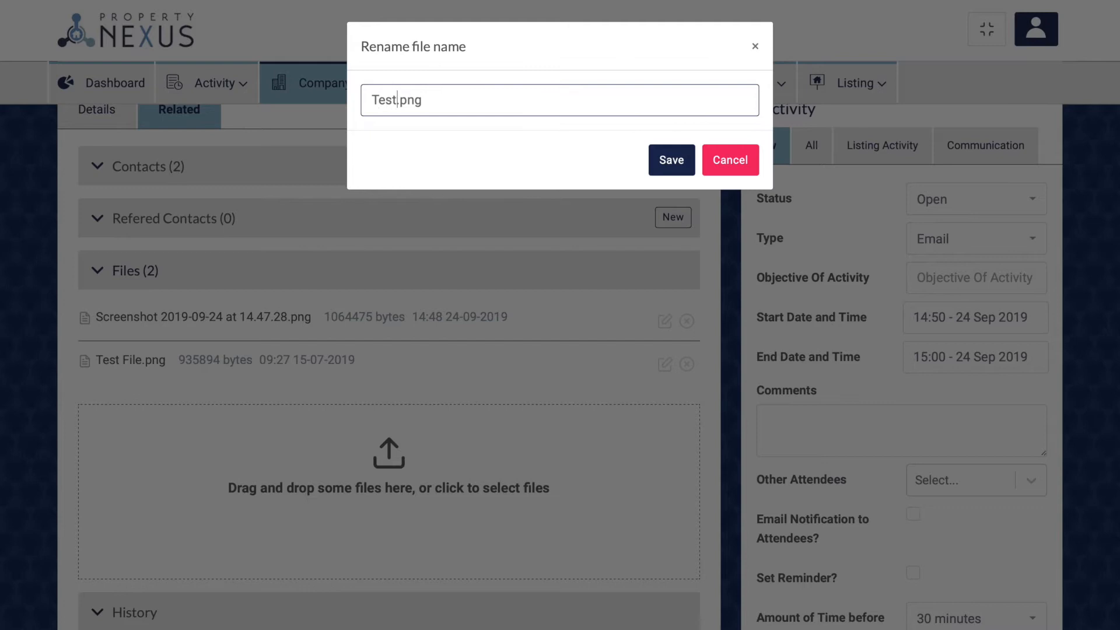
{"action": "type", "text": "Document"}
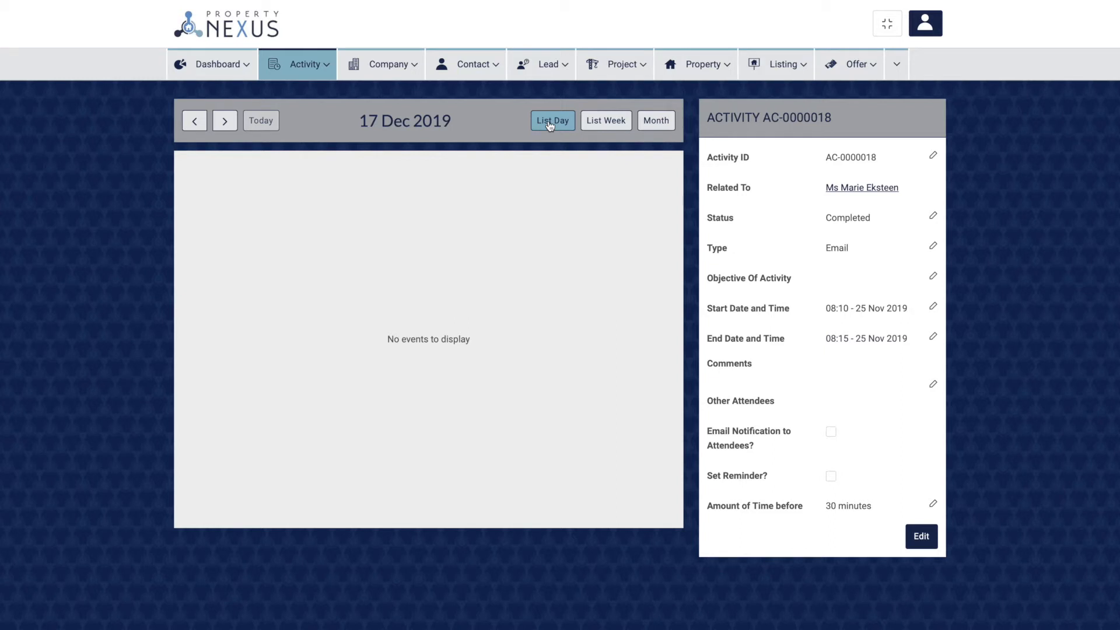
Step: Switch the activity calendar to the weekly list and to the month view
{"action": "left_click", "coordinate": [606, 120]}
{"action": "left_click", "coordinate": [655, 121]}
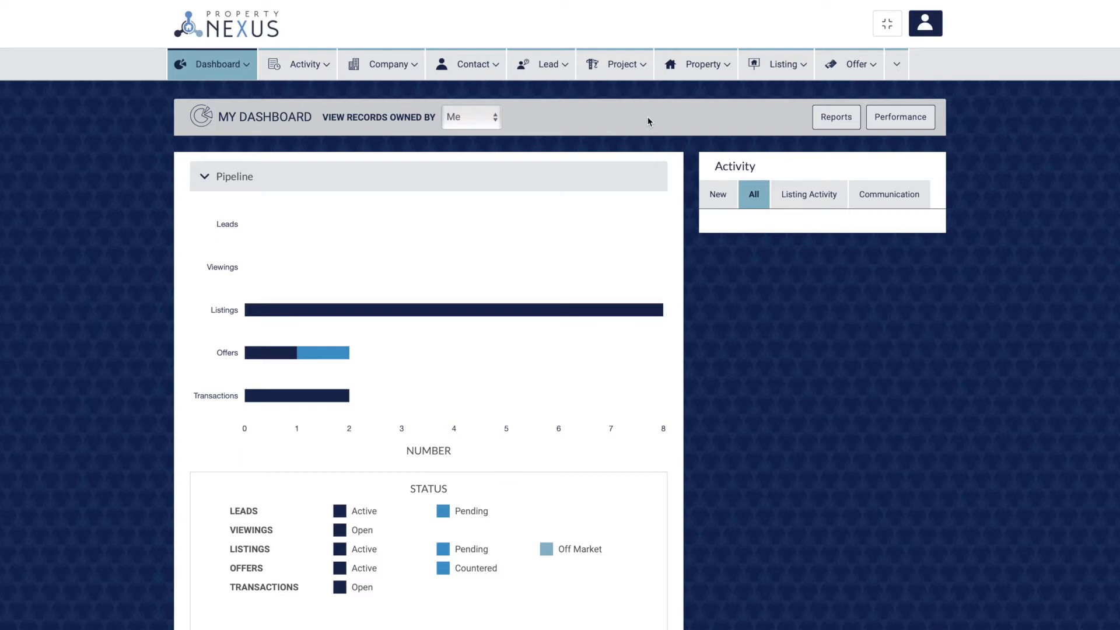
Step: Show the form for a new activity on the dashboard
{"action": "left_click", "coordinate": [719, 195]}
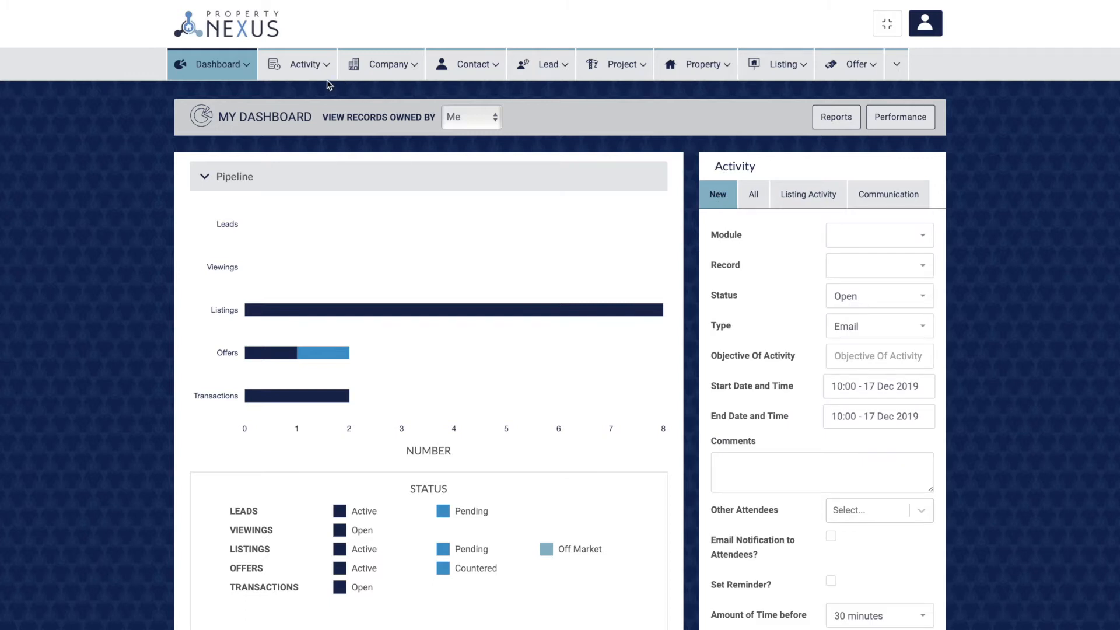
{"action": "mouse_move", "coordinate": [306, 69]}
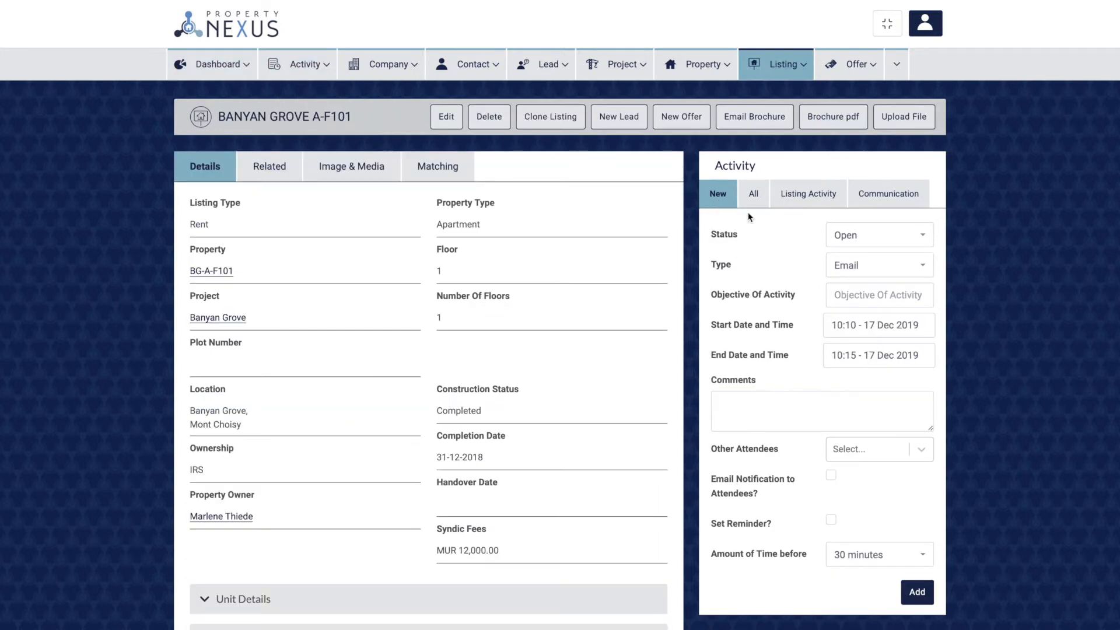
Step: Review the Type choices and the start and end date pickers for a new activity on the Banyan Grove A-F101 listing
{"action": "left_click", "coordinate": [847, 266]}
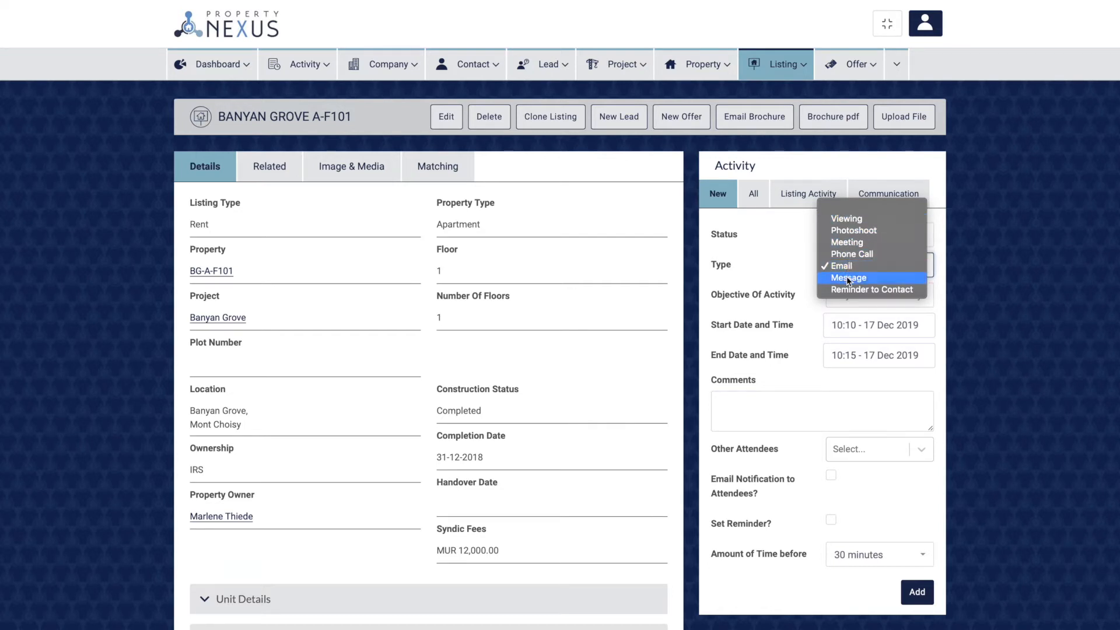
{"action": "left_click", "coordinate": [849, 327]}
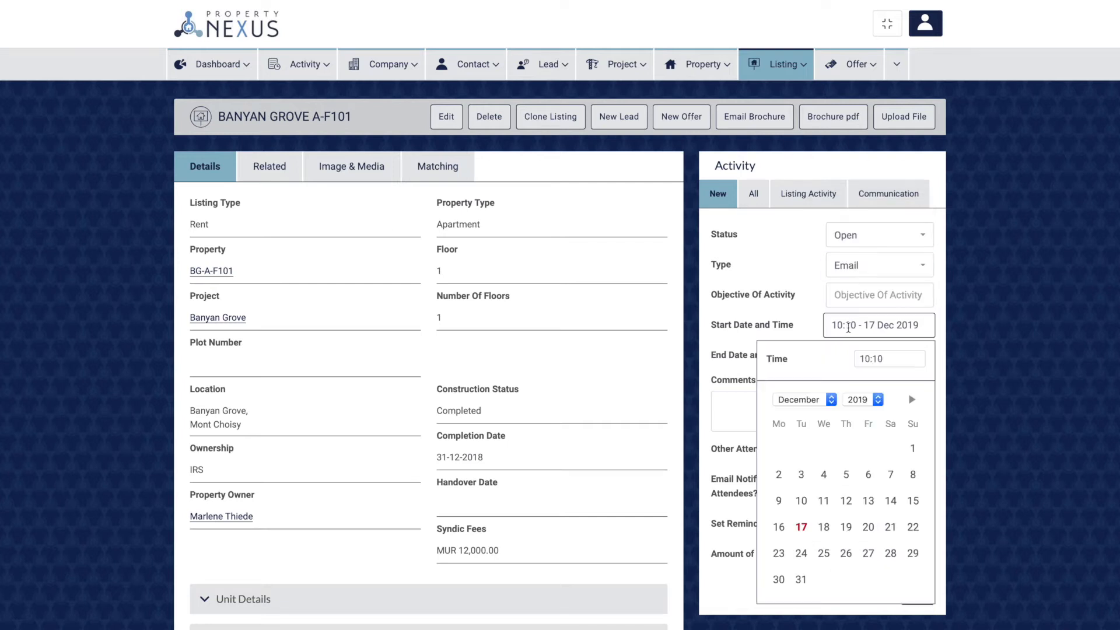
{"action": "left_click", "coordinate": [802, 526]}
{"action": "left_click", "coordinate": [861, 357]}
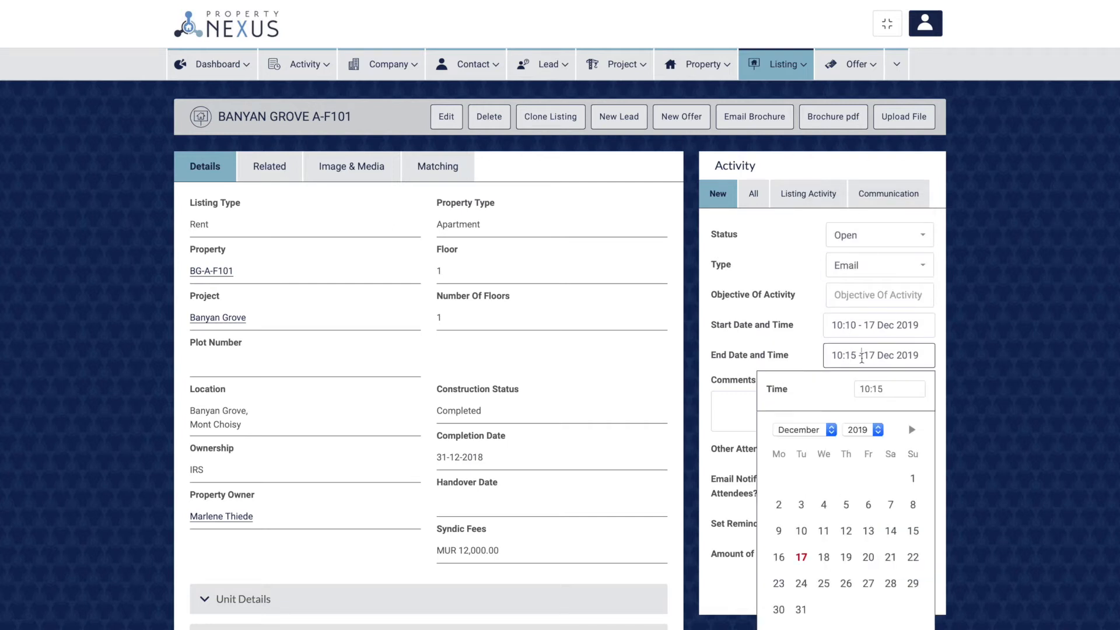
Step: Enter the activity's objective "Understand the requirement" and the comment "Client did not respond"
{"action": "left_click", "coordinate": [879, 296]}
{"action": "type", "text": "Under"}
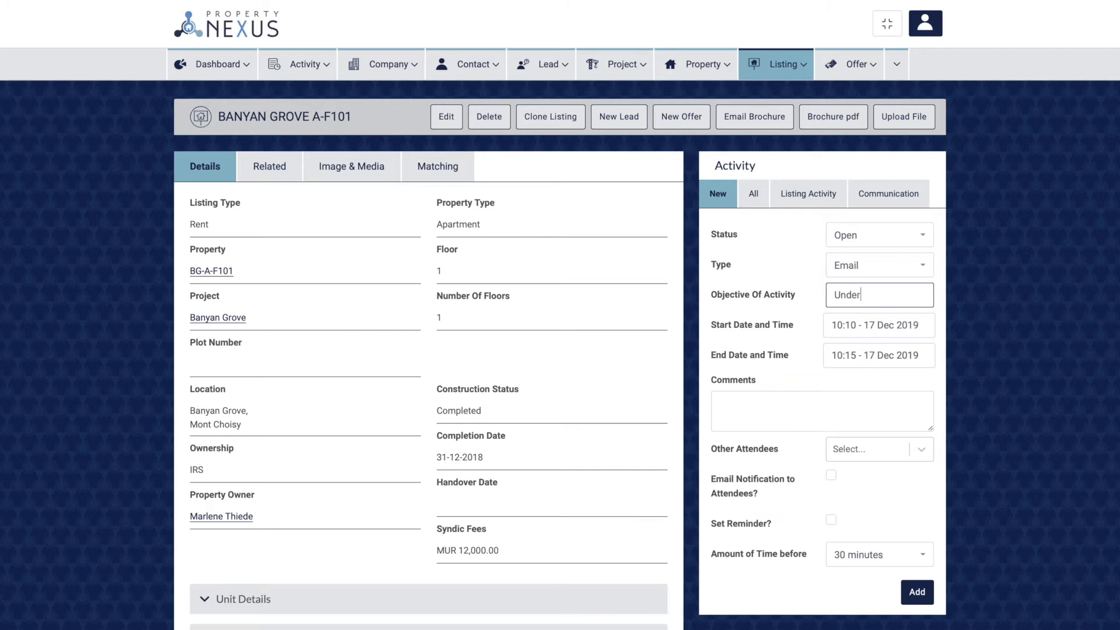
{"action": "type", "text": "stand the requirement"}
{"action": "left_click", "coordinate": [743, 402]}
{"action": "type", "text": "Client did"}
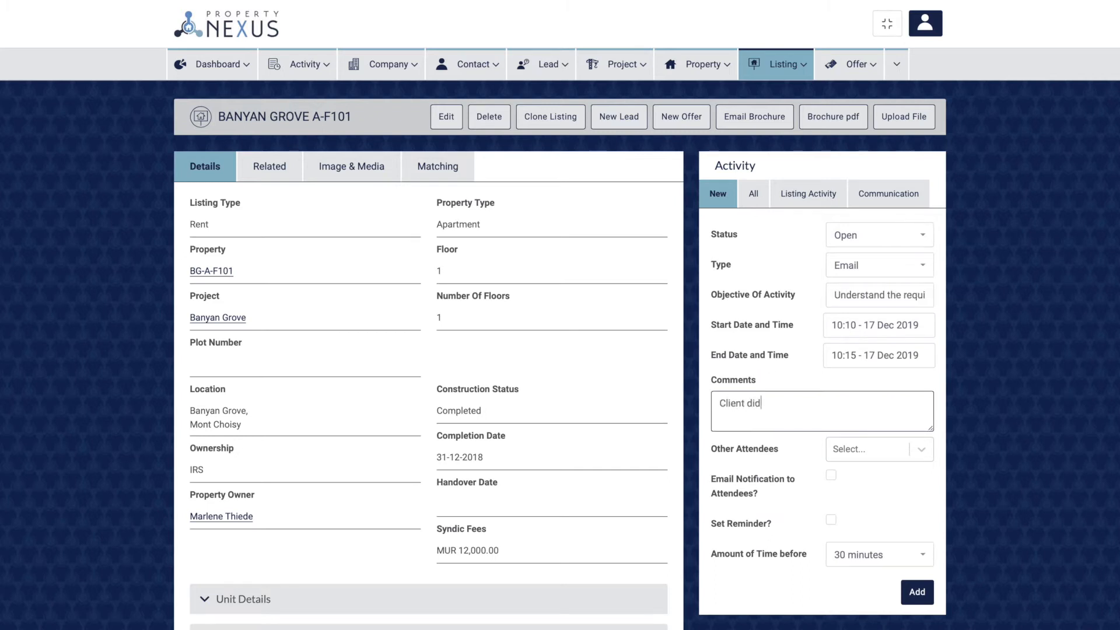
{"action": "type", "text": " not respond"}
Step: Review the Other Attendees choices for the new activity on the Banyan Grove A-F101 listing
{"action": "left_click", "coordinate": [853, 458]}
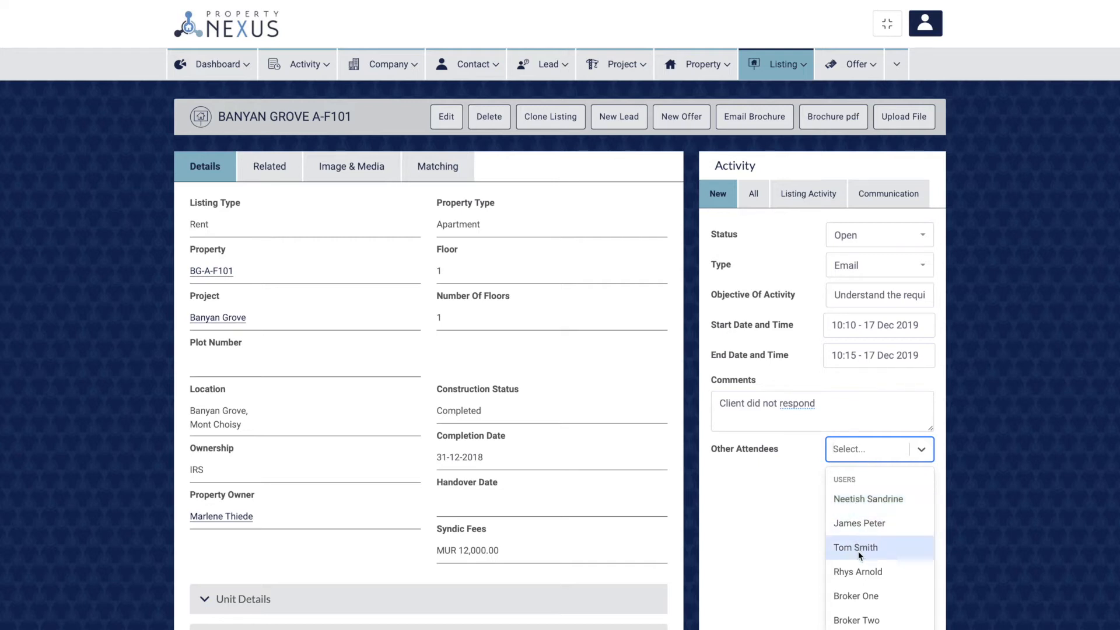
{"action": "scroll", "coordinate": [858, 610], "scroll_direction": "down", "scroll_amount": 1}
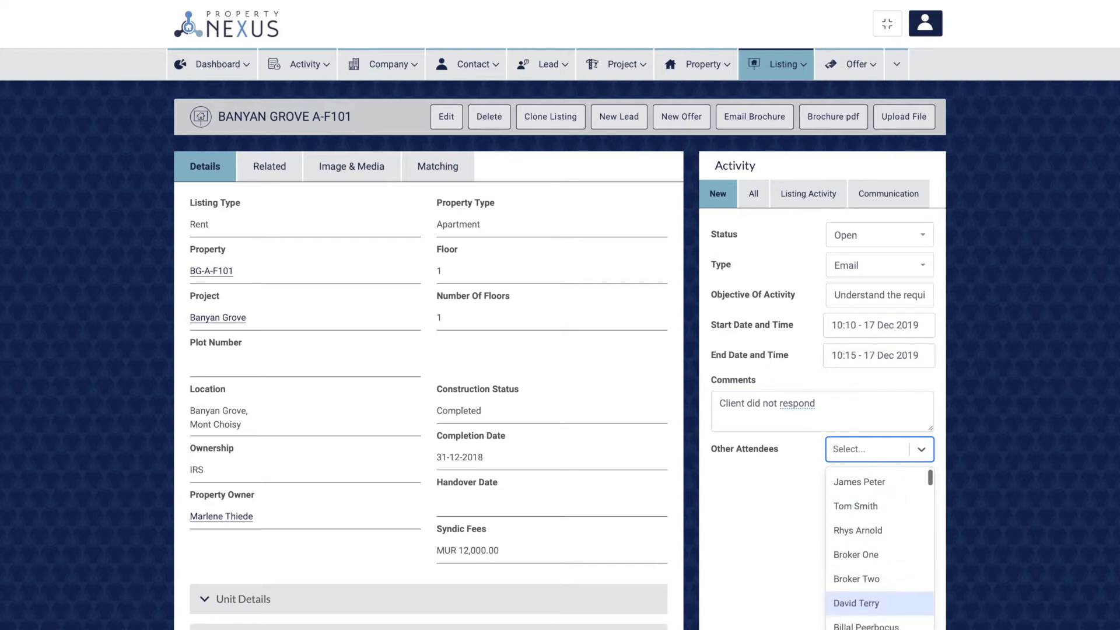
{"action": "scroll", "coordinate": [869, 579], "scroll_direction": "down", "scroll_amount": 5}
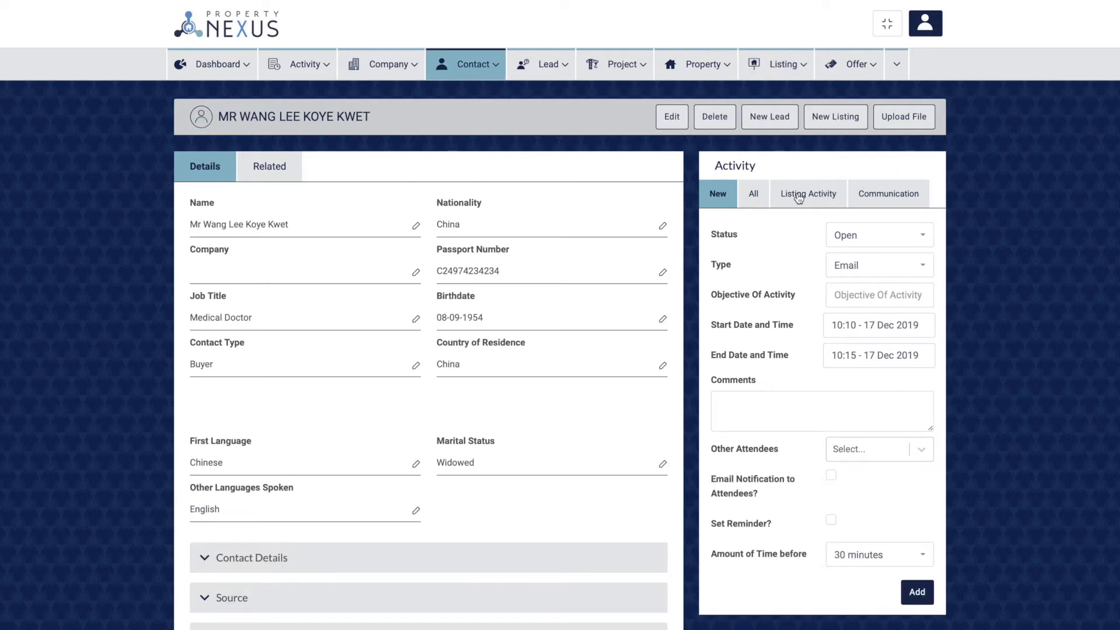
Step: Show the listing activities of the opened buyer contact
{"action": "left_click", "coordinate": [799, 197]}
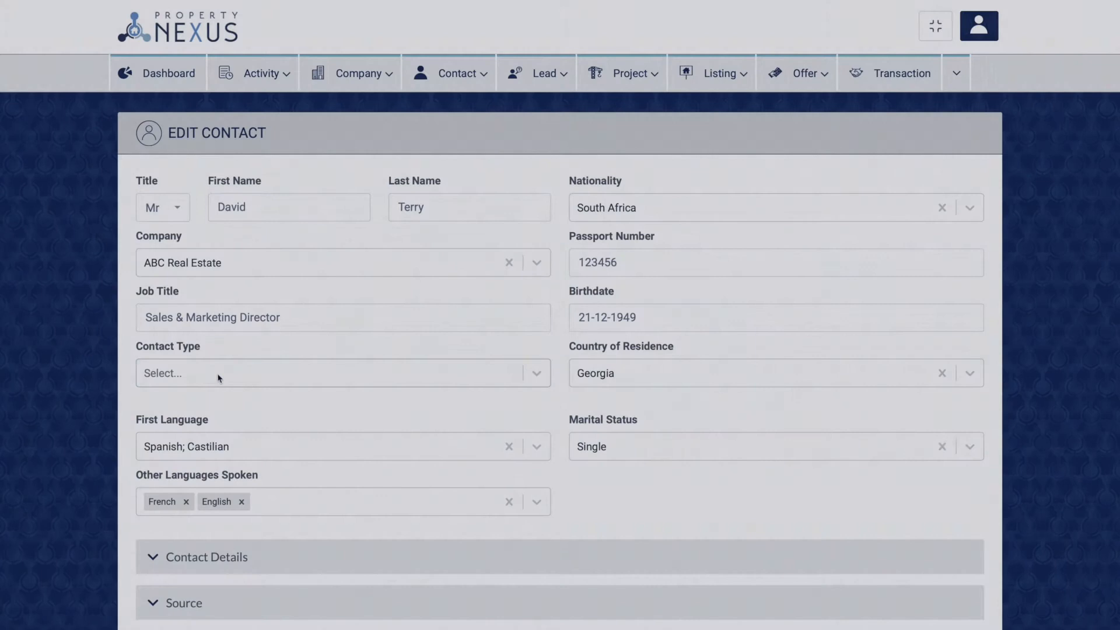
Step: Review the Contact Type choices from Broker through Service Provider while editing the ABC Real Estate contact
{"action": "left_click", "coordinate": [173, 373]}
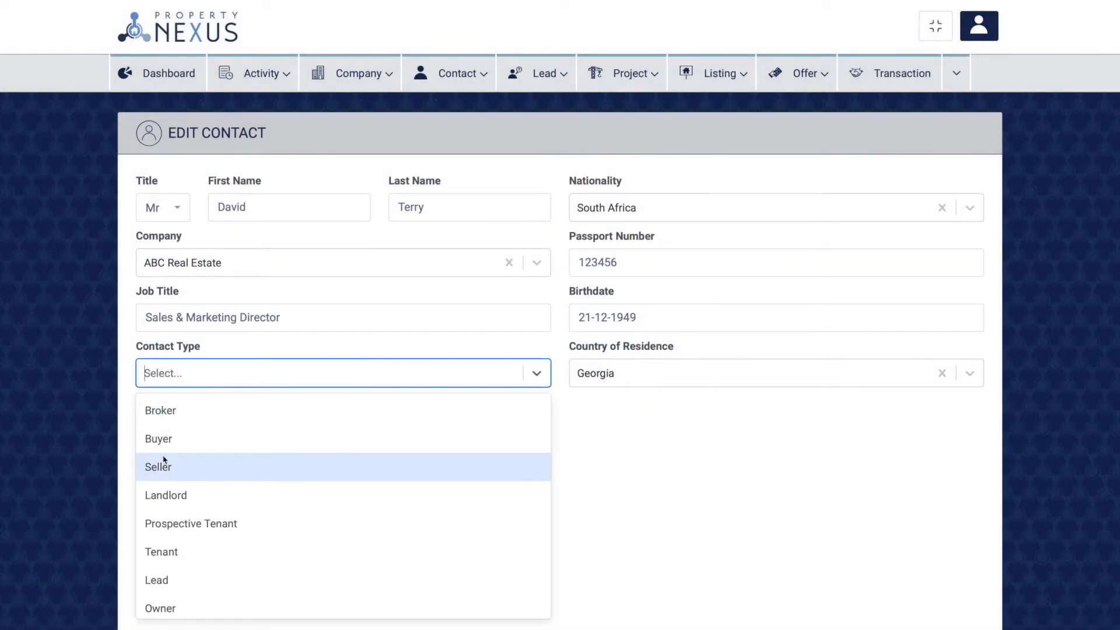
{"action": "scroll", "coordinate": [164, 521], "scroll_direction": "down", "scroll_amount": 1}
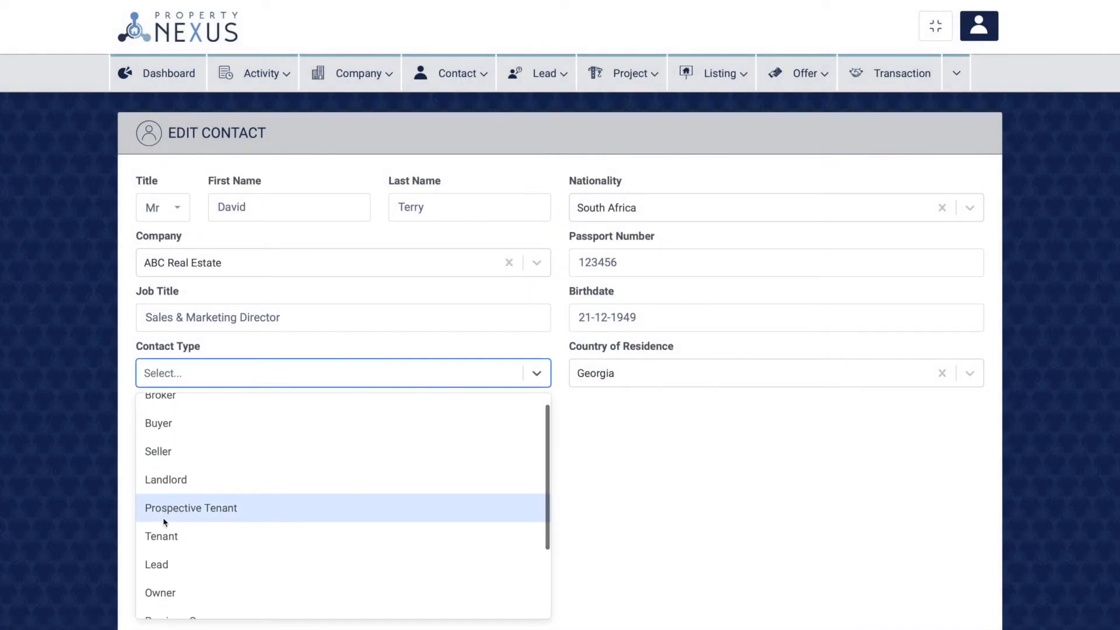
{"action": "scroll", "coordinate": [165, 521], "scroll_direction": "down", "scroll_amount": 1}
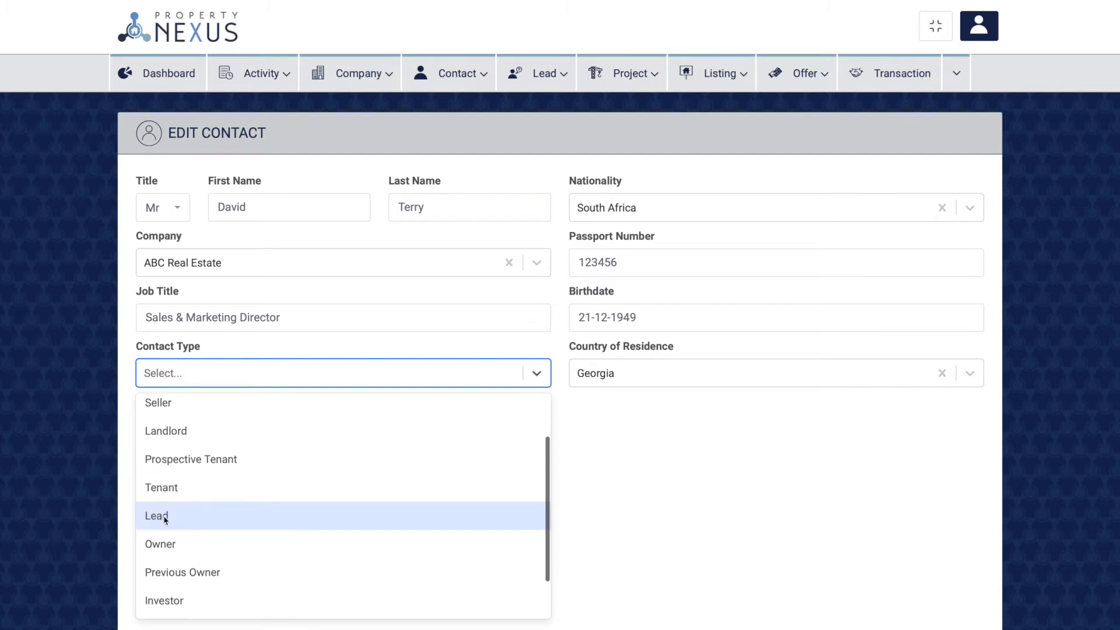
{"action": "scroll", "coordinate": [164, 520], "scroll_direction": "down", "scroll_amount": 1}
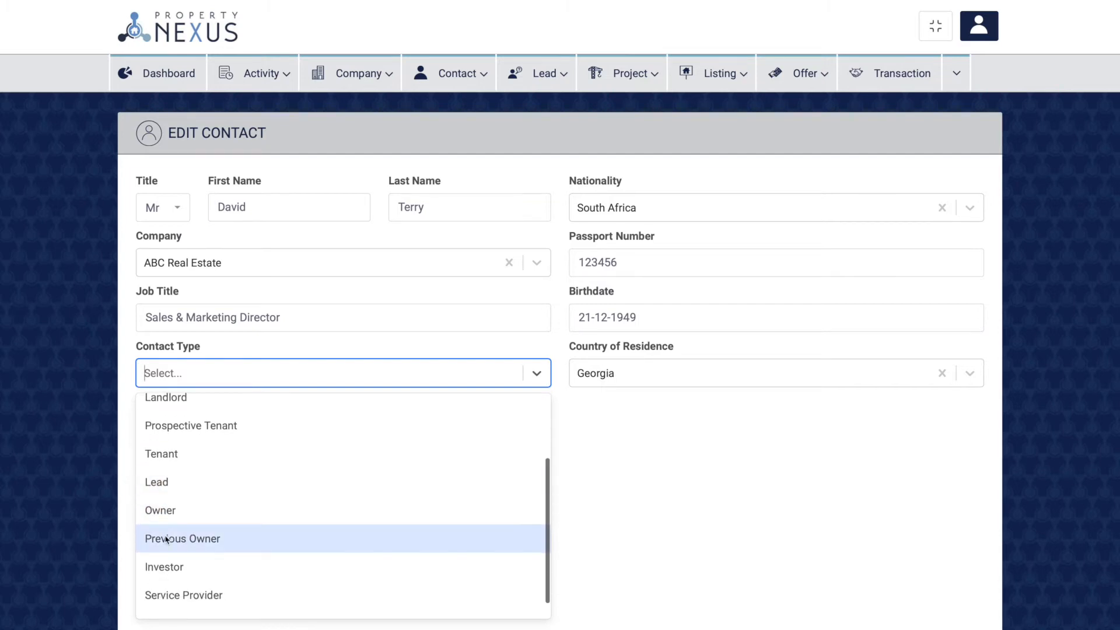
{"action": "scroll", "coordinate": [166, 562], "scroll_direction": "down", "scroll_amount": 1}
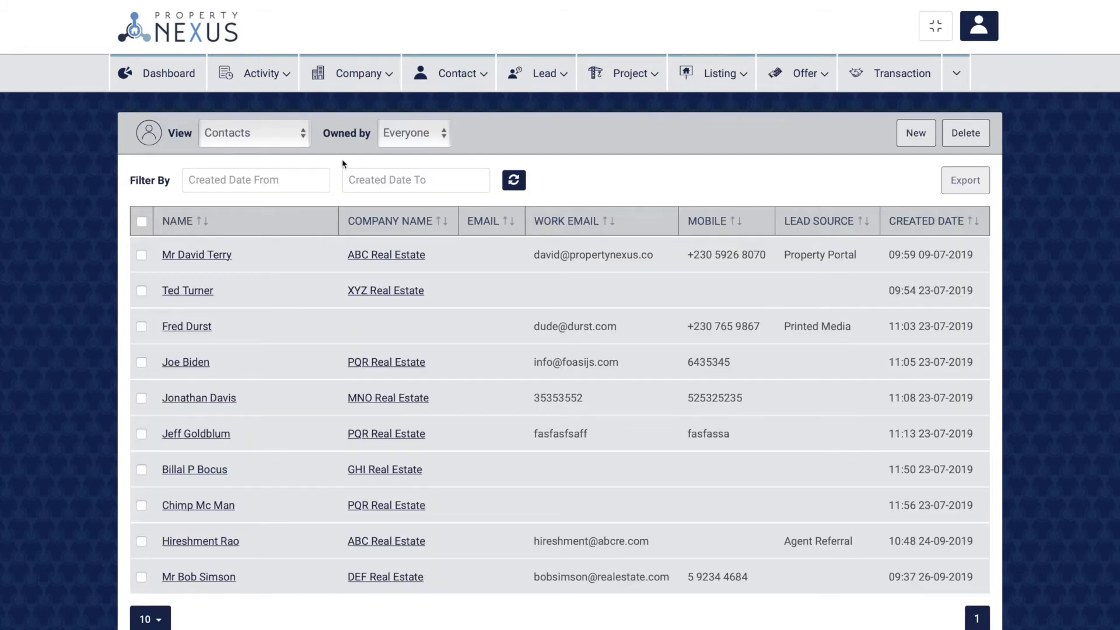
Step: Show the available views for the contacts list
{"action": "left_click", "coordinate": [260, 135]}
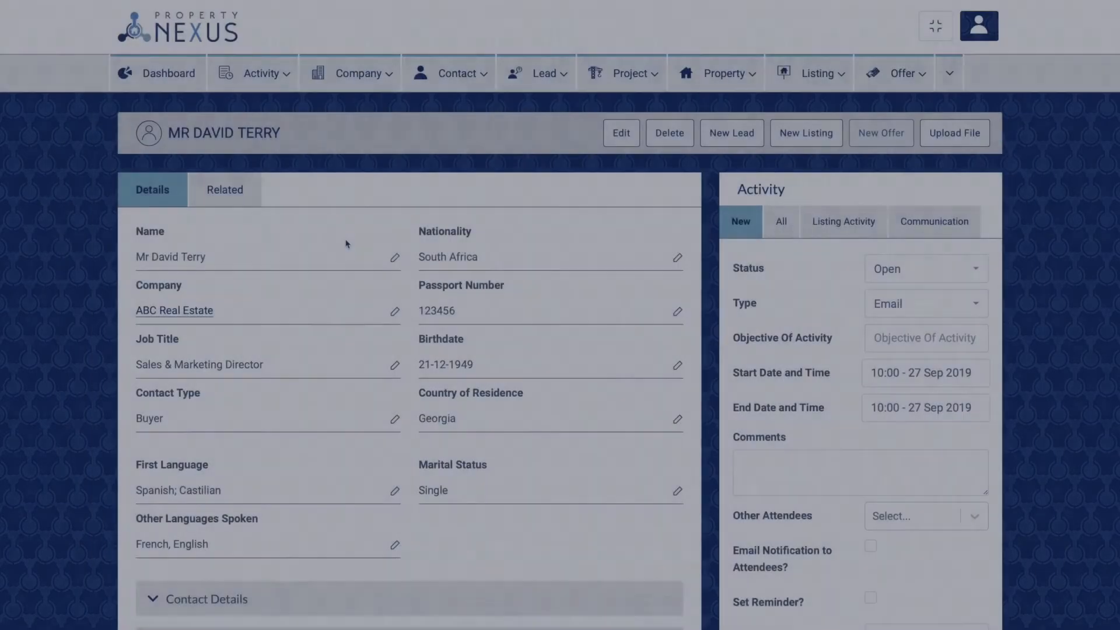
Step: Examine the Source section of the ABC Real Estate contact and the Lead Source choices in its edit form
{"action": "scroll", "coordinate": [345, 242], "scroll_direction": "down", "scroll_amount": 3}
{"action": "scroll", "coordinate": [346, 244], "scroll_direction": "down", "scroll_amount": 3}
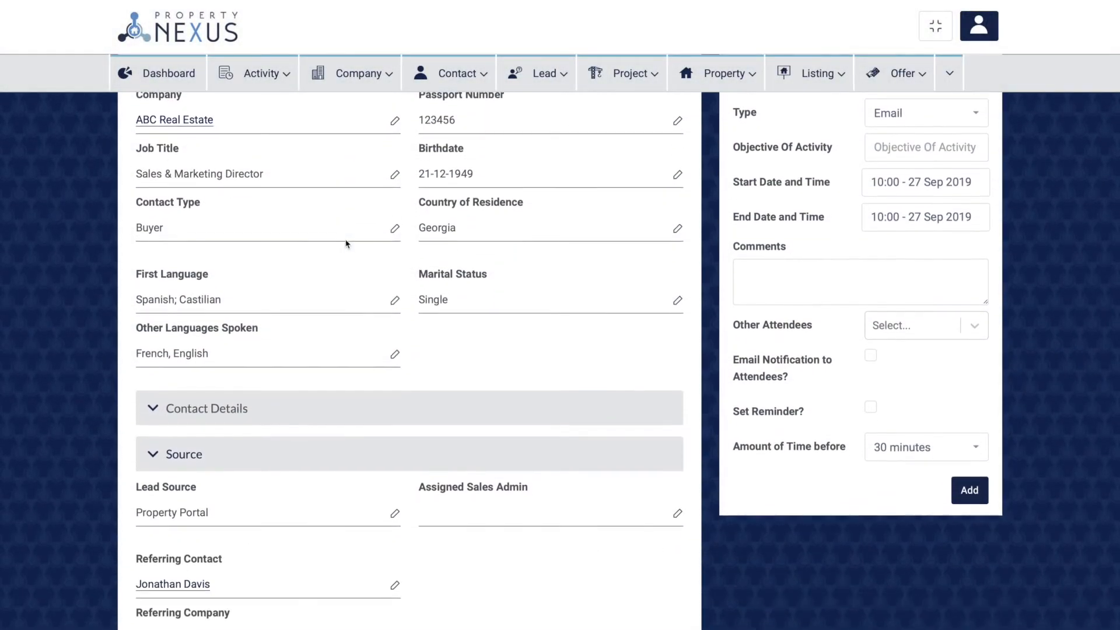
{"action": "scroll", "coordinate": [346, 244], "scroll_direction": "down", "scroll_amount": 2}
{"action": "scroll", "coordinate": [346, 244], "scroll_direction": "down", "scroll_amount": 2}
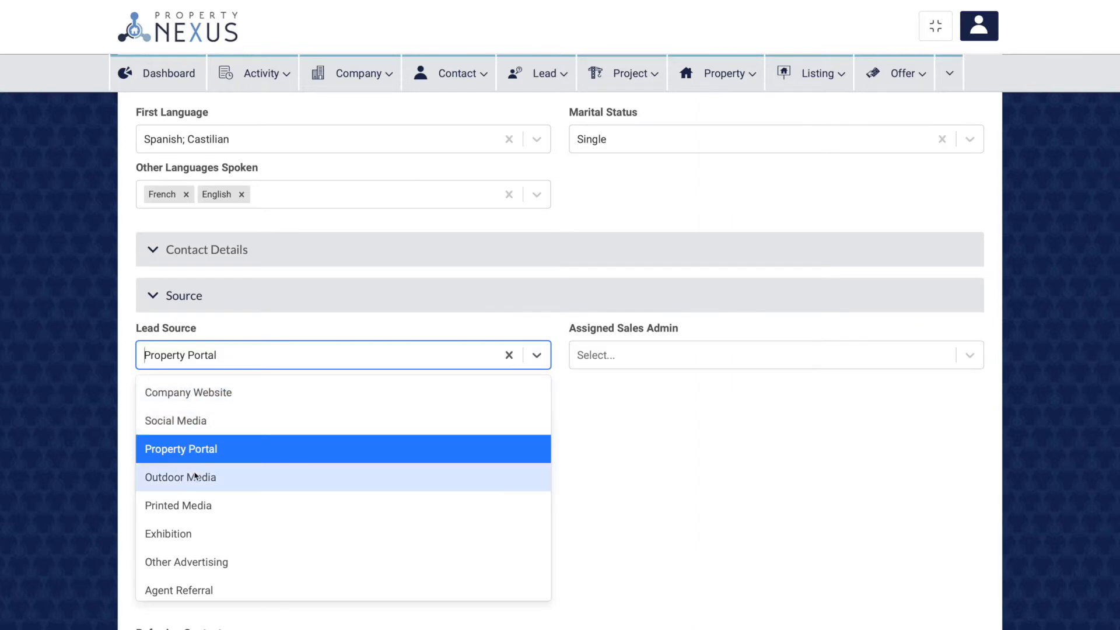
{"action": "scroll", "coordinate": [196, 505], "scroll_direction": "down", "scroll_amount": 1}
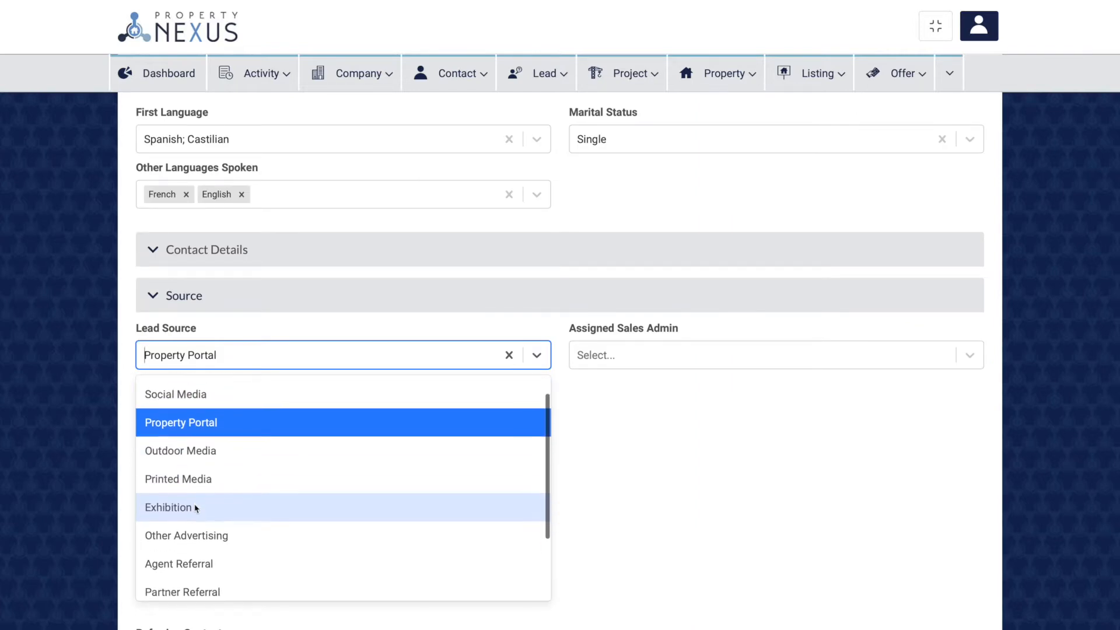
{"action": "scroll", "coordinate": [195, 508], "scroll_direction": "down", "scroll_amount": 1}
{"action": "scroll", "coordinate": [196, 507], "scroll_direction": "down", "scroll_amount": 1}
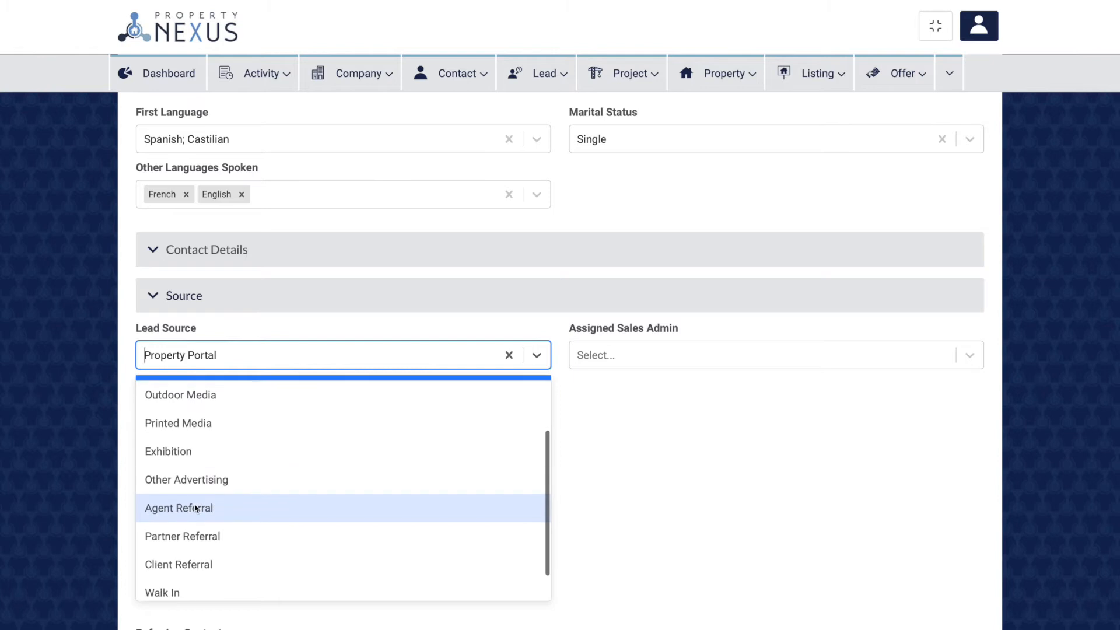
{"action": "scroll", "coordinate": [196, 507], "scroll_direction": "down", "scroll_amount": 1}
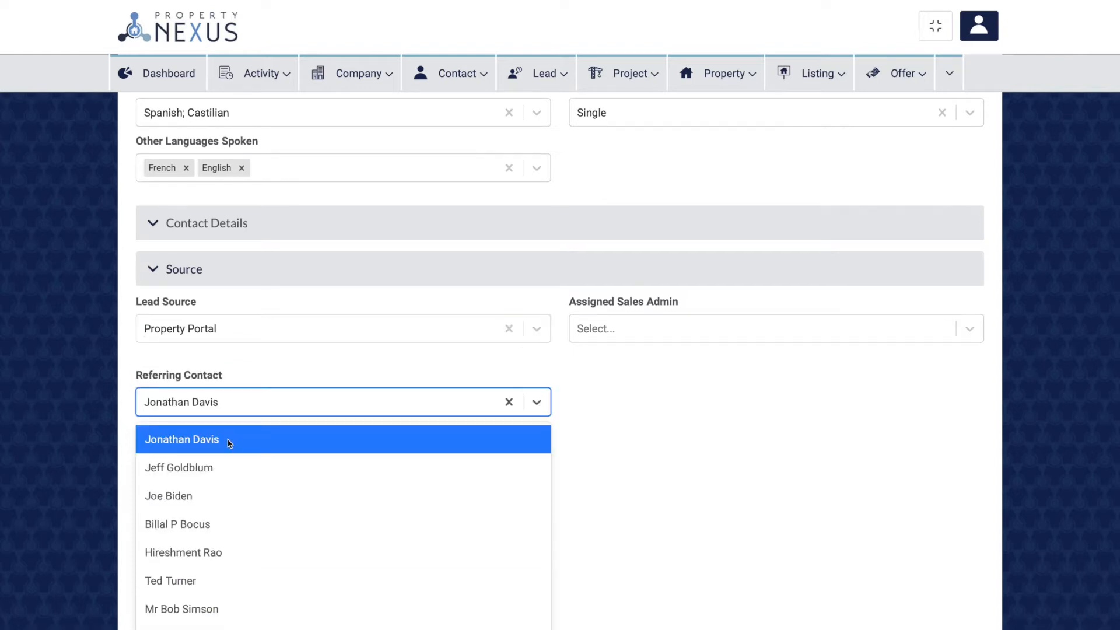
Step: Choose the referring contact, the referring company PQR Real Estate and the assigned sales admin in the contact's Source section
{"action": "left_click", "coordinate": [229, 443]}
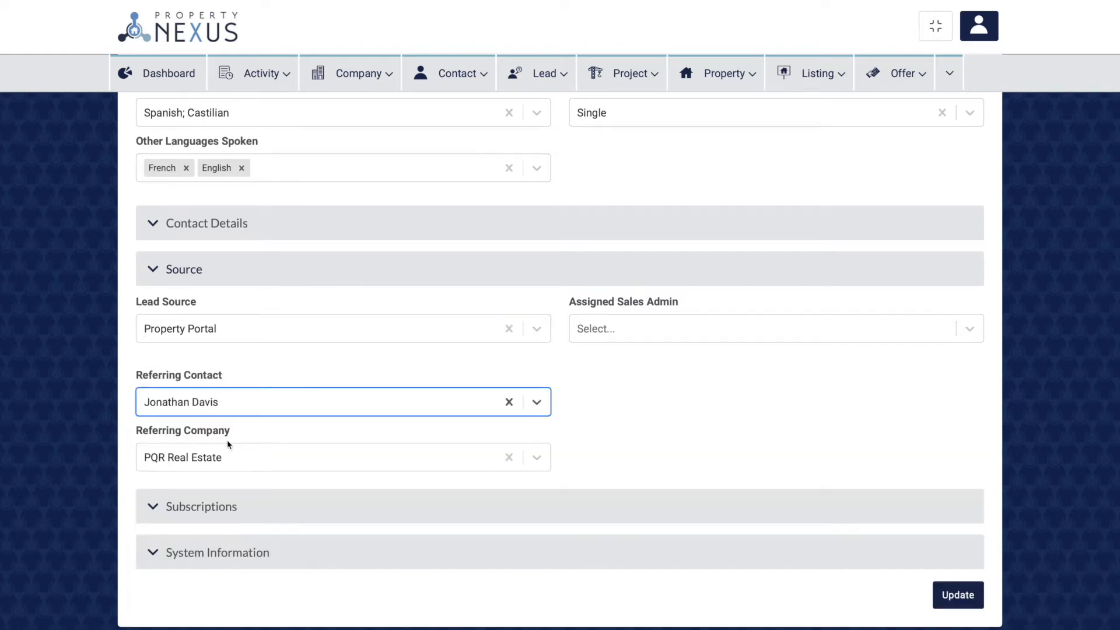
{"action": "left_click", "coordinate": [228, 458]}
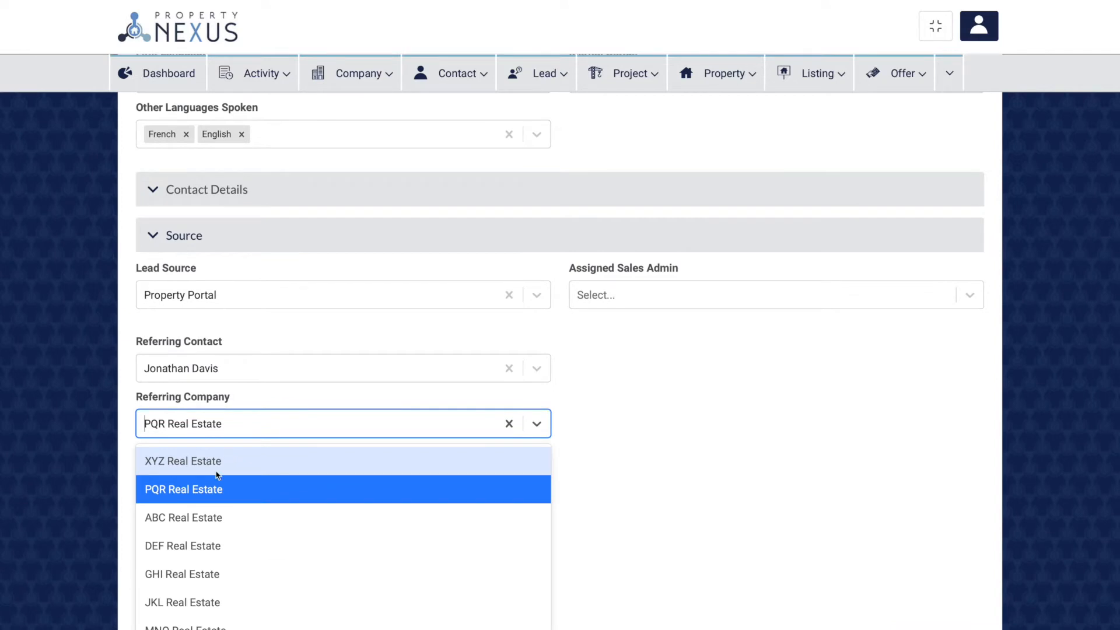
{"action": "left_click", "coordinate": [213, 492]}
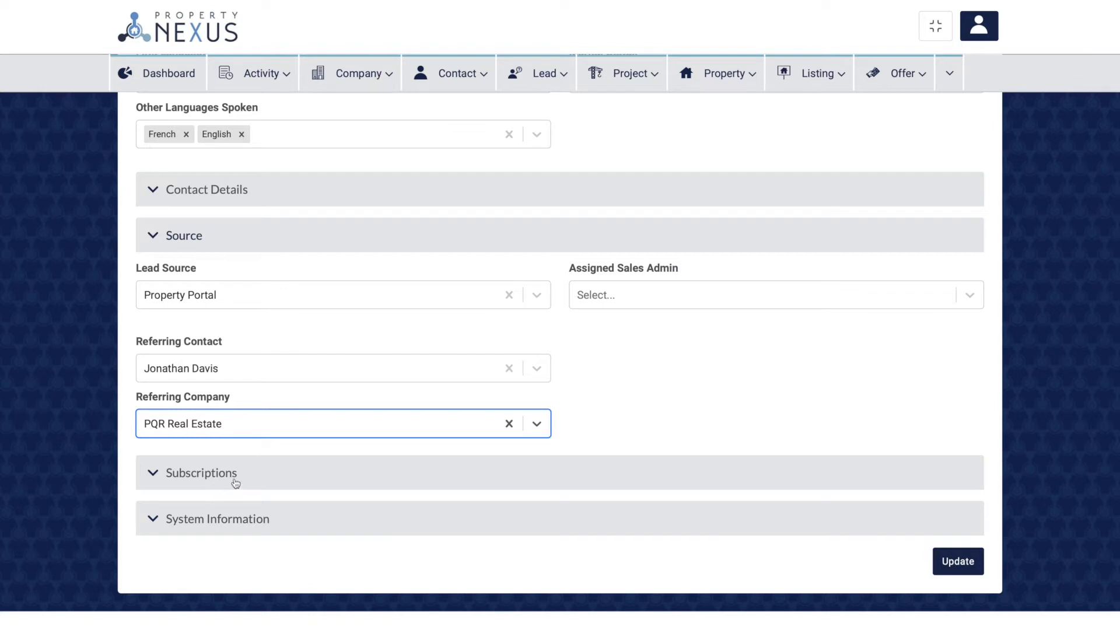
{"action": "left_click", "coordinate": [616, 294]}
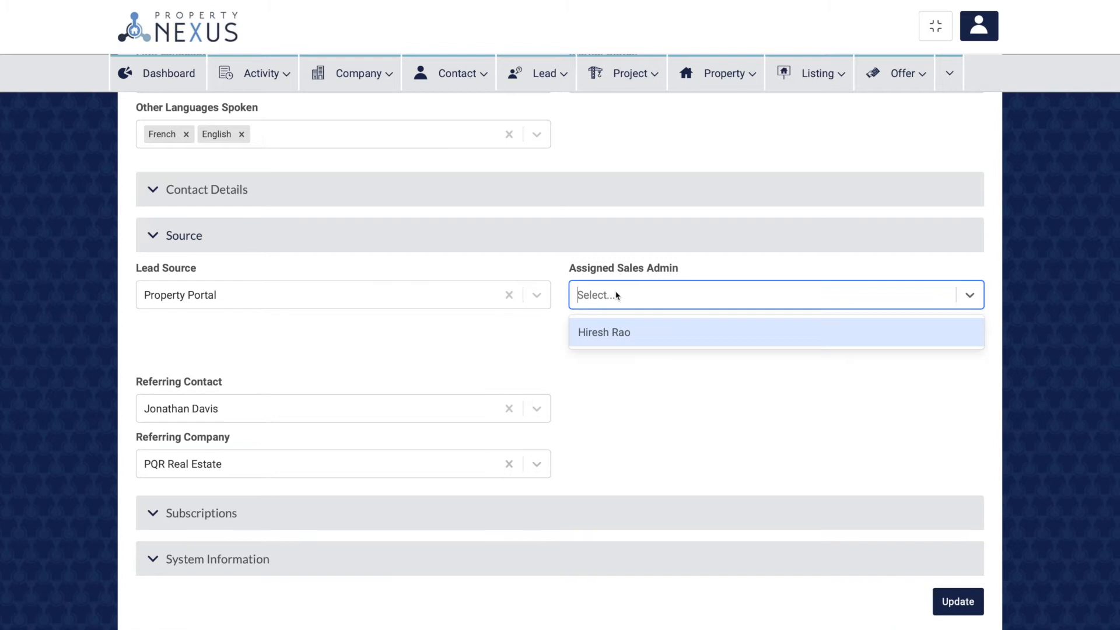
{"action": "left_click", "coordinate": [595, 332]}
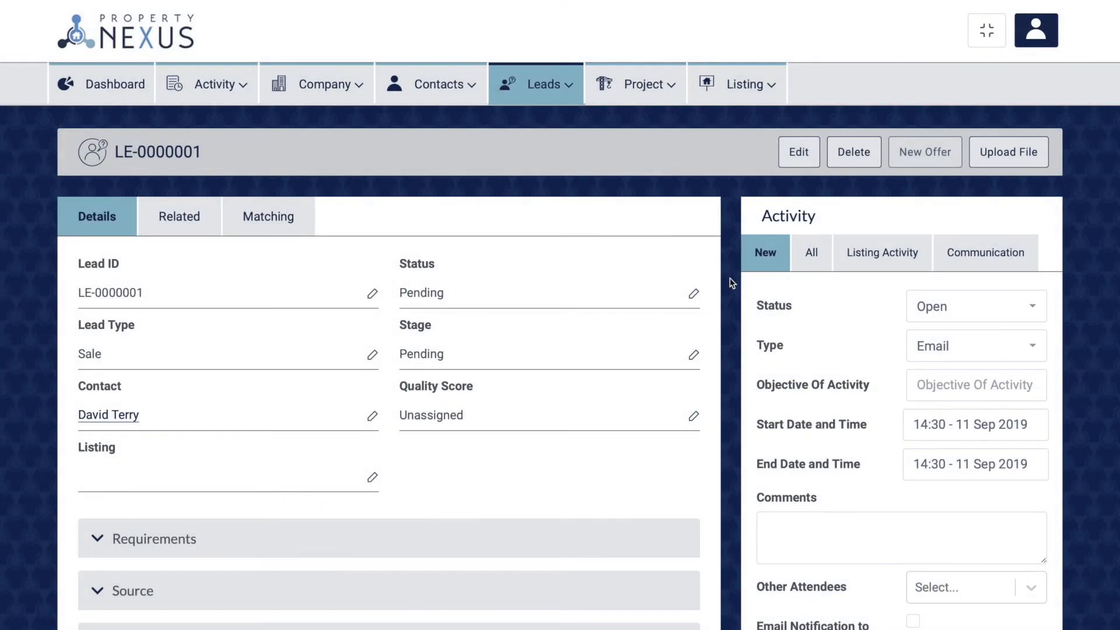
Step: Open the pending sale lead for editing and review its Status, Stage and Quality Score choices
{"action": "left_click", "coordinate": [809, 155]}
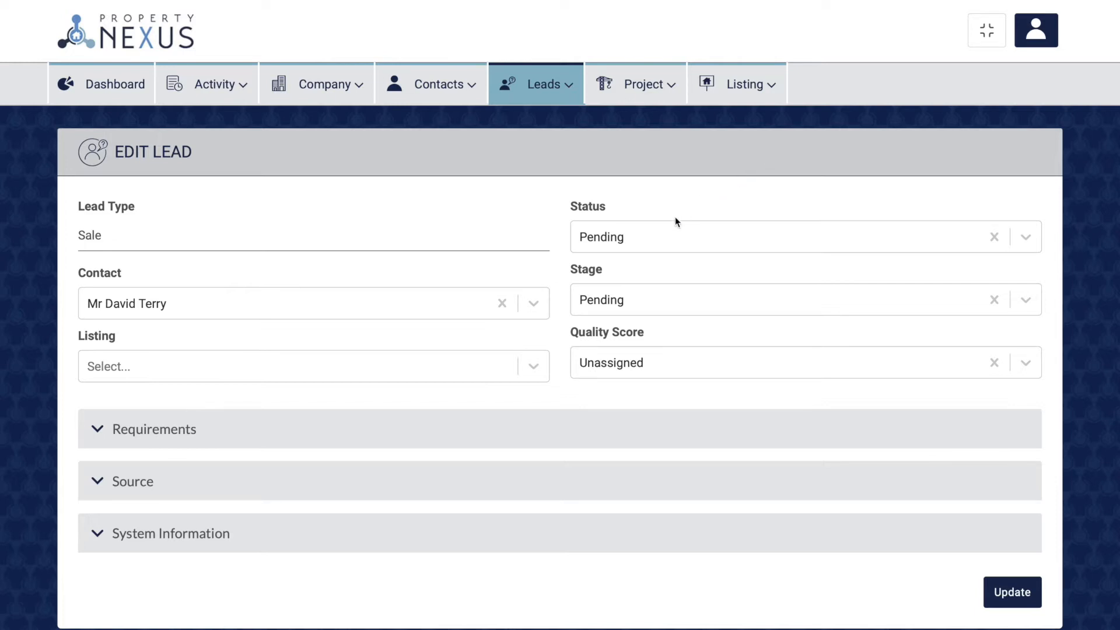
{"action": "left_click", "coordinate": [650, 236]}
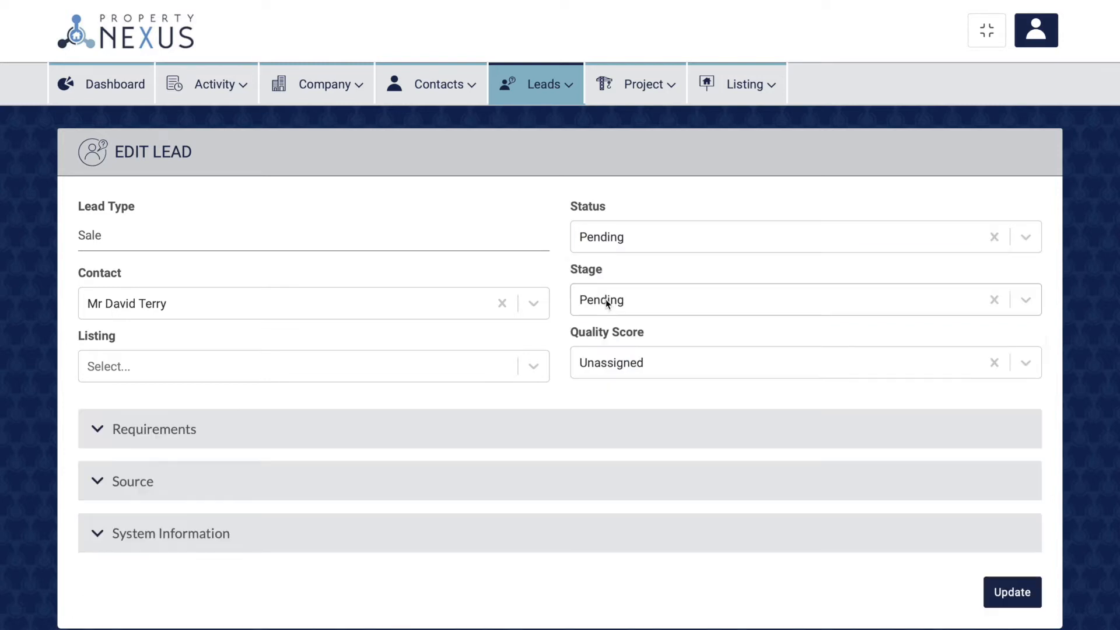
{"action": "left_click", "coordinate": [607, 302]}
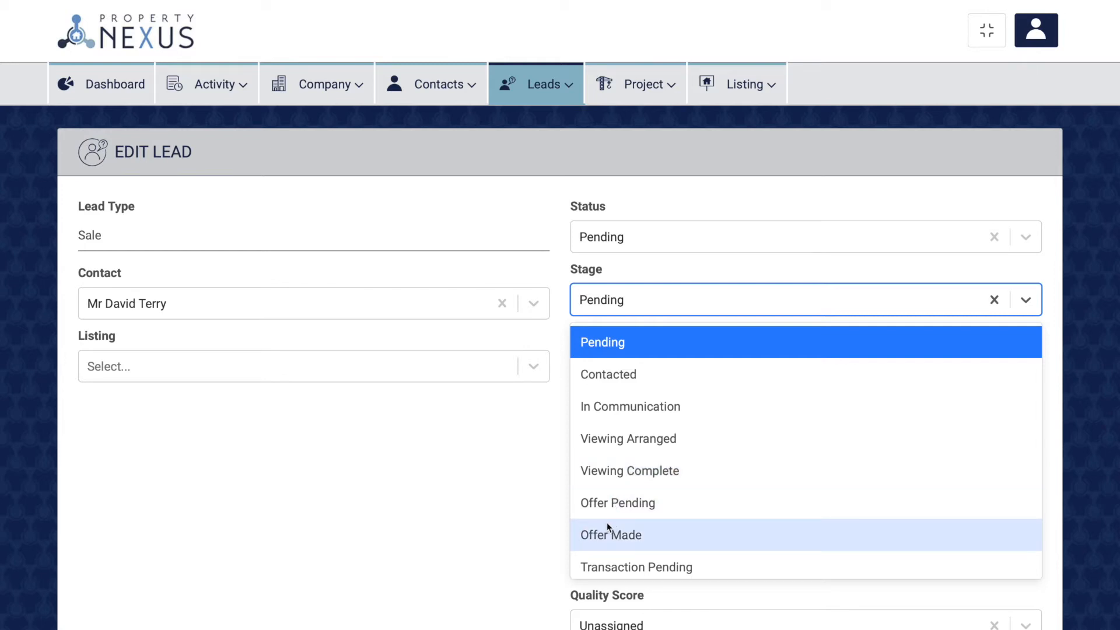
{"action": "left_click", "coordinate": [626, 367]}
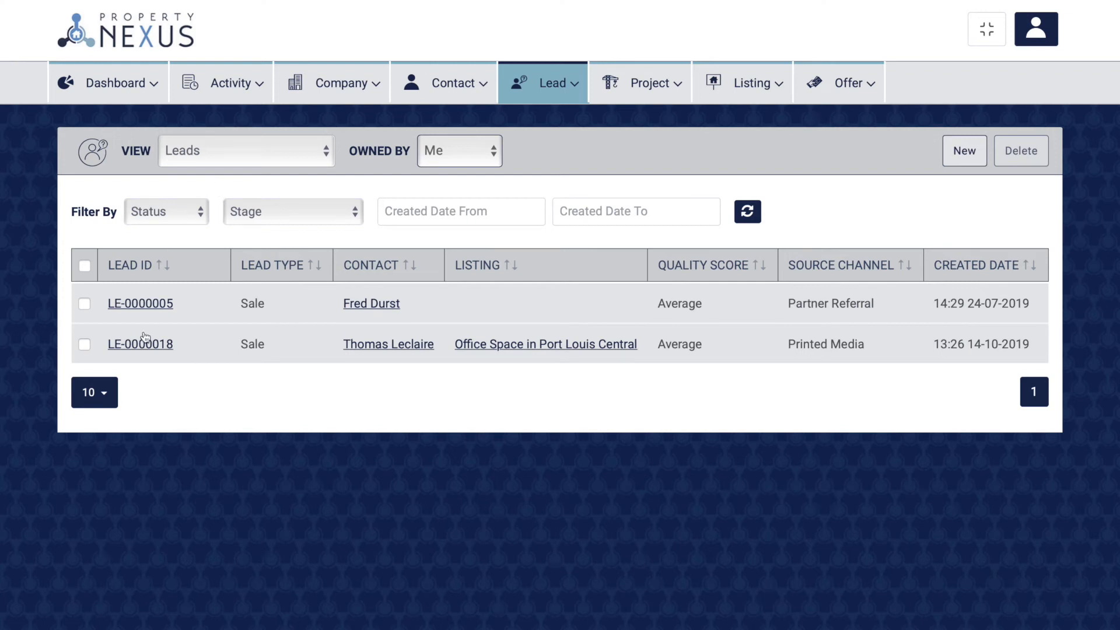
Step: Edit the lead for Office Space in Port Louis Central and choose "Sunny office in downtown" as its listing
{"action": "left_click", "coordinate": [143, 344]}
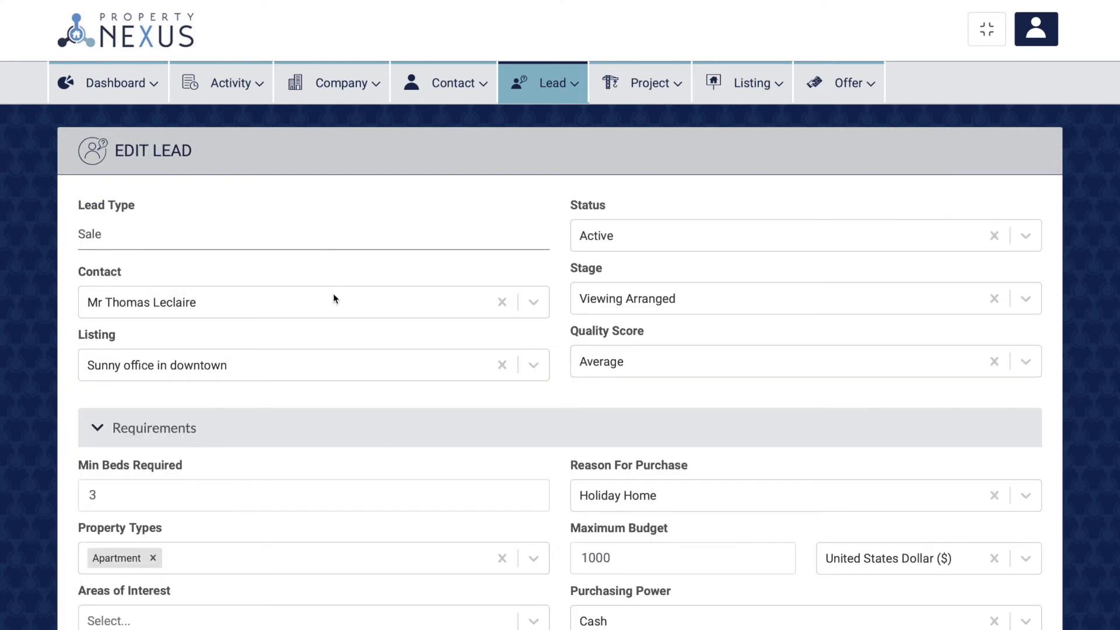
{"action": "left_click", "coordinate": [532, 365]}
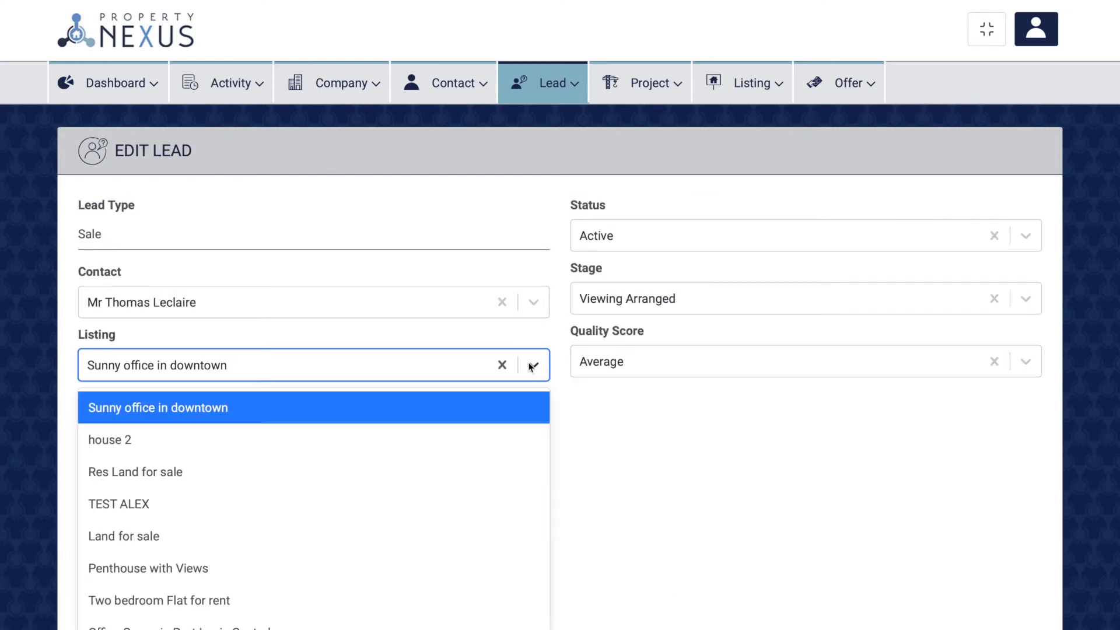
{"action": "left_click", "coordinate": [238, 411]}
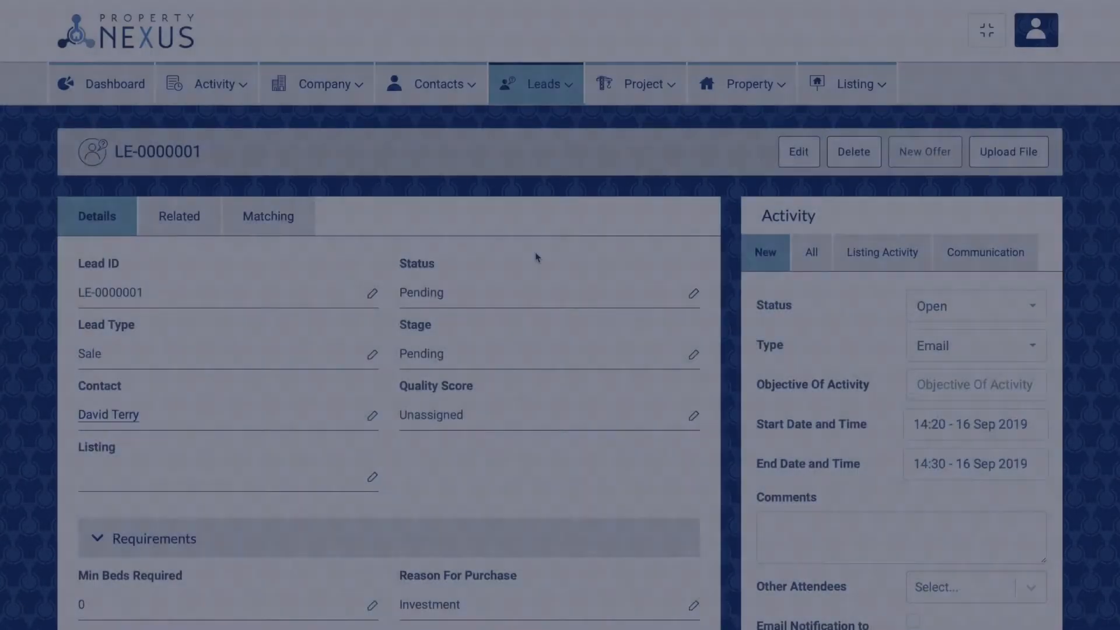
Step: Examine the Requirements section of the pending sale lead, including property types, budget and areas of interest
{"action": "scroll", "coordinate": [535, 255], "scroll_direction": "down", "scroll_amount": 6}
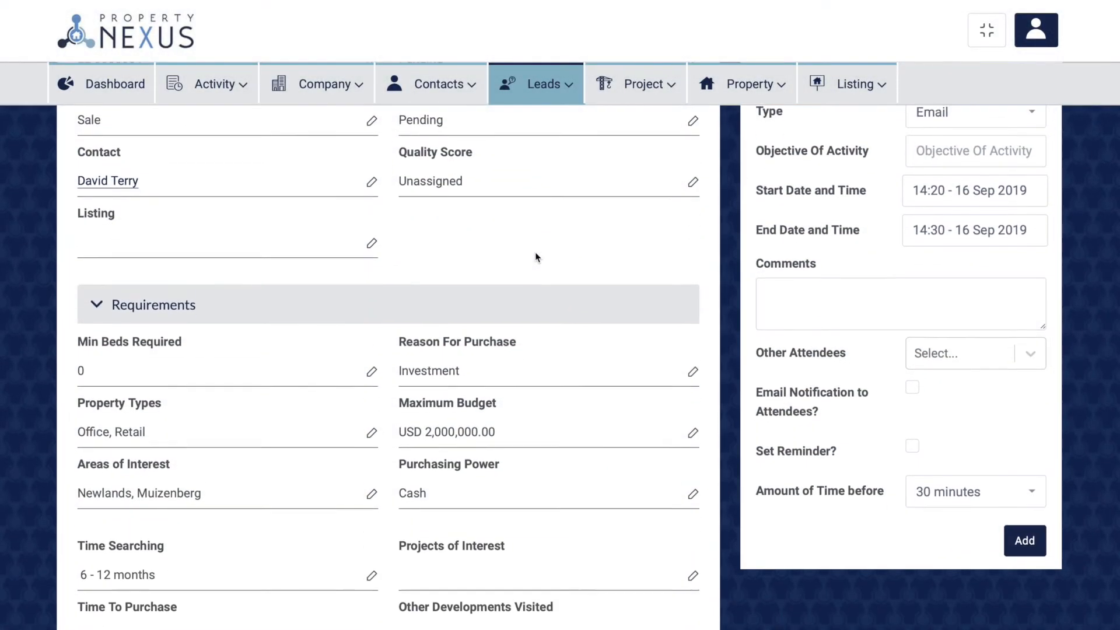
{"action": "scroll", "coordinate": [536, 256], "scroll_direction": "down", "scroll_amount": 2}
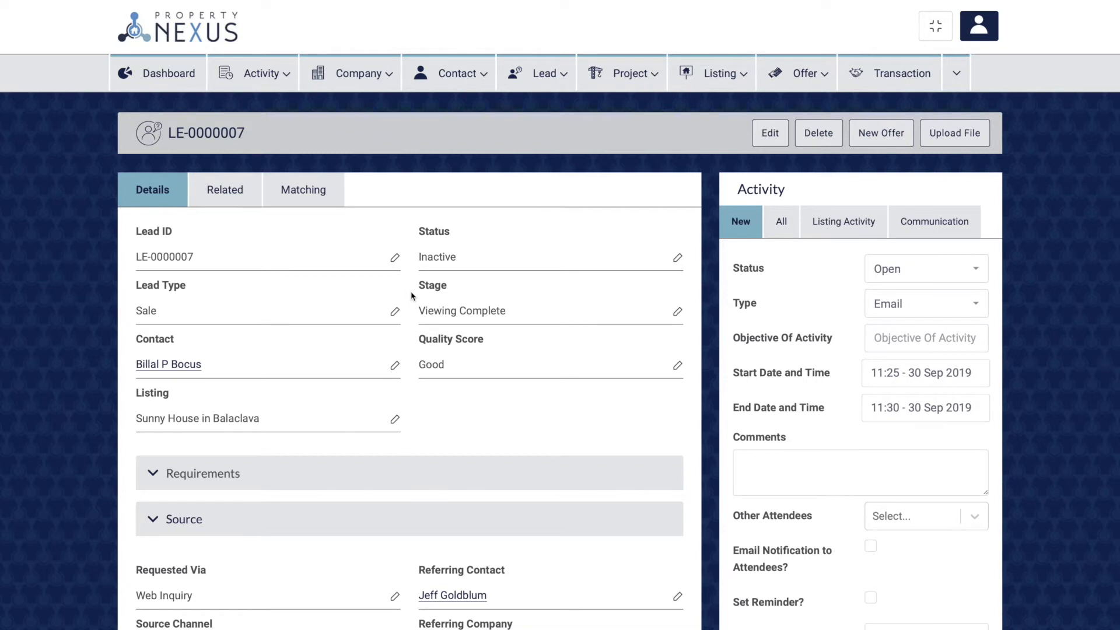
Step: Examine the sale lead's Source section, including Requested Via, Source Channel, Source Website, Source Page, Referring Company and Referring Contact
{"action": "scroll", "coordinate": [412, 296], "scroll_direction": "down", "scroll_amount": 3}
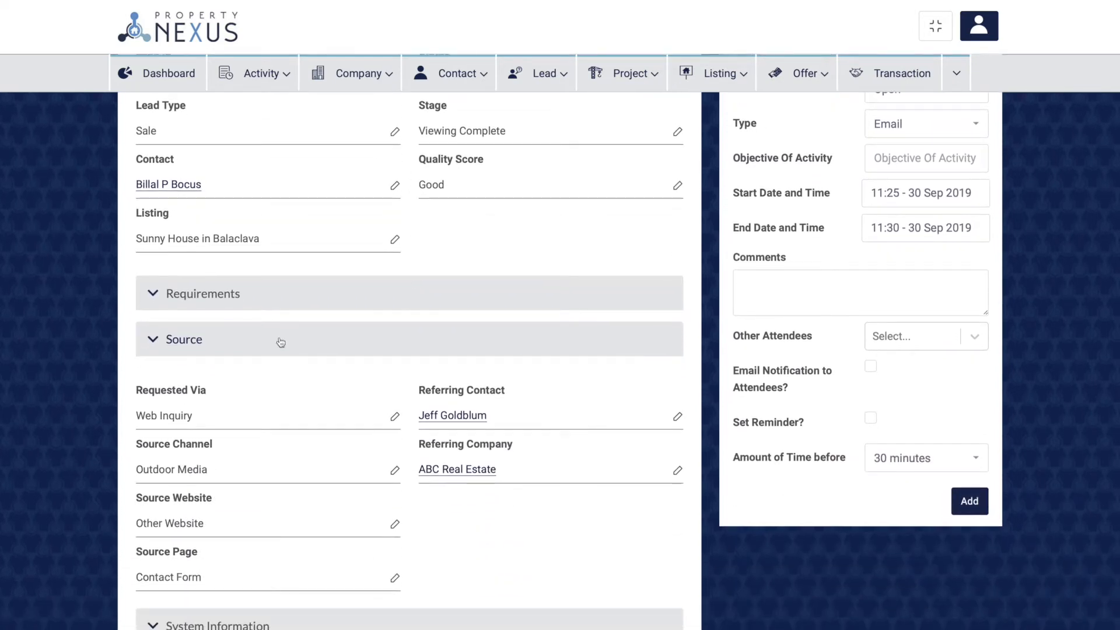
{"action": "left_click_drag", "start_coordinate": [135, 390], "coordinate": [208, 394]}
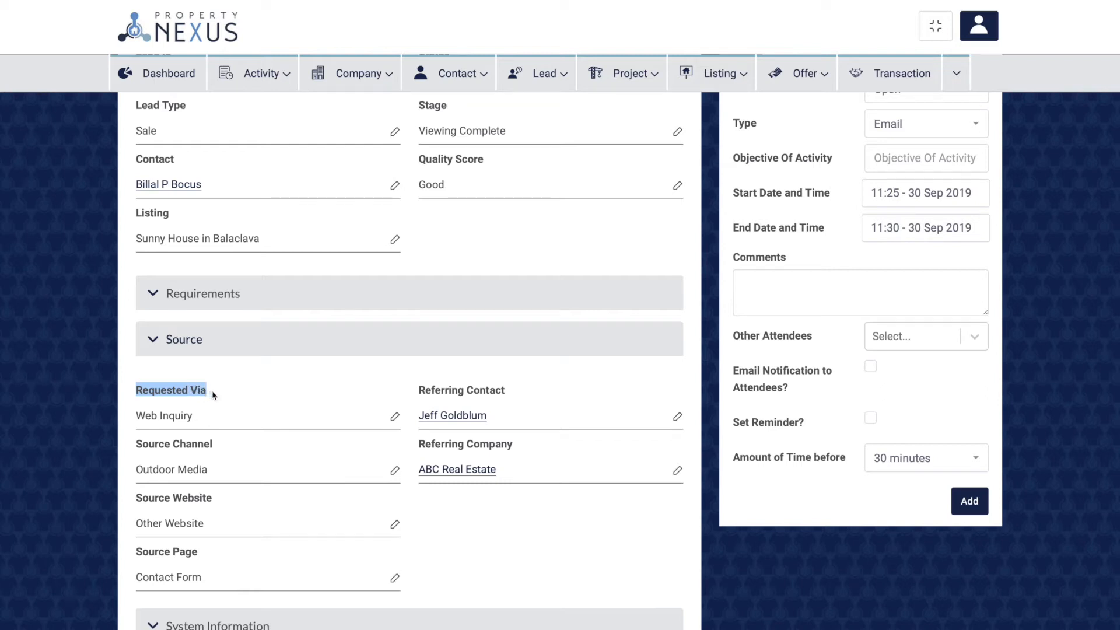
{"action": "left_click", "coordinate": [213, 395]}
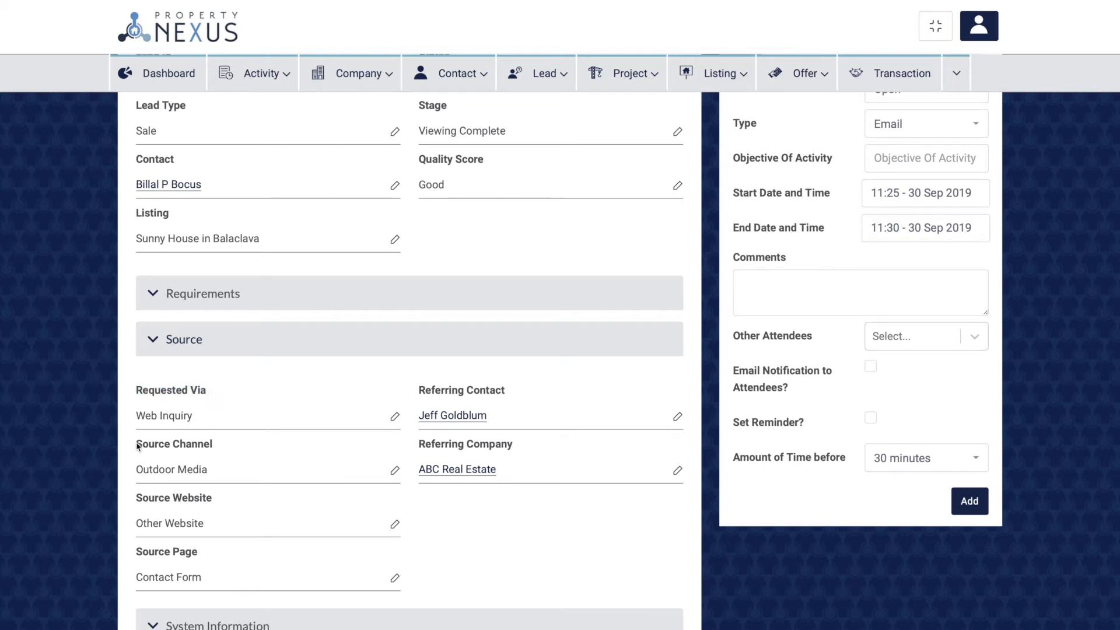
{"action": "left_click_drag", "start_coordinate": [138, 446], "coordinate": [218, 450]}
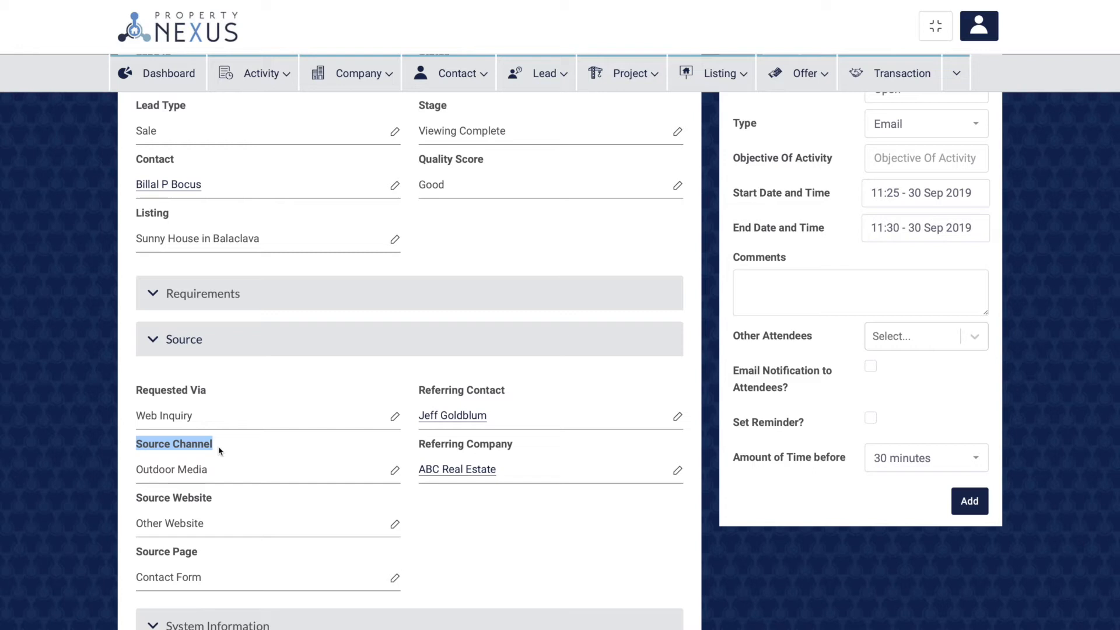
{"action": "left_click", "coordinate": [219, 450]}
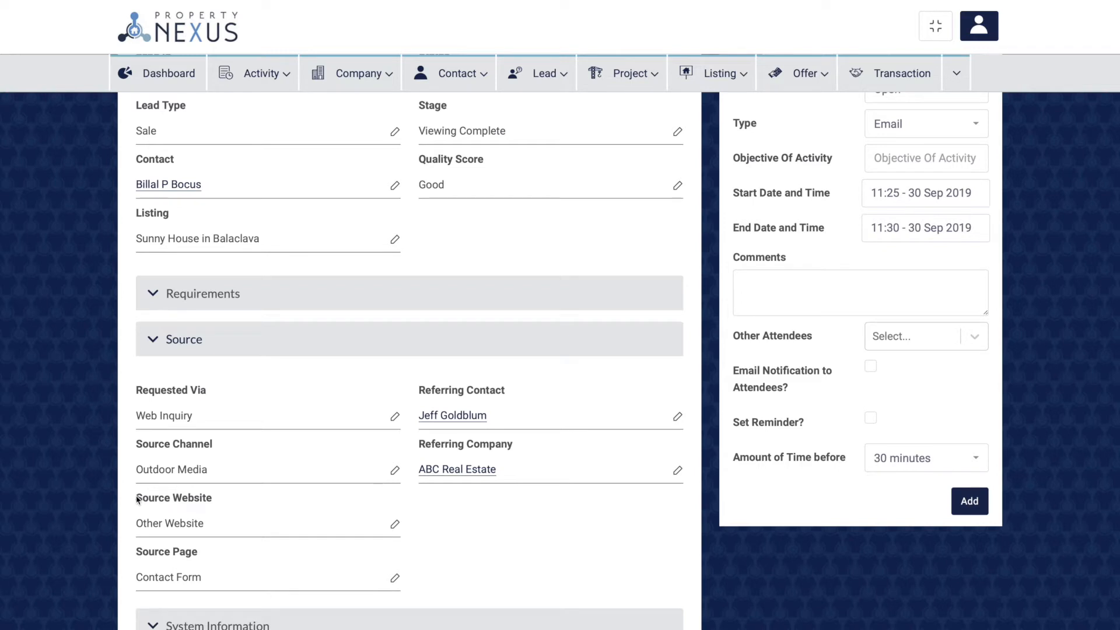
{"action": "left_click_drag", "start_coordinate": [138, 498], "coordinate": [213, 499]}
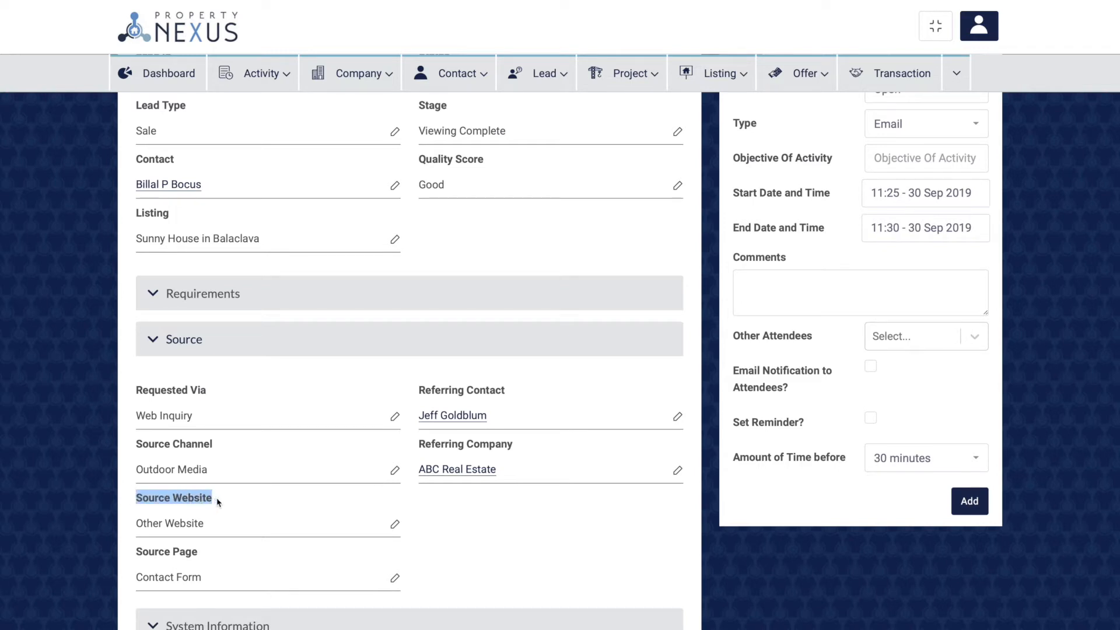
{"action": "left_click", "coordinate": [218, 502]}
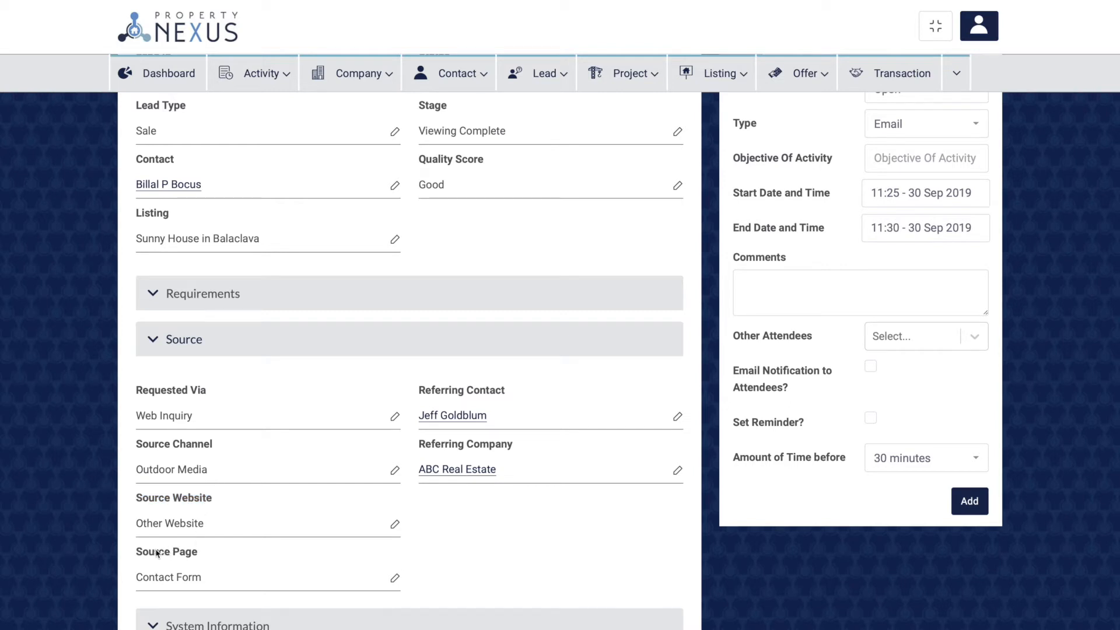
{"action": "left_click_drag", "start_coordinate": [136, 551], "coordinate": [200, 551]}
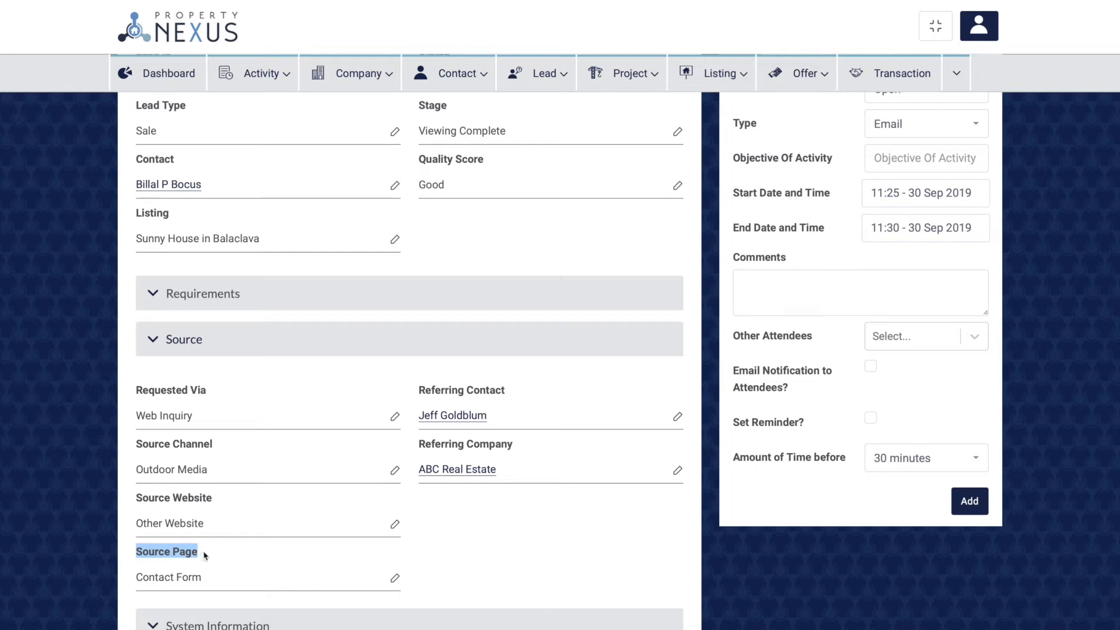
{"action": "left_click", "coordinate": [205, 555]}
{"action": "left_click_drag", "start_coordinate": [419, 444], "coordinate": [515, 448]}
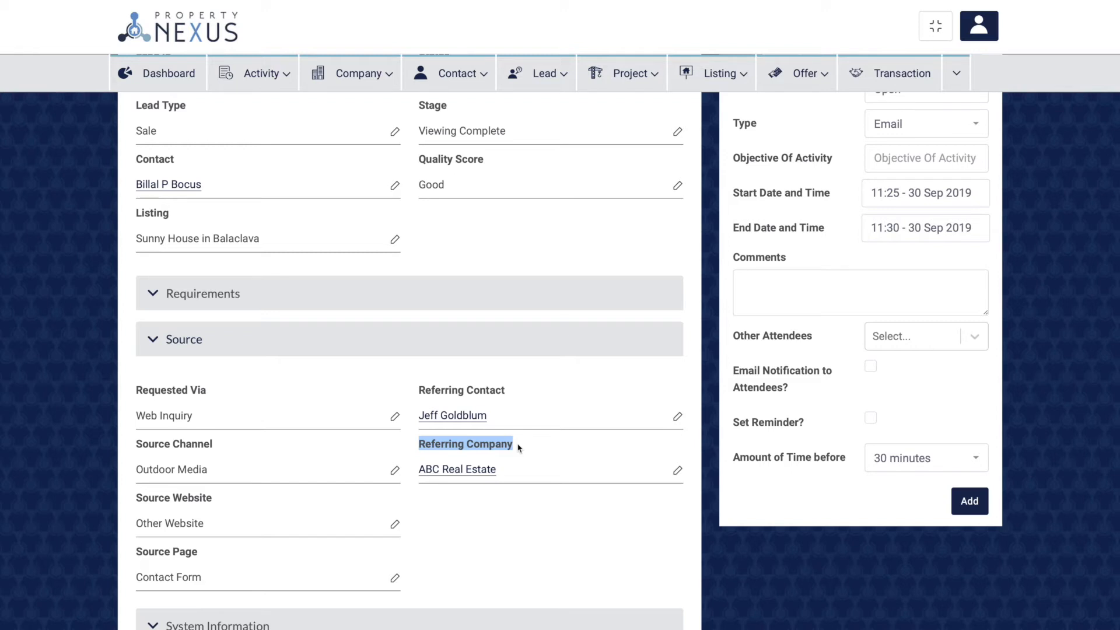
{"action": "left_click_drag", "start_coordinate": [418, 390], "coordinate": [507, 392]}
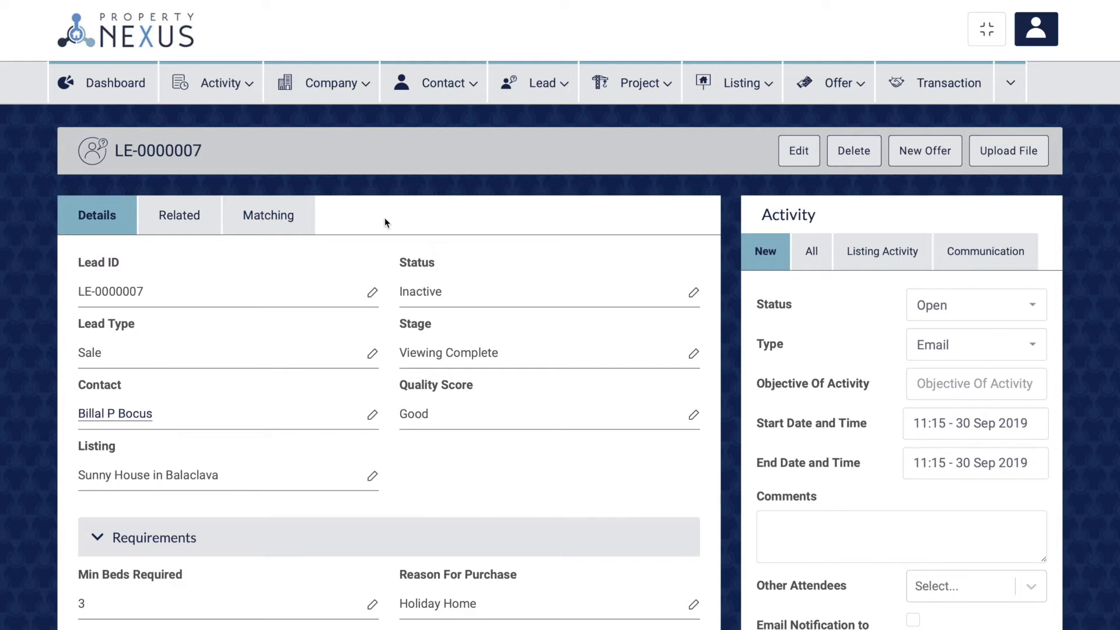
Step: Review the sale lead's minimum beds, property types, areas of interest and maximum budget in its Requirements section
{"action": "scroll", "coordinate": [384, 219], "scroll_direction": "down", "scroll_amount": 5}
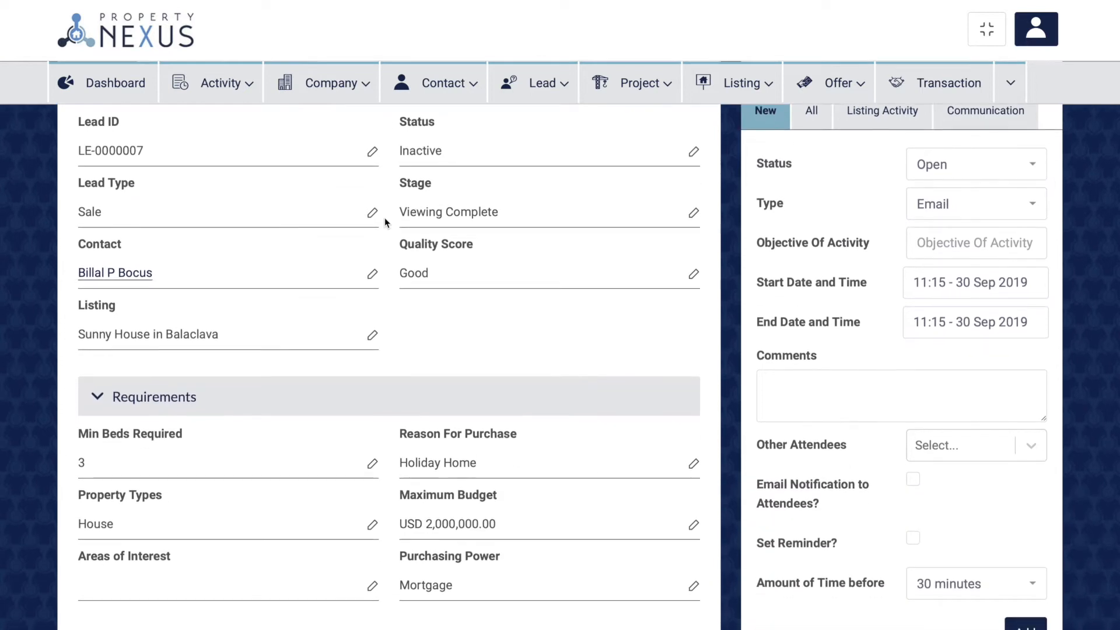
{"action": "scroll", "coordinate": [385, 222], "scroll_direction": "down", "scroll_amount": 1}
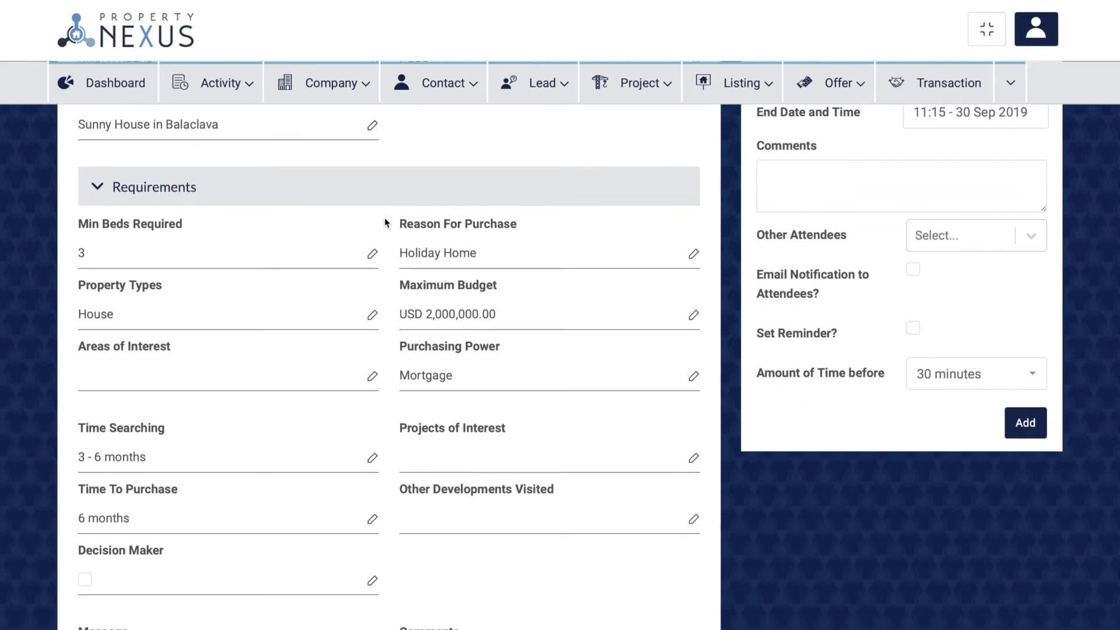
{"action": "left_click_drag", "start_coordinate": [75, 221], "coordinate": [183, 225]}
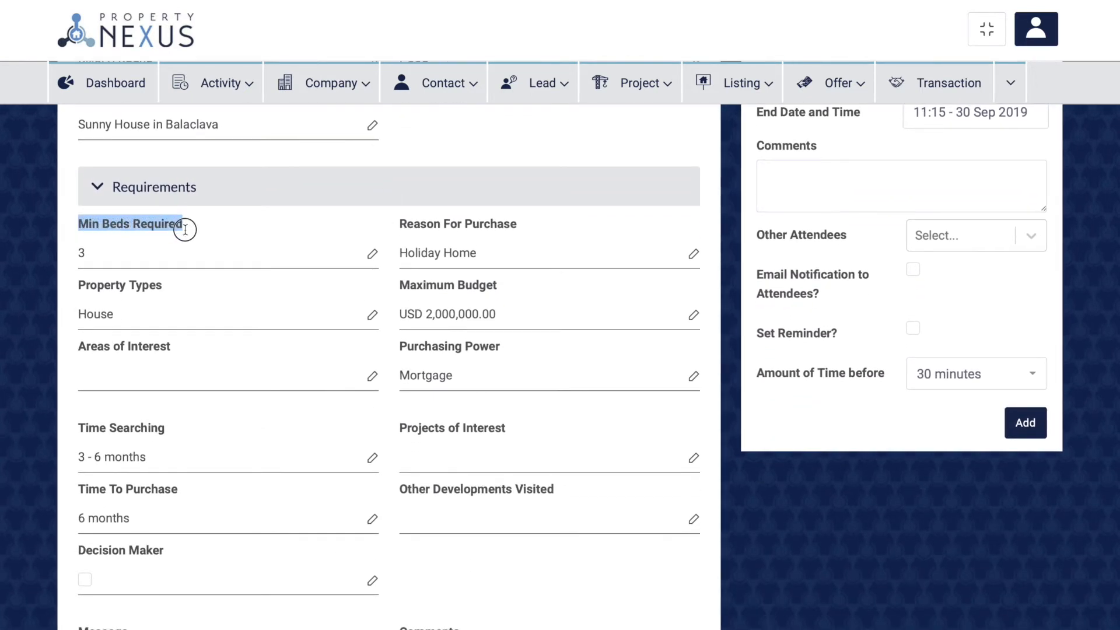
{"action": "left_click", "coordinate": [78, 289]}
{"action": "left_click_drag", "start_coordinate": [78, 289], "coordinate": [165, 290]}
{"action": "left_click_drag", "start_coordinate": [78, 346], "coordinate": [173, 348]}
{"action": "left_click_drag", "start_coordinate": [400, 286], "coordinate": [500, 290]}
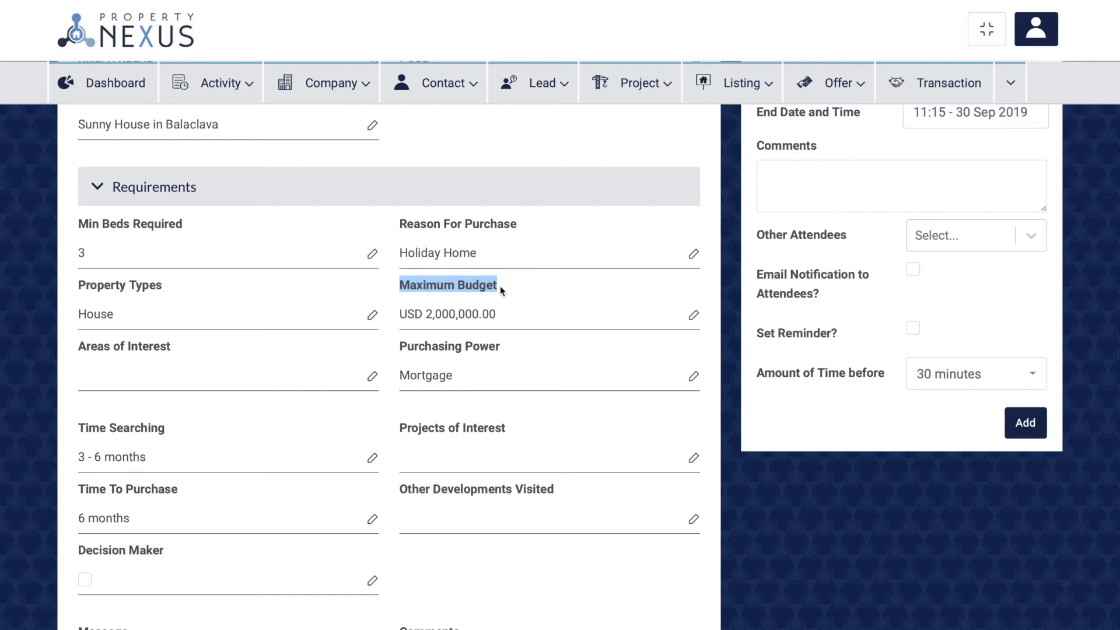
{"action": "left_click", "coordinate": [500, 287]}
Step: View the listings matching the lead, inspect listing LI-0000001, and return to the matches to check that listing's owner
{"action": "scroll", "coordinate": [500, 288], "scroll_direction": "up", "scroll_amount": 5}
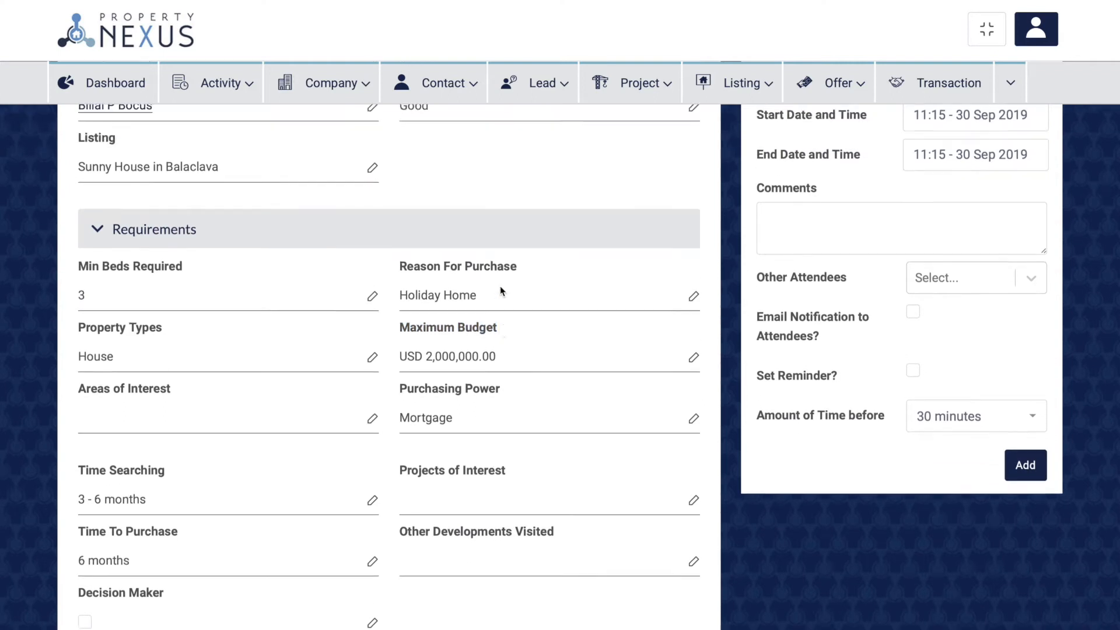
{"action": "scroll", "coordinate": [500, 285], "scroll_direction": "up", "scroll_amount": 1}
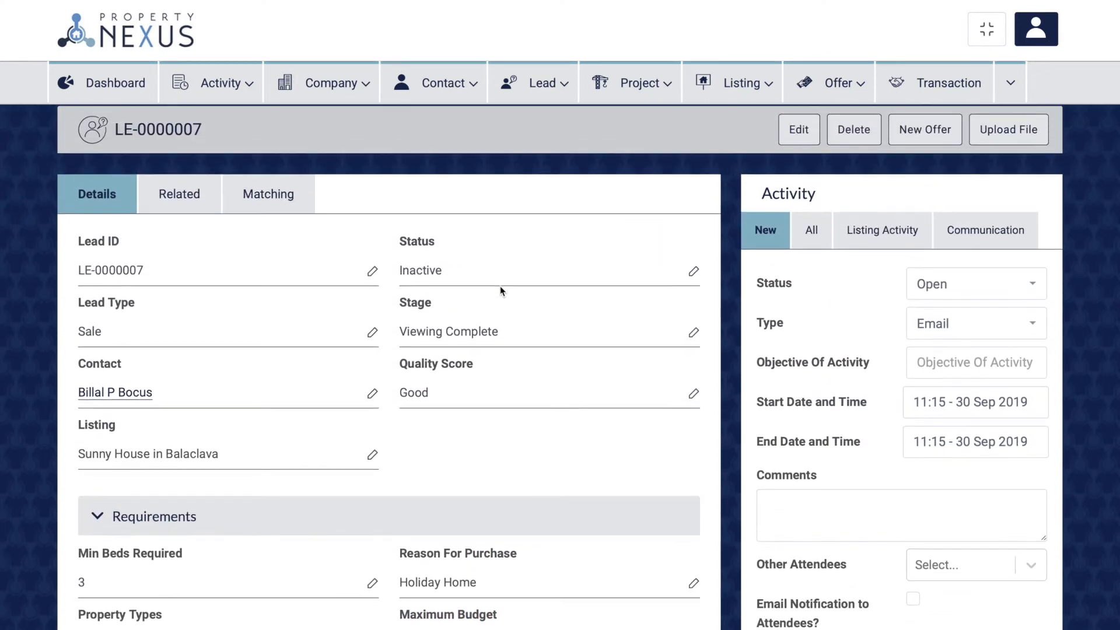
{"action": "left_click", "coordinate": [274, 220]}
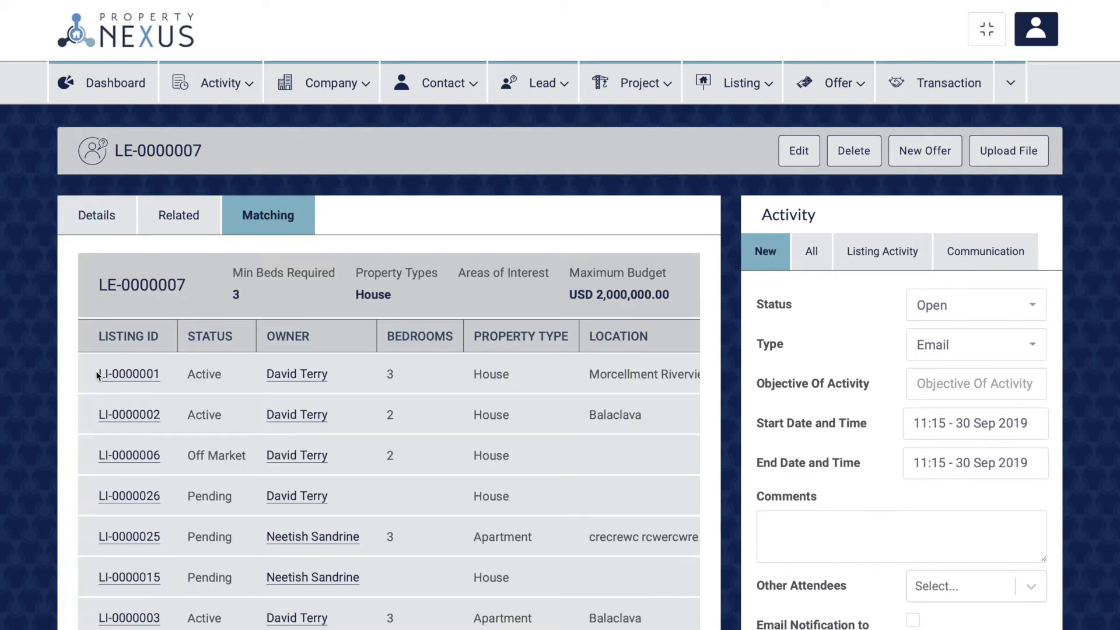
{"action": "left_click_drag", "start_coordinate": [95, 371], "coordinate": [163, 377]}
{"action": "left_click", "coordinate": [135, 377]}
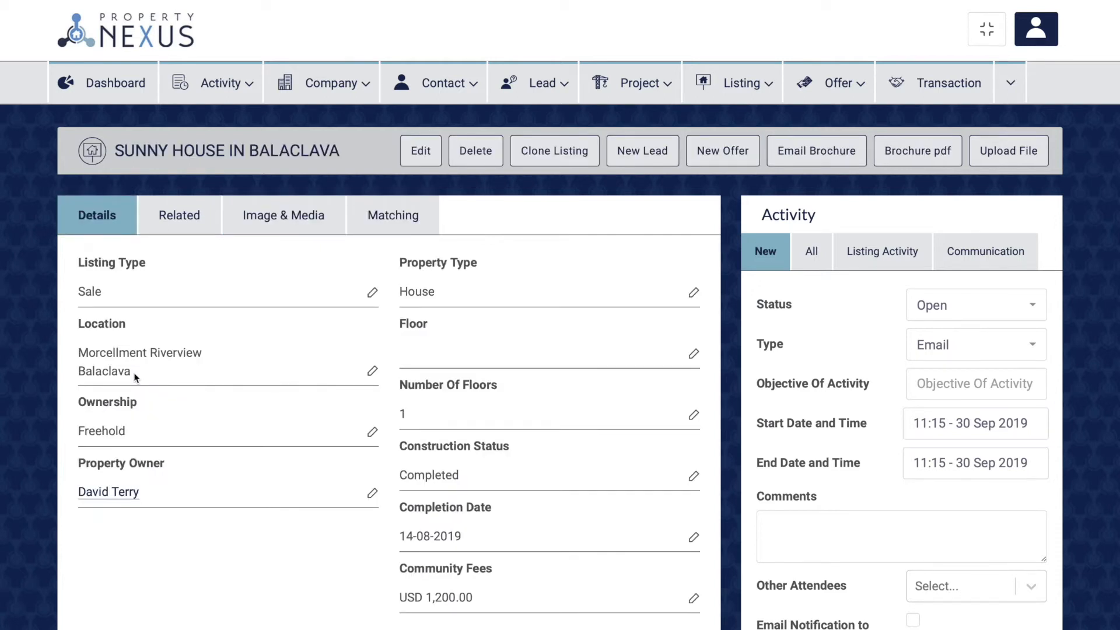
{"action": "key", "text": "alt+Left"}
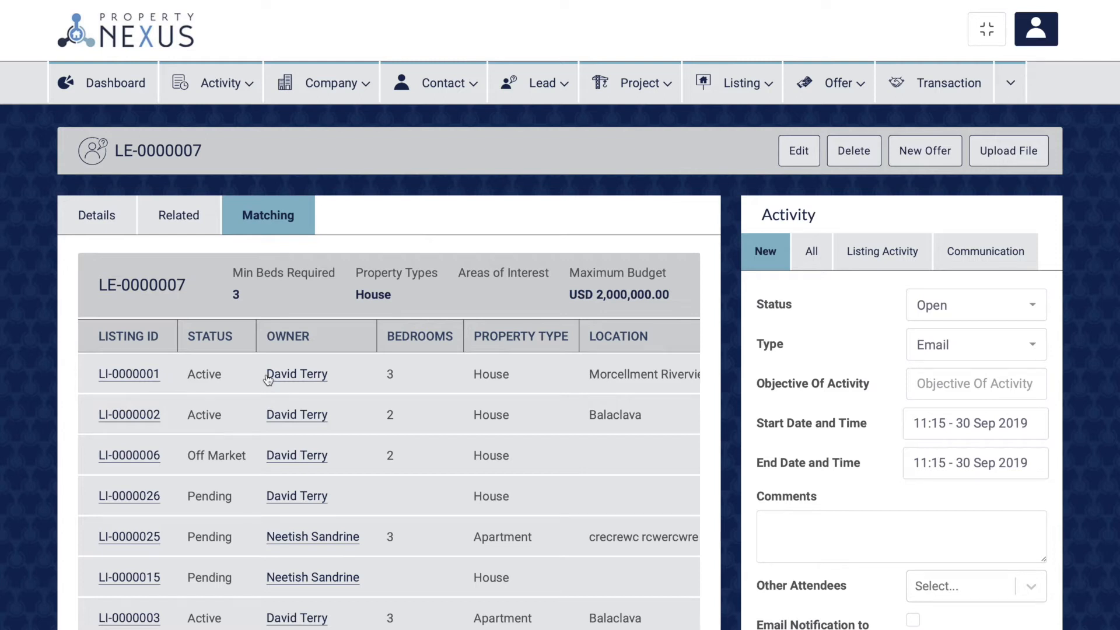
{"action": "left_click_drag", "start_coordinate": [265, 375], "coordinate": [331, 376]}
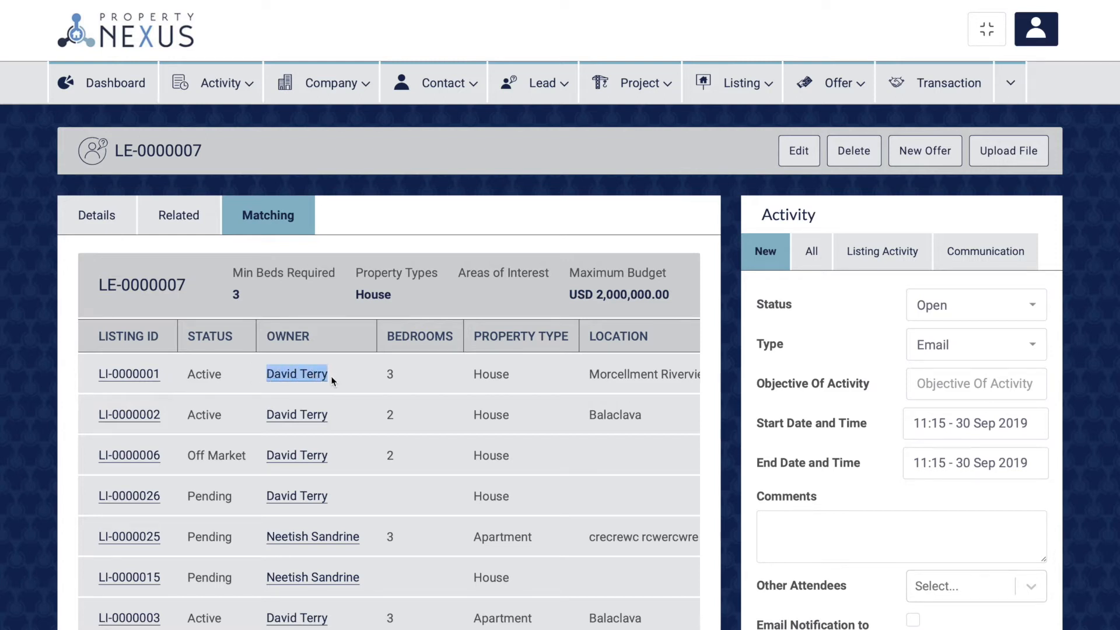
{"action": "left_click", "coordinate": [331, 380]}
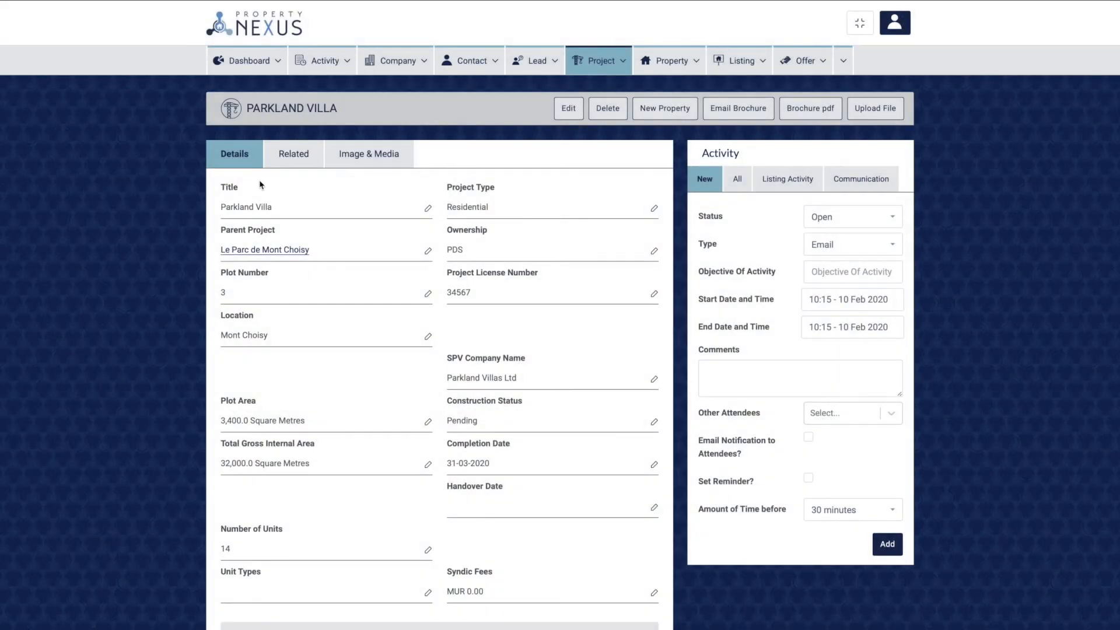
Step: Examine the Parkland Villa project record from its Title field to the Description in its Marketing section
{"action": "left_click", "coordinate": [230, 184]}
{"action": "scroll", "coordinate": [240, 186], "scroll_direction": "down", "scroll_amount": 13}
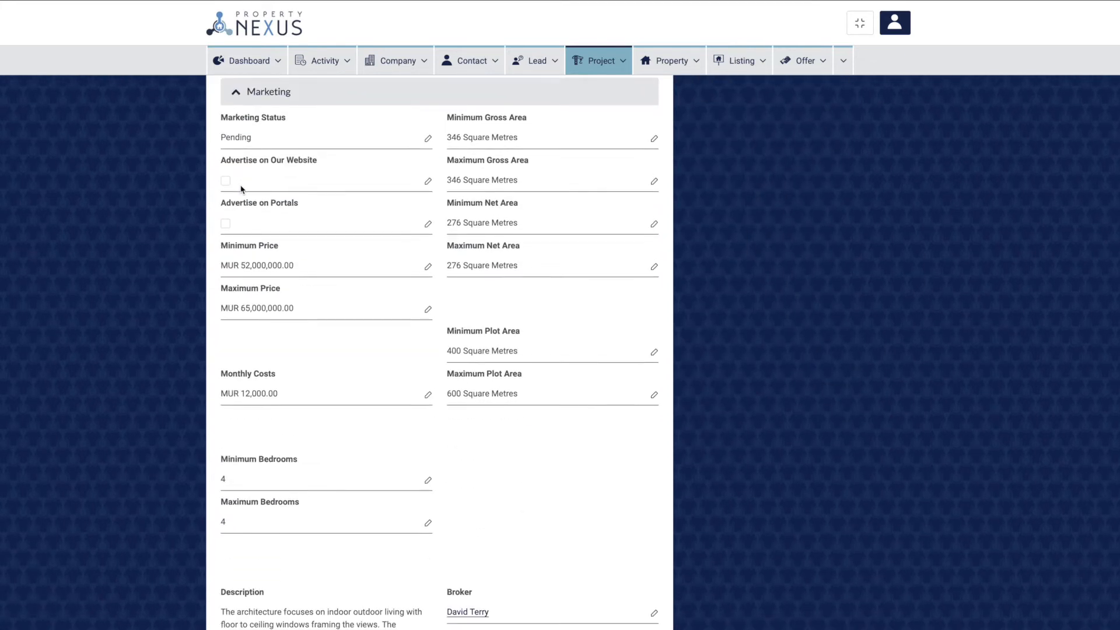
{"action": "left_click_drag", "start_coordinate": [219, 490], "coordinate": [263, 490]}
{"action": "left_click", "coordinate": [265, 491]}
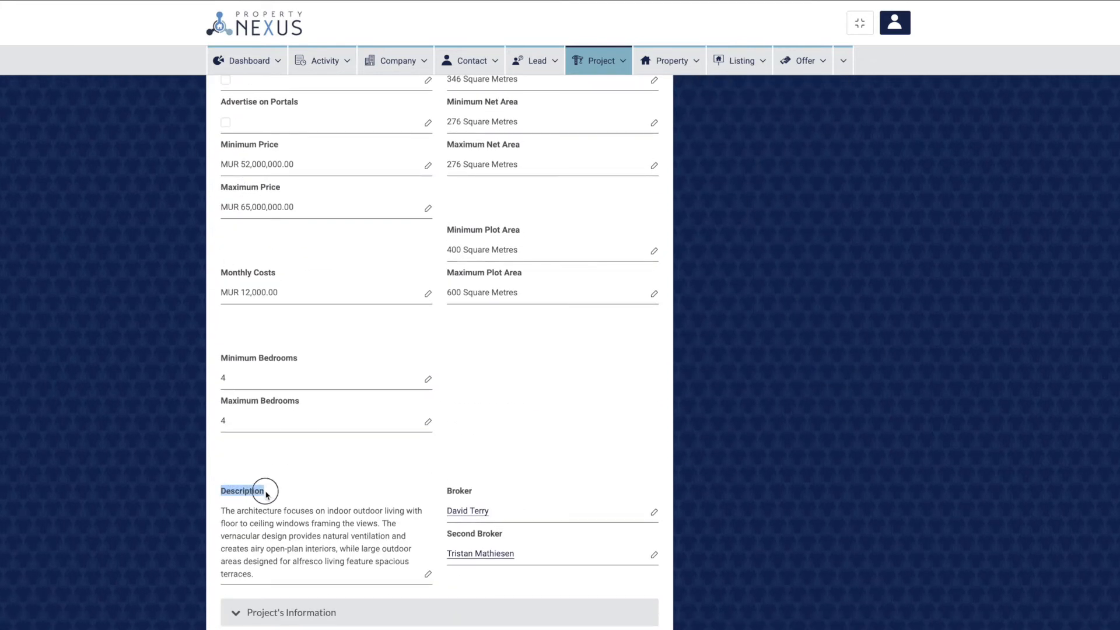
{"action": "scroll", "coordinate": [241, 188], "scroll_direction": "up", "scroll_amount": 10}
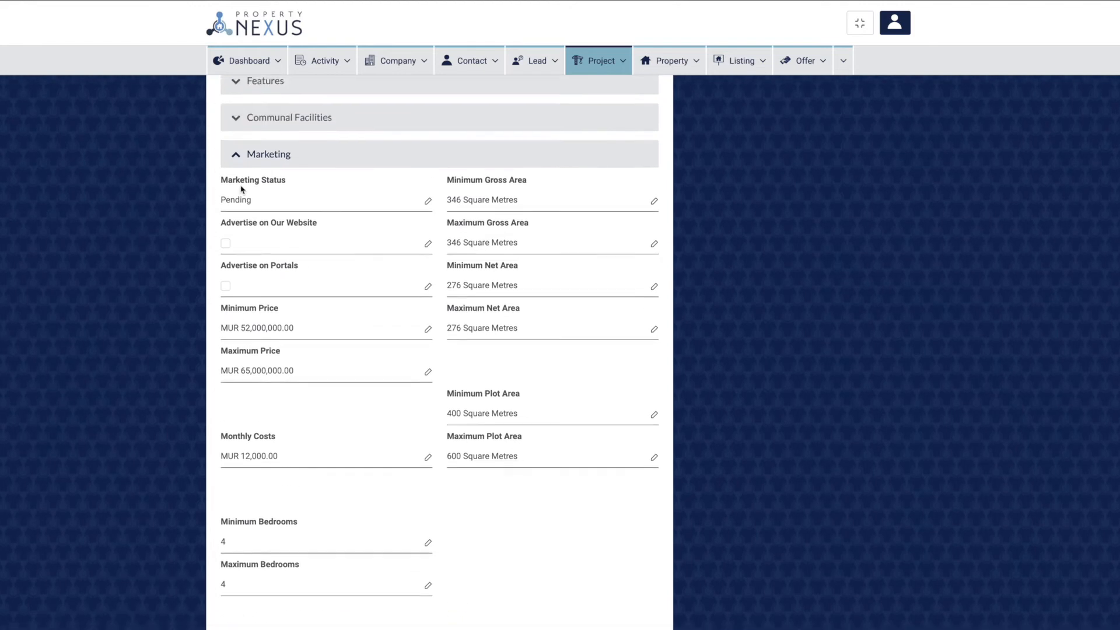
{"action": "scroll", "coordinate": [242, 190], "scroll_direction": "up", "scroll_amount": 2}
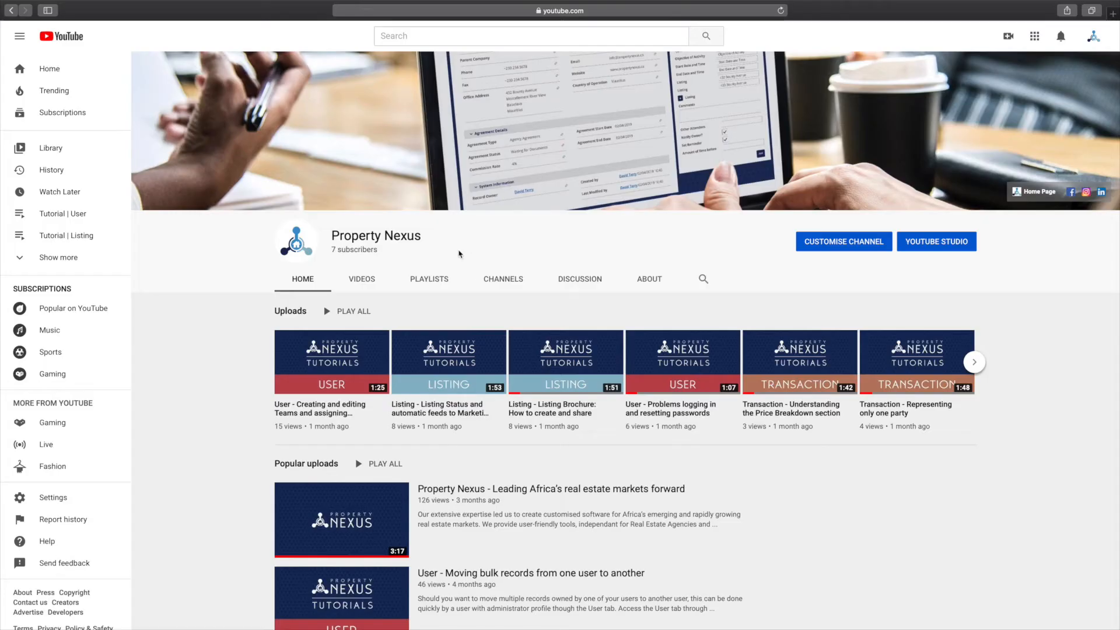
Step: Switch to the Property Nexus YouTube channel, show its playlists and choose the Tutorial | Project playlist
{"action": "left_click", "coordinate": [430, 279]}
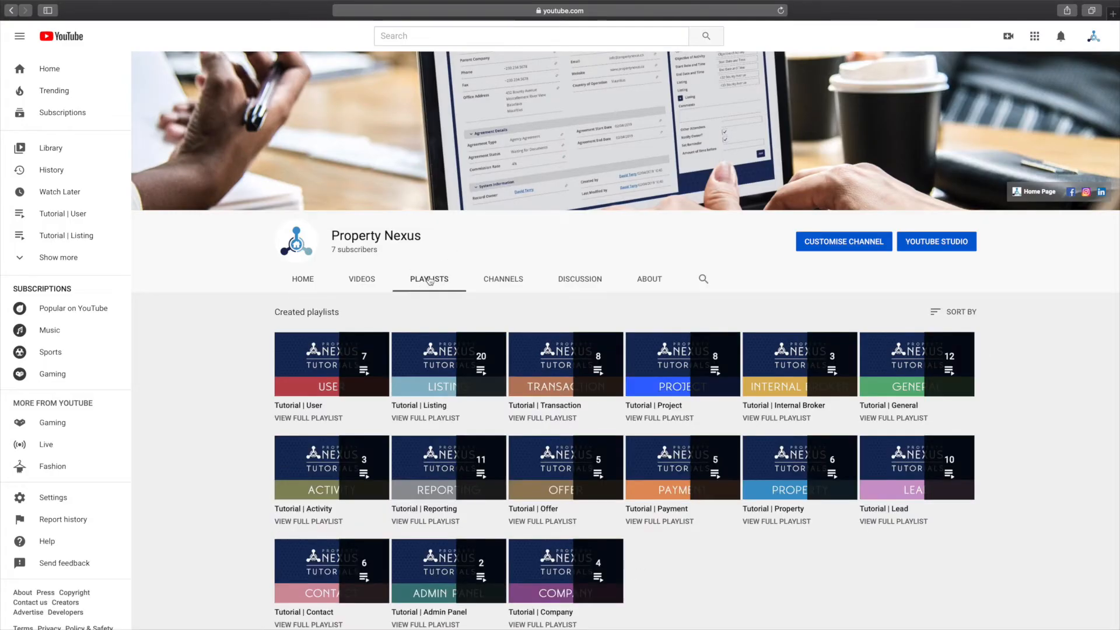
{"action": "left_click", "coordinate": [648, 337]}
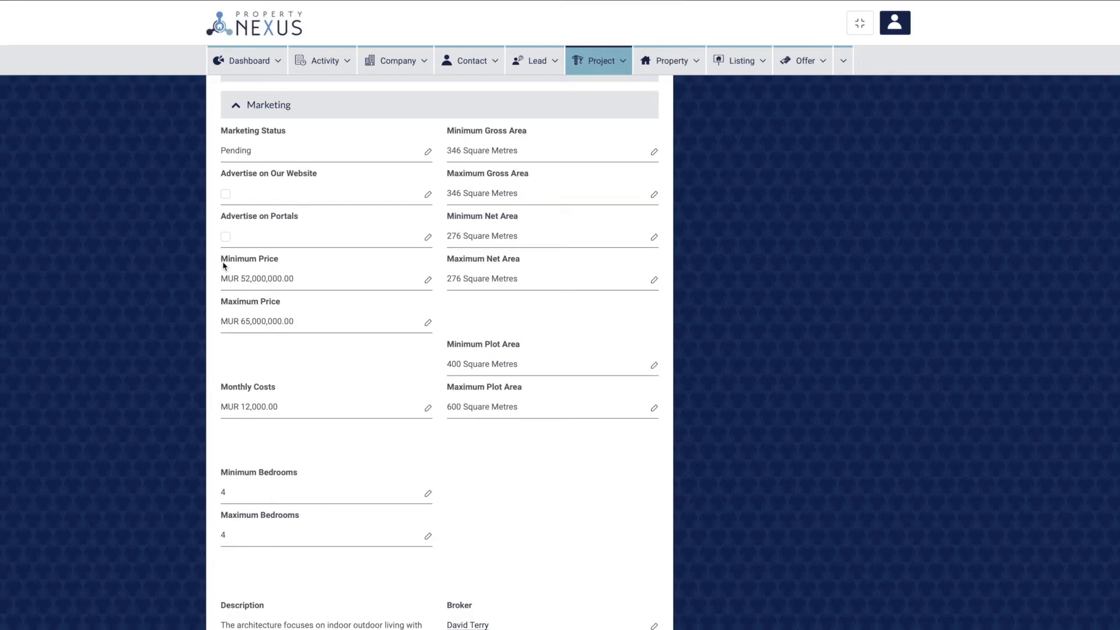
Step: Switch back to the Parkland Villa project in Property Nexus and review its Marketing price range and Maximum Bedrooms fields
{"action": "left_click_drag", "start_coordinate": [222, 258], "coordinate": [278, 260]}
{"action": "left_click_drag", "start_coordinate": [225, 303], "coordinate": [285, 307]}
{"action": "left_click_drag", "start_coordinate": [222, 519], "coordinate": [303, 520]}
{"action": "left_click", "coordinate": [303, 521]}
Step: Review the project's minimum and maximum gross, net and plot area fields in the Marketing section
{"action": "left_click_drag", "start_coordinate": [446, 130], "coordinate": [531, 132]}
{"action": "left_click_drag", "start_coordinate": [444, 181], "coordinate": [529, 175]}
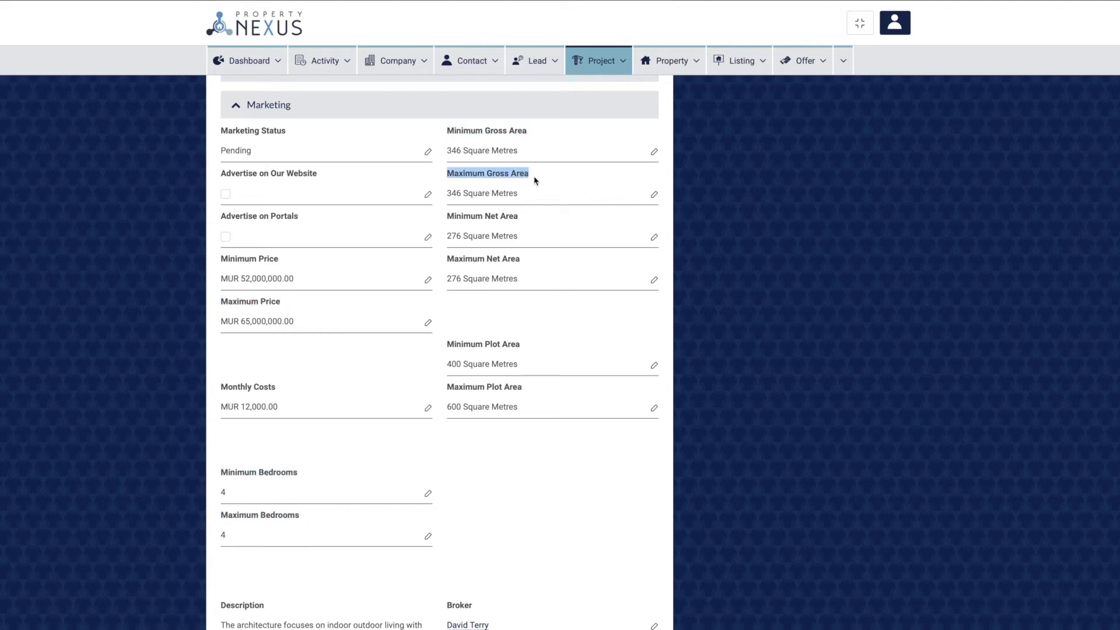
{"action": "left_click_drag", "start_coordinate": [446, 215], "coordinate": [519, 216]}
{"action": "left_click", "coordinate": [448, 257]}
{"action": "left_click_drag", "start_coordinate": [448, 257], "coordinate": [525, 260]}
{"action": "left_click", "coordinate": [525, 260]}
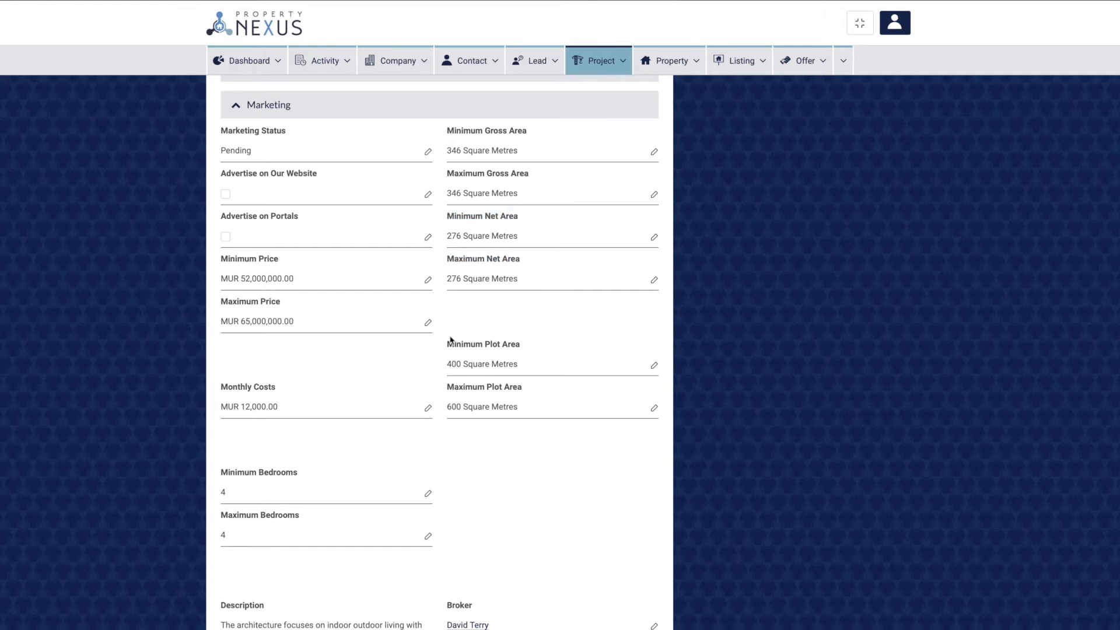
{"action": "left_click_drag", "start_coordinate": [448, 344], "coordinate": [525, 347]}
{"action": "left_click", "coordinate": [524, 348]}
{"action": "left_click_drag", "start_coordinate": [448, 390], "coordinate": [526, 392]}
{"action": "left_click", "coordinate": [526, 393]}
Step: Check the Broker and Second Broker fields in the project's Marketing section
{"action": "scroll", "coordinate": [525, 392], "scroll_direction": "down", "scroll_amount": 2}
{"action": "left_click_drag", "start_coordinate": [447, 469], "coordinate": [474, 467]}
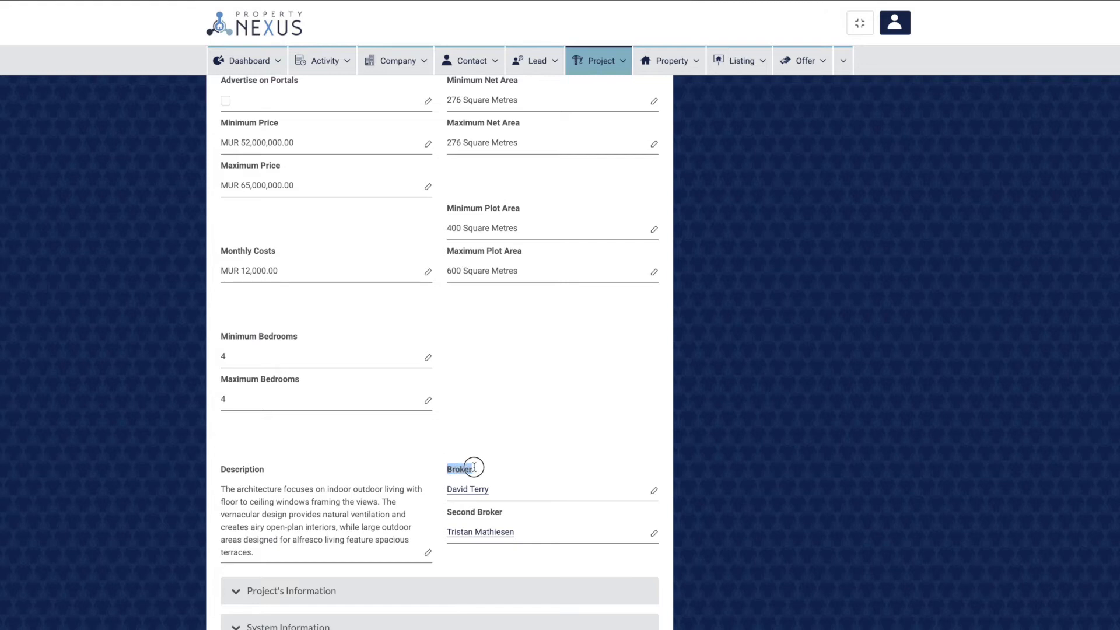
{"action": "left_click", "coordinate": [473, 470]}
{"action": "left_click_drag", "start_coordinate": [447, 512], "coordinate": [513, 517]}
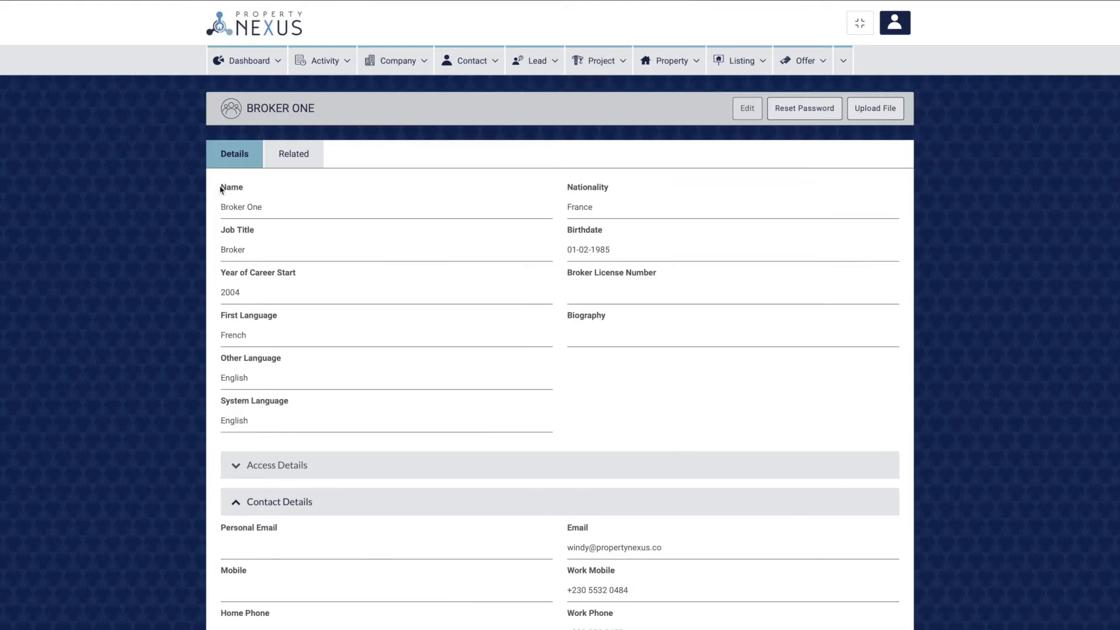
Step: Review the Name, Email and Work Mobile fields on the Broker One user record
{"action": "left_click_drag", "start_coordinate": [221, 187], "coordinate": [248, 192]}
{"action": "scroll", "coordinate": [248, 192], "scroll_direction": "down", "scroll_amount": 3}
{"action": "left_click_drag", "start_coordinate": [564, 430], "coordinate": [590, 432]}
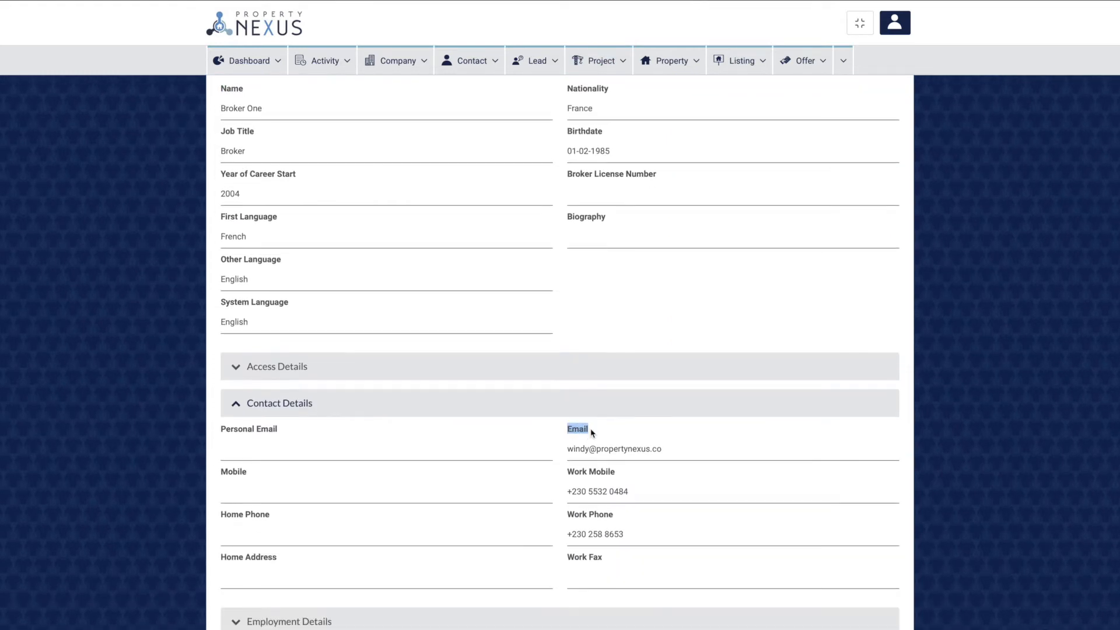
{"action": "left_click_drag", "start_coordinate": [566, 471], "coordinate": [617, 473]}
{"action": "left_click", "coordinate": [619, 476]}
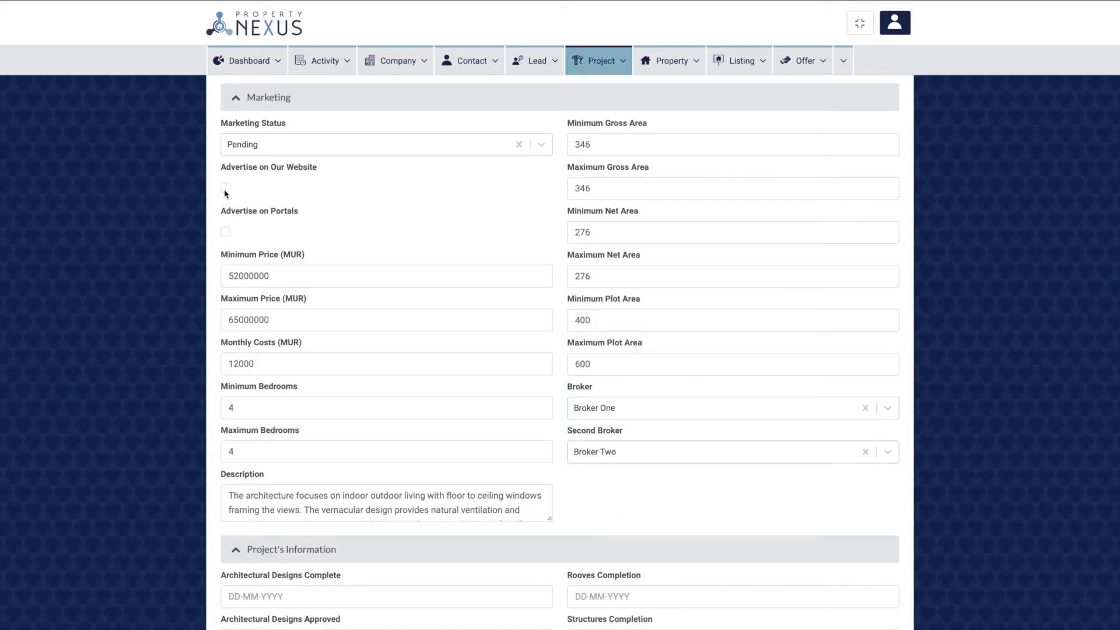
Step: Enable advertising on the company website and on portals for the project and set its Marketing Status to Active
{"action": "left_click", "coordinate": [225, 189]}
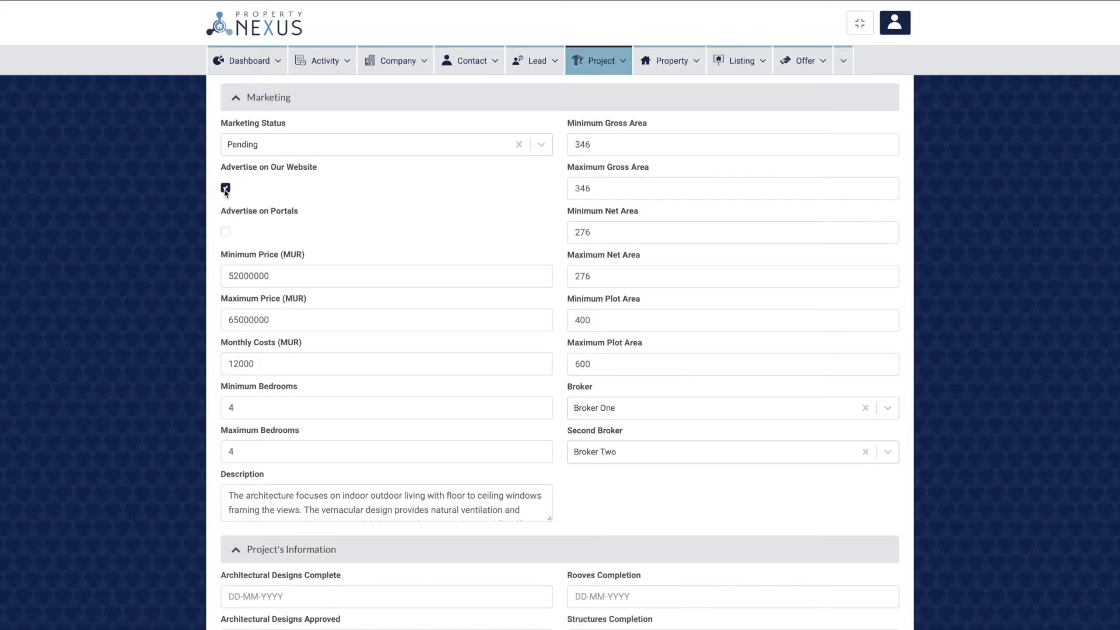
{"action": "left_click", "coordinate": [225, 232]}
{"action": "left_click", "coordinate": [283, 143]}
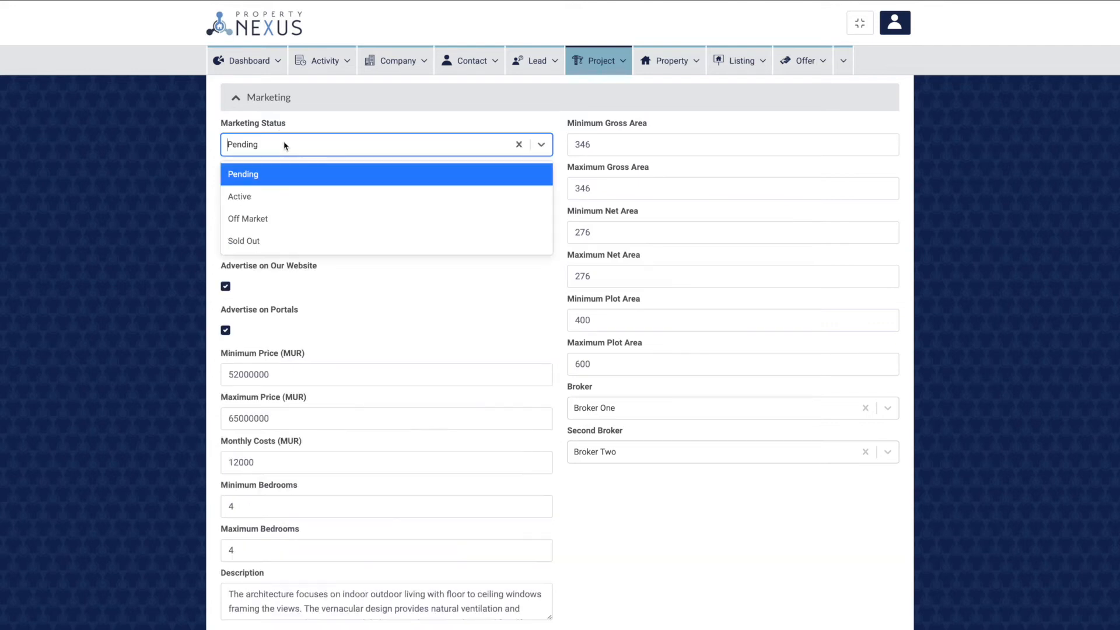
{"action": "left_click", "coordinate": [253, 199]}
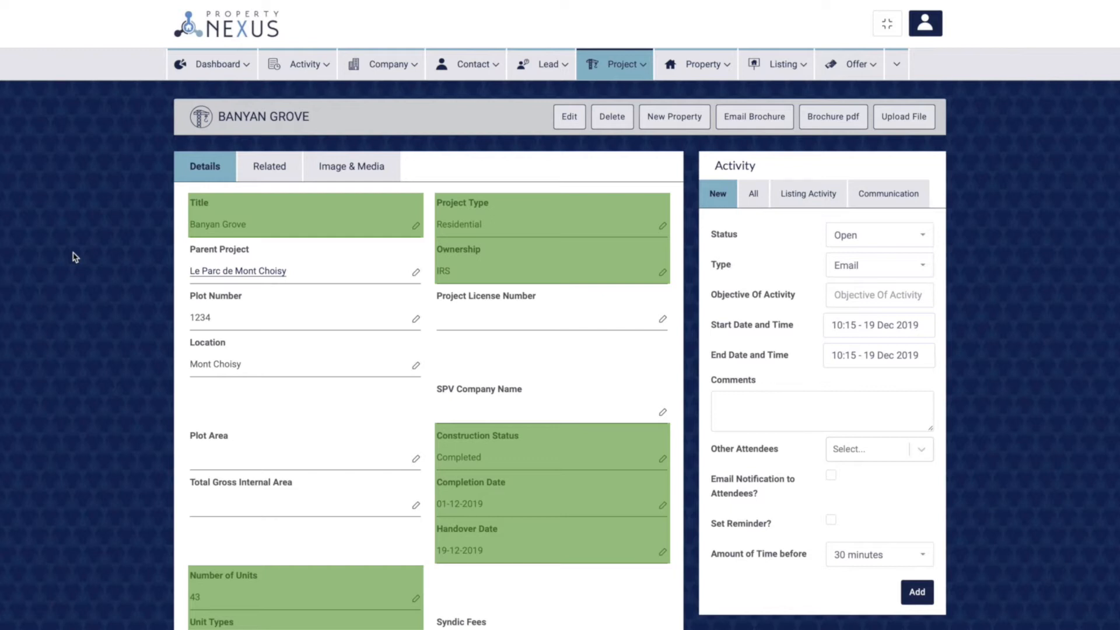
Step: Review the Banyan Grove project's general details, Partners, Features, Communal Facilities and Marketing sections, and open its main broker's record
{"action": "scroll", "coordinate": [375, 301], "scroll_direction": "down", "scroll_amount": 8}
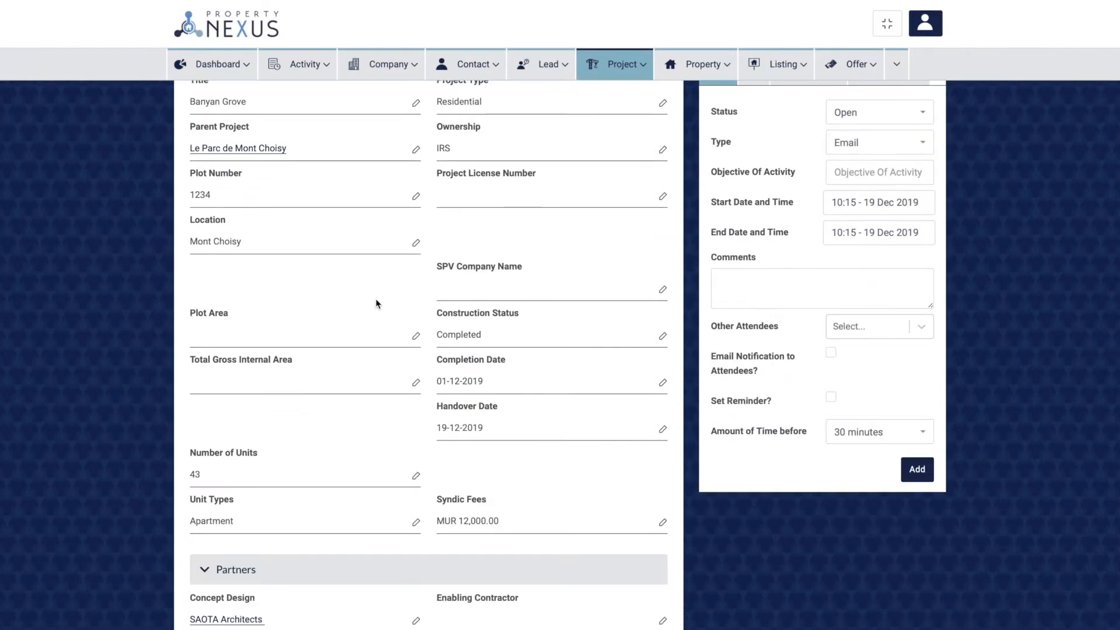
{"action": "scroll", "coordinate": [375, 300], "scroll_direction": "down", "scroll_amount": 3}
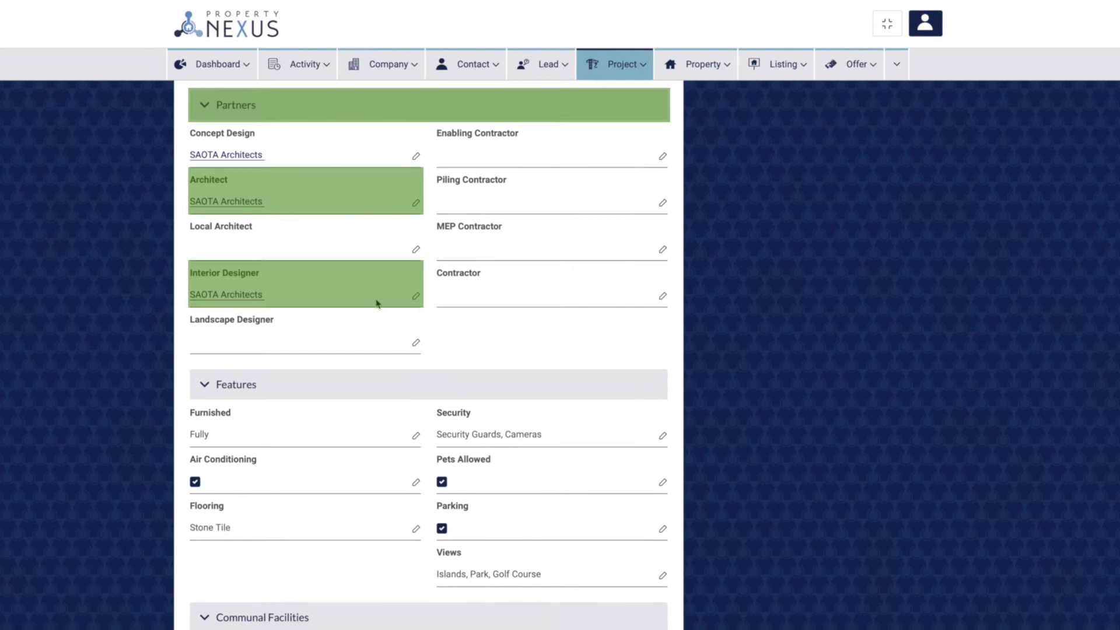
{"action": "scroll", "coordinate": [377, 303], "scroll_direction": "down", "scroll_amount": 6}
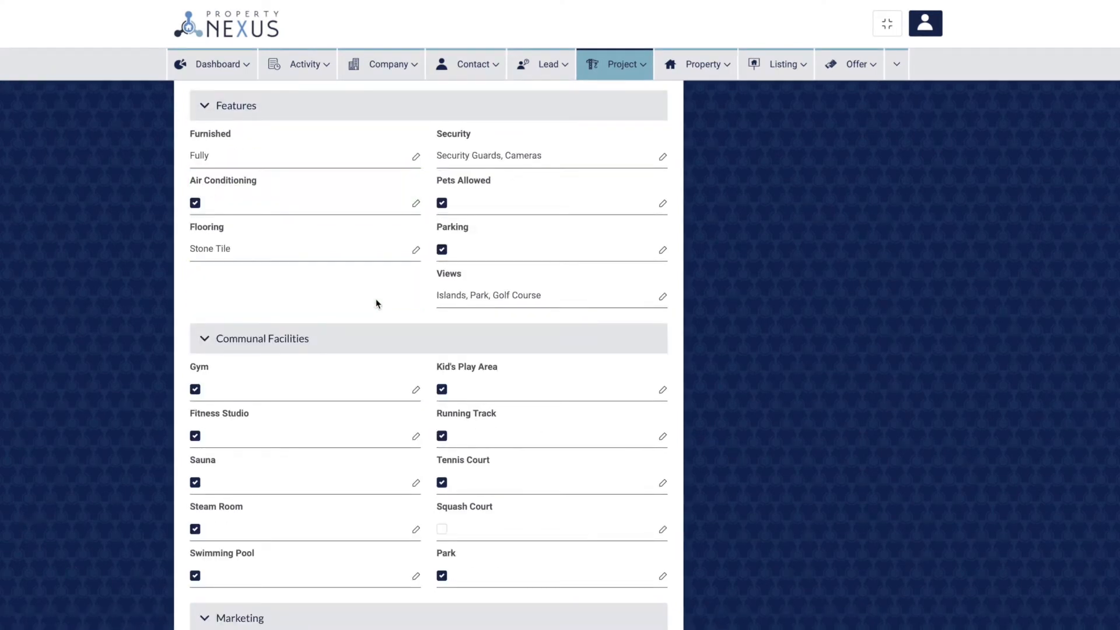
{"action": "scroll", "coordinate": [376, 303], "scroll_direction": "down", "scroll_amount": 5}
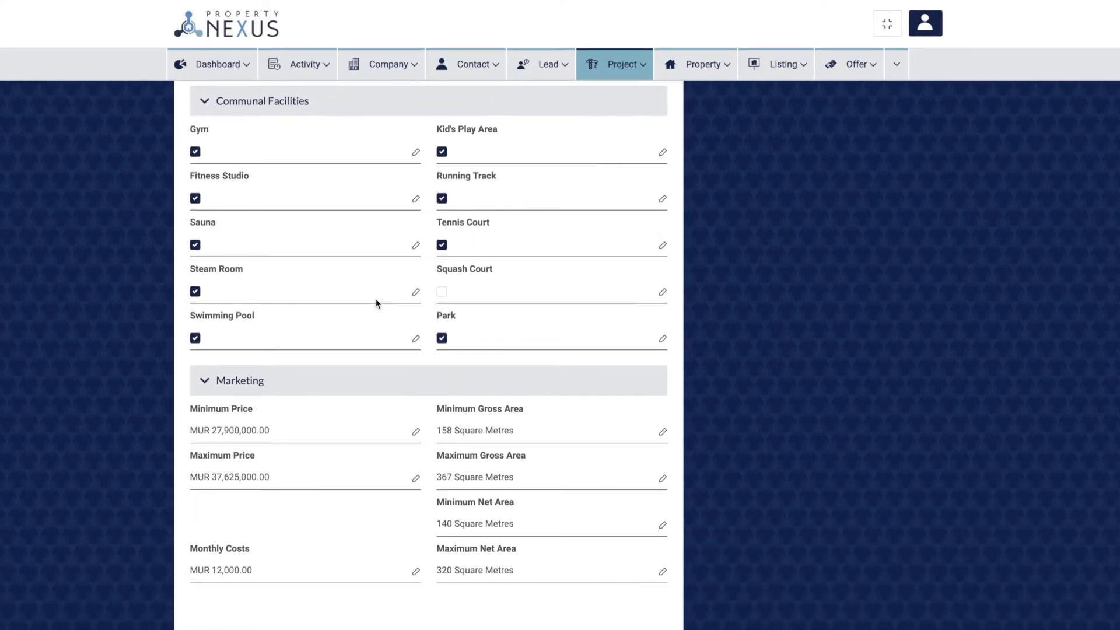
{"action": "scroll", "coordinate": [377, 299], "scroll_direction": "down", "scroll_amount": 6}
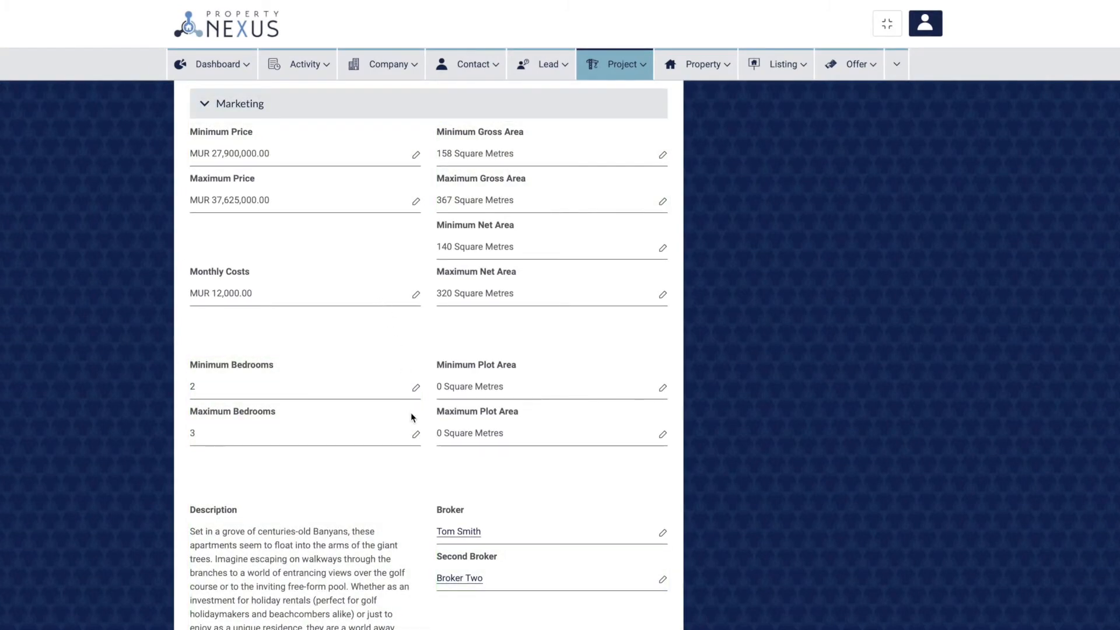
{"action": "left_click", "coordinate": [449, 532]}
{"action": "scroll", "coordinate": [693, 445], "scroll_direction": "down", "scroll_amount": 3}
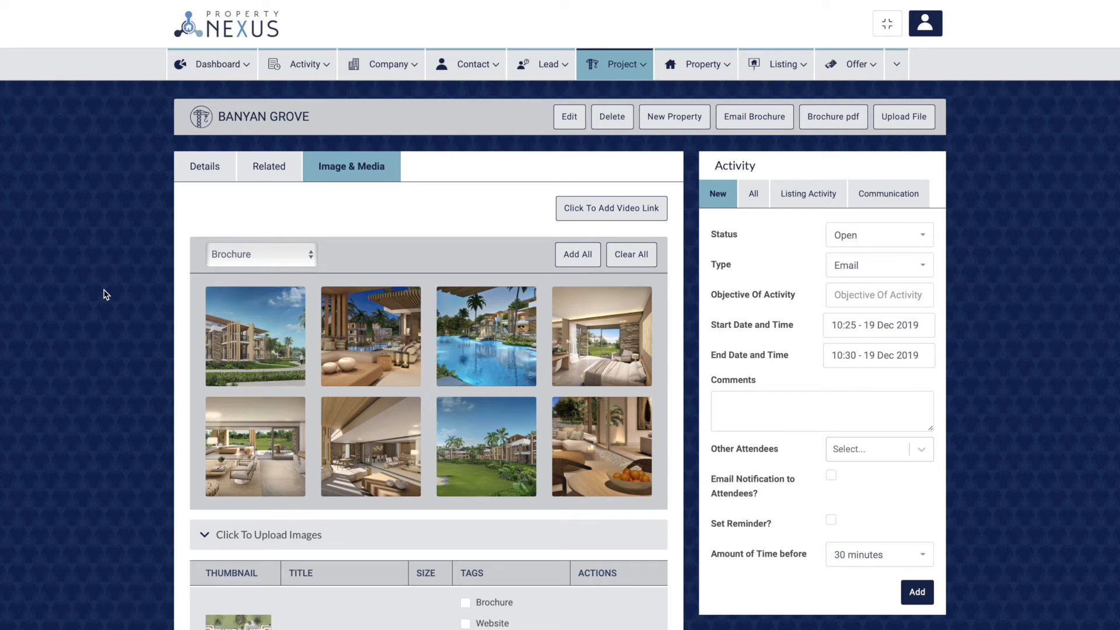
Step: View the Banyan Grove images tagged Construction Update and Floor Plans, and open the project's email brochure
{"action": "left_click", "coordinate": [250, 254]}
{"action": "left_click", "coordinate": [229, 291]}
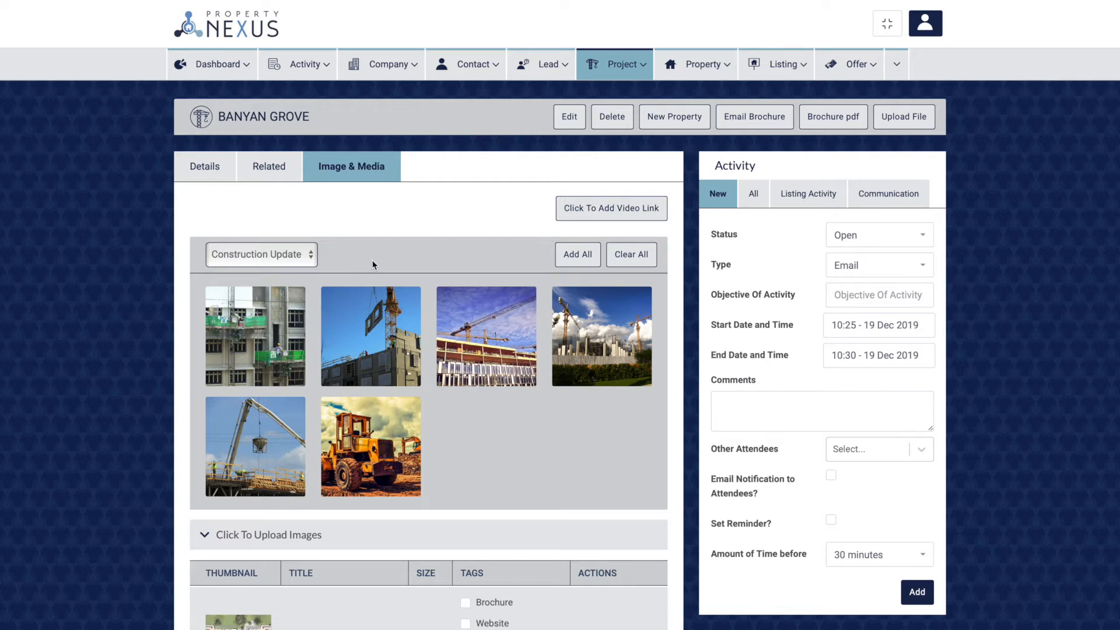
{"action": "left_click", "coordinate": [270, 261]}
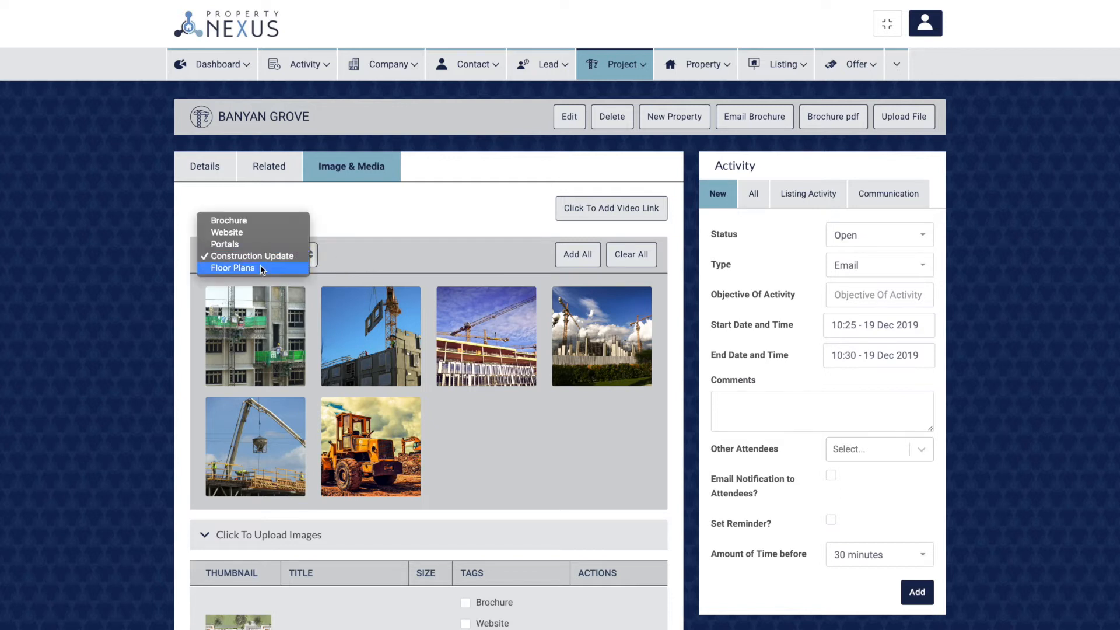
{"action": "left_click", "coordinate": [260, 266]}
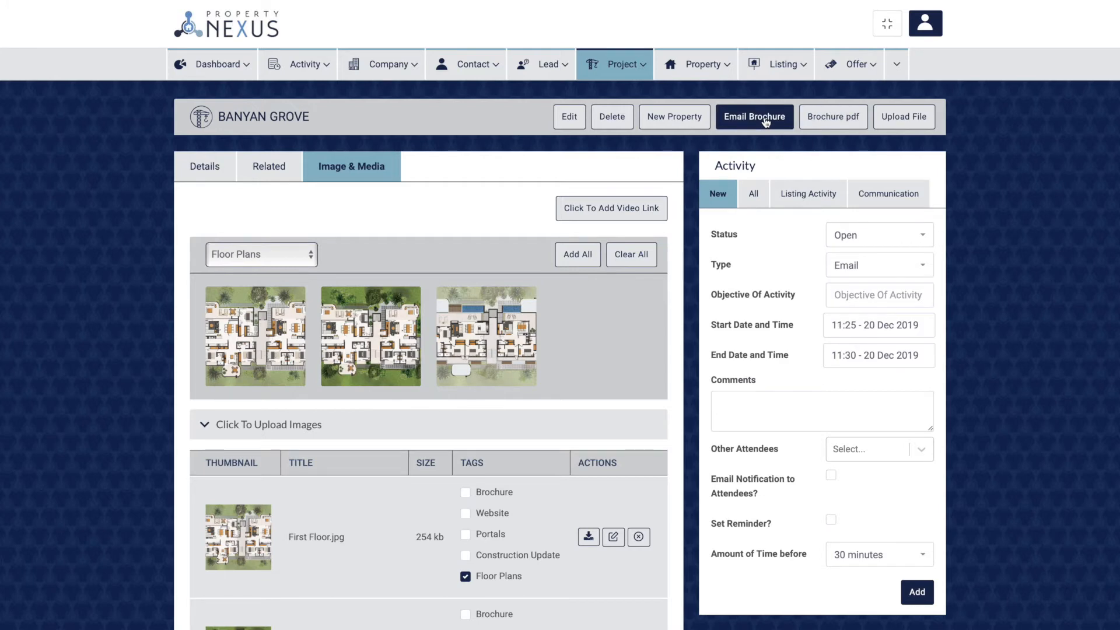
{"action": "left_click", "coordinate": [766, 122]}
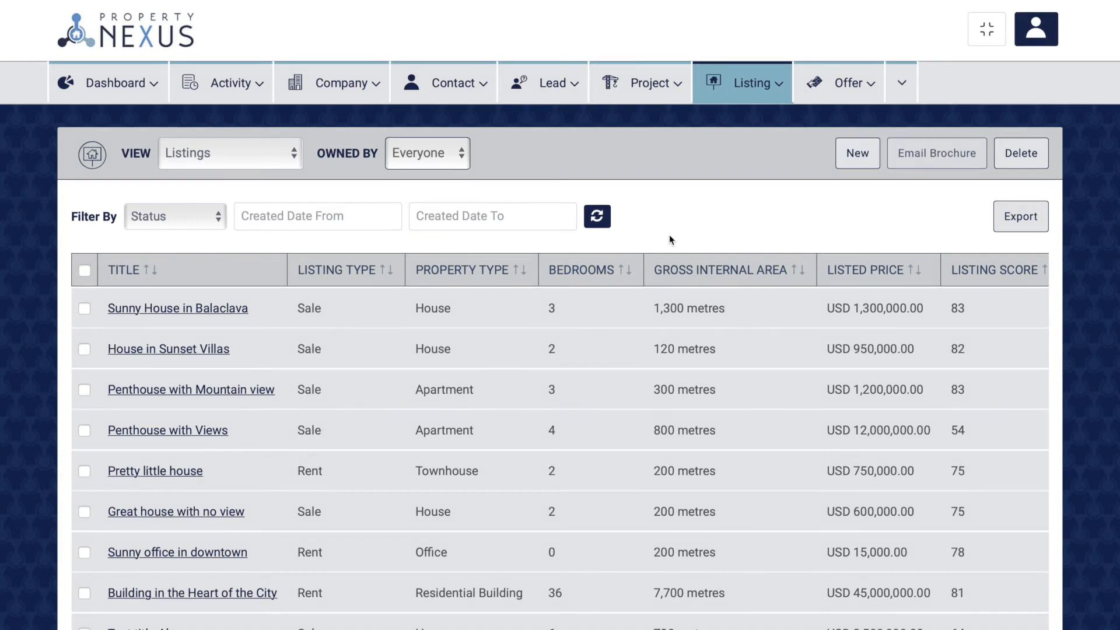
Step: Start a new listing from the contact's related records with listing type Sale and property type Apartment
{"action": "mouse_move", "coordinate": [743, 93]}
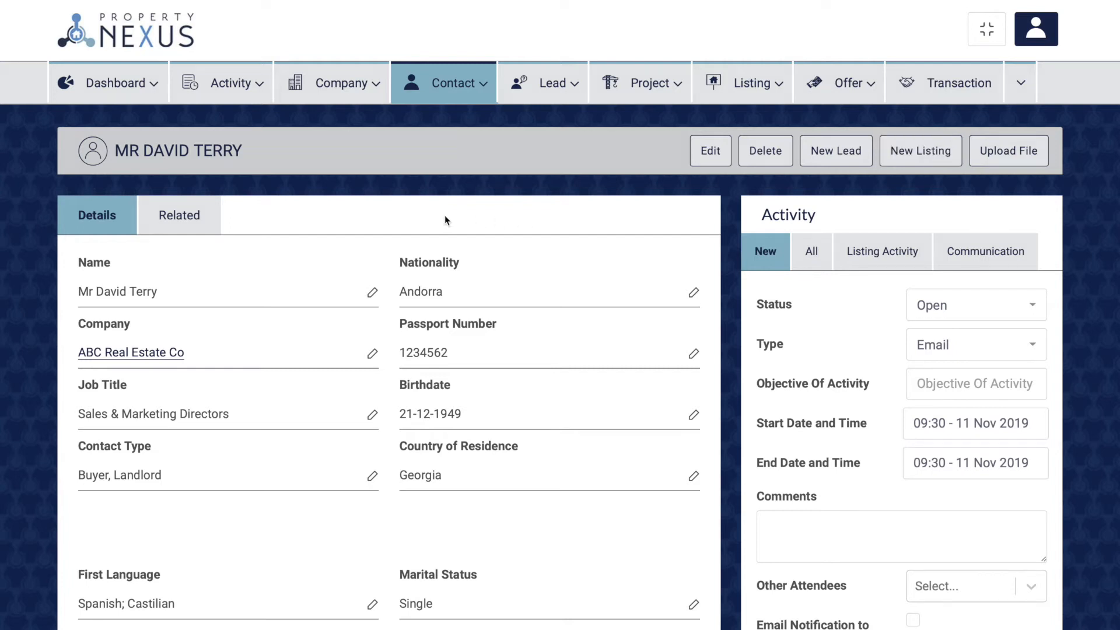
{"action": "left_click", "coordinate": [174, 216]}
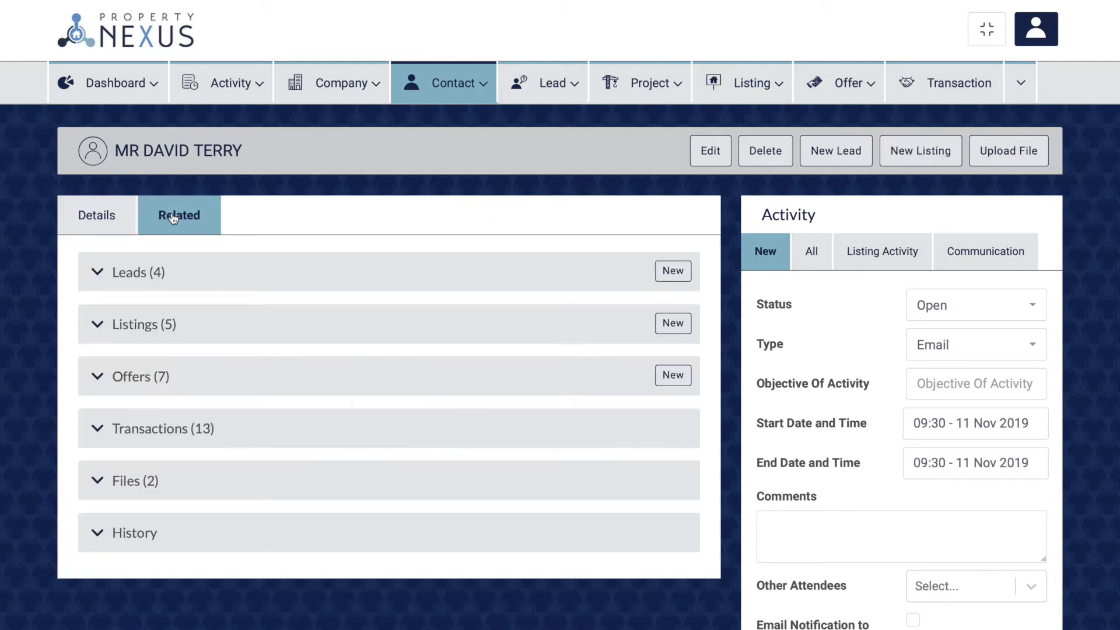
{"action": "left_click", "coordinate": [672, 323]}
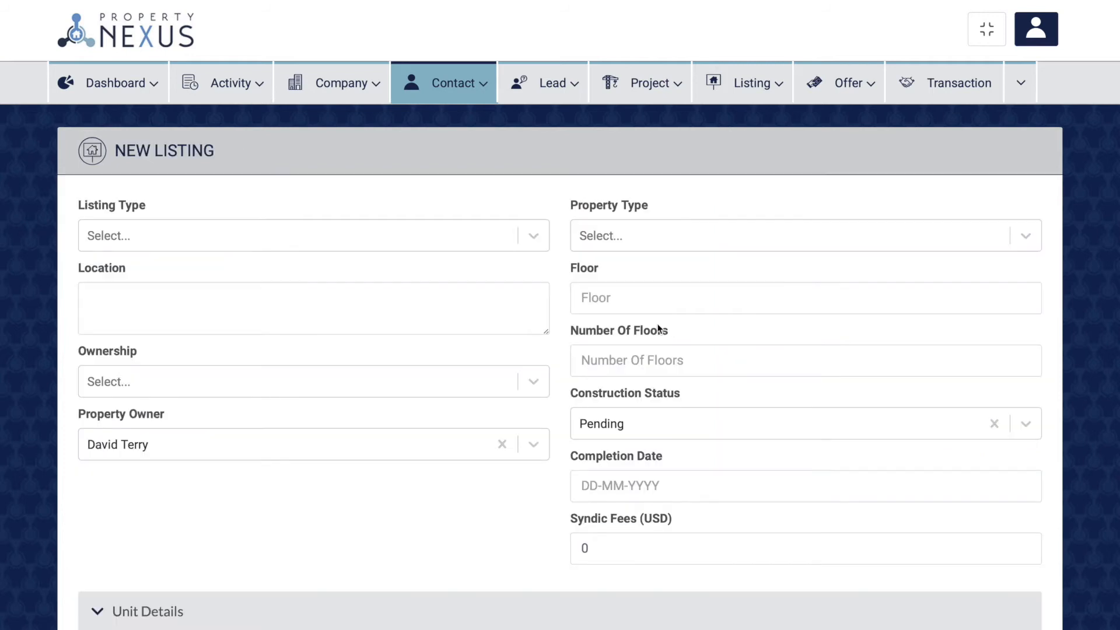
{"action": "left_click", "coordinate": [281, 238]}
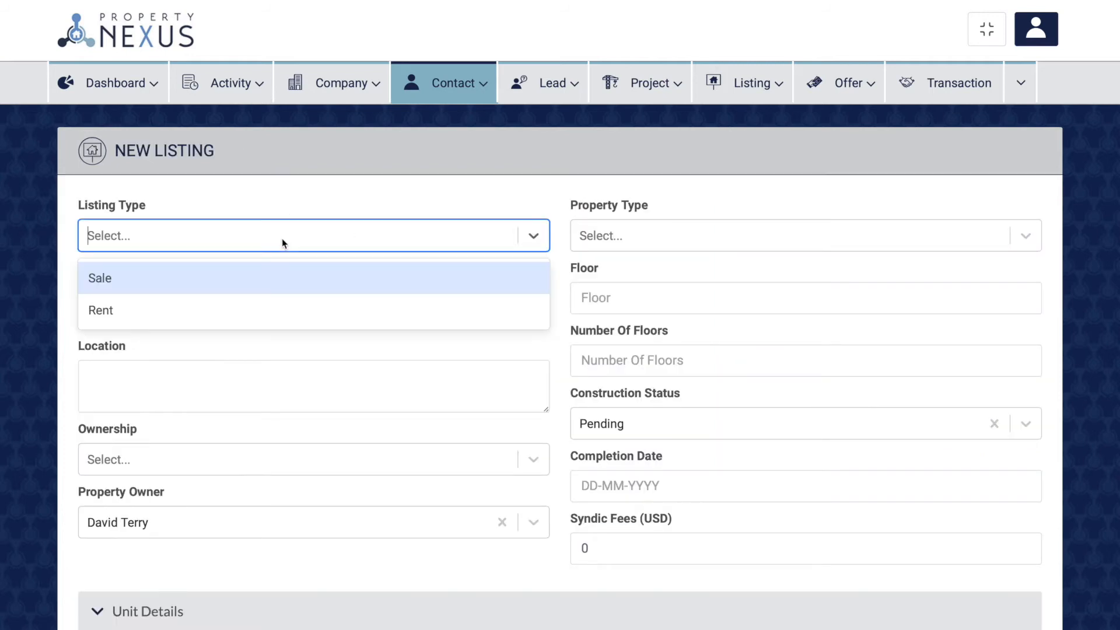
{"action": "left_click", "coordinate": [186, 284]}
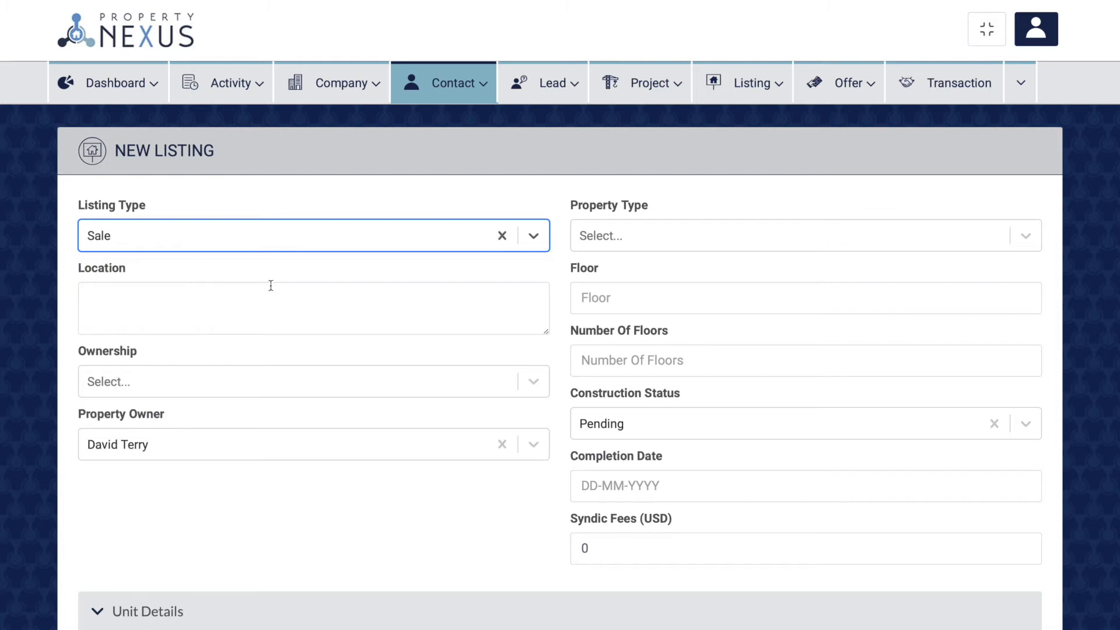
{"action": "left_click", "coordinate": [631, 245]}
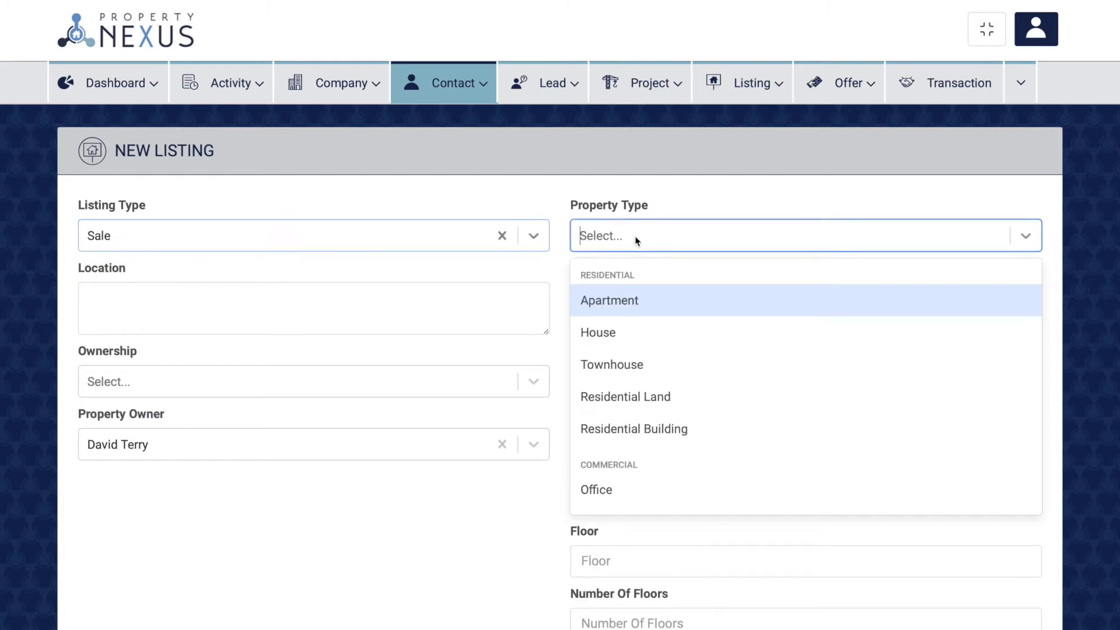
{"action": "left_click", "coordinate": [621, 301]}
Step: Enter the marketing title New Wonderful Apartment and create the listing
{"action": "scroll", "coordinate": [538, 348], "scroll_direction": "down", "scroll_amount": 15}
{"action": "left_click", "coordinate": [125, 403]}
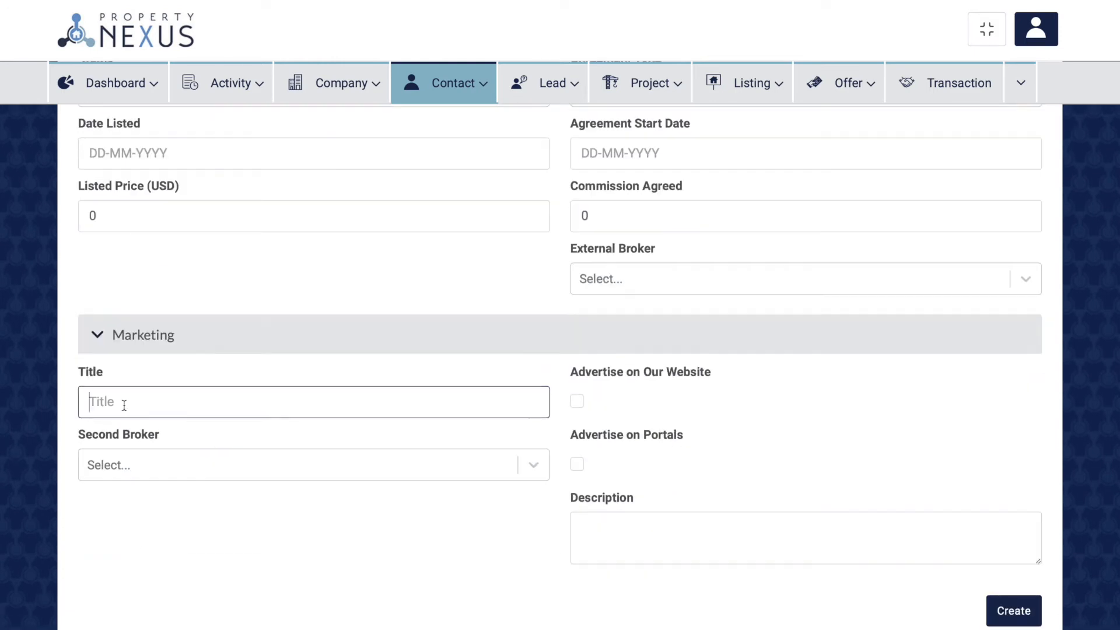
{"action": "type", "text": "New Wonderful Apartment"}
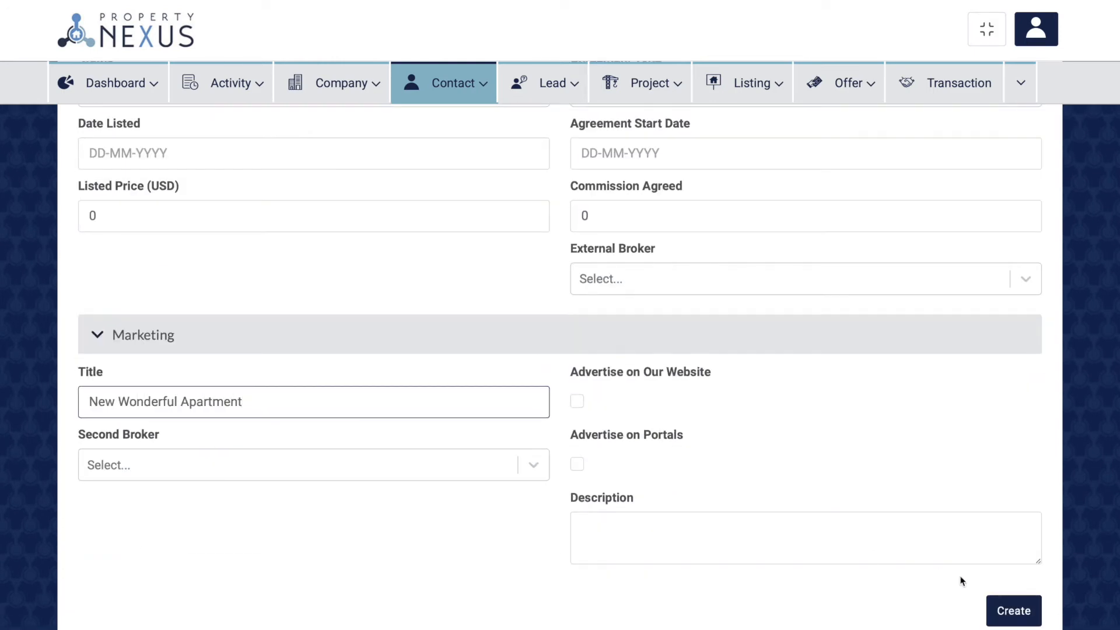
{"action": "left_click", "coordinate": [1009, 610]}
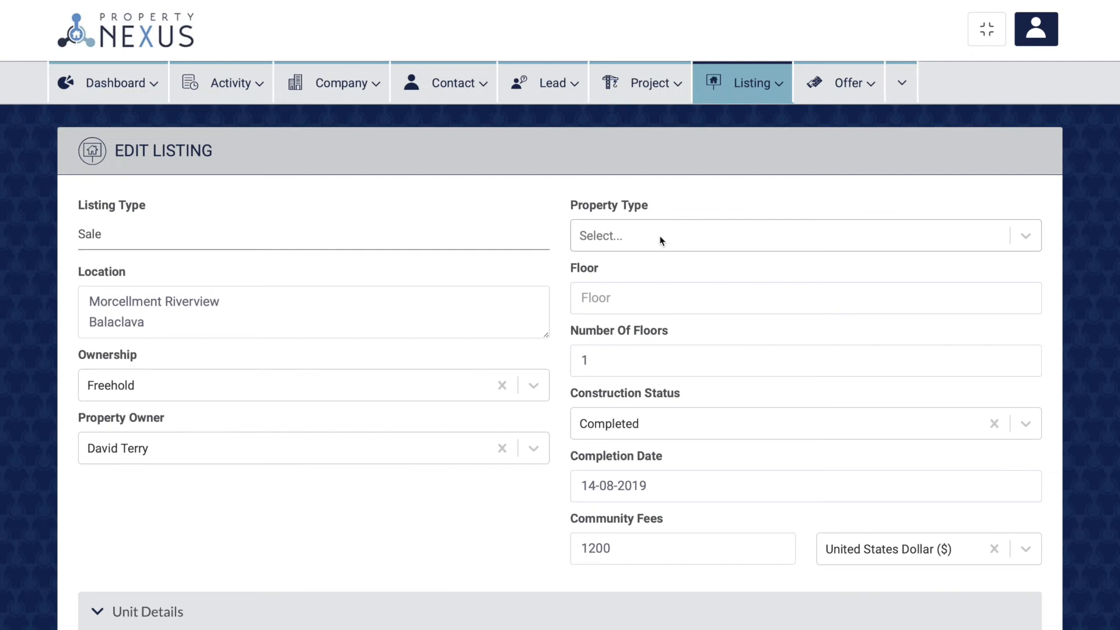
Step: Look through the residential and commercial Property Type options on the listing being edited
{"action": "left_click", "coordinate": [661, 238]}
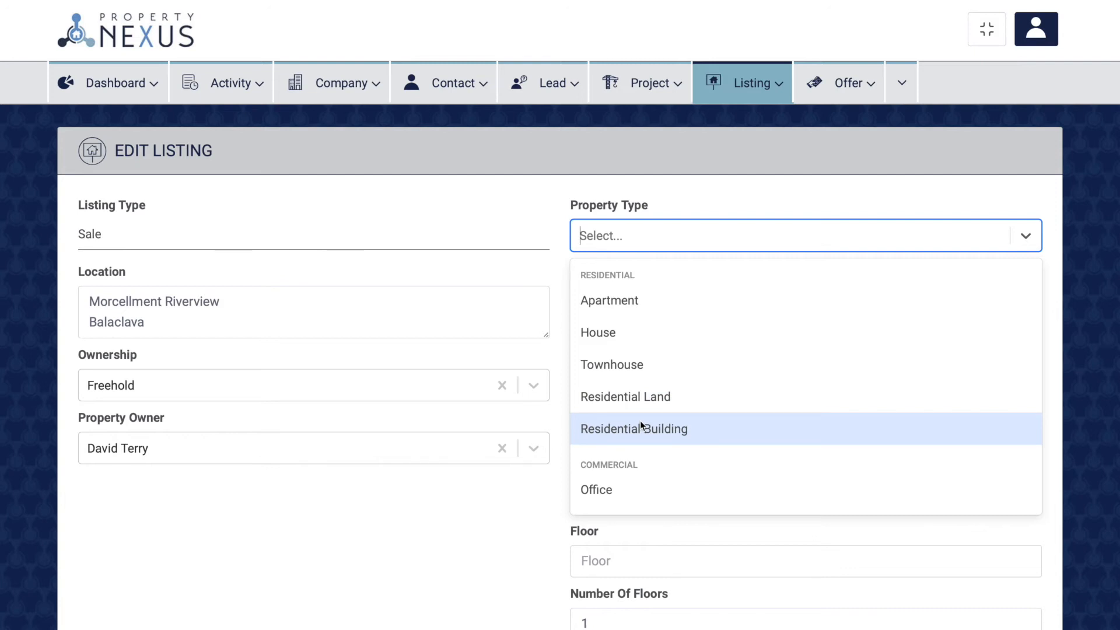
{"action": "scroll", "coordinate": [639, 421], "scroll_direction": "down", "scroll_amount": 3}
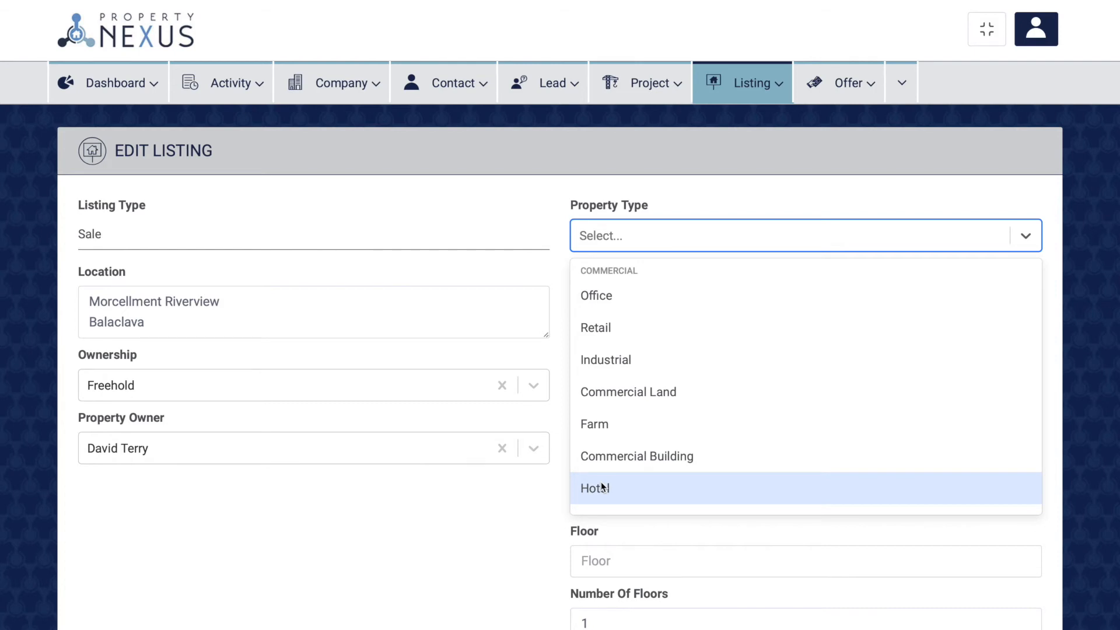
{"action": "left_click", "coordinate": [520, 489]}
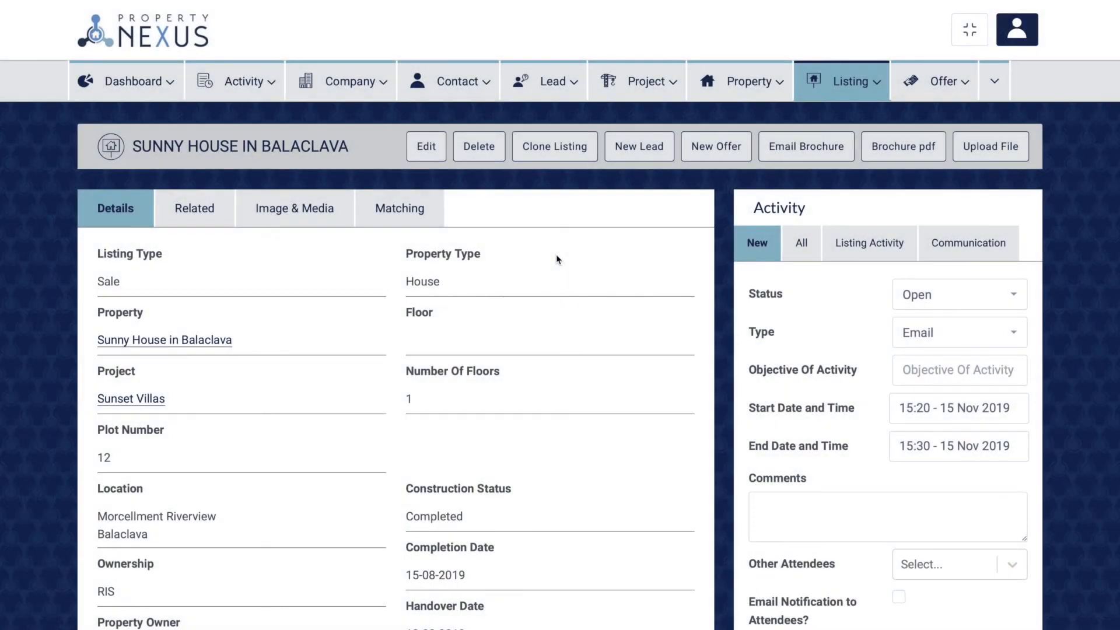
Step: Review the Property Type and other general details of the Sunny House in Balaclava listing
{"action": "scroll", "coordinate": [556, 255], "scroll_direction": "down", "scroll_amount": 1}
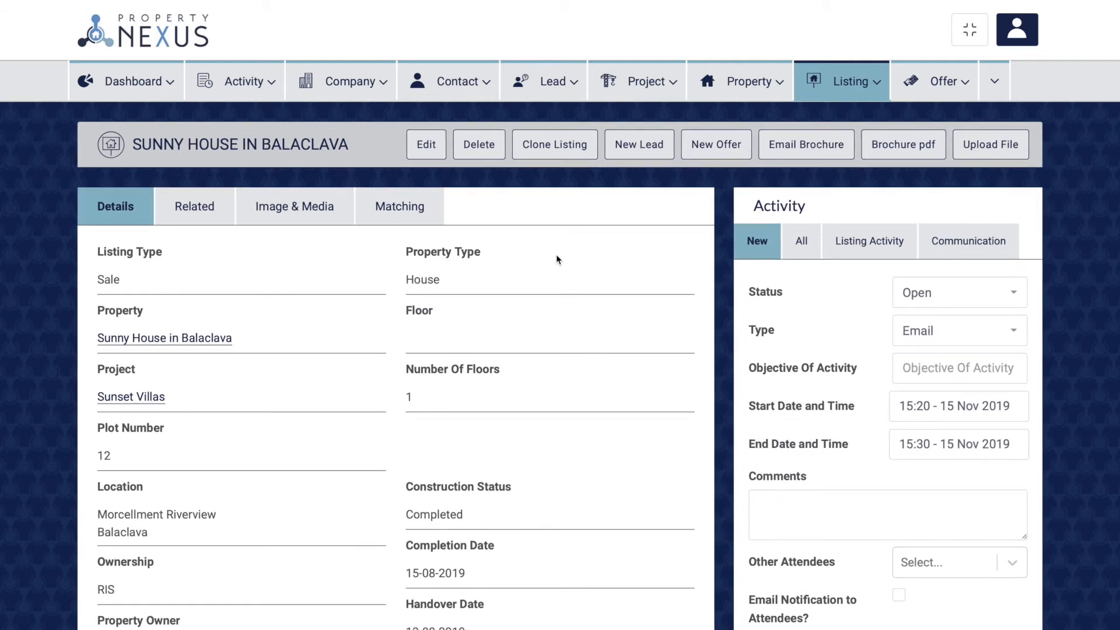
{"action": "left_click_drag", "start_coordinate": [405, 250], "coordinate": [482, 251]}
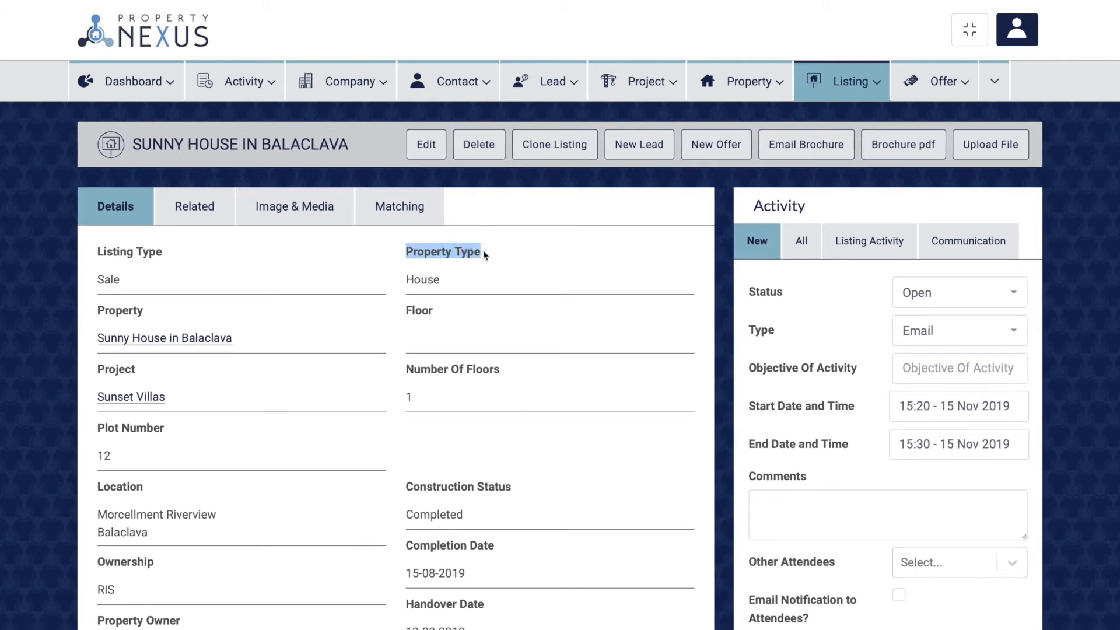
{"action": "left_click", "coordinate": [484, 254]}
{"action": "scroll", "coordinate": [486, 254], "scroll_direction": "down", "scroll_amount": 3}
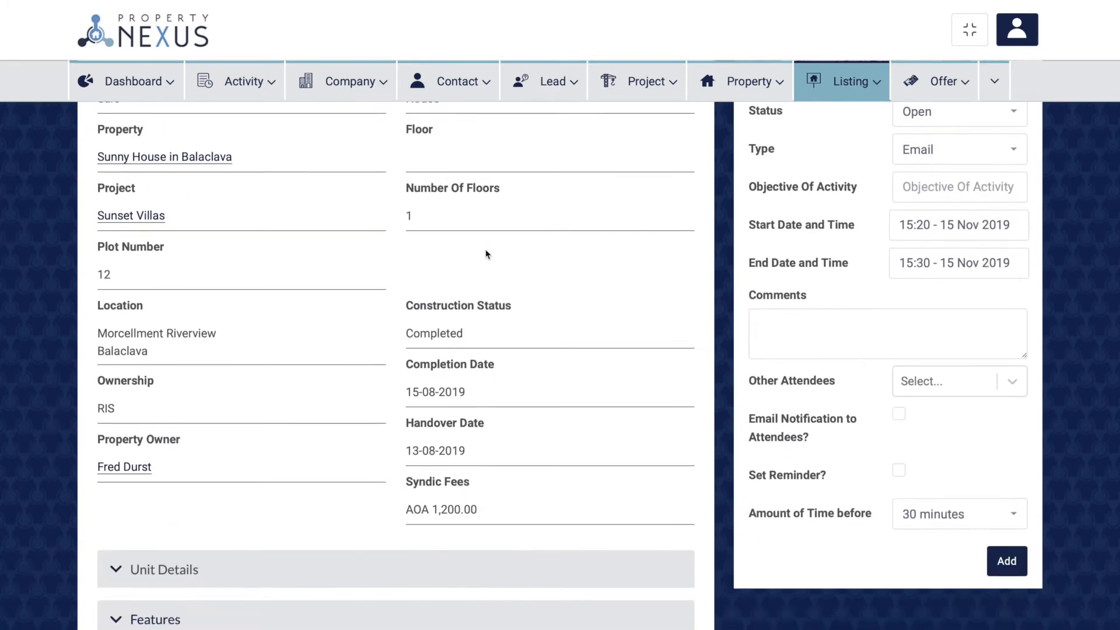
Step: Review the Roofing, Solar Panels, Solar Water Heating and Water Tank fields in the listing's Features section
{"action": "scroll", "coordinate": [486, 254], "scroll_direction": "down", "scroll_amount": 7}
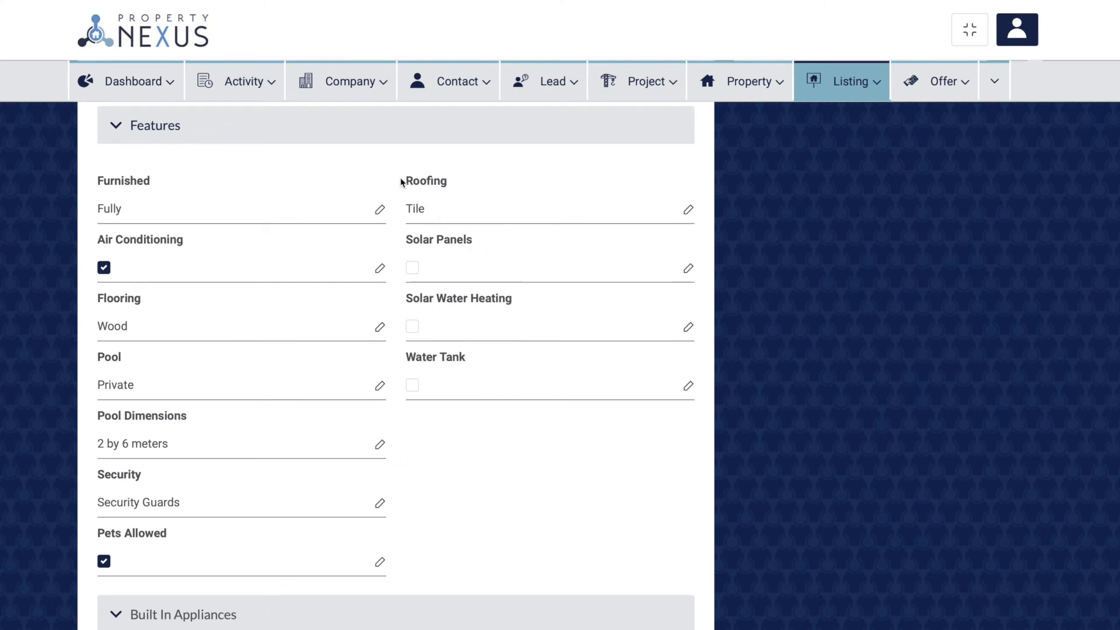
{"action": "left_click_drag", "start_coordinate": [406, 178], "coordinate": [453, 186]}
{"action": "left_click", "coordinate": [454, 187]}
{"action": "left_click_drag", "start_coordinate": [406, 239], "coordinate": [474, 240]}
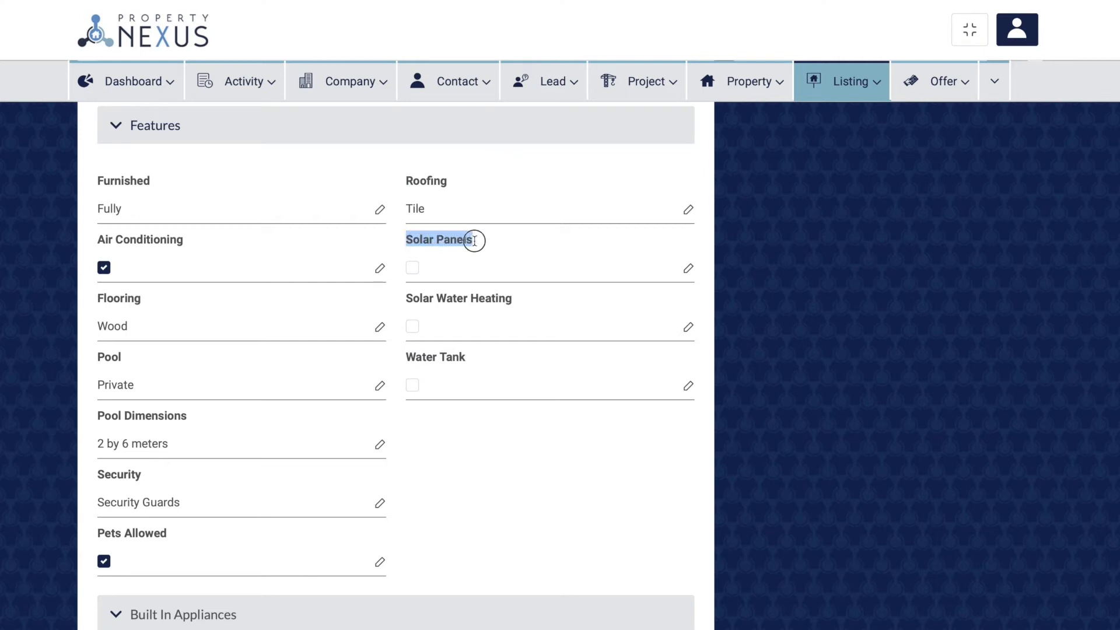
{"action": "left_click", "coordinate": [479, 242]}
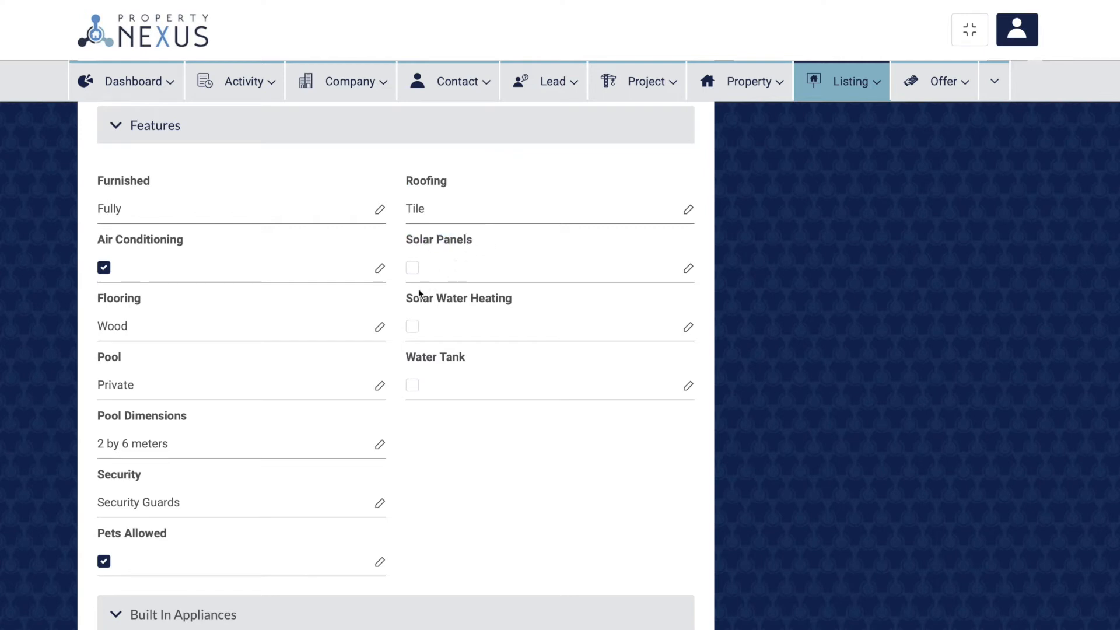
{"action": "left_click_drag", "start_coordinate": [408, 298], "coordinate": [513, 299]}
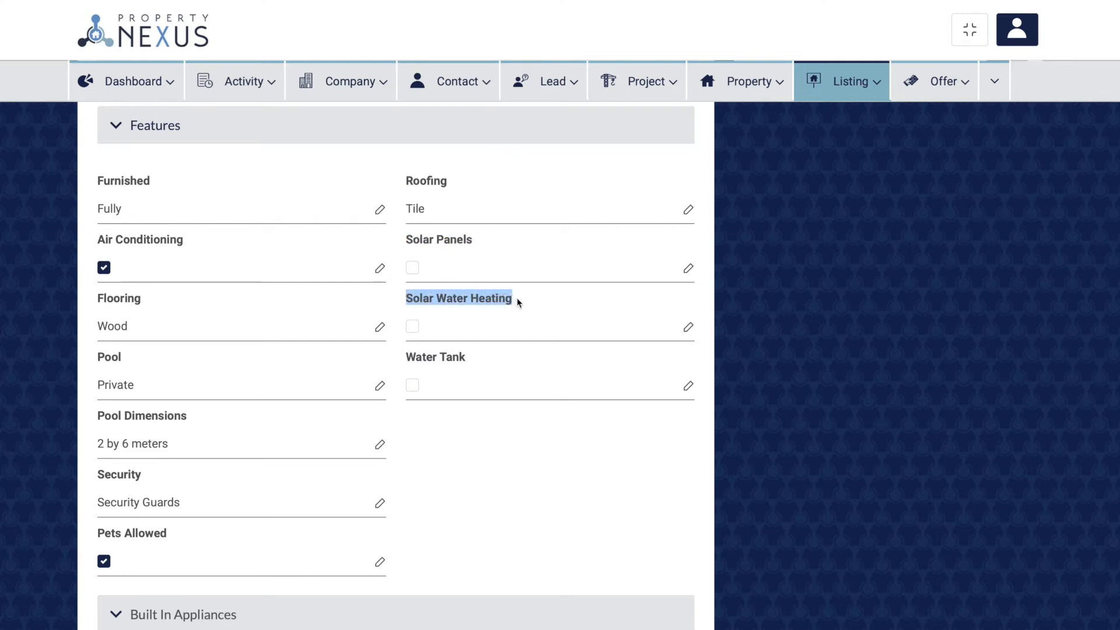
{"action": "left_click", "coordinate": [518, 301]}
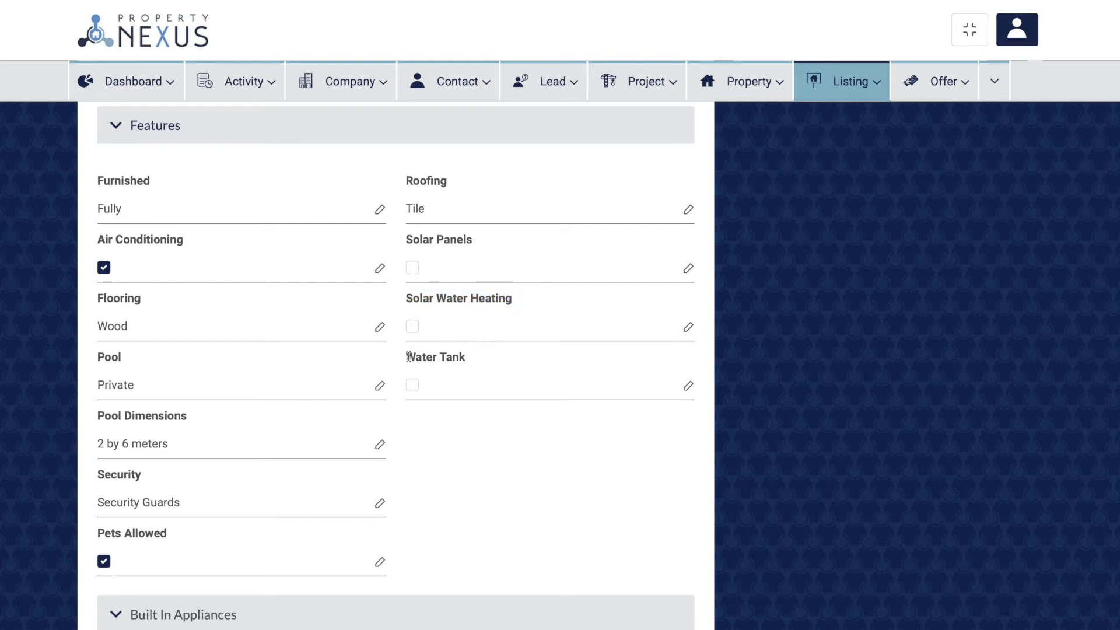
{"action": "left_click_drag", "start_coordinate": [407, 357], "coordinate": [472, 356]}
{"action": "left_click", "coordinate": [472, 356]}
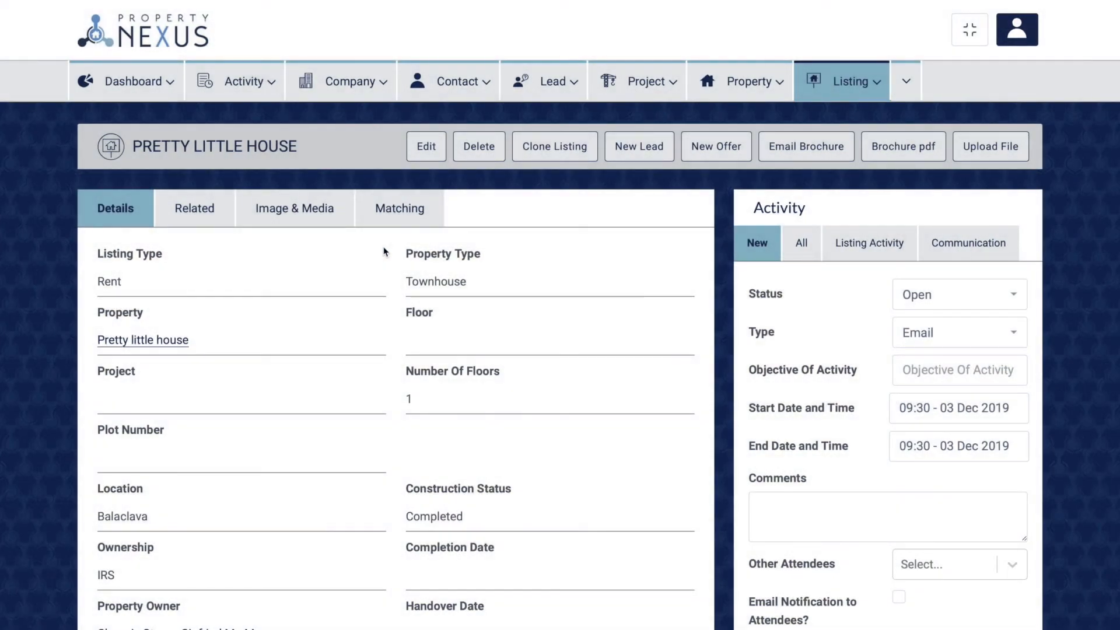
Step: Set the availability Status of the Pretty Little House listing to Active
{"action": "scroll", "coordinate": [383, 252], "scroll_direction": "down", "scroll_amount": 10}
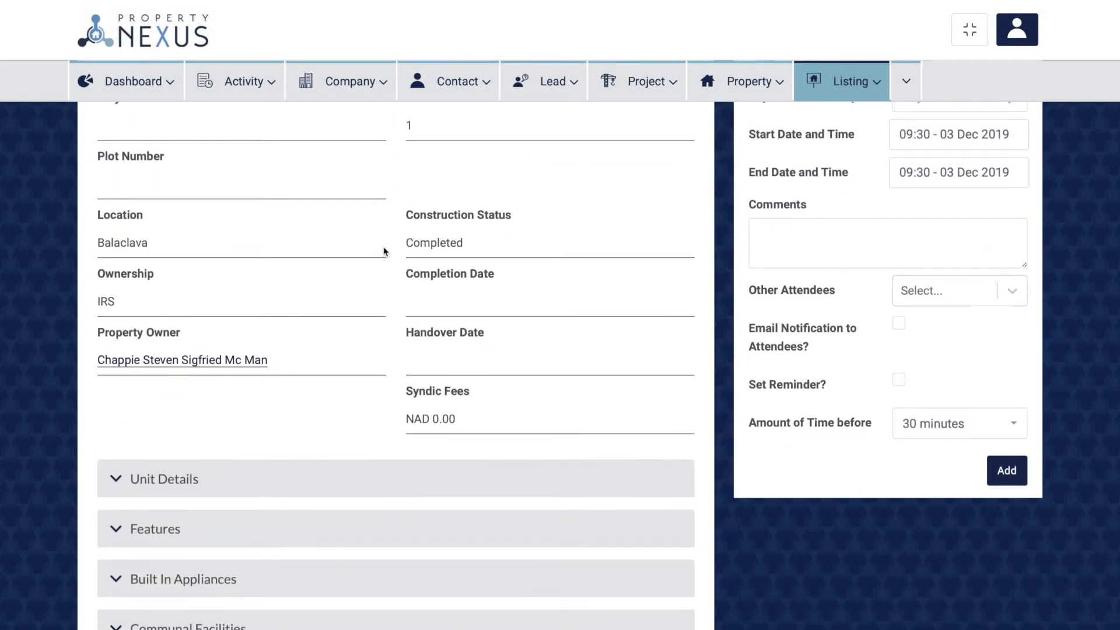
{"action": "scroll", "coordinate": [384, 251], "scroll_direction": "down", "scroll_amount": 3}
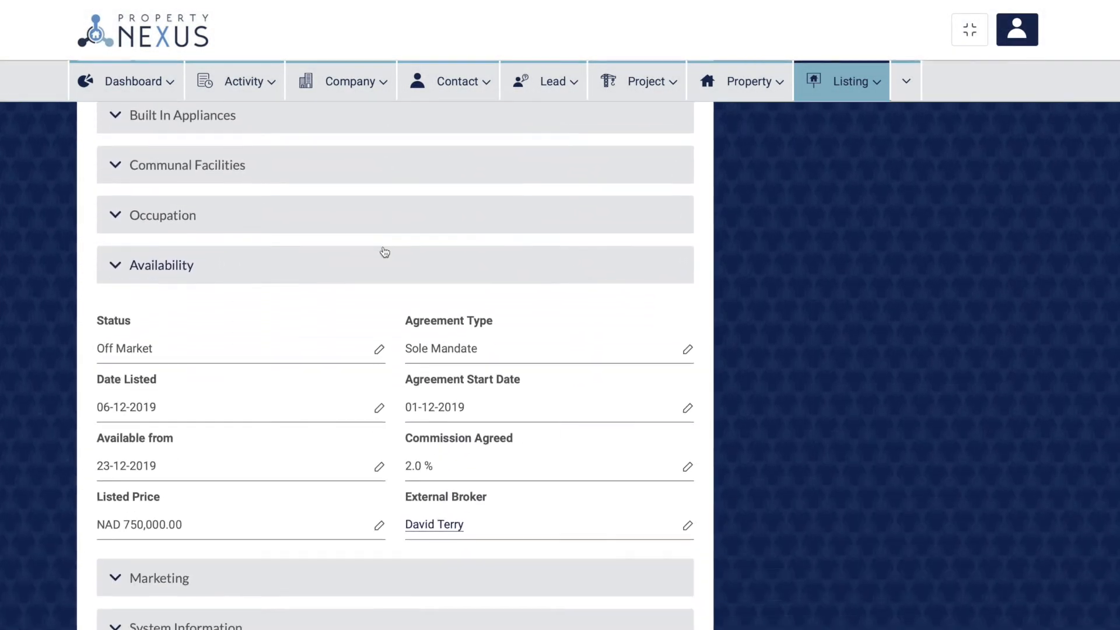
{"action": "left_click_drag", "start_coordinate": [97, 320], "coordinate": [134, 321]}
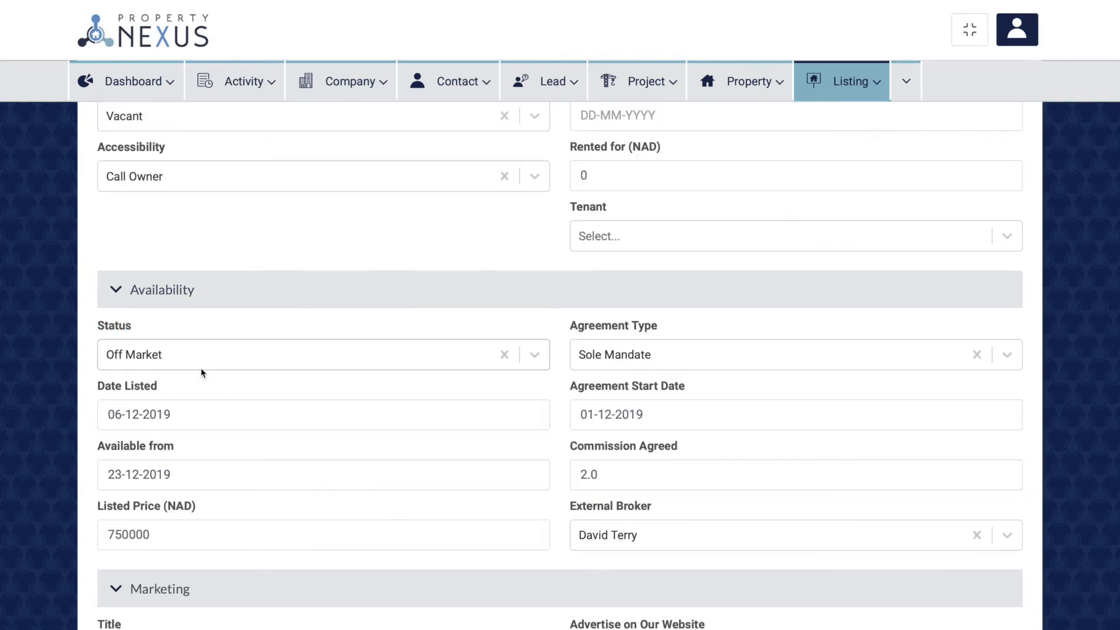
{"action": "left_click", "coordinate": [151, 420]}
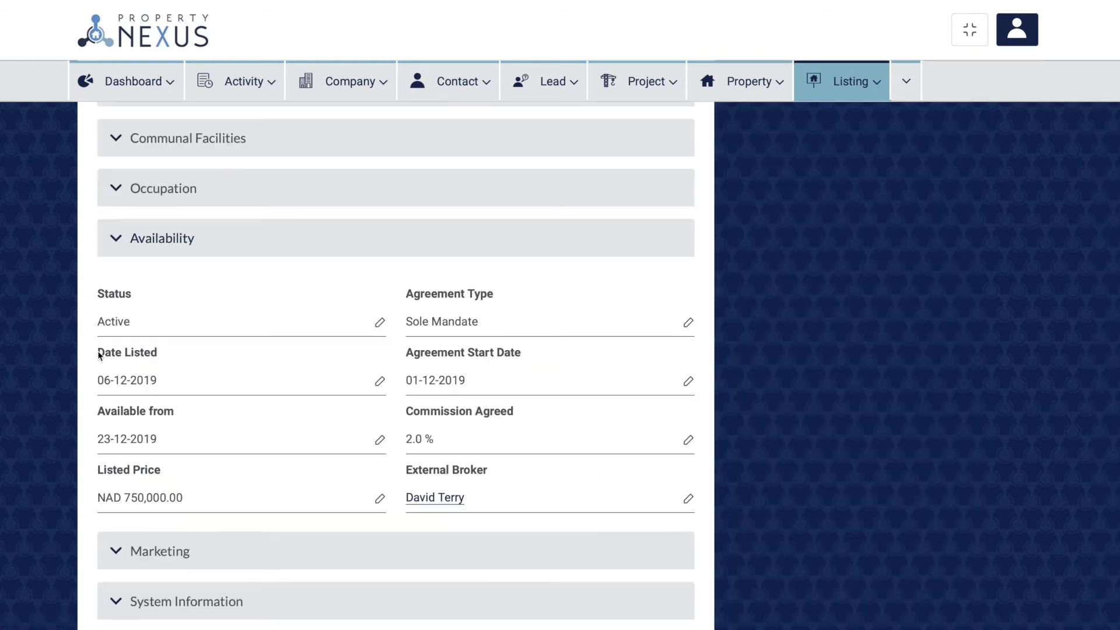
Step: Review the Date Listed, Available from and Listed Price fields in the listing's Availability section
{"action": "left_click_drag", "start_coordinate": [98, 352], "coordinate": [154, 356]}
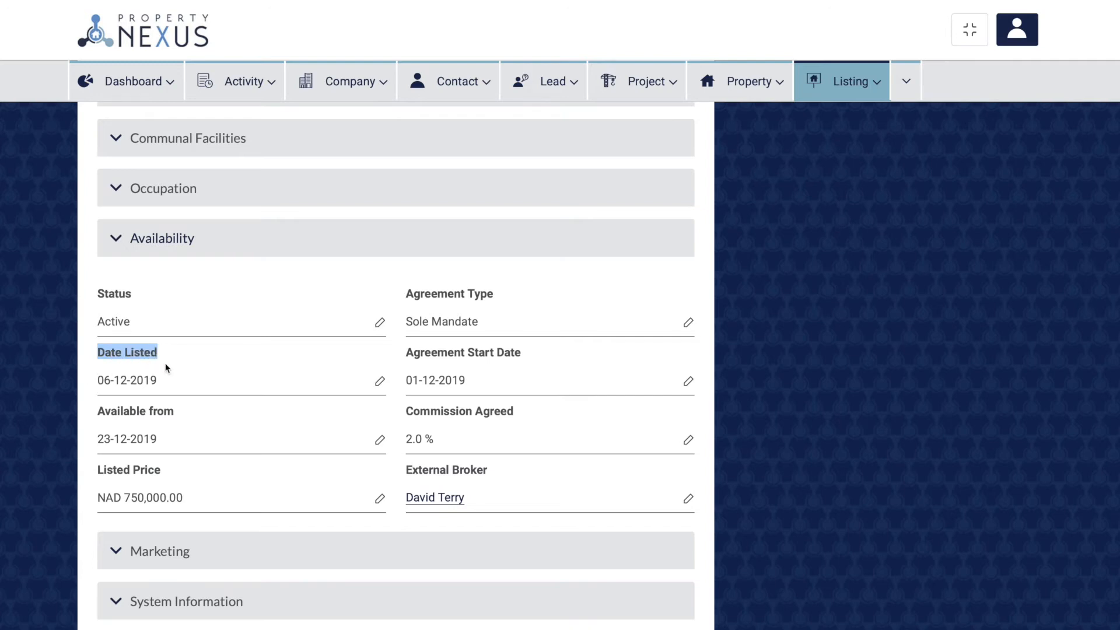
{"action": "left_click", "coordinate": [170, 357]}
{"action": "left_click_drag", "start_coordinate": [103, 410], "coordinate": [181, 416]}
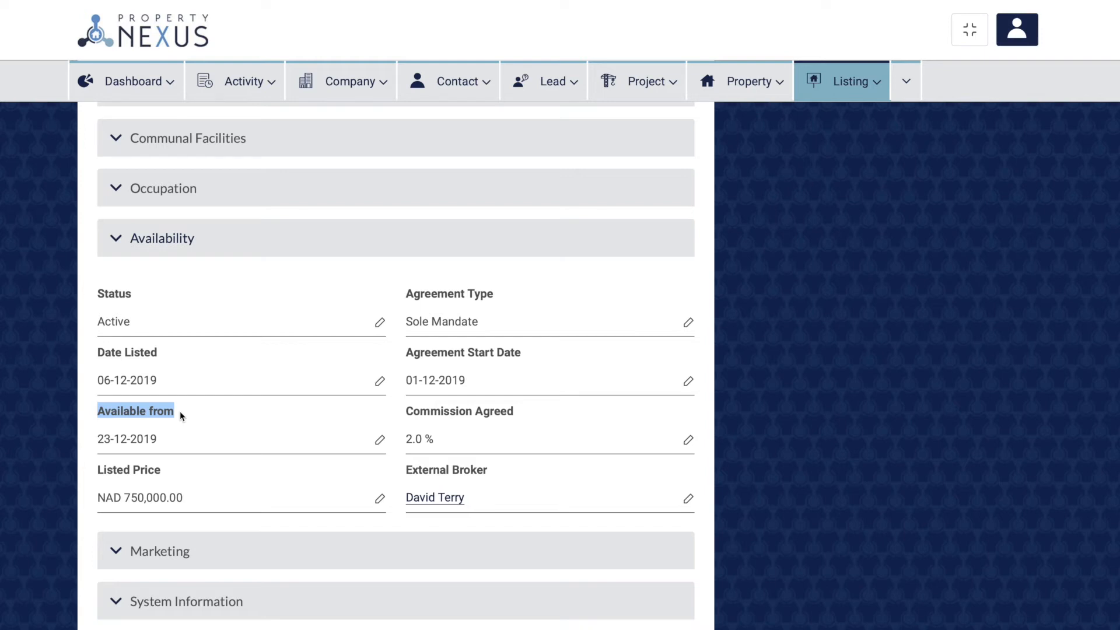
{"action": "left_click", "coordinate": [180, 411]}
{"action": "left_click_drag", "start_coordinate": [98, 472], "coordinate": [159, 469]}
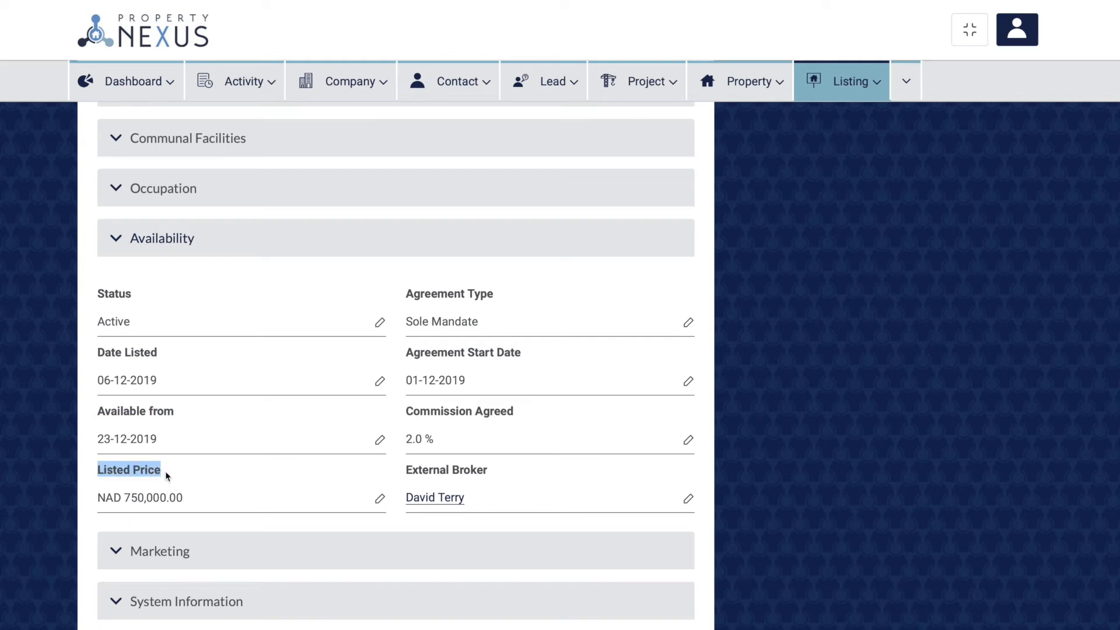
{"action": "left_click", "coordinate": [166, 472]}
Step: Review the Agreement Type, Agreement Start Date, Commission Agreed and External Broker fields of the listing's availability details
{"action": "left_click_drag", "start_coordinate": [407, 294], "coordinate": [505, 300]}
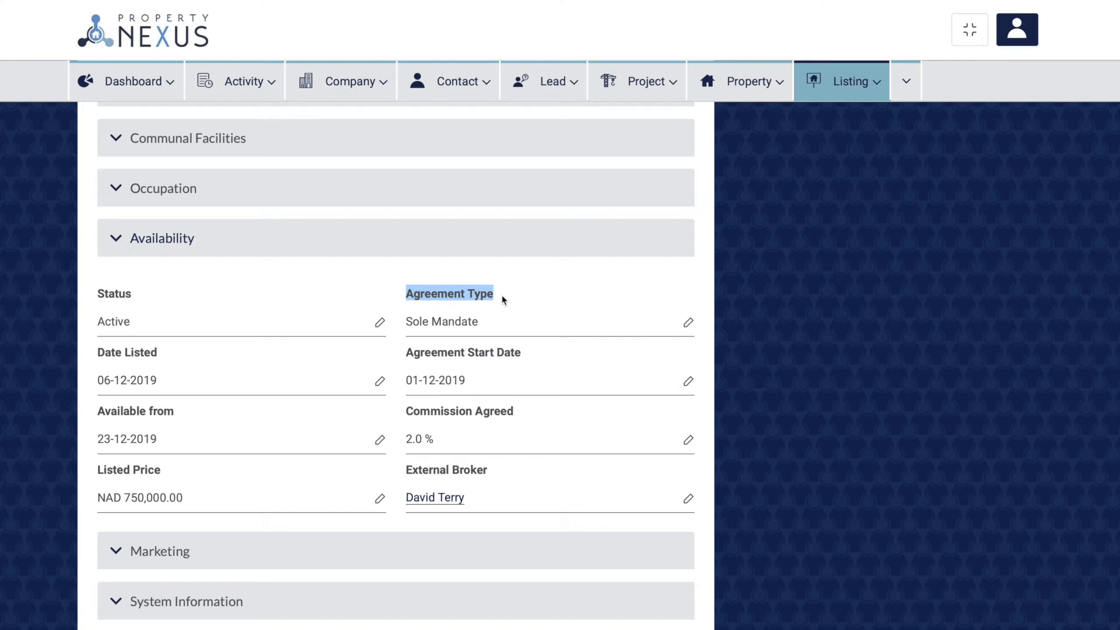
{"action": "left_click", "coordinate": [501, 297]}
{"action": "left_click_drag", "start_coordinate": [407, 352], "coordinate": [527, 356]}
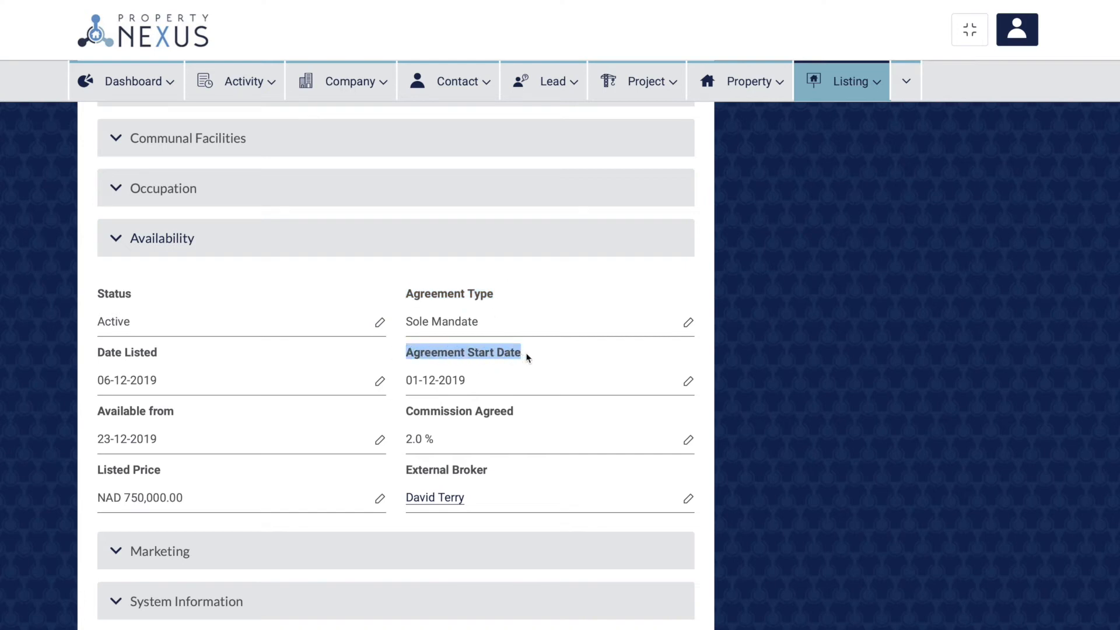
{"action": "left_click", "coordinate": [528, 357]}
{"action": "left_click_drag", "start_coordinate": [407, 411], "coordinate": [518, 415]}
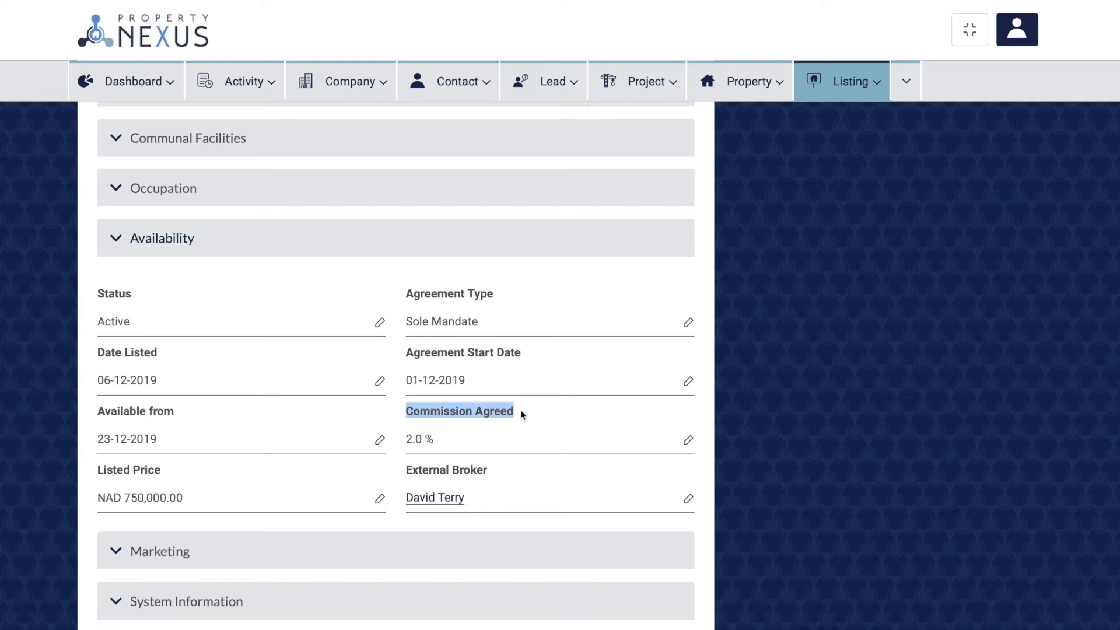
{"action": "left_click", "coordinate": [522, 414]}
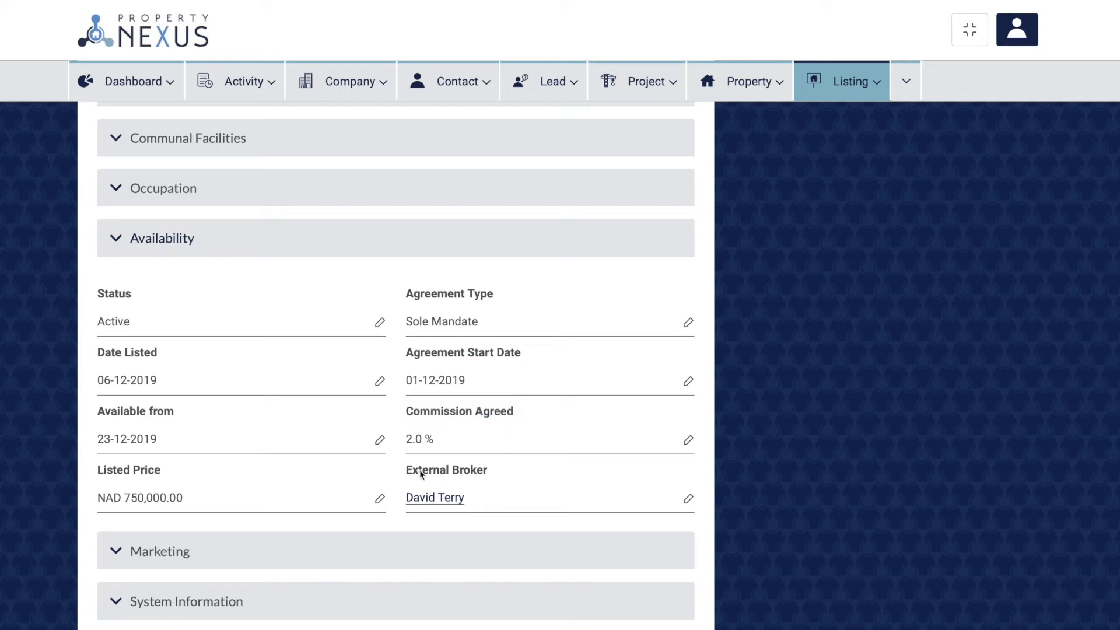
{"action": "left_click_drag", "start_coordinate": [406, 470], "coordinate": [488, 471]}
{"action": "left_click", "coordinate": [493, 475]}
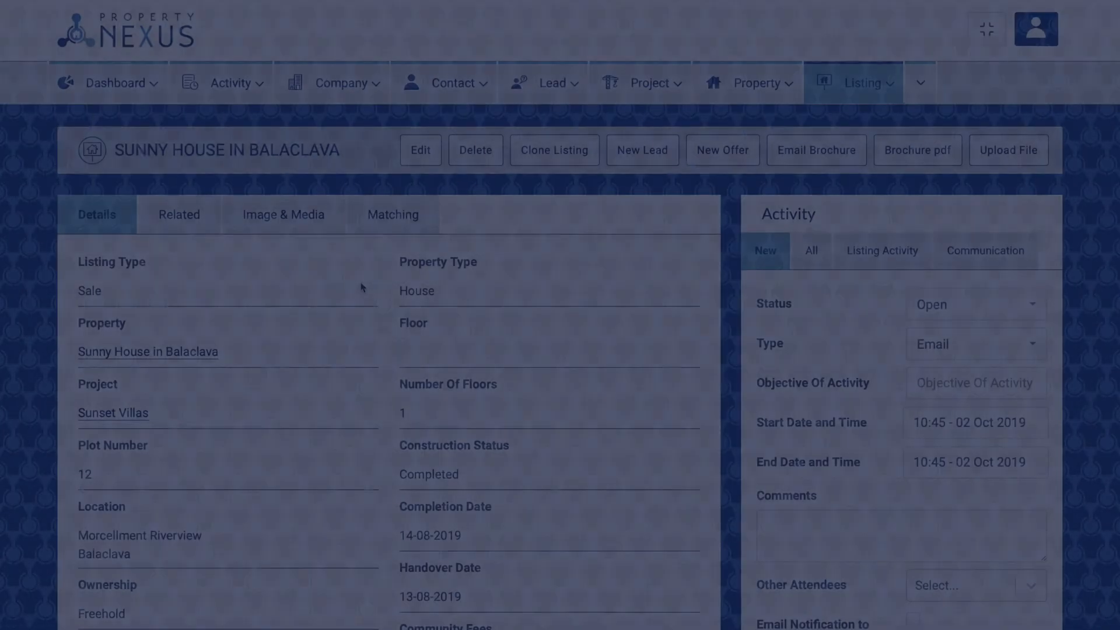
Step: Review the Title, Description, Listing ID and Second Broker fields in the Marketing section of the Sunny House in Balaclava listing
{"action": "scroll", "coordinate": [362, 287], "scroll_direction": "down", "scroll_amount": 1}
{"action": "scroll", "coordinate": [361, 287], "scroll_direction": "down", "scroll_amount": 10}
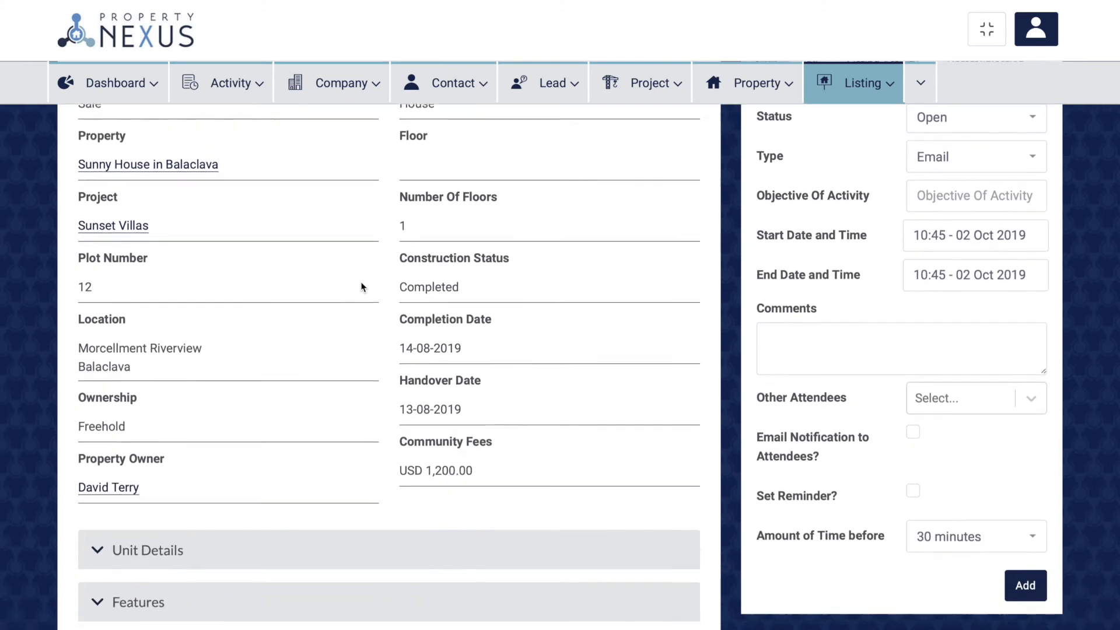
{"action": "scroll", "coordinate": [362, 287], "scroll_direction": "down", "scroll_amount": 2}
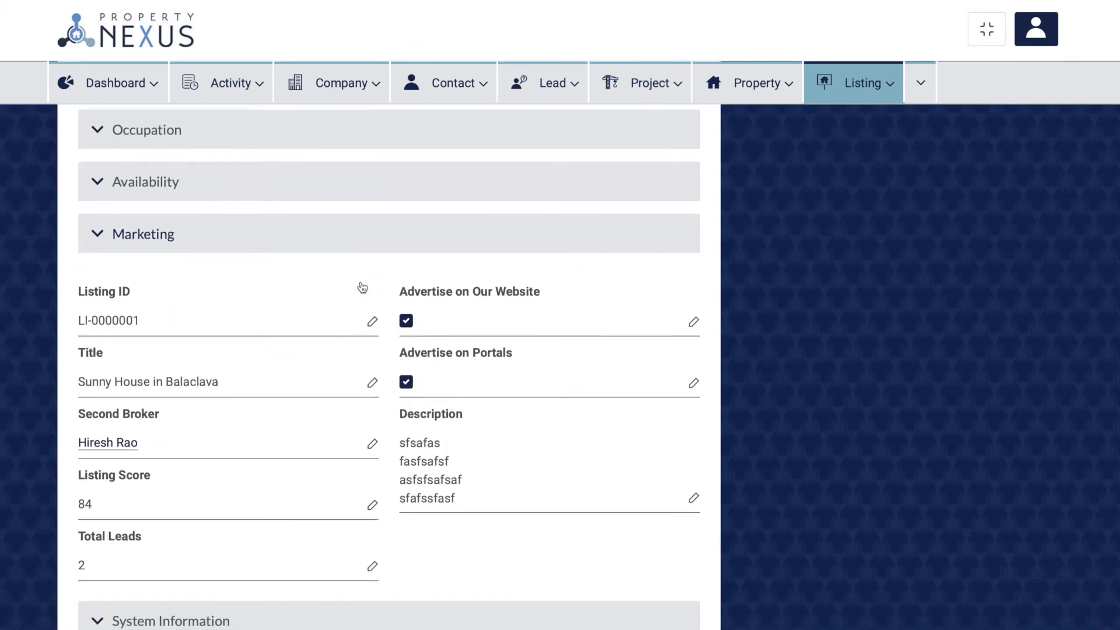
{"action": "left_click_drag", "start_coordinate": [75, 352], "coordinate": [107, 356]}
{"action": "left_click_drag", "start_coordinate": [399, 415], "coordinate": [466, 420]}
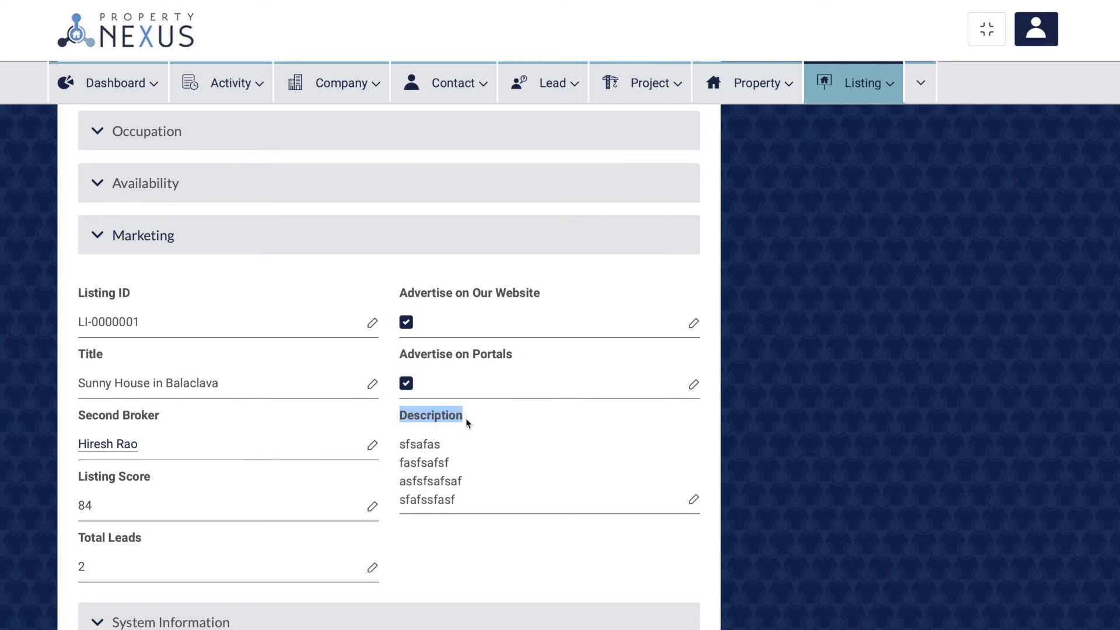
{"action": "left_click_drag", "start_coordinate": [78, 292], "coordinate": [134, 301]}
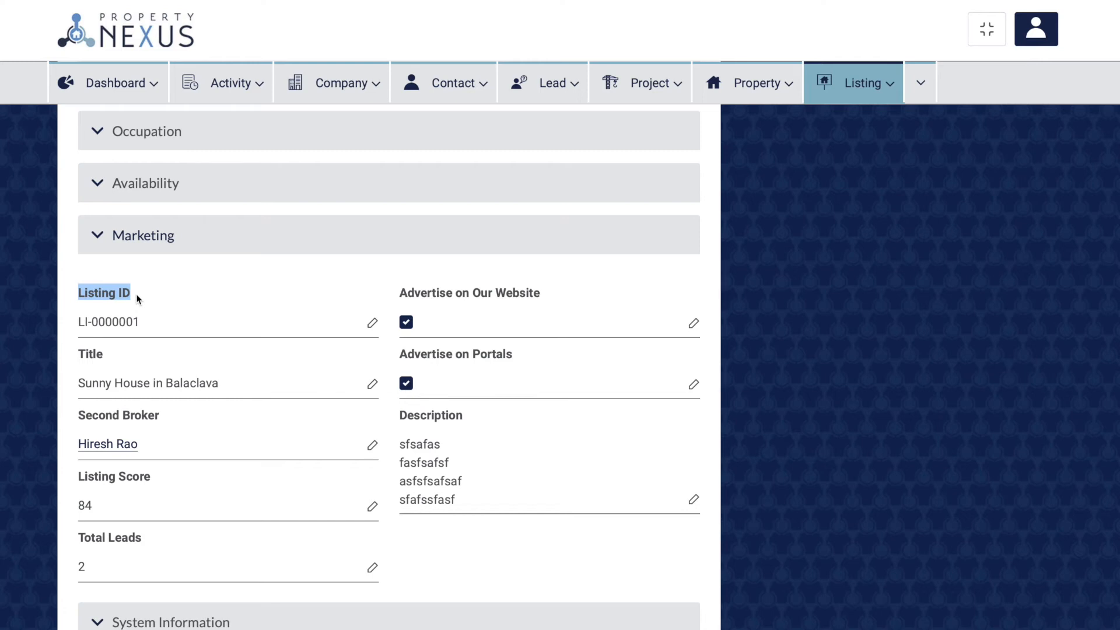
{"action": "left_click", "coordinate": [138, 298]}
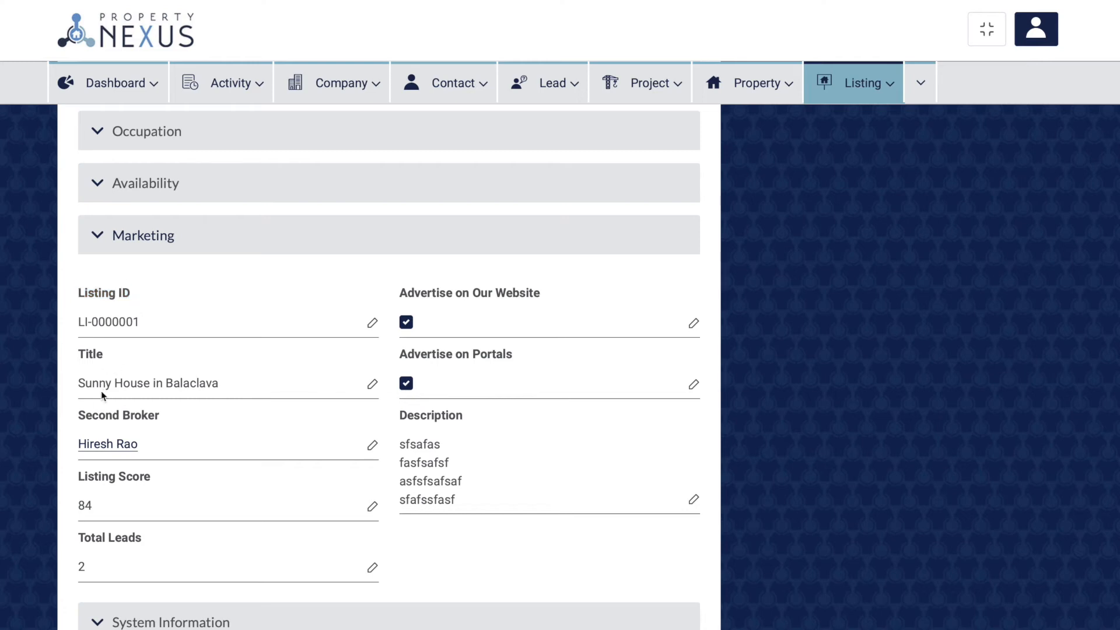
{"action": "left_click_drag", "start_coordinate": [79, 415], "coordinate": [162, 418]}
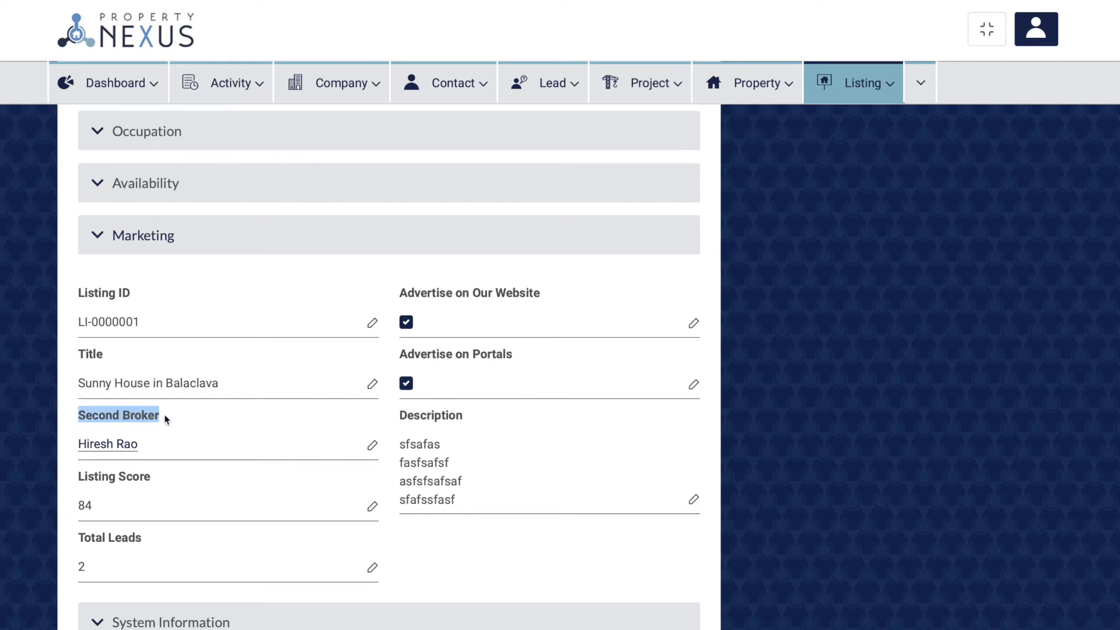
{"action": "left_click", "coordinate": [165, 416]}
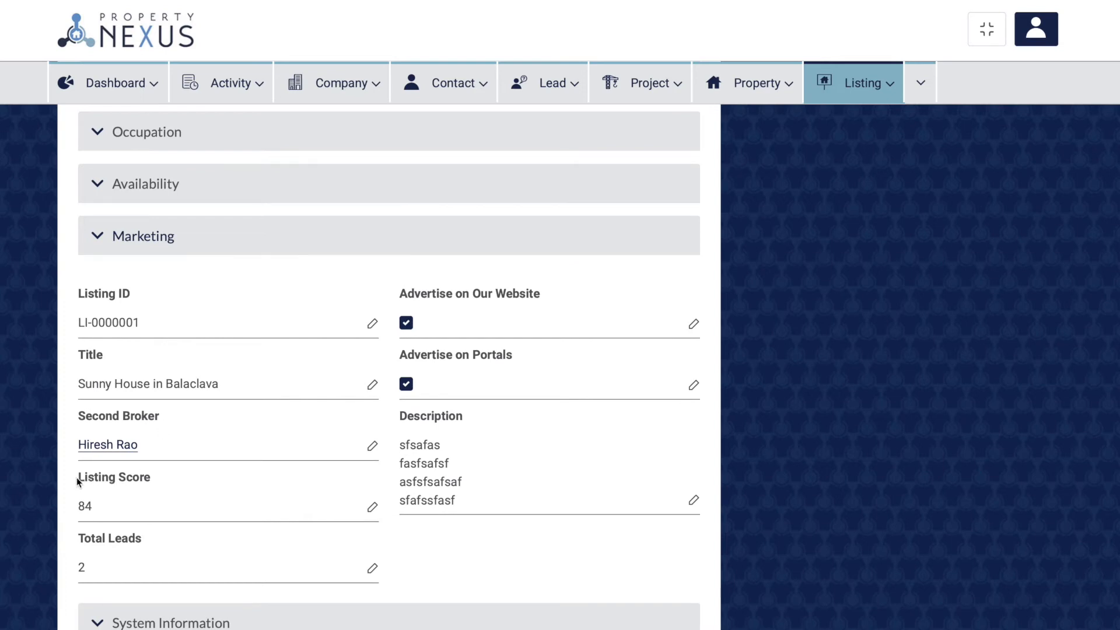
Step: Review the Listing Score, Total Leads, Advertise on Our Website and Advertise on Portals fields in the Marketing section
{"action": "left_click_drag", "start_coordinate": [78, 481], "coordinate": [152, 481]}
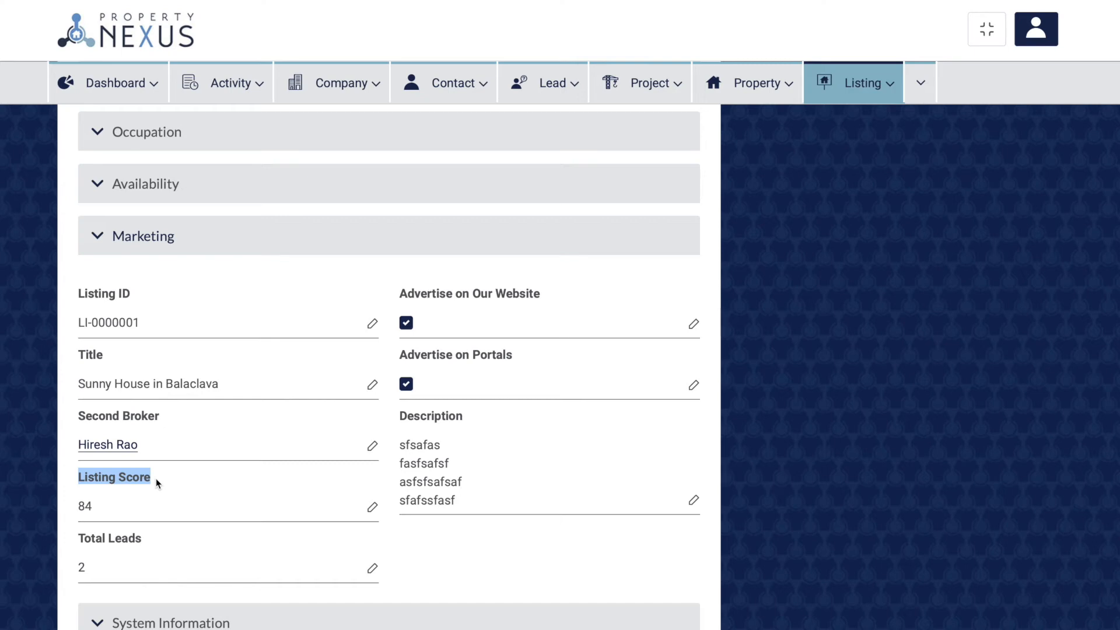
{"action": "left_click", "coordinate": [156, 478]}
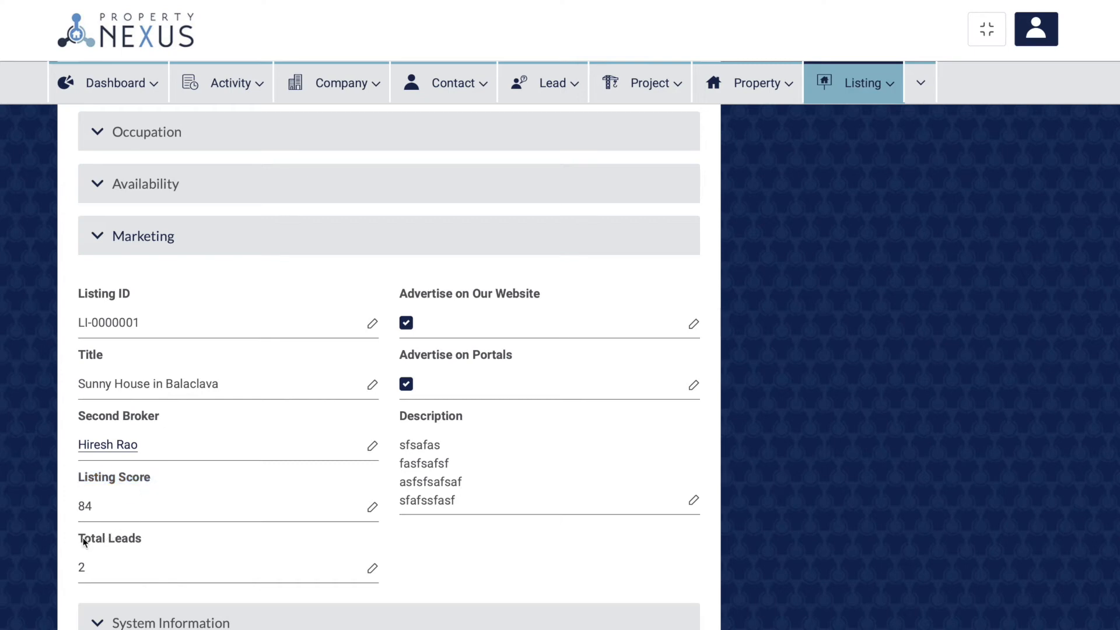
{"action": "left_click_drag", "start_coordinate": [81, 542], "coordinate": [143, 543]}
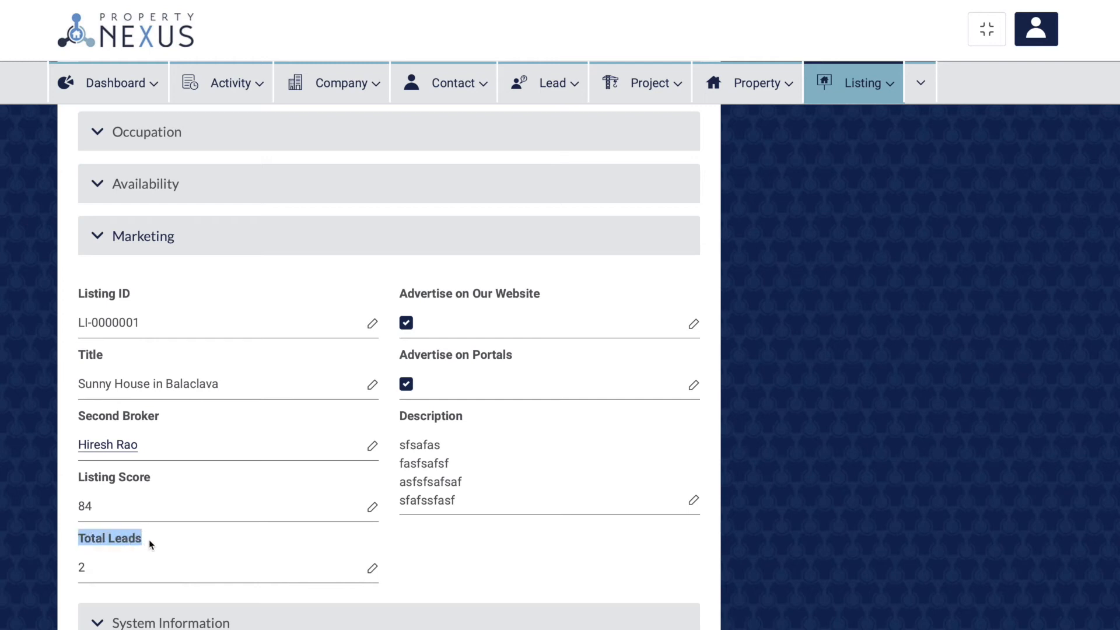
{"action": "left_click", "coordinate": [151, 544]}
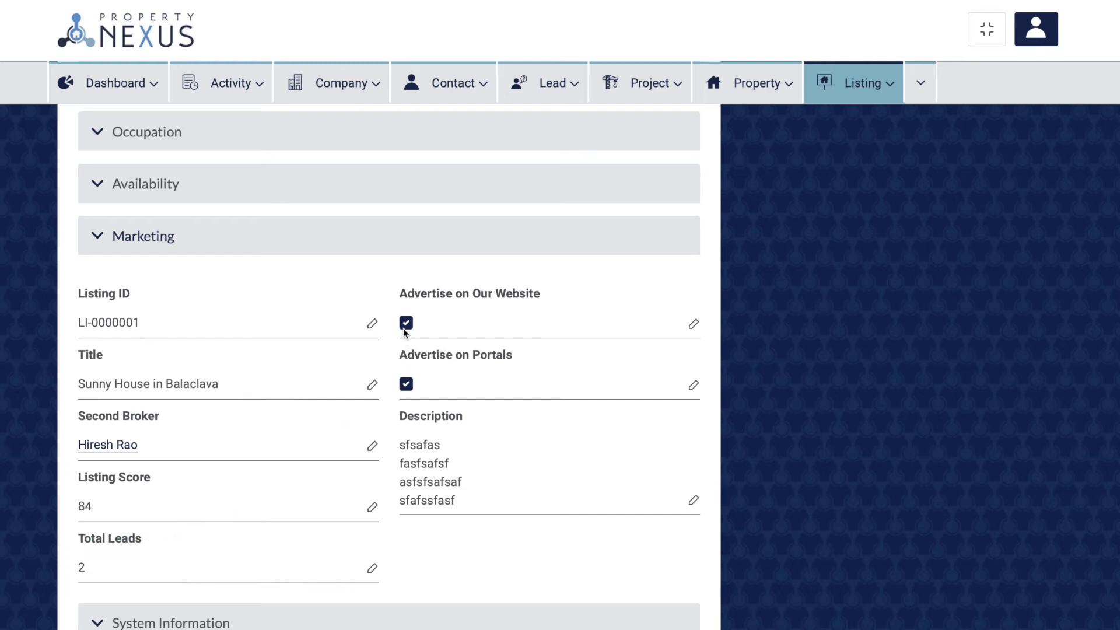
{"action": "left_click_drag", "start_coordinate": [401, 293], "coordinate": [548, 296]}
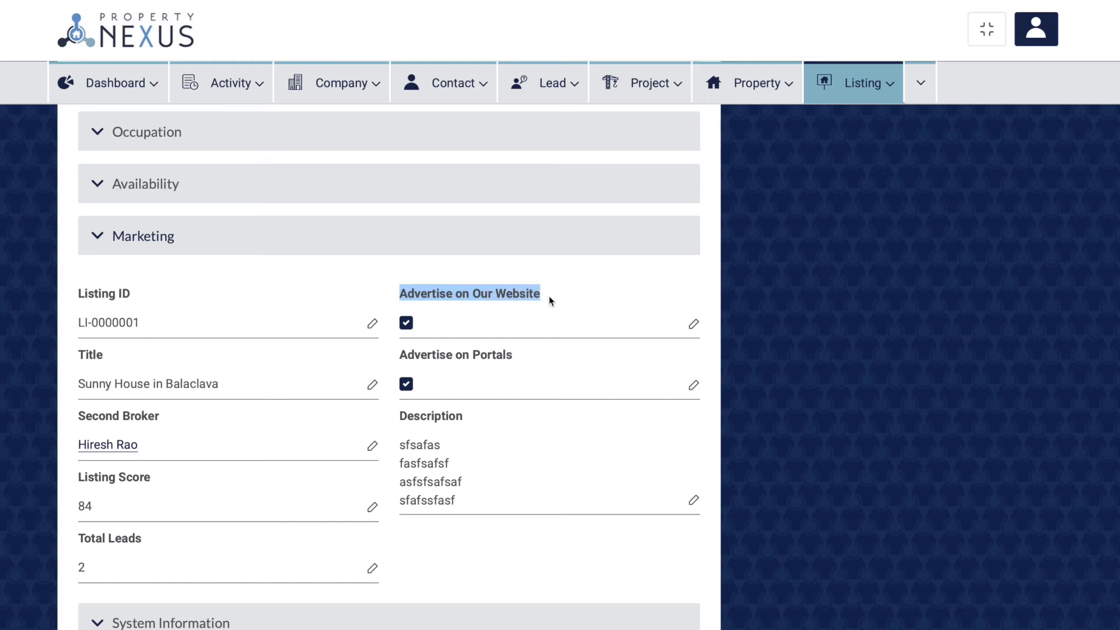
{"action": "left_click", "coordinate": [548, 296]}
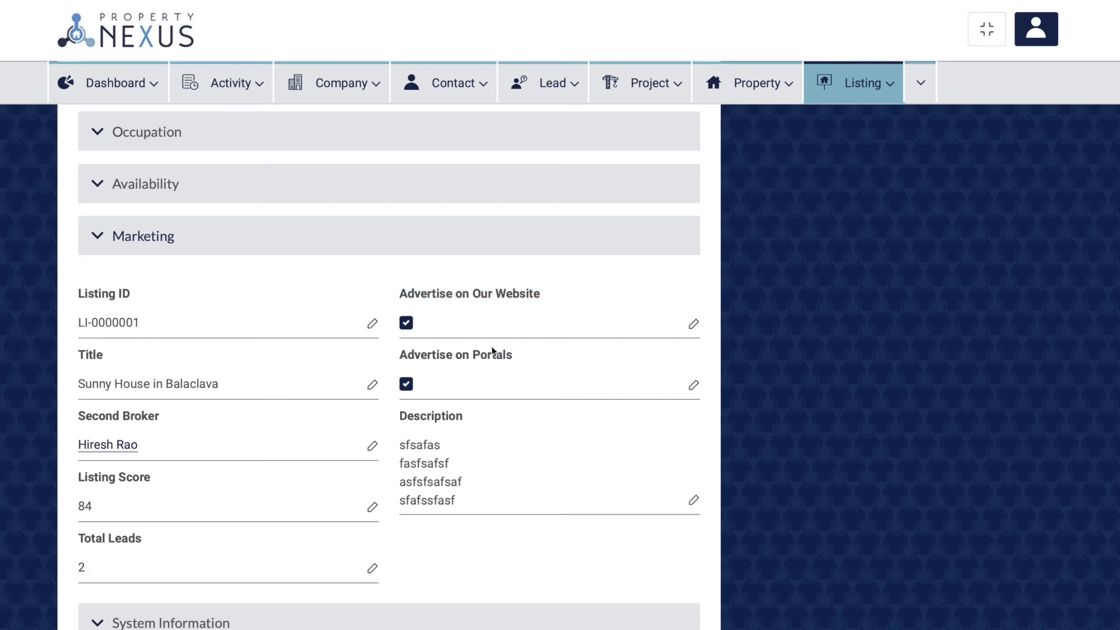
{"action": "left_click_drag", "start_coordinate": [400, 355], "coordinate": [515, 361]}
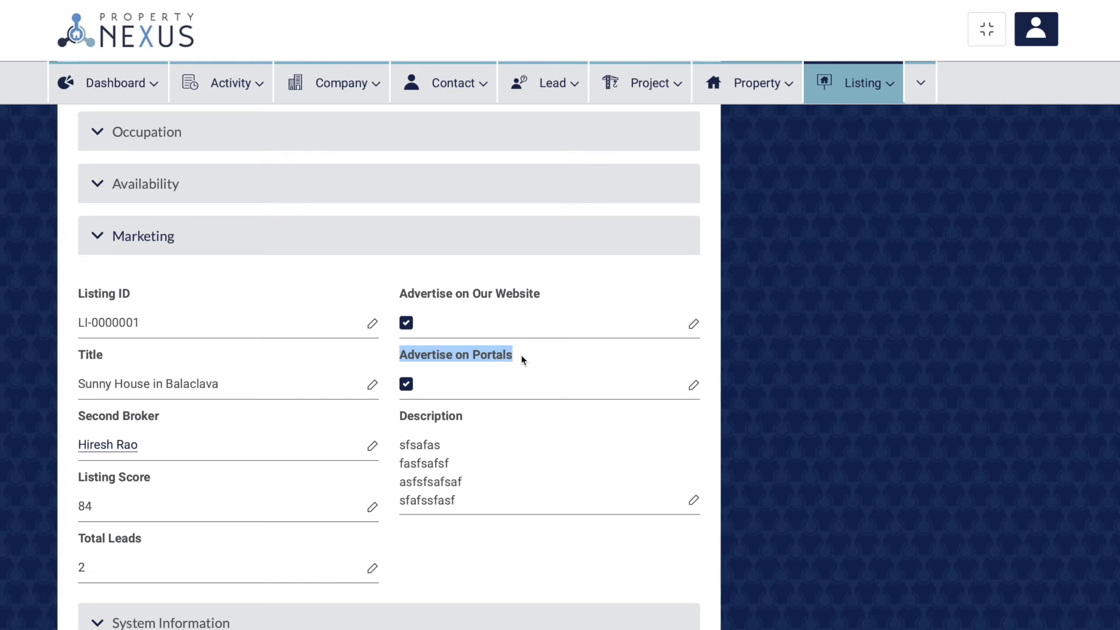
{"action": "left_click", "coordinate": [520, 354]}
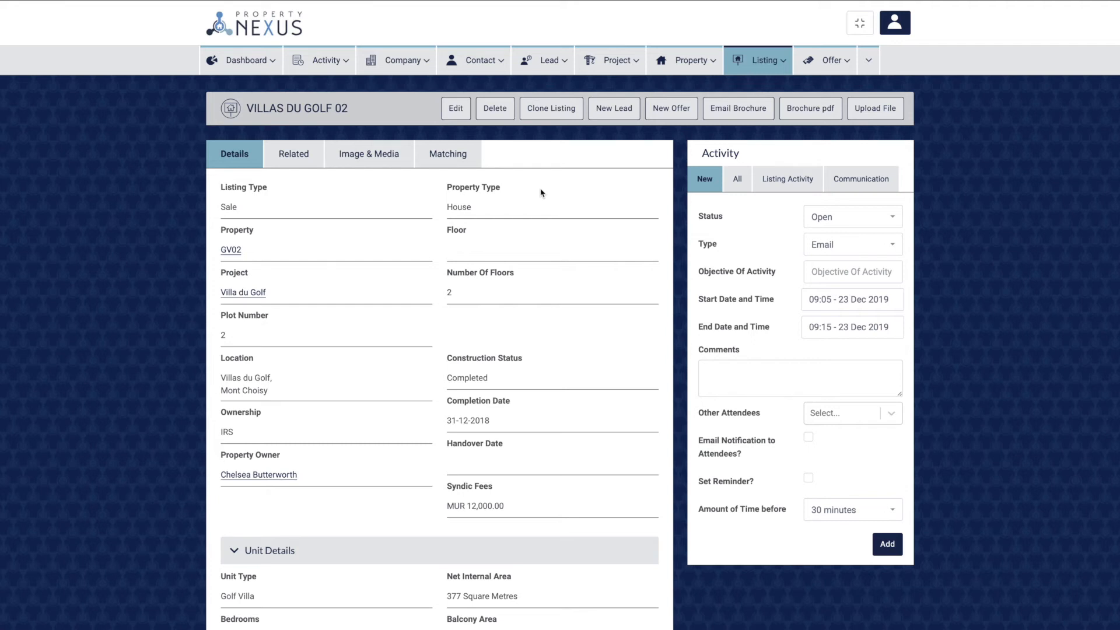
Step: Look through all detail sections of the Villas du Golf 02 listing, from Unit Details to System Information
{"action": "scroll", "coordinate": [541, 193], "scroll_direction": "down", "scroll_amount": 14}
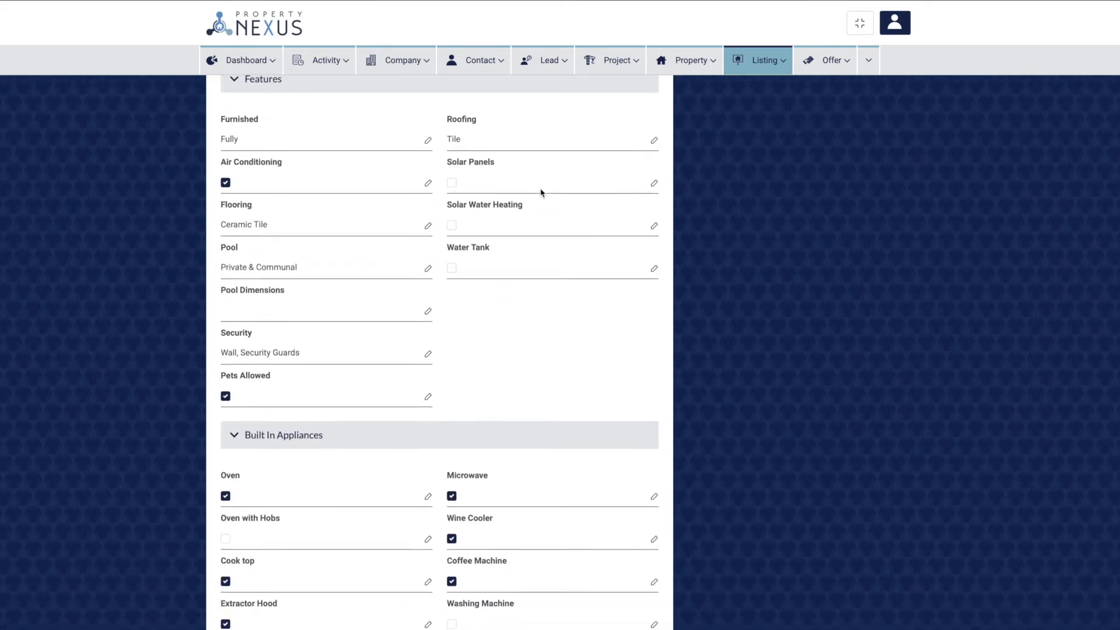
{"action": "scroll", "coordinate": [541, 193], "scroll_direction": "down", "scroll_amount": 15}
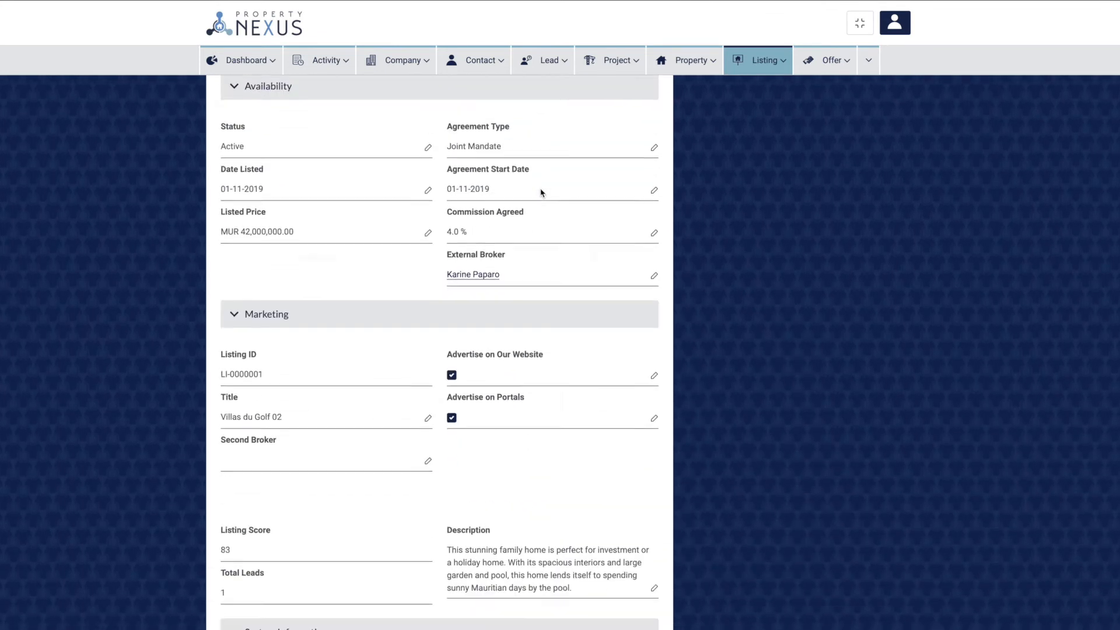
{"action": "scroll", "coordinate": [540, 193], "scroll_direction": "down", "scroll_amount": 3}
{"action": "scroll", "coordinate": [541, 193], "scroll_direction": "up", "scroll_amount": 20}
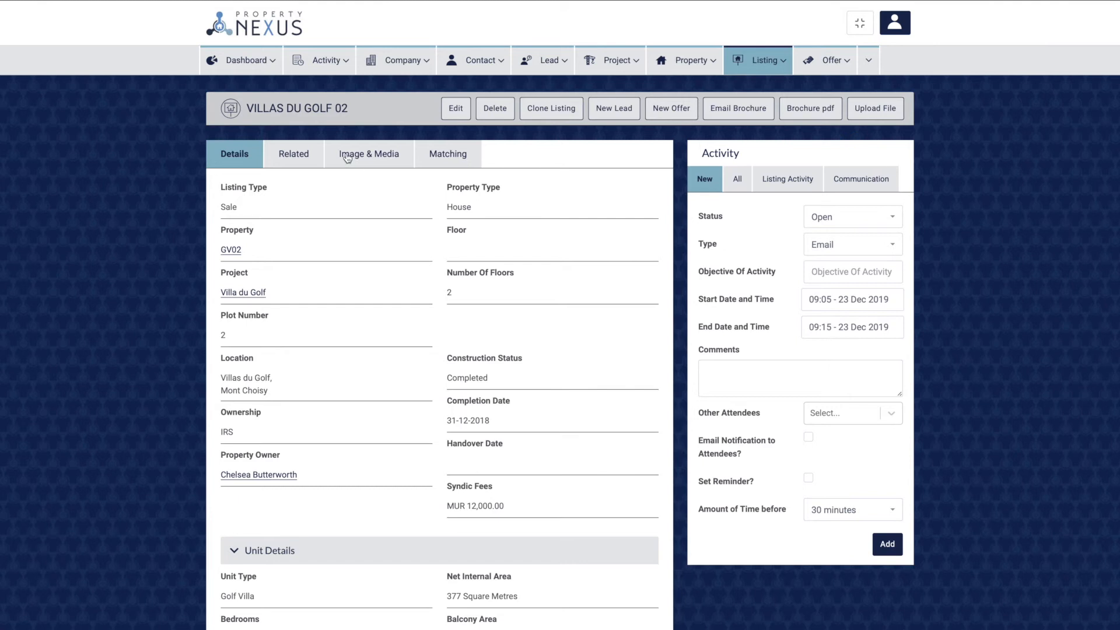
Step: Show the Floor Plans category of images in the Villas du Golf 02 listing's media
{"action": "left_click", "coordinate": [350, 159]}
{"action": "left_click", "coordinate": [261, 236]}
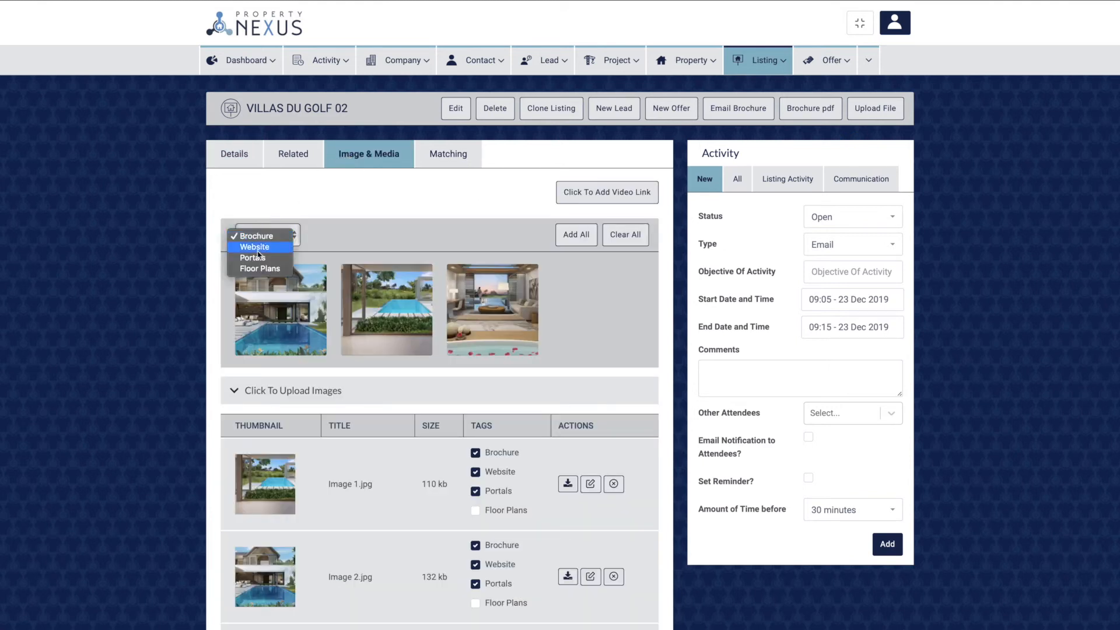
{"action": "left_click", "coordinate": [257, 268]}
Step: Return to the listing's details and review the Listing Score in the Marketing section
{"action": "left_click", "coordinate": [236, 157]}
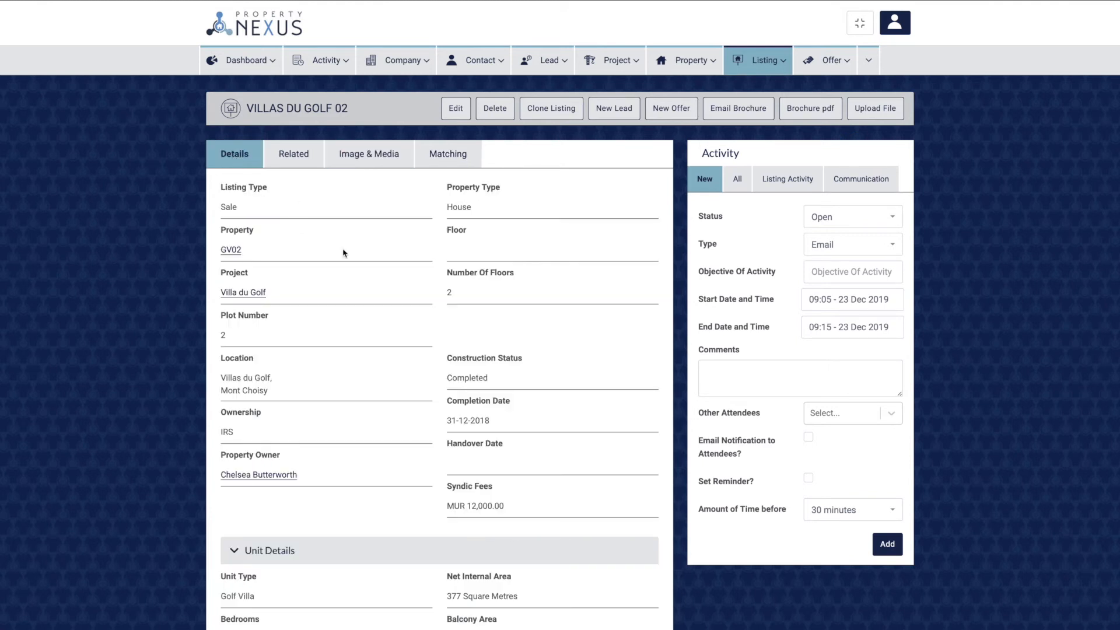
{"action": "scroll", "coordinate": [343, 252], "scroll_direction": "down", "scroll_amount": 20}
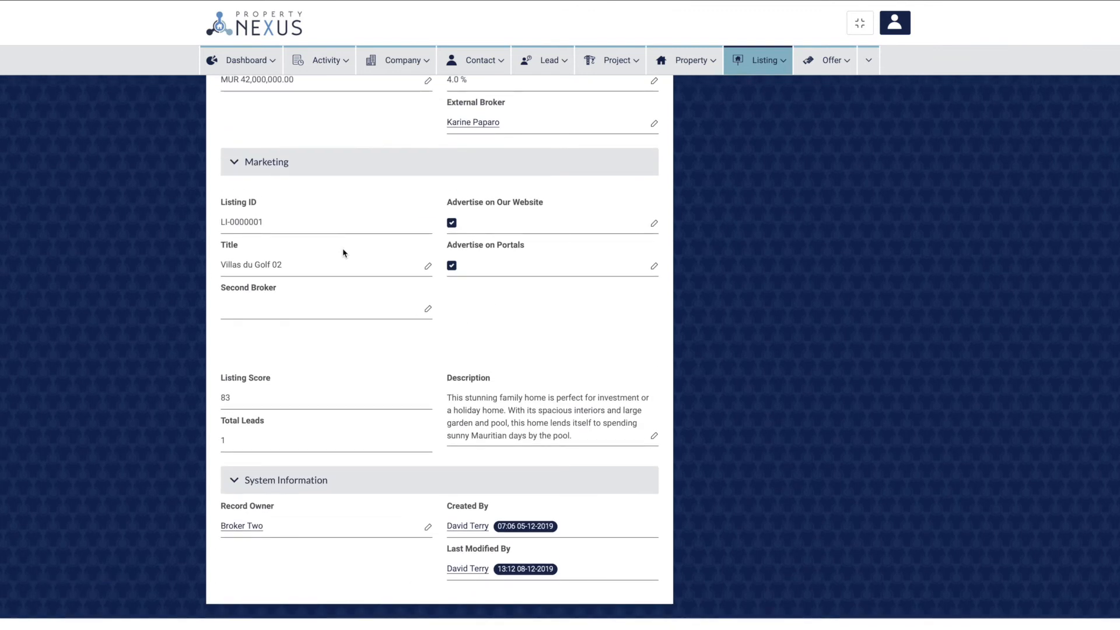
{"action": "left_click_drag", "start_coordinate": [220, 378], "coordinate": [276, 384]}
Step: Edit the Villas du Golf 02 listing, setting its Status to Active and enabling Advertise on Our Website and Advertise on Portals
{"action": "left_click", "coordinate": [427, 266]}
{"action": "scroll", "coordinate": [425, 271], "scroll_direction": "down", "scroll_amount": 15}
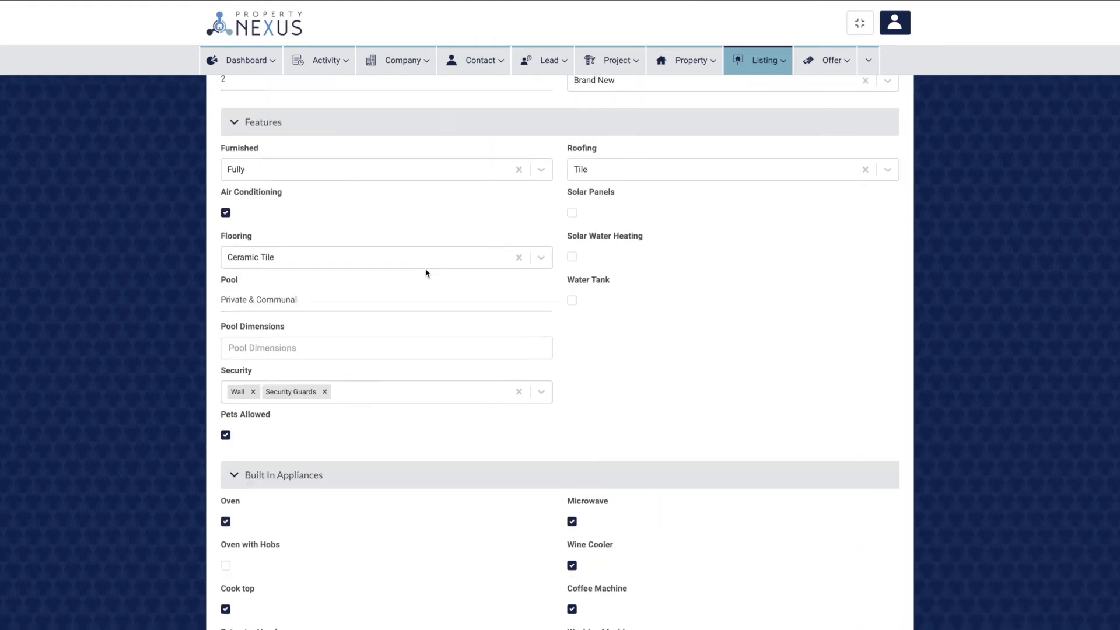
{"action": "scroll", "coordinate": [425, 271], "scroll_direction": "down", "scroll_amount": 16}
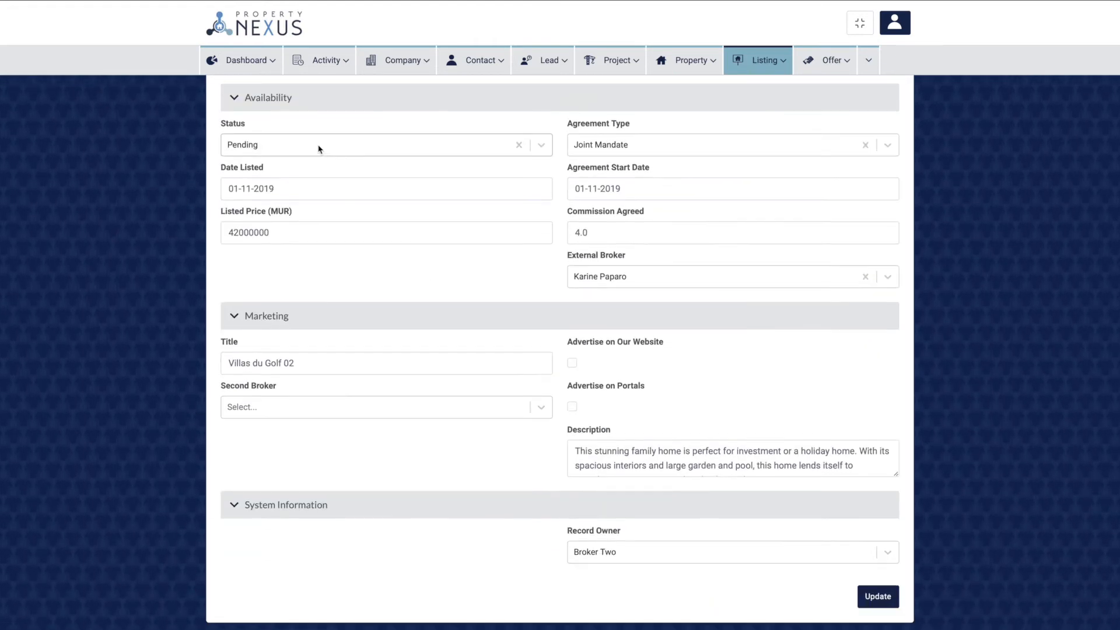
{"action": "left_click", "coordinate": [318, 147]}
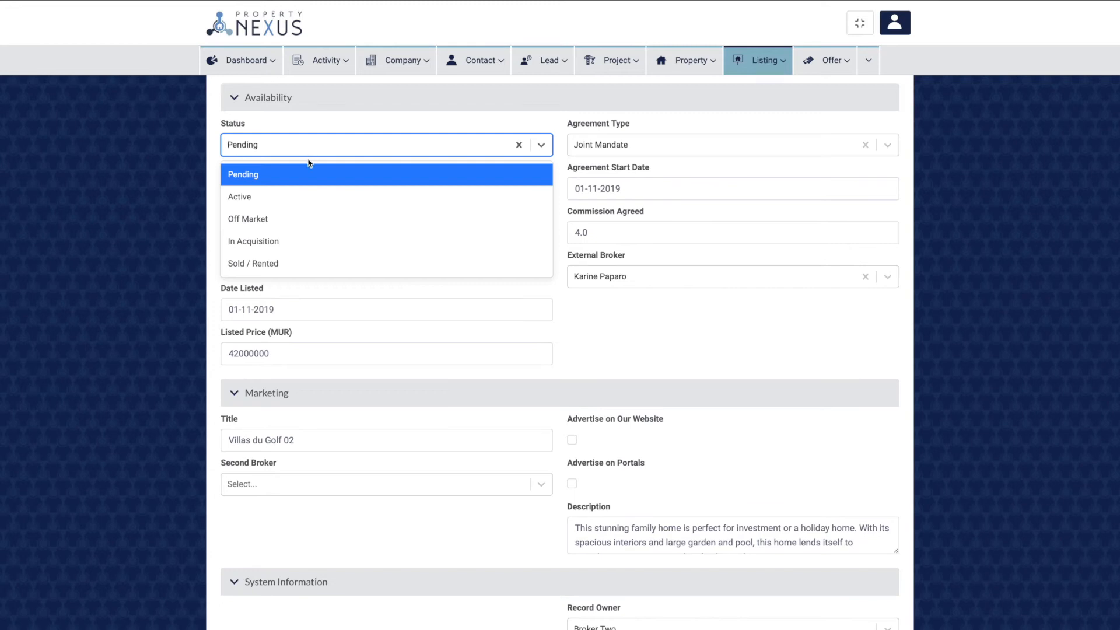
{"action": "left_click", "coordinate": [293, 198]}
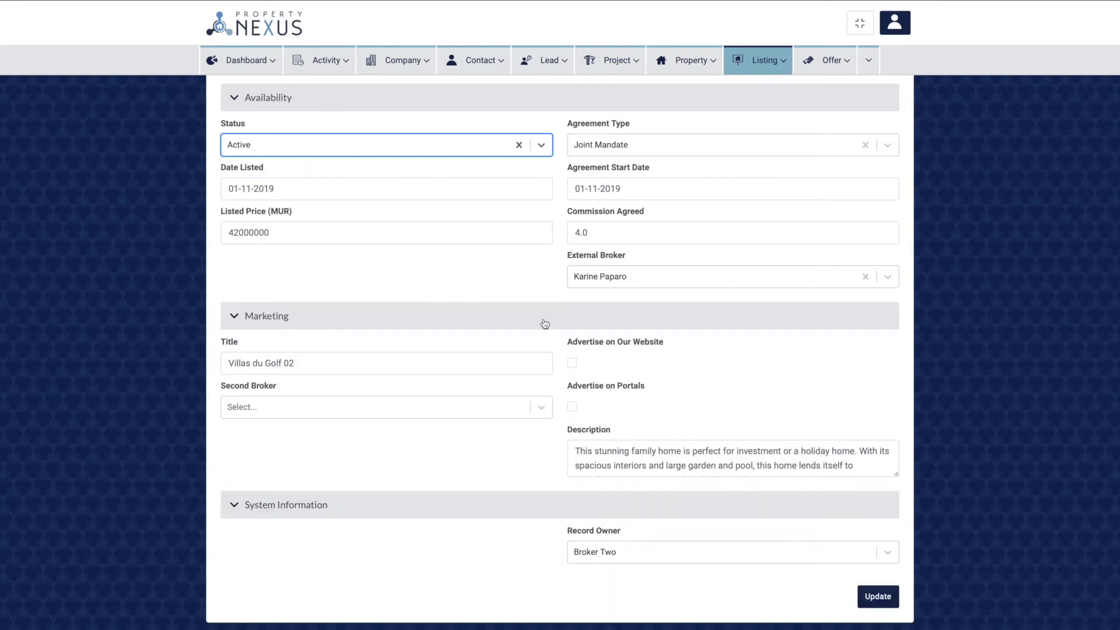
{"action": "left_click", "coordinate": [571, 363]}
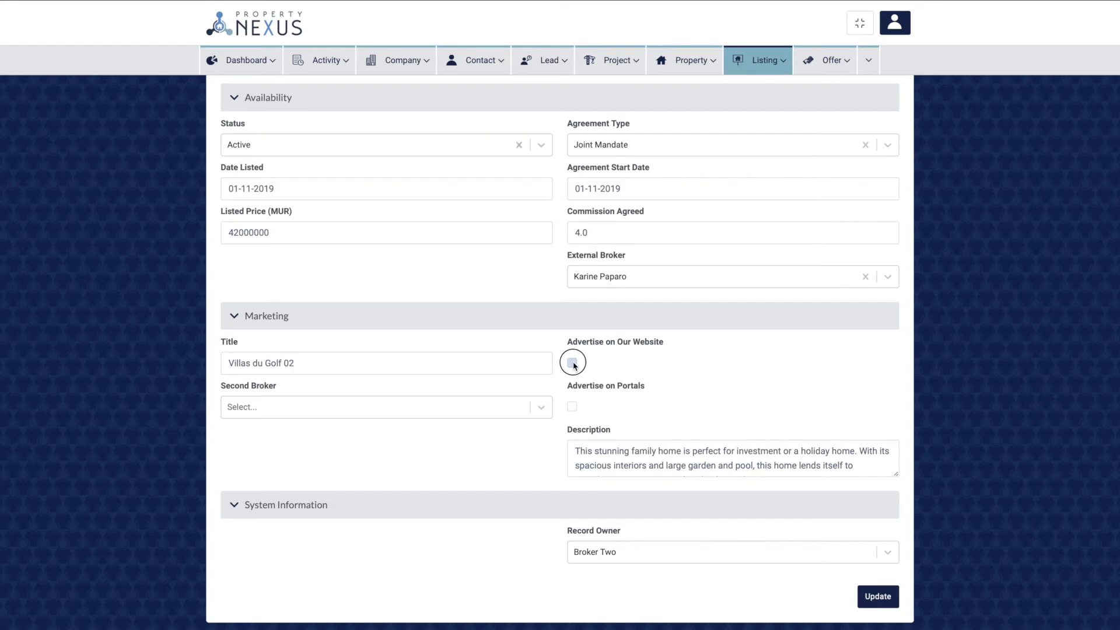
{"action": "left_click", "coordinate": [574, 408]}
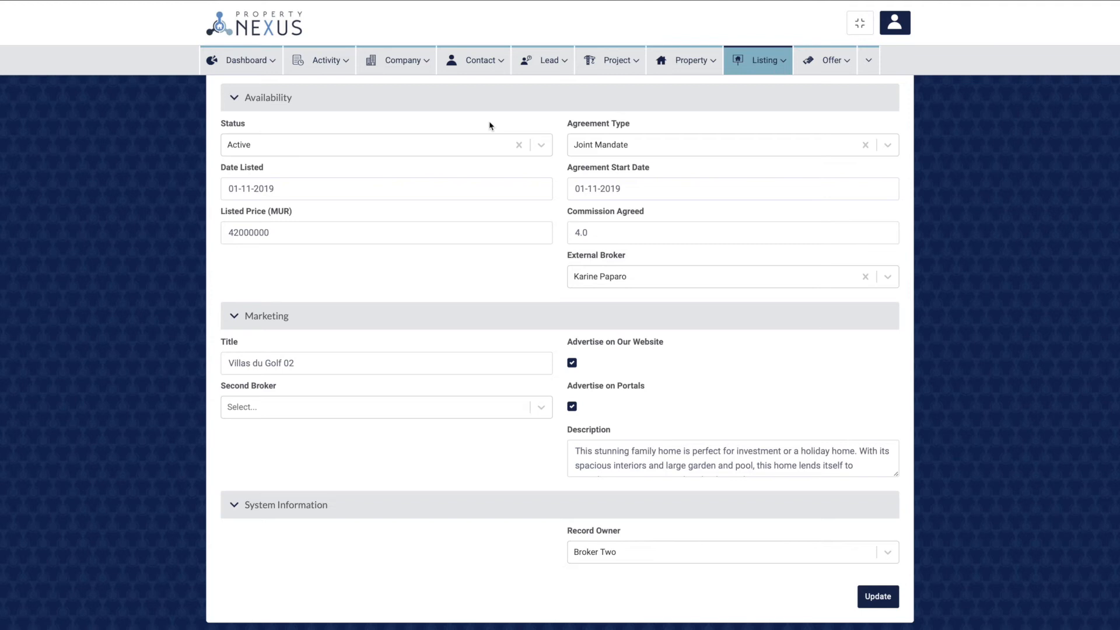
Step: Set the listing's Status to Off Market and disable Advertise on Our Website and Advertise on Portals
{"action": "left_click", "coordinate": [373, 139]}
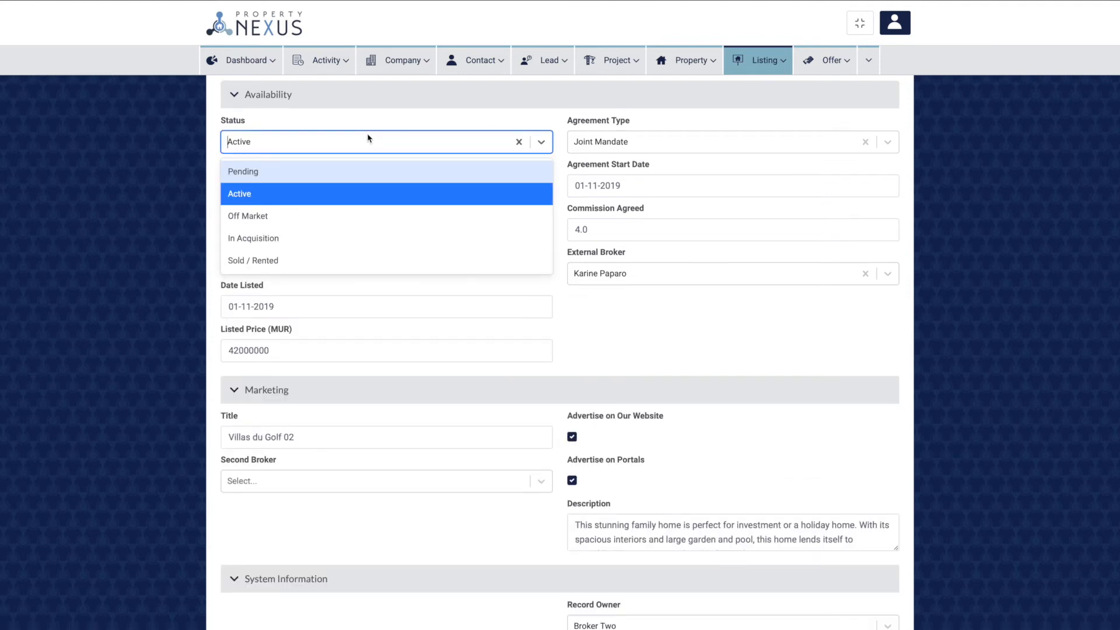
{"action": "left_click", "coordinate": [276, 219]}
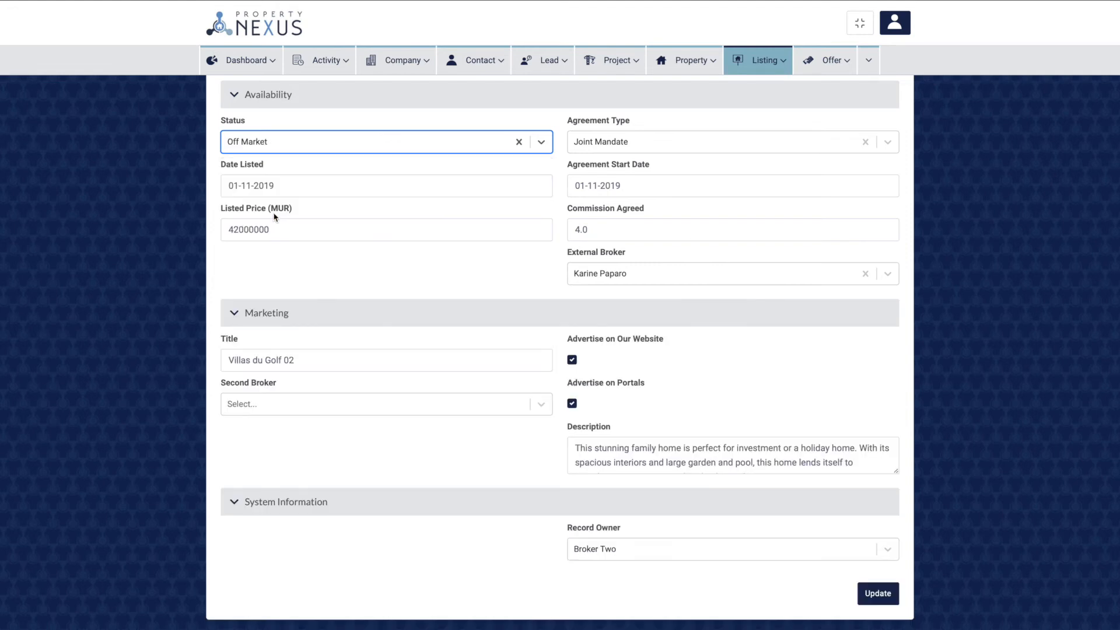
{"action": "left_click", "coordinate": [571, 360]}
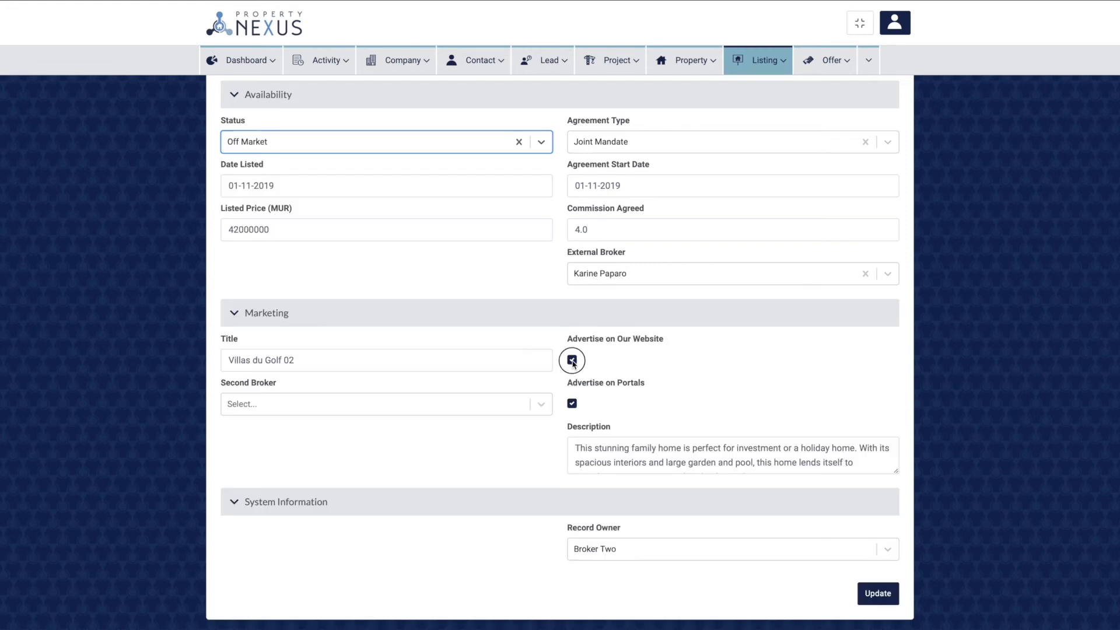
{"action": "left_click", "coordinate": [571, 403]}
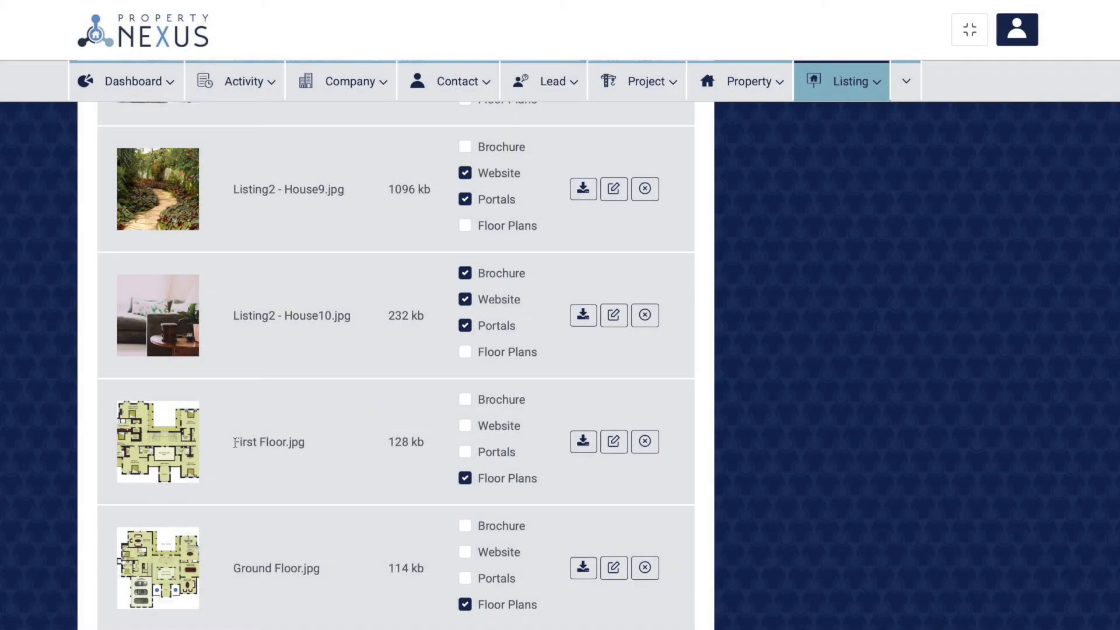
Step: Examine the titles of the First Floor.jpg and Ground Floor.jpg floor plan images in the Sunny House in Balaclava listing's media
{"action": "left_click_drag", "start_coordinate": [233, 442], "coordinate": [309, 444]}
{"action": "left_click", "coordinate": [309, 443]}
{"action": "left_click_drag", "start_coordinate": [233, 568], "coordinate": [323, 569]}
{"action": "left_click", "coordinate": [323, 569]}
{"action": "scroll", "coordinate": [324, 570], "scroll_direction": "up", "scroll_amount": 20}
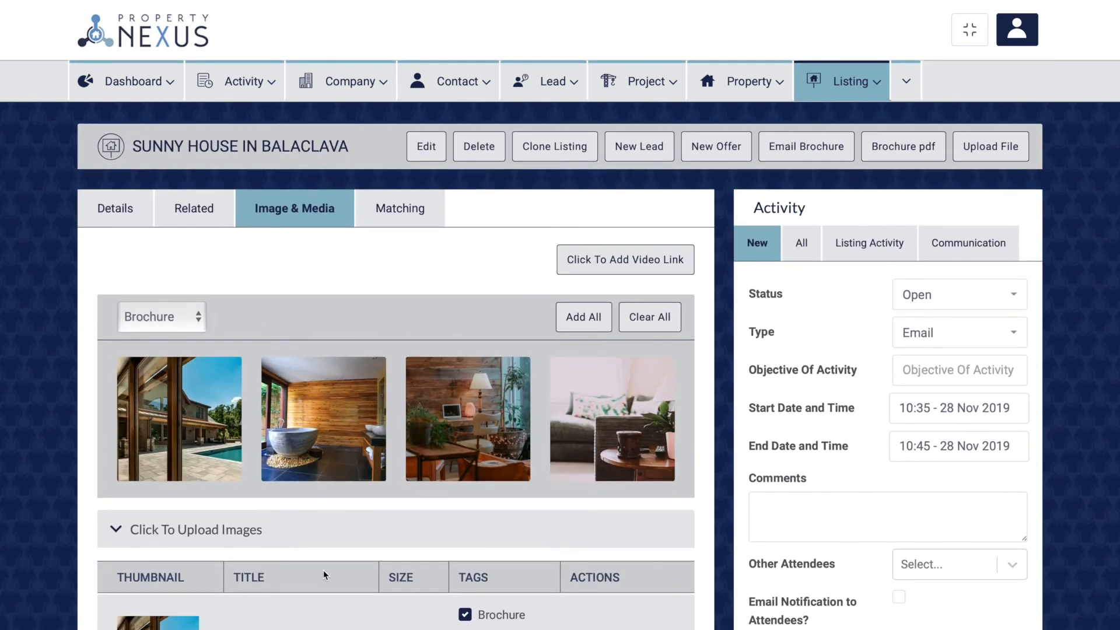
Step: Generate the Sunny House in Balaclava PDF brochure and look through its pages, checking the captions under the two floor plans
{"action": "left_click", "coordinate": [893, 152]}
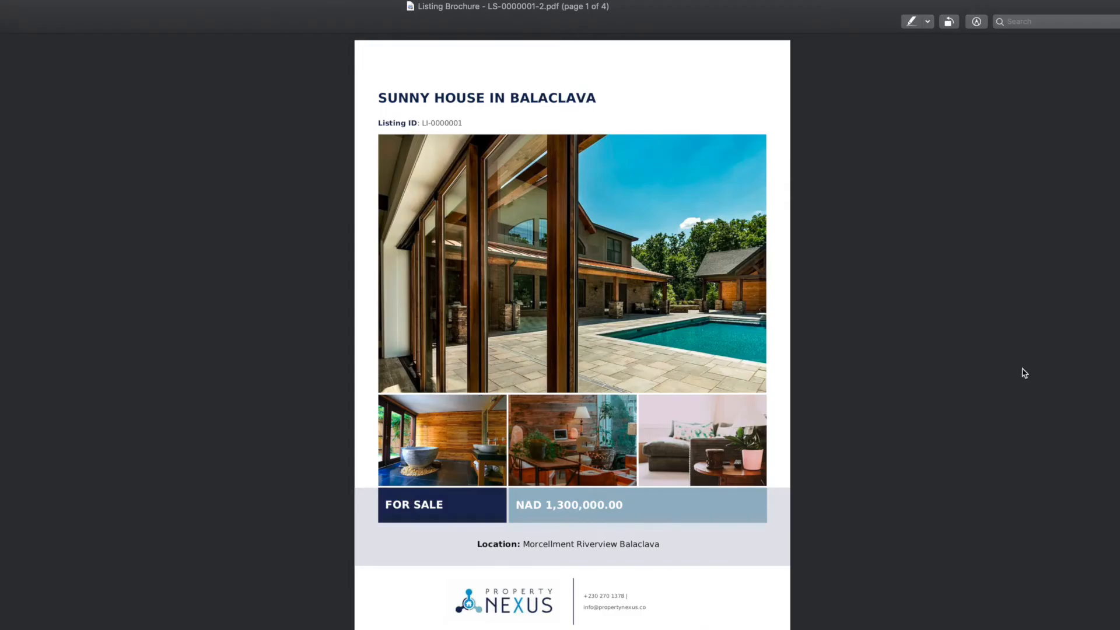
{"action": "scroll", "coordinate": [968, 350], "scroll_direction": "down", "scroll_amount": 3}
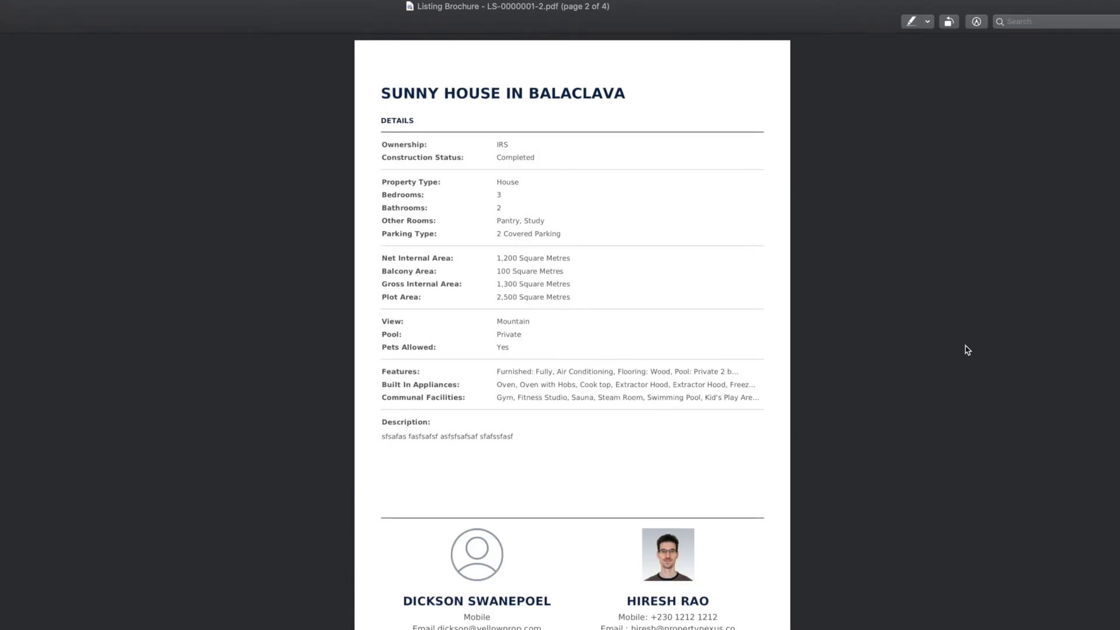
{"action": "scroll", "coordinate": [967, 350], "scroll_direction": "down", "scroll_amount": 3}
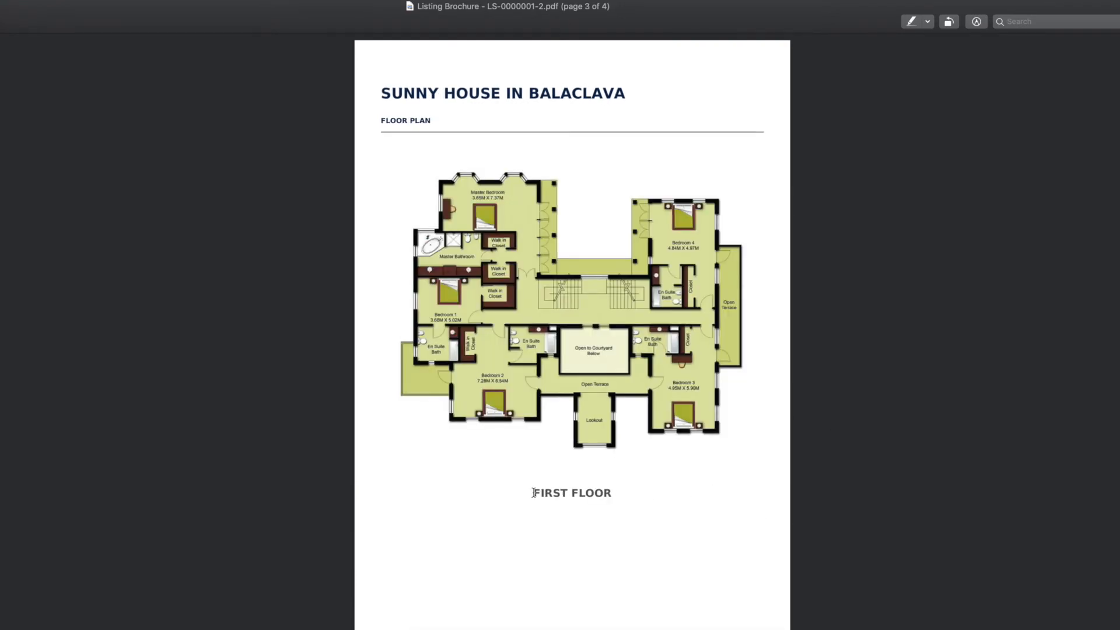
{"action": "left_click_drag", "start_coordinate": [533, 493], "coordinate": [617, 493]}
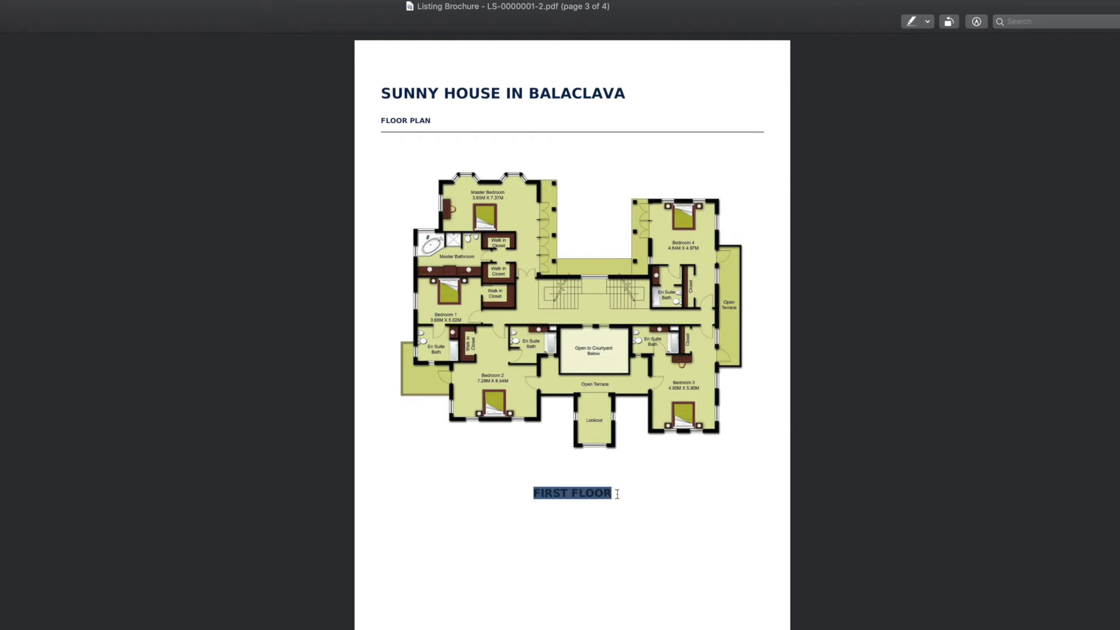
{"action": "left_click", "coordinate": [617, 494]}
{"action": "scroll", "coordinate": [617, 493], "scroll_direction": "down", "scroll_amount": 3}
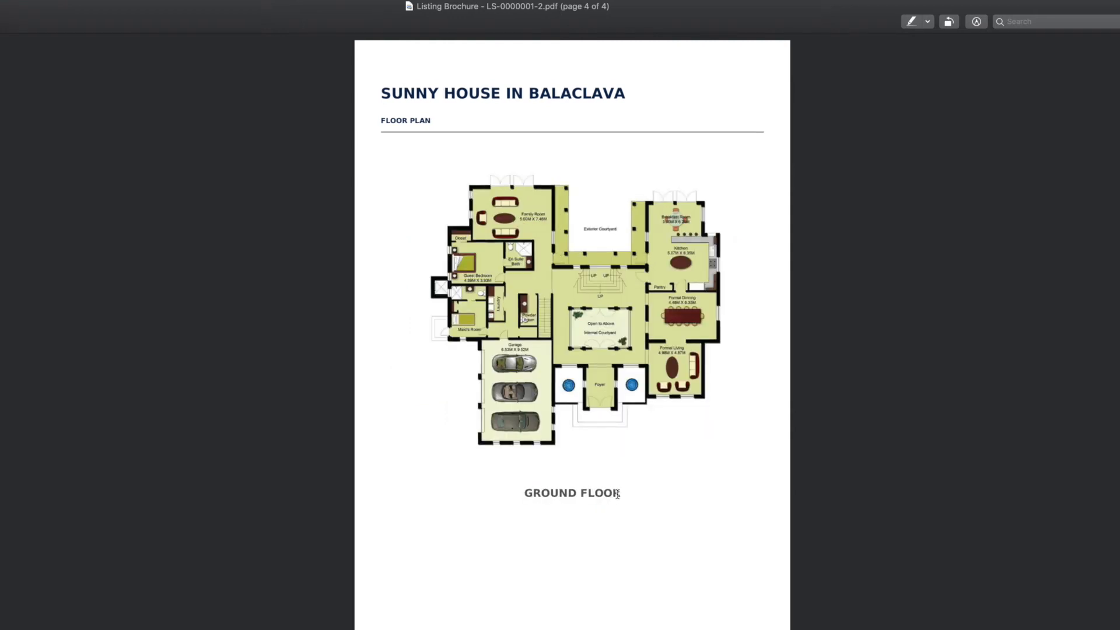
{"action": "left_click", "coordinate": [533, 494]}
{"action": "left_click_drag", "start_coordinate": [534, 494], "coordinate": [628, 493]}
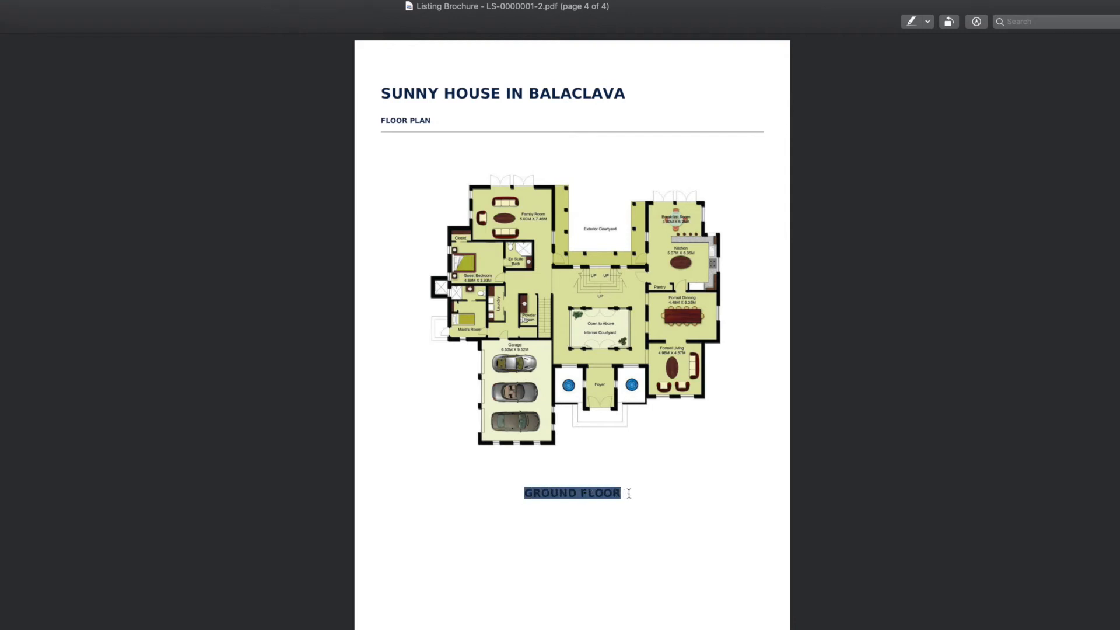
{"action": "left_click", "coordinate": [629, 493]}
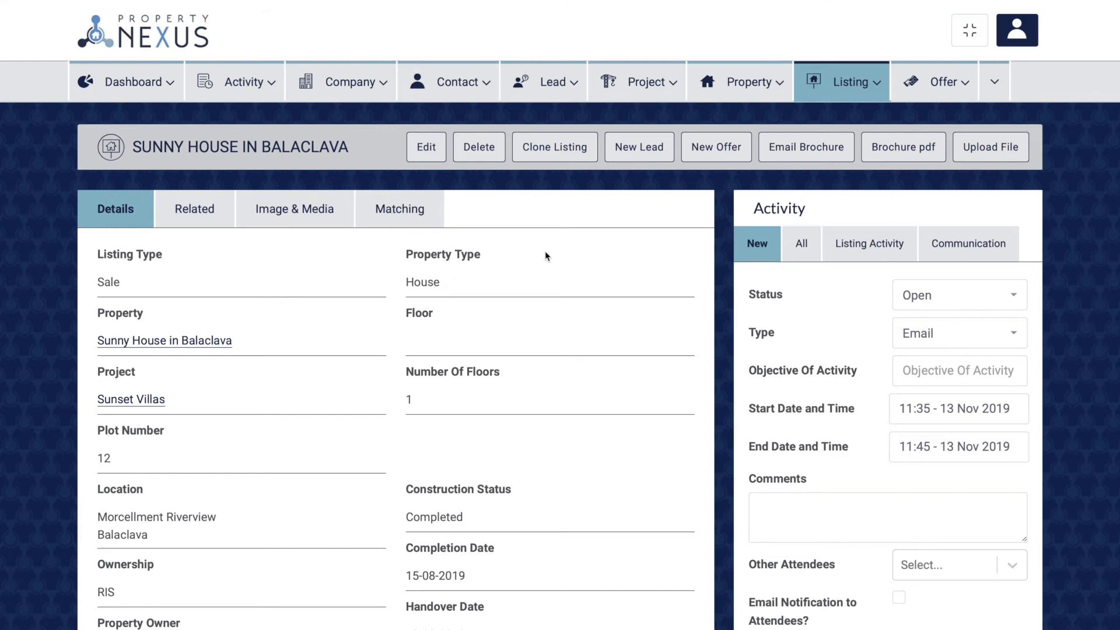
Step: Upload all images from the Listing 2 - House folder to the Sunny House in Balaclava listing's media
{"action": "left_click", "coordinate": [272, 210]}
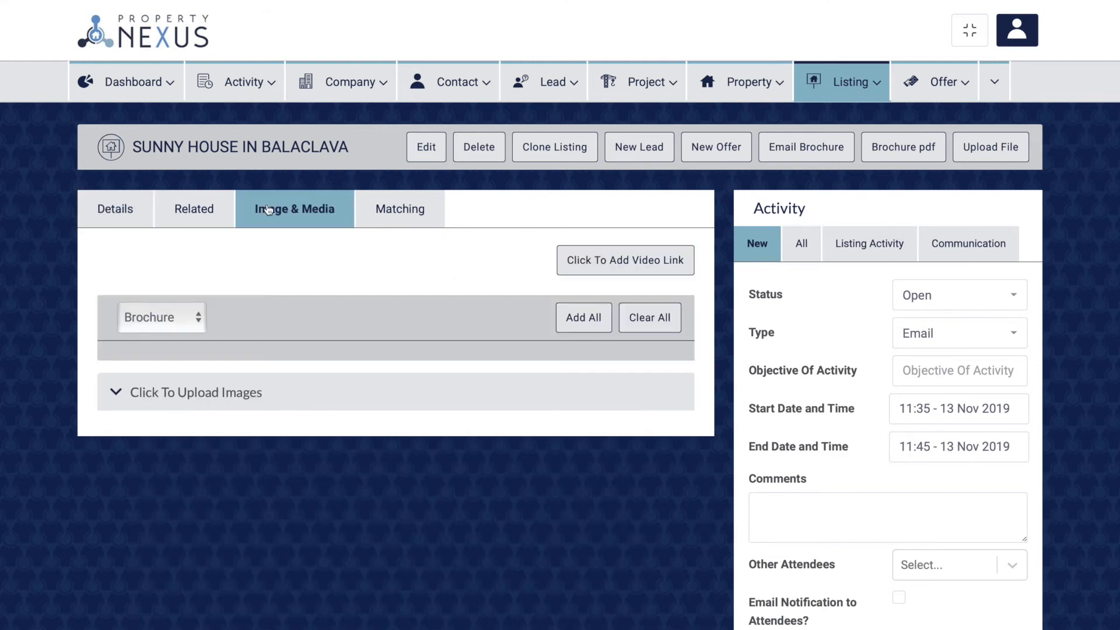
{"action": "left_click", "coordinate": [285, 393]}
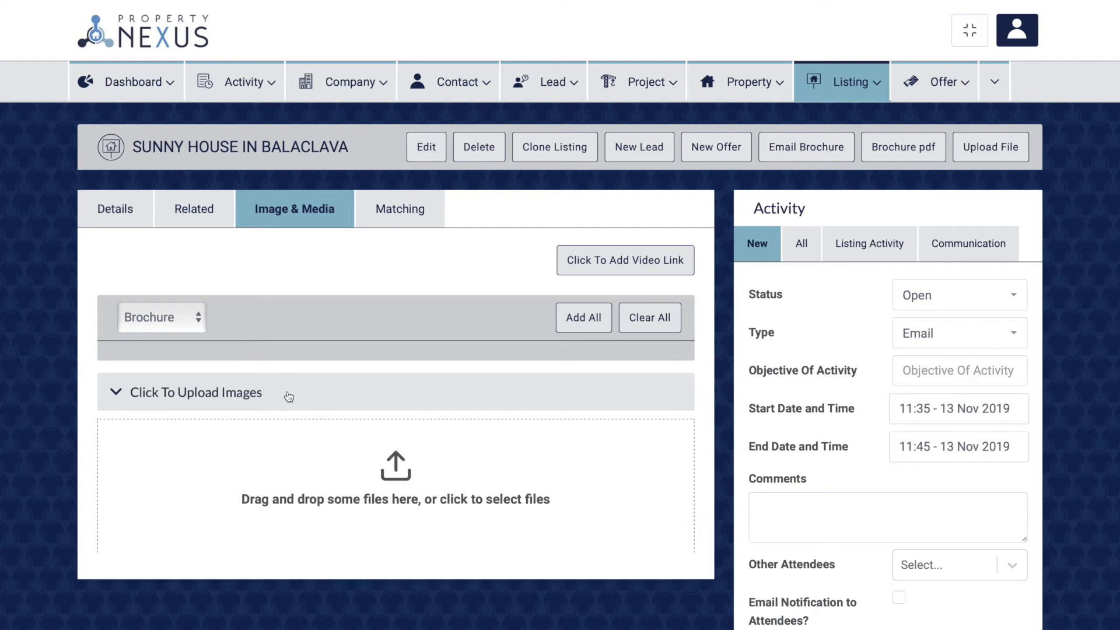
{"action": "left_click", "coordinate": [386, 461]}
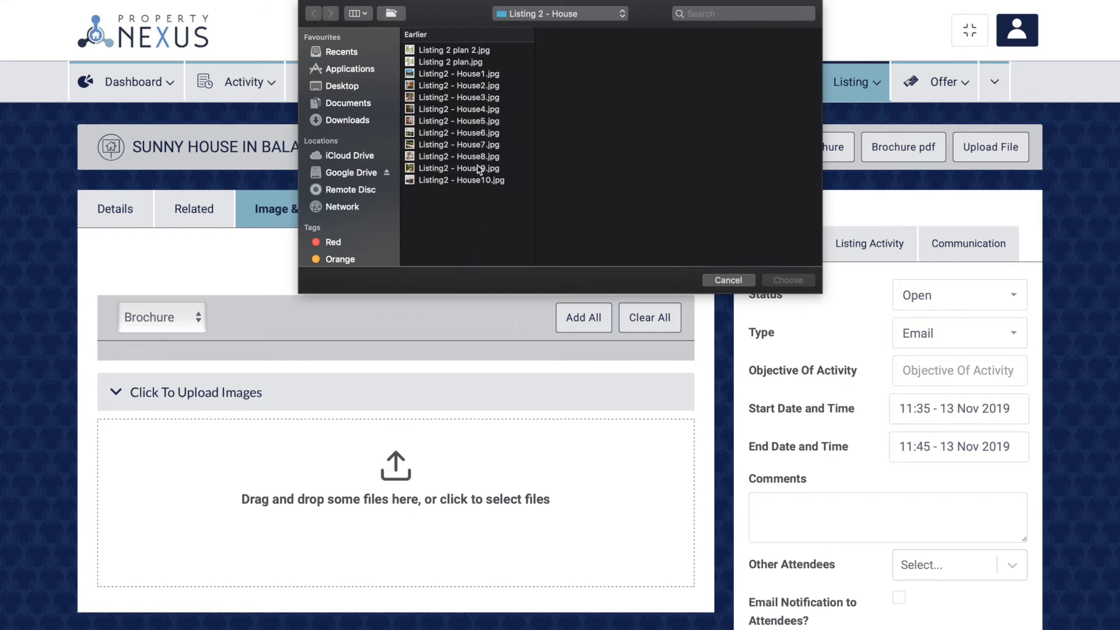
{"action": "left_click_drag", "start_coordinate": [478, 190], "coordinate": [439, 52]}
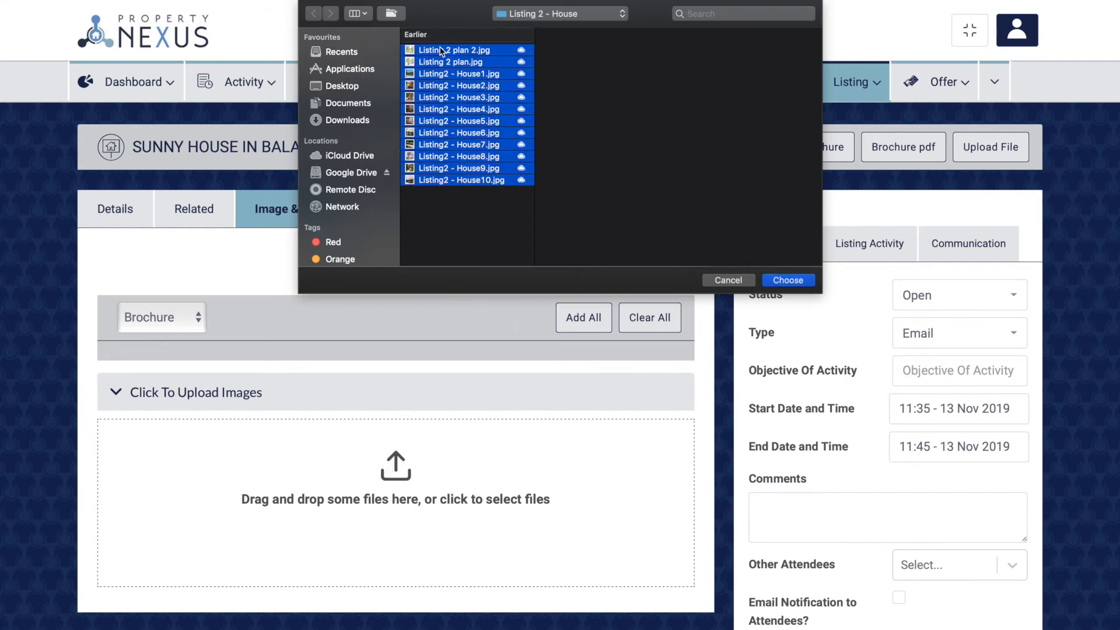
{"action": "left_click", "coordinate": [788, 280]}
{"action": "scroll", "coordinate": [338, 449], "scroll_direction": "down", "scroll_amount": 10}
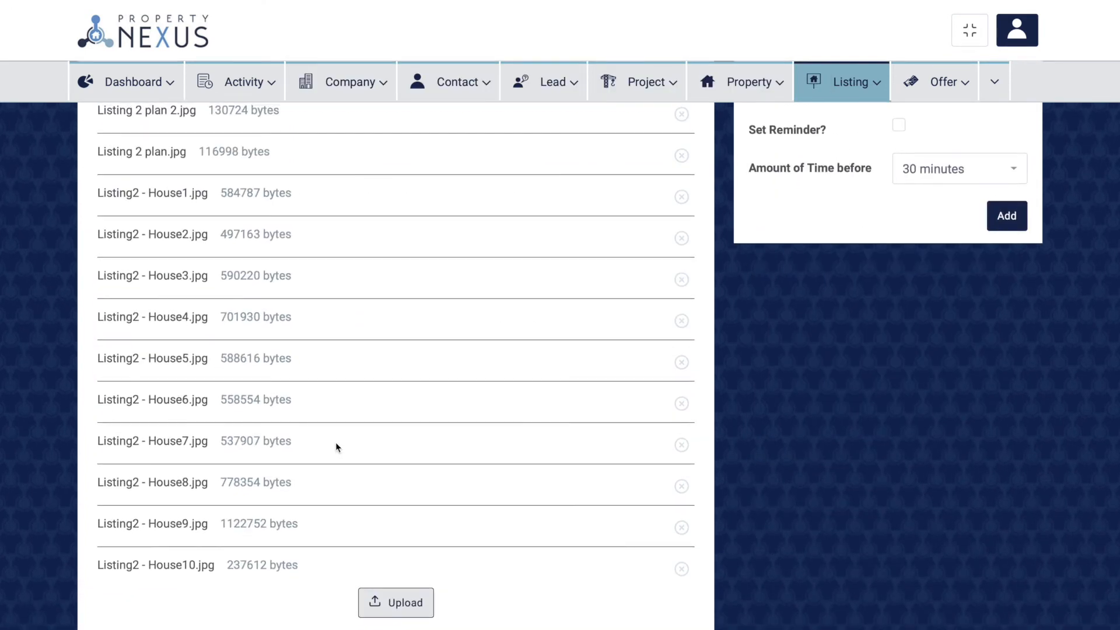
{"action": "left_click", "coordinate": [398, 598]}
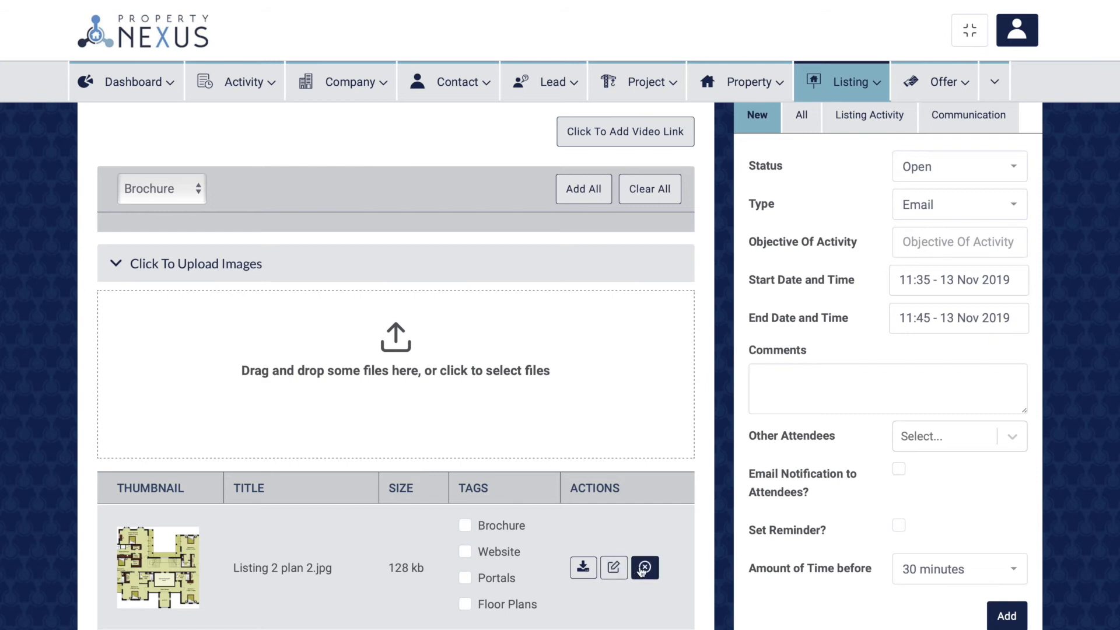
Step: Rename the uploaded image Listing 2 plan 2.jpg as Ground Floor
{"action": "left_click", "coordinate": [614, 569]}
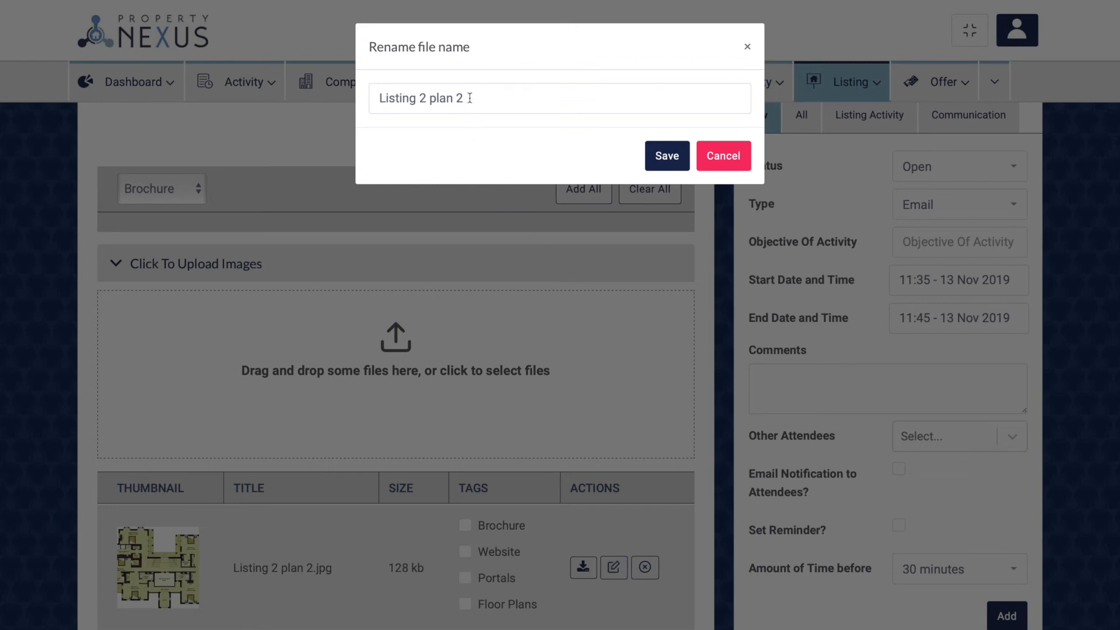
{"action": "left_click_drag", "start_coordinate": [469, 98], "coordinate": [368, 92]}
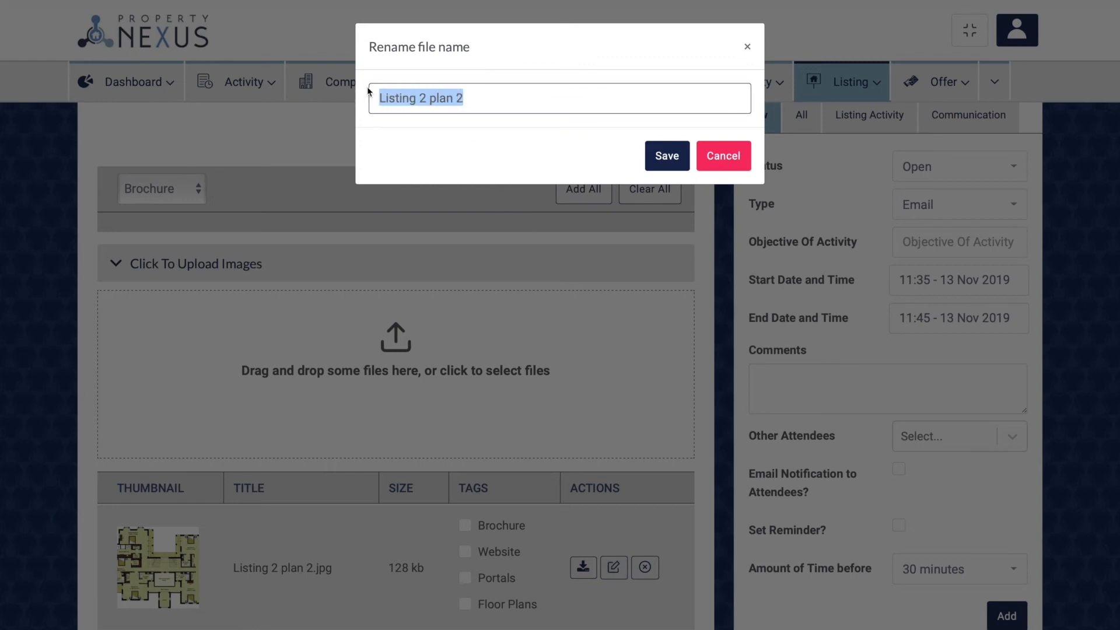
{"action": "type", "text": "Ground"}
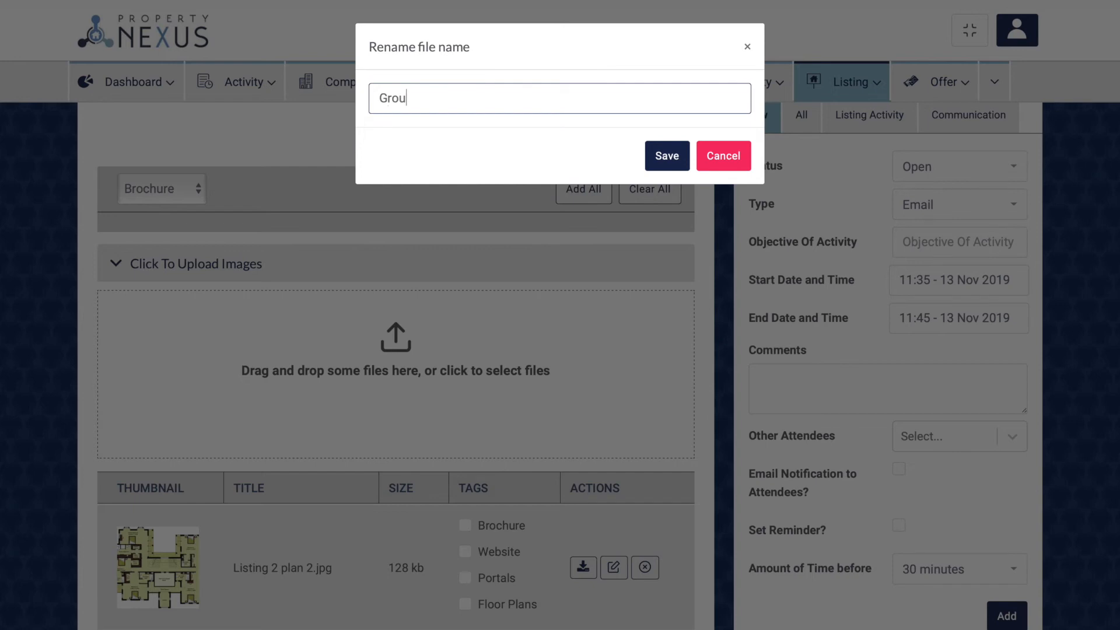
{"action": "type", "text": " Floor"}
{"action": "left_click", "coordinate": [662, 154]}
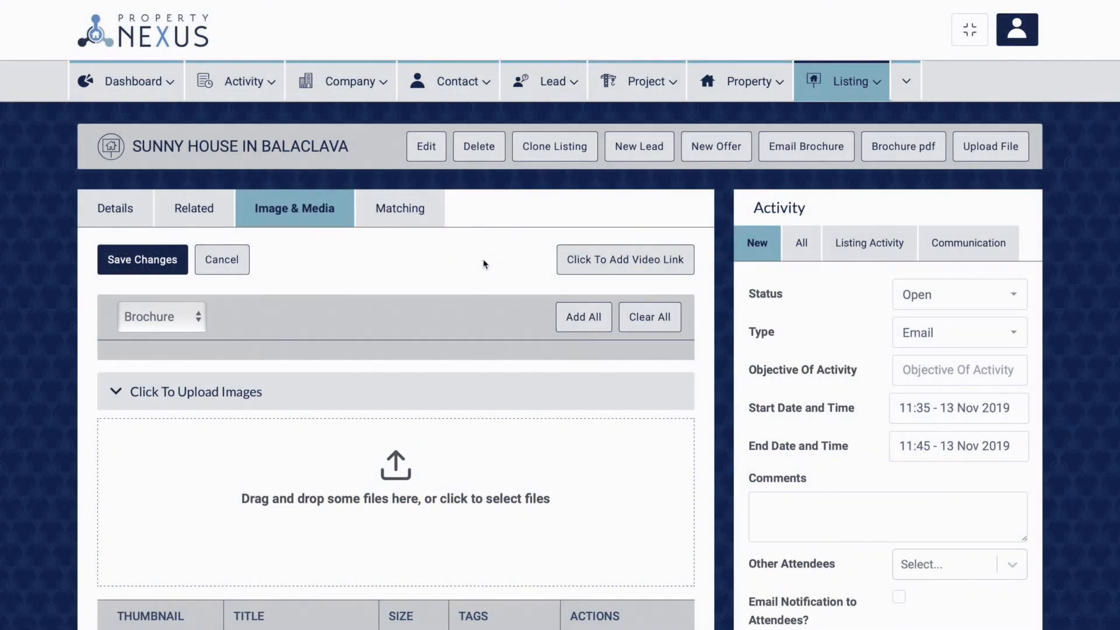
Step: Tag the Ground Floor.jpg image with Brochure, Portals and Floor Plans
{"action": "scroll", "coordinate": [483, 264], "scroll_direction": "down", "scroll_amount": 1}
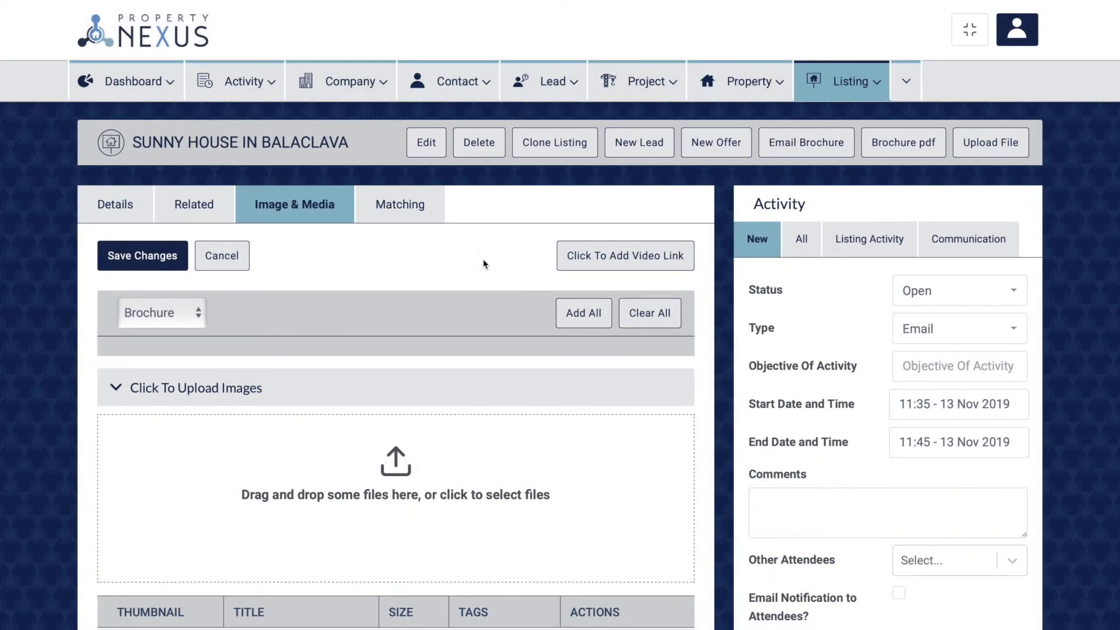
{"action": "scroll", "coordinate": [483, 264], "scroll_direction": "down", "scroll_amount": 3}
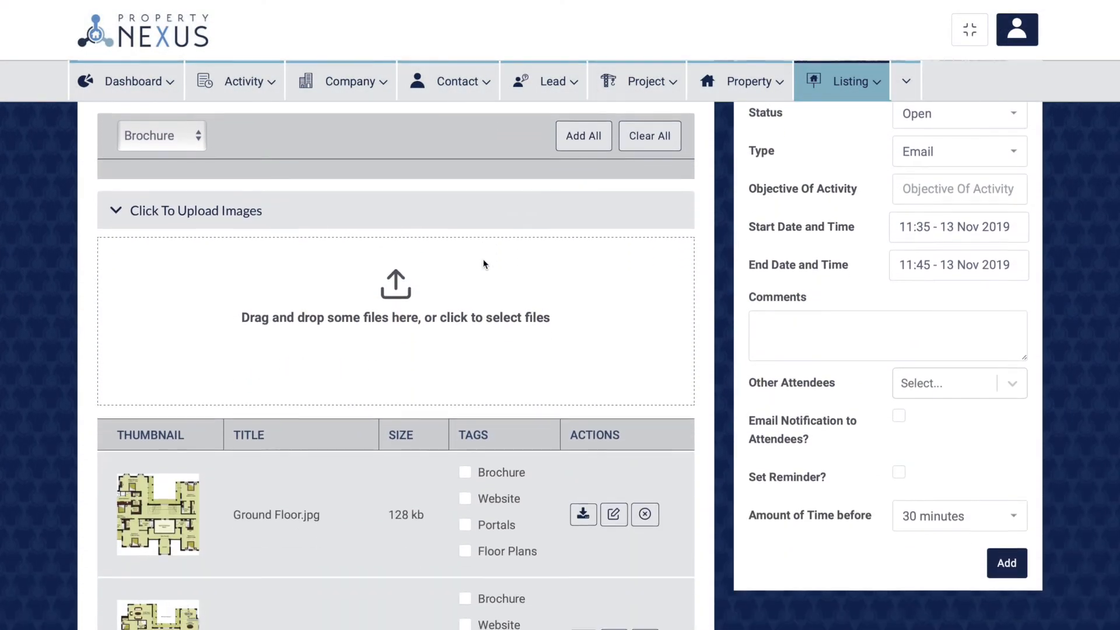
{"action": "scroll", "coordinate": [483, 264], "scroll_direction": "down", "scroll_amount": 1}
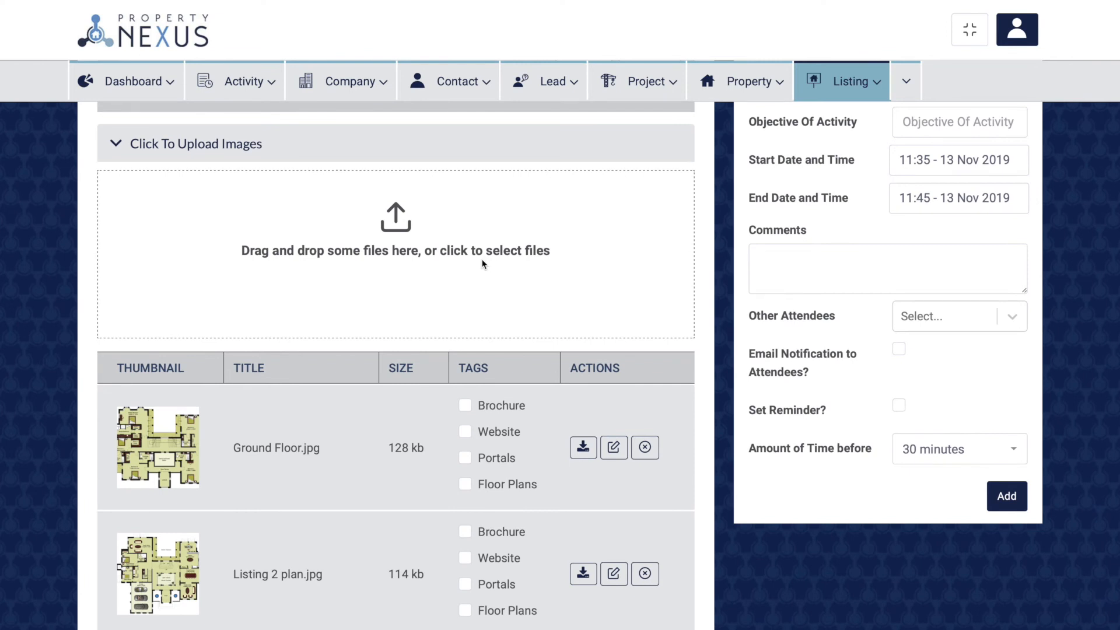
{"action": "left_click", "coordinate": [465, 405]}
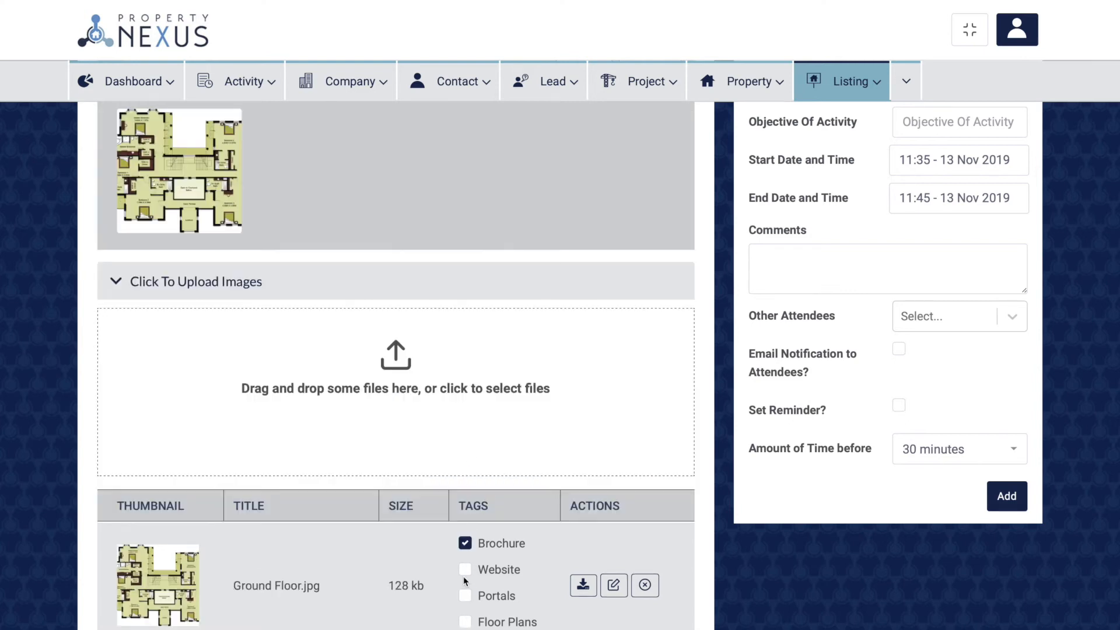
{"action": "left_click", "coordinate": [466, 597]}
{"action": "left_click", "coordinate": [466, 623]}
Step: Add all images to the listing's Brochure set and switch to viewing the Website image set
{"action": "scroll", "coordinate": [467, 625], "scroll_direction": "up", "scroll_amount": 5}
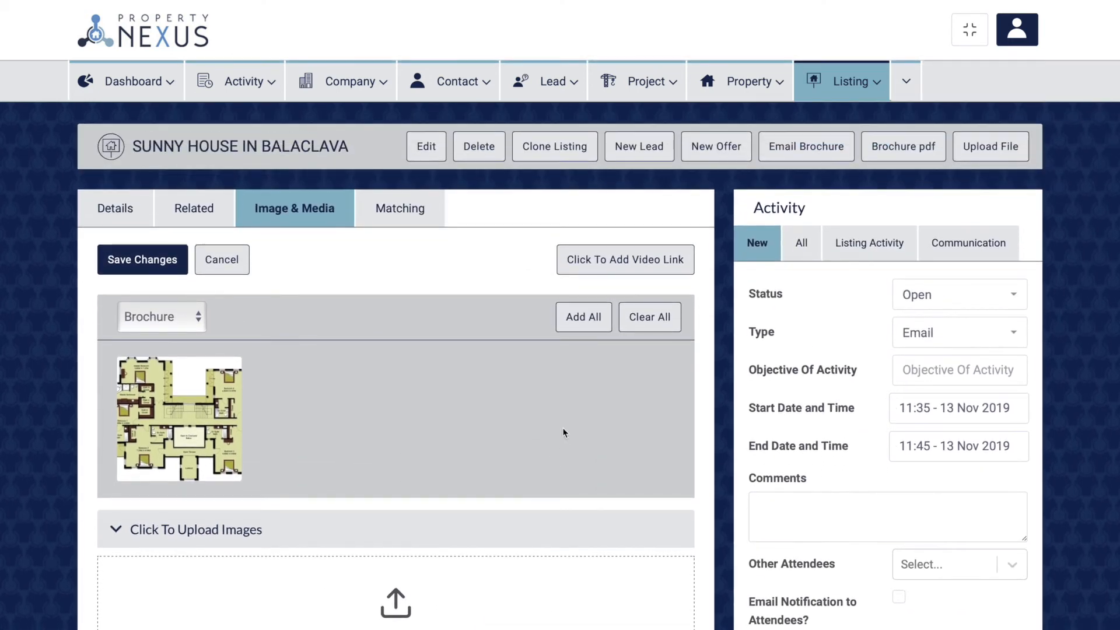
{"action": "left_click", "coordinate": [583, 319]}
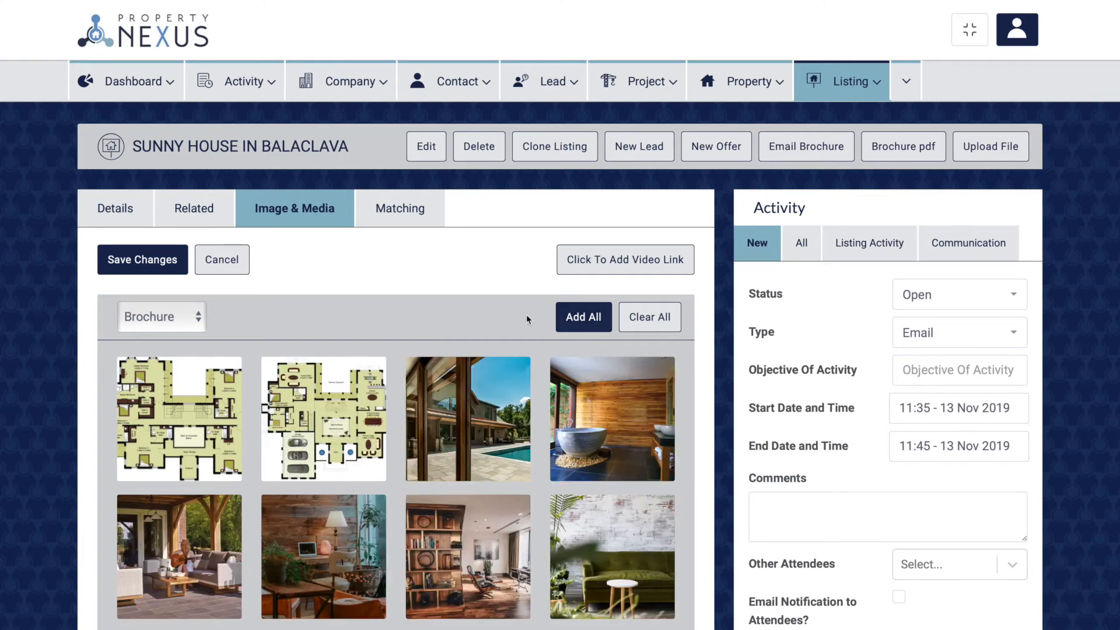
{"action": "left_click", "coordinate": [184, 317]}
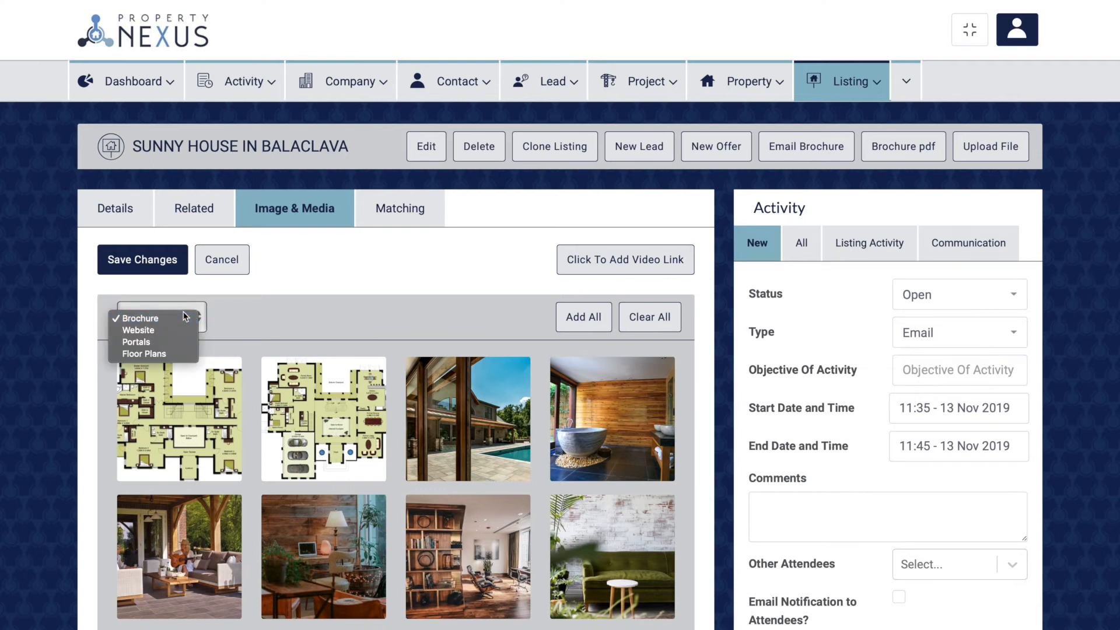
{"action": "left_click", "coordinate": [178, 329]}
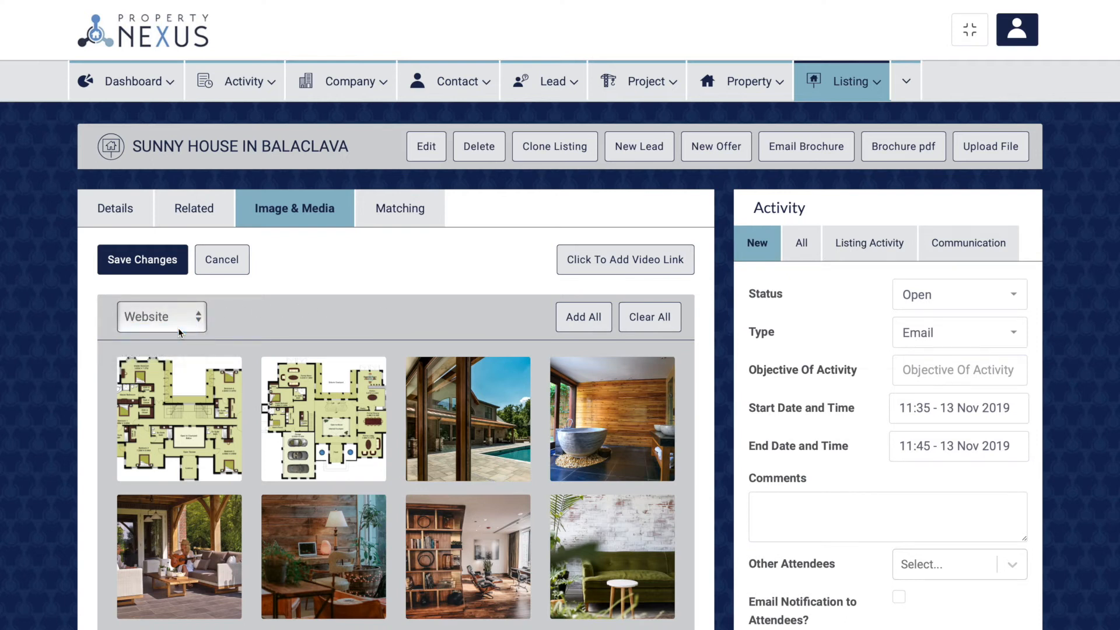
{"action": "scroll", "coordinate": [178, 328], "scroll_direction": "down", "scroll_amount": 3}
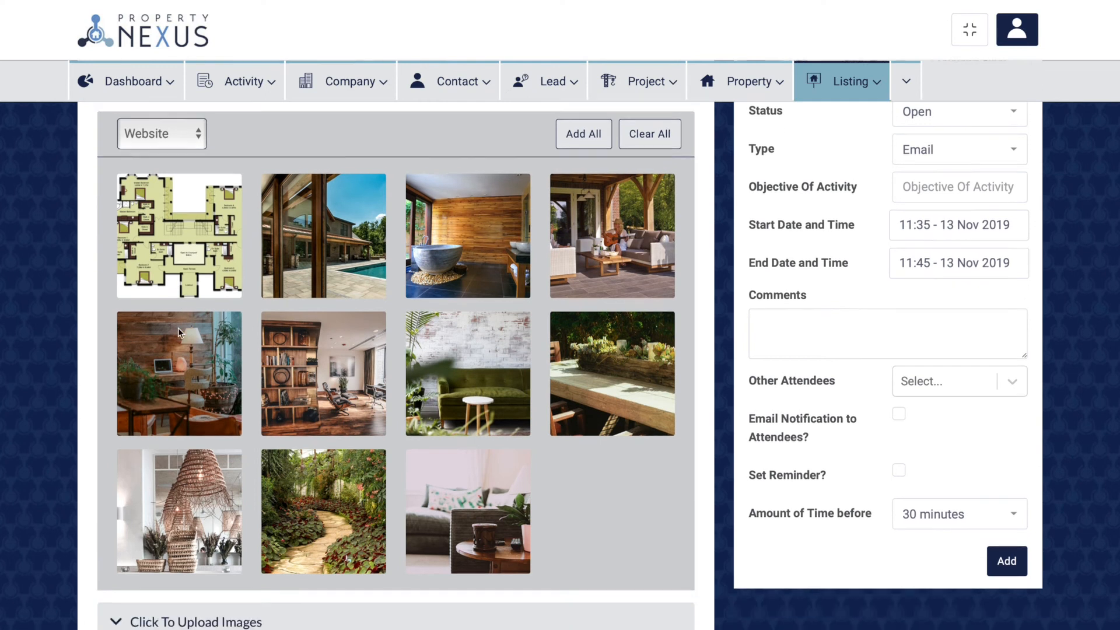
{"action": "scroll", "coordinate": [177, 327], "scroll_direction": "down", "scroll_amount": 8}
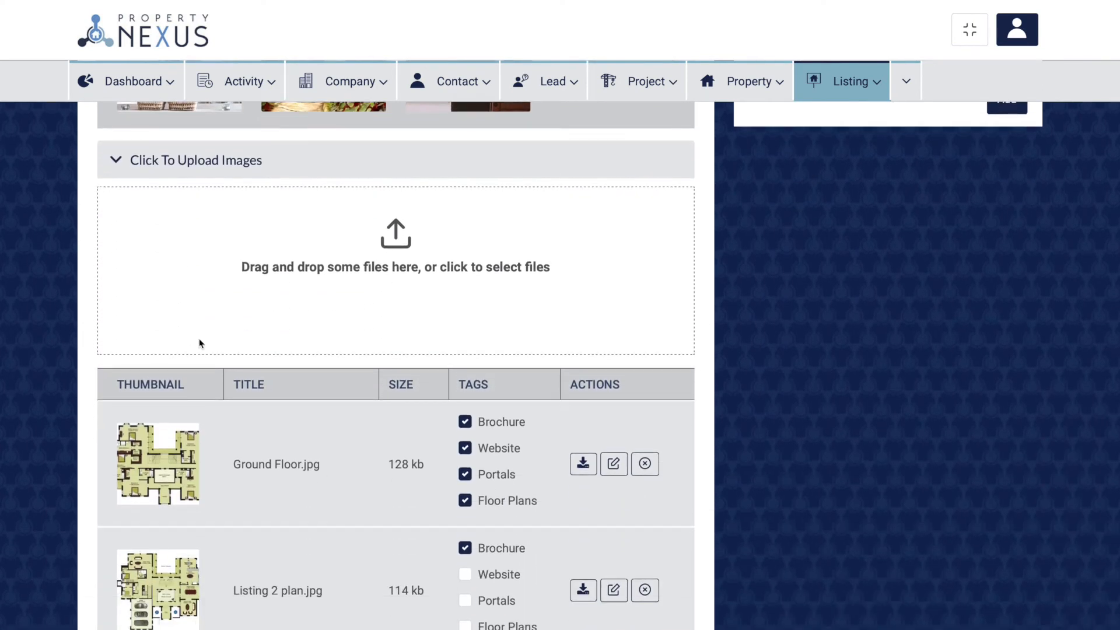
Step: Remove the Brochure, Website and Floor Plans tags from Ground Floor.jpg
{"action": "left_click", "coordinate": [465, 422]}
{"action": "left_click", "coordinate": [465, 448]}
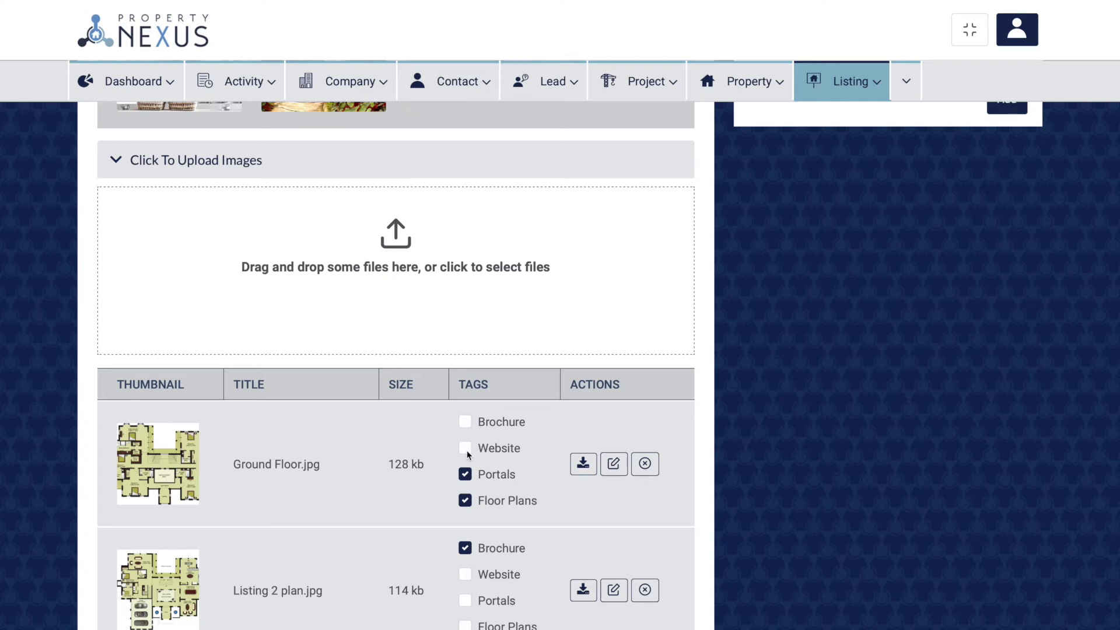
{"action": "left_click", "coordinate": [465, 500]}
{"action": "scroll", "coordinate": [446, 479], "scroll_direction": "up", "scroll_amount": 4}
{"action": "scroll", "coordinate": [447, 482], "scroll_direction": "up", "scroll_amount": 6}
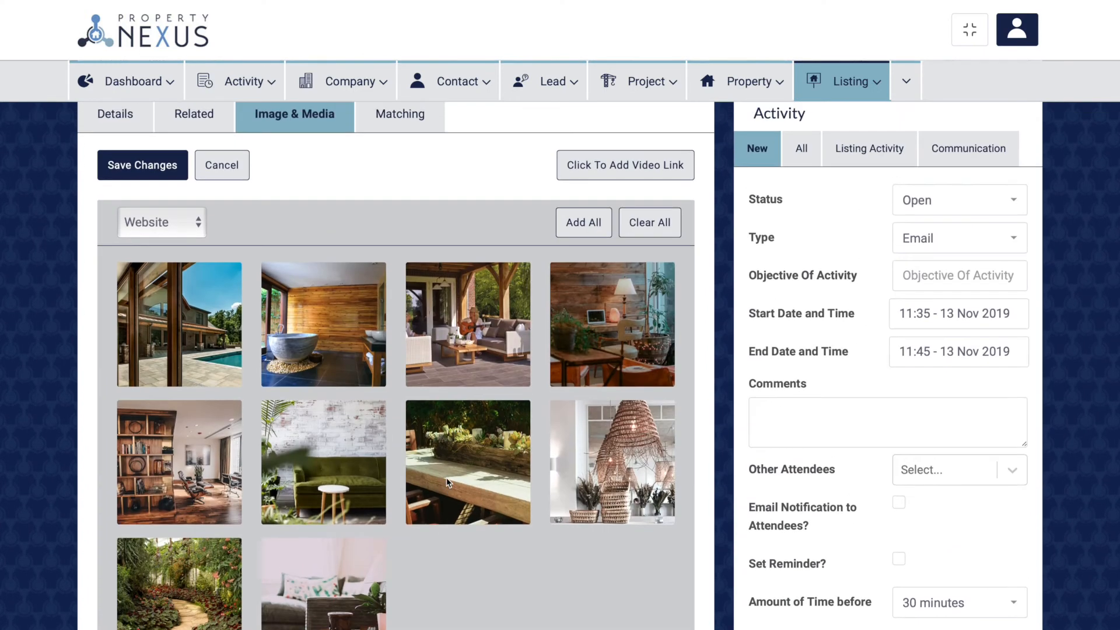
Step: Arrange the complete Website image set with the pool photo first and the stone bathtub photo second, and save the changes
{"action": "left_click", "coordinate": [651, 319]}
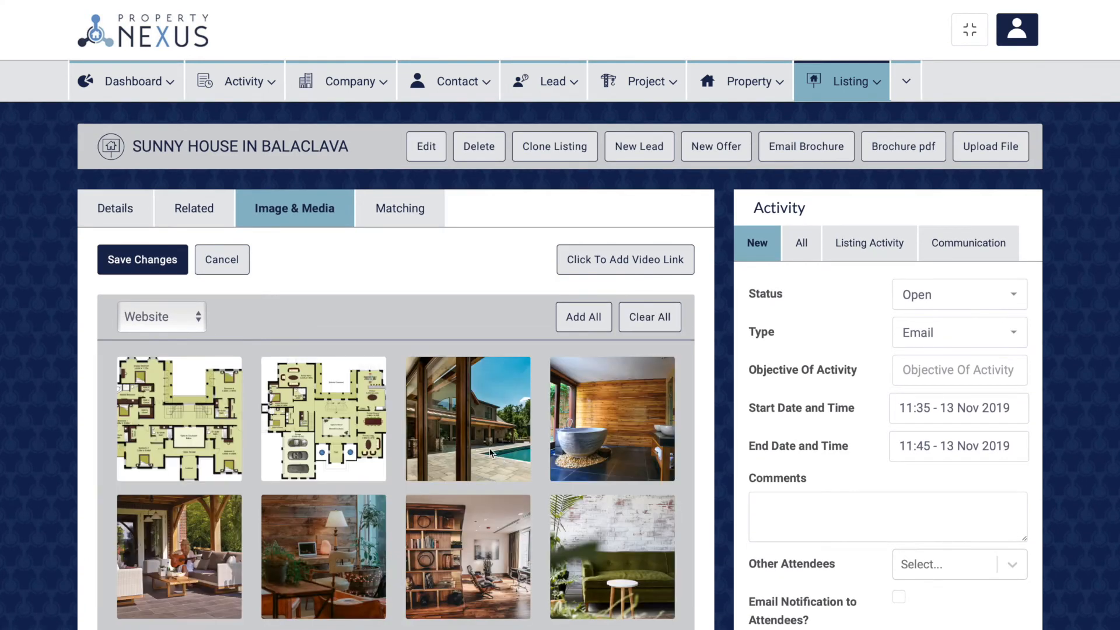
{"action": "left_click_drag", "start_coordinate": [489, 449], "coordinate": [189, 436]}
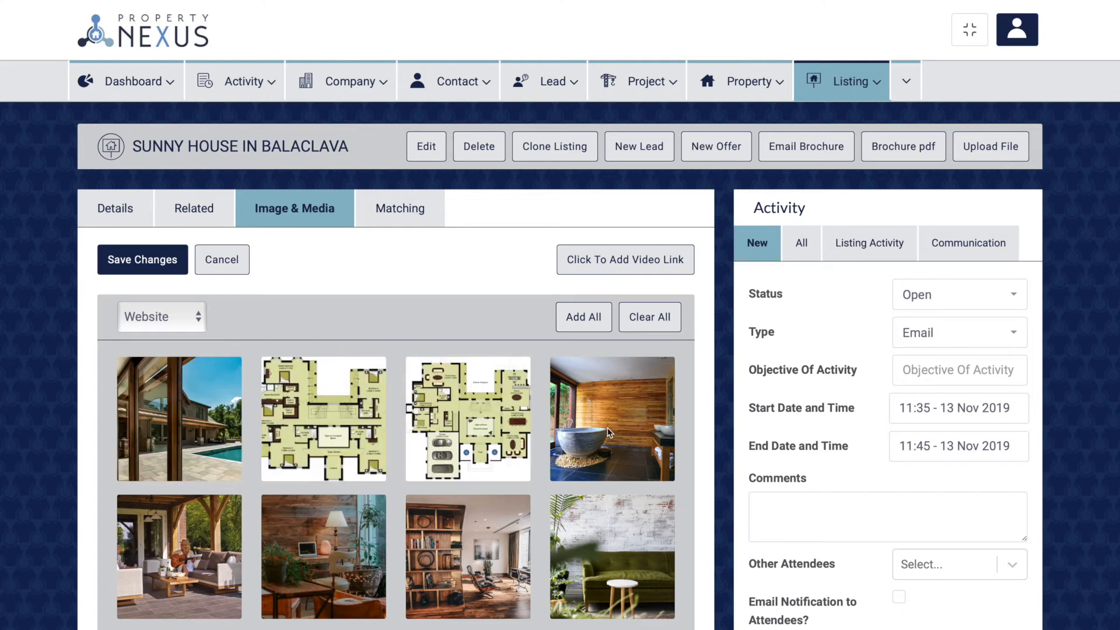
{"action": "left_click_drag", "start_coordinate": [606, 429], "coordinate": [285, 421]}
{"action": "scroll", "coordinate": [286, 423], "scroll_direction": "down", "scroll_amount": 3}
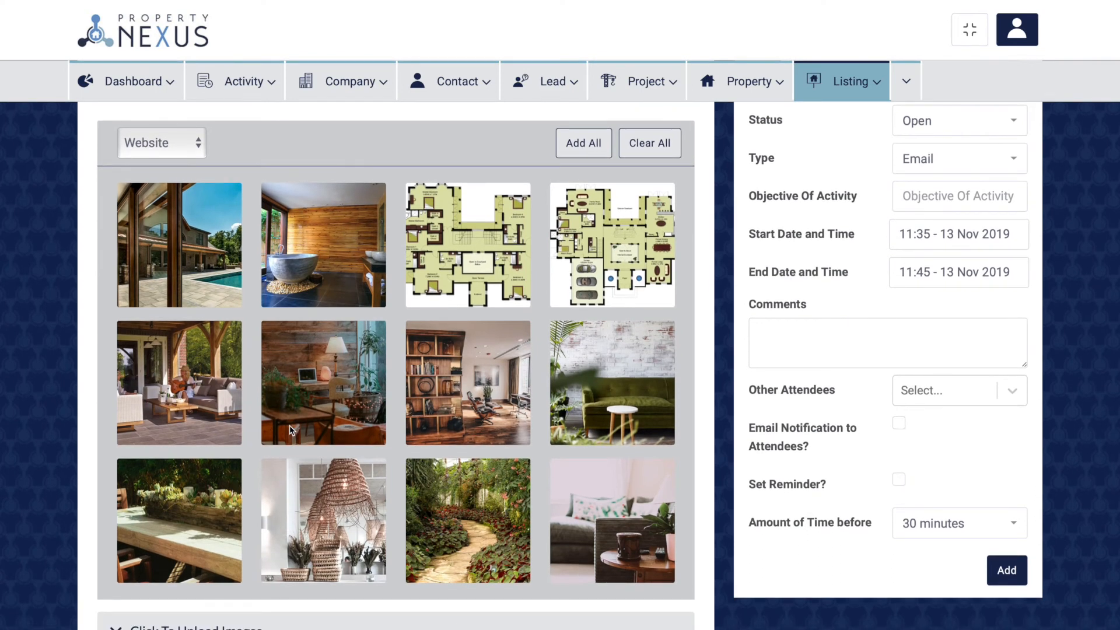
{"action": "scroll", "coordinate": [290, 430], "scroll_direction": "up", "scroll_amount": 3}
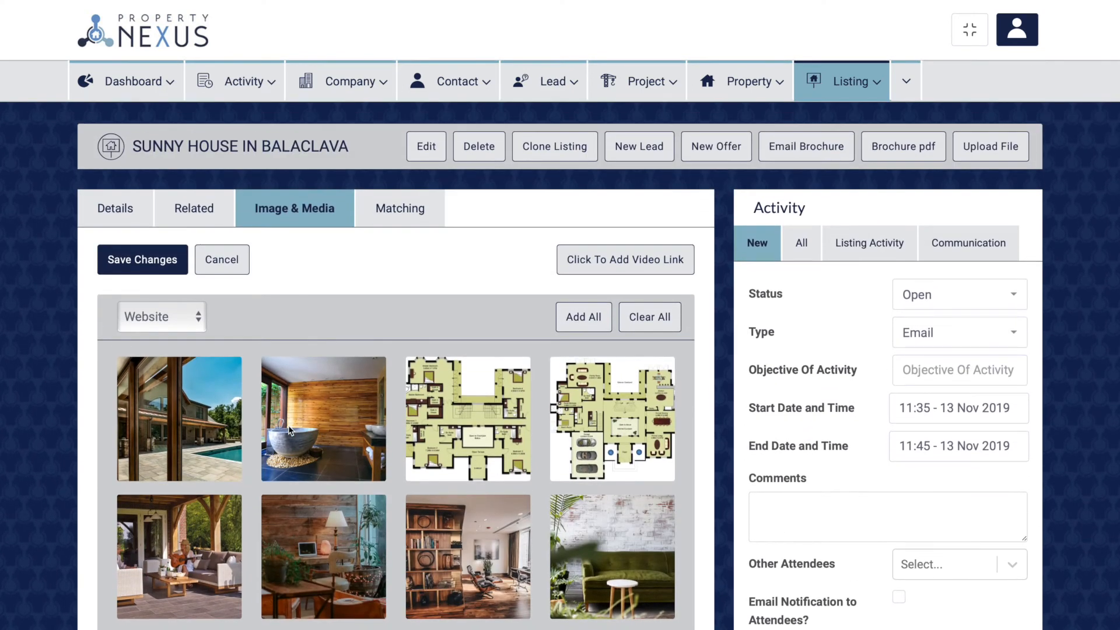
{"action": "left_click", "coordinate": [150, 263]}
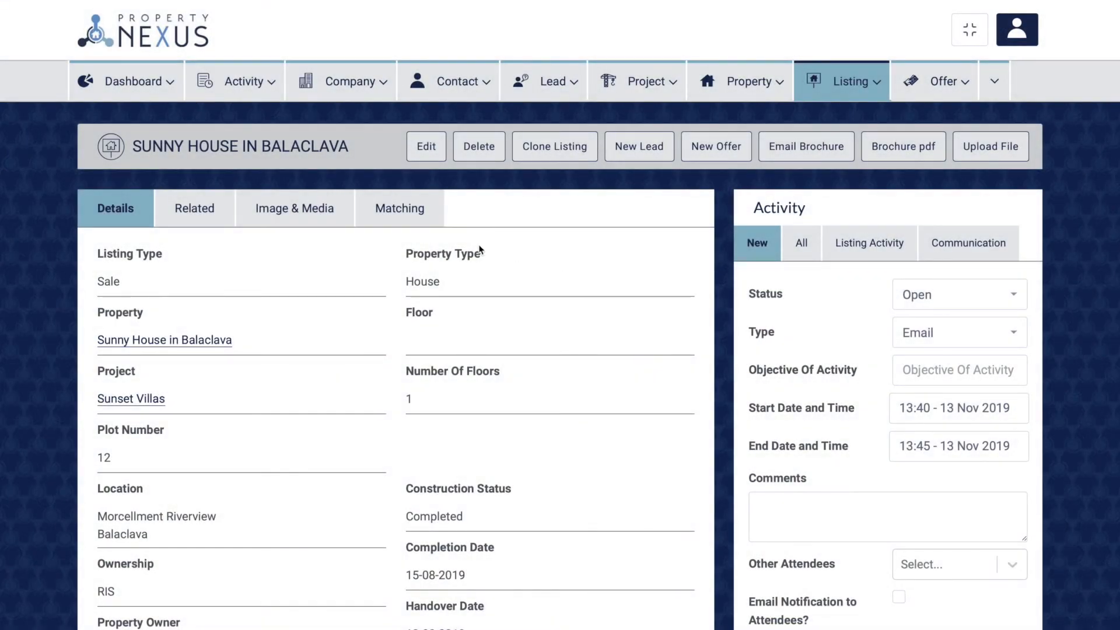
Step: Upload all images from the Listing 2 - House folder to the Sunny House in Balaclava listing's empty media section
{"action": "left_click", "coordinate": [264, 216]}
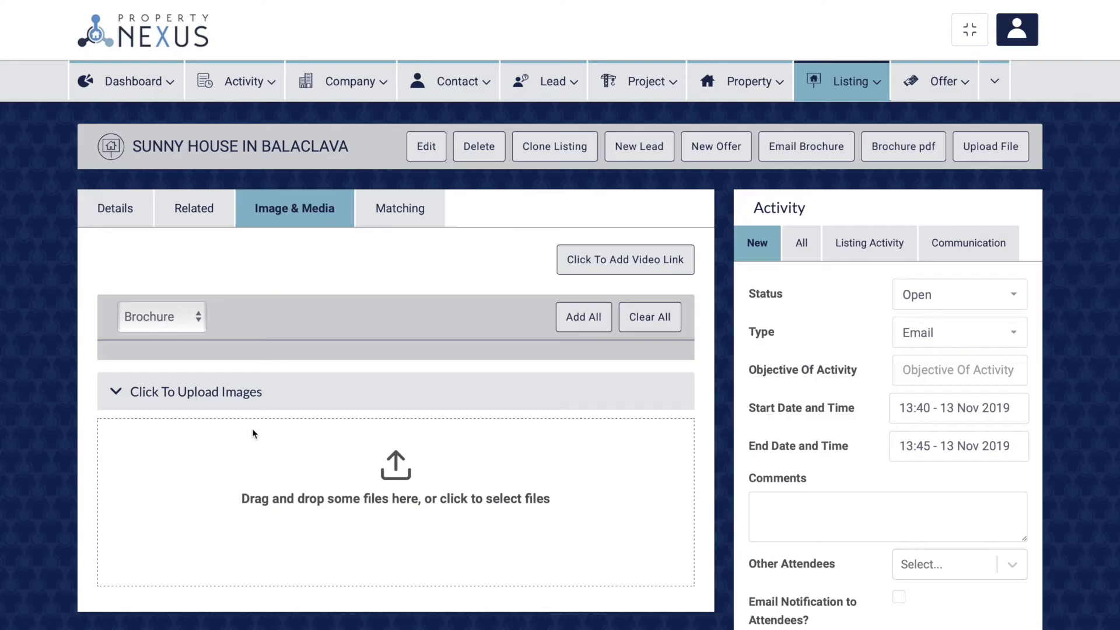
{"action": "left_click", "coordinate": [253, 433]}
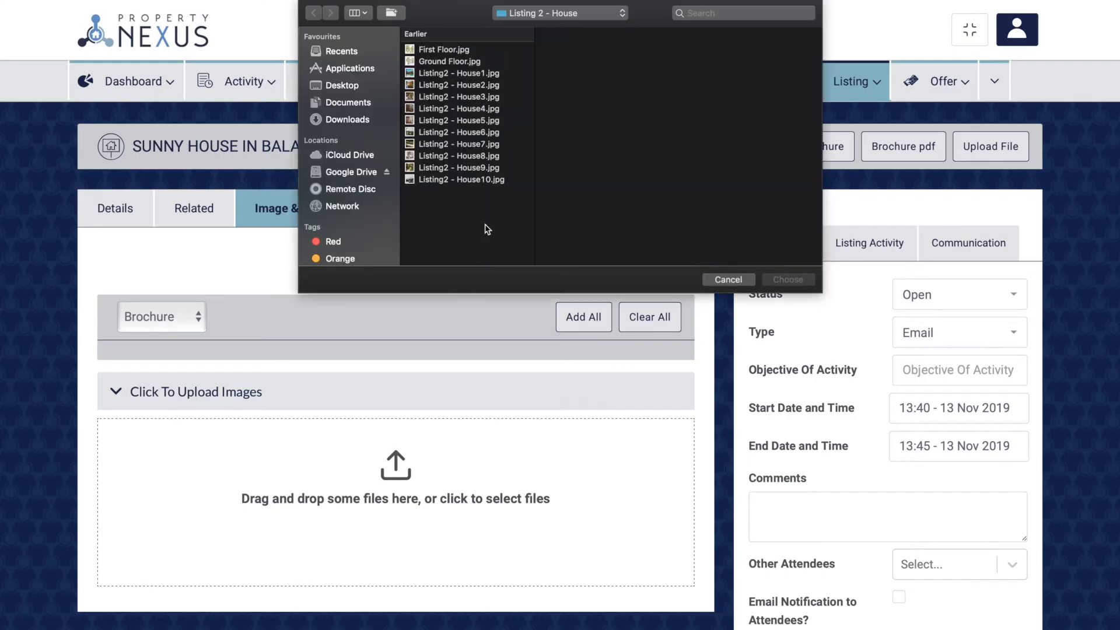
{"action": "key", "text": "super+a"}
{"action": "left_click", "coordinate": [788, 279]}
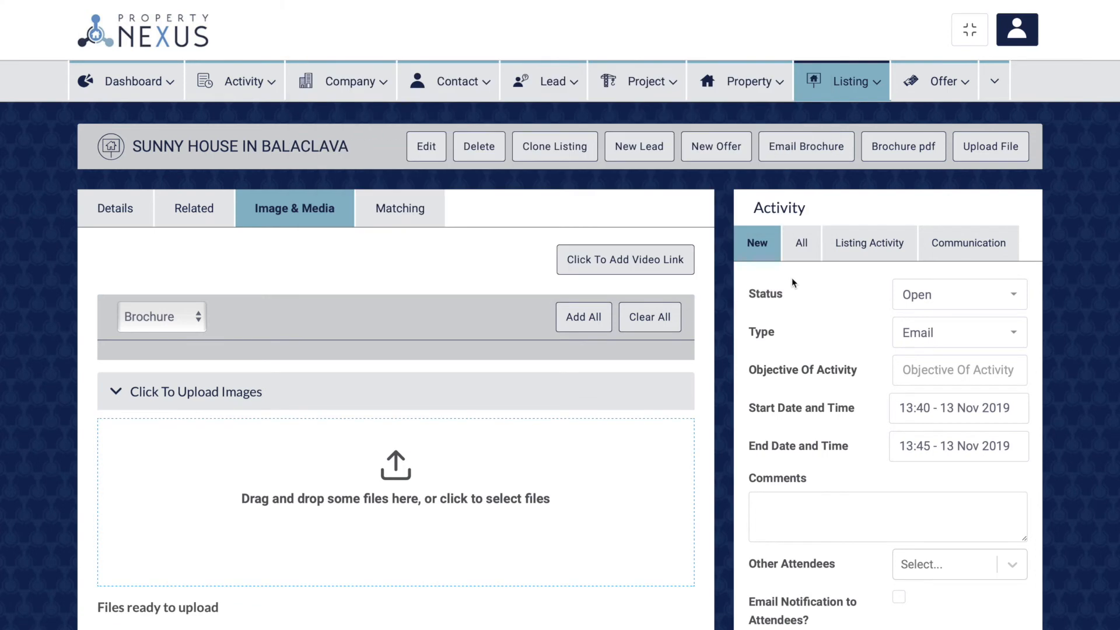
{"action": "scroll", "coordinate": [505, 444], "scroll_direction": "down", "scroll_amount": 10}
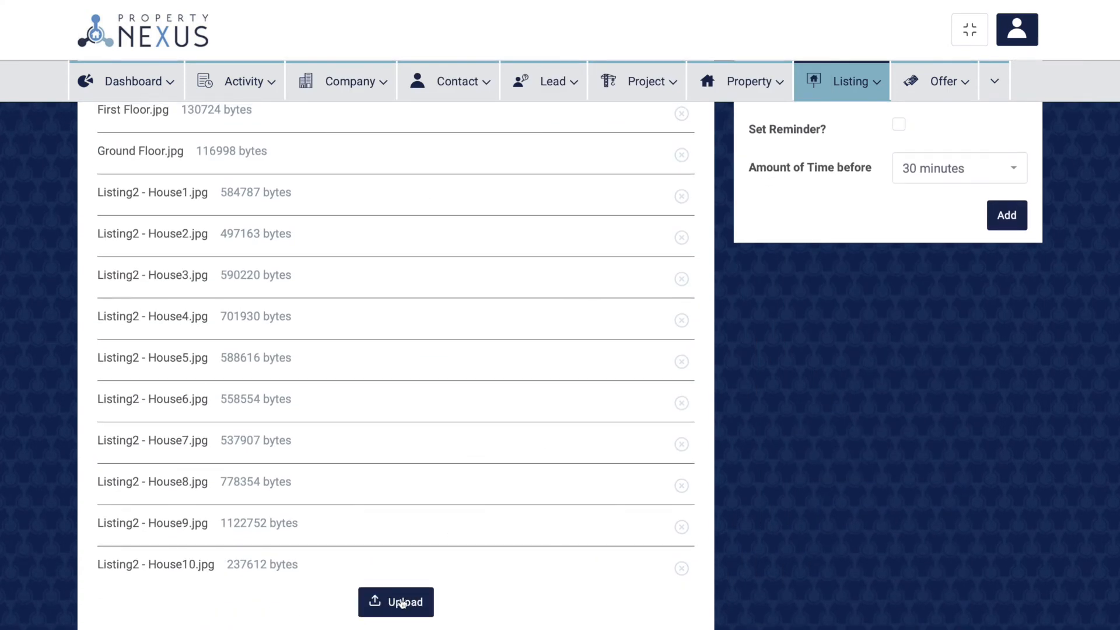
{"action": "left_click", "coordinate": [401, 602]}
Step: Add all uploaded images to both the Website and Portals sets
{"action": "left_click", "coordinate": [187, 197]}
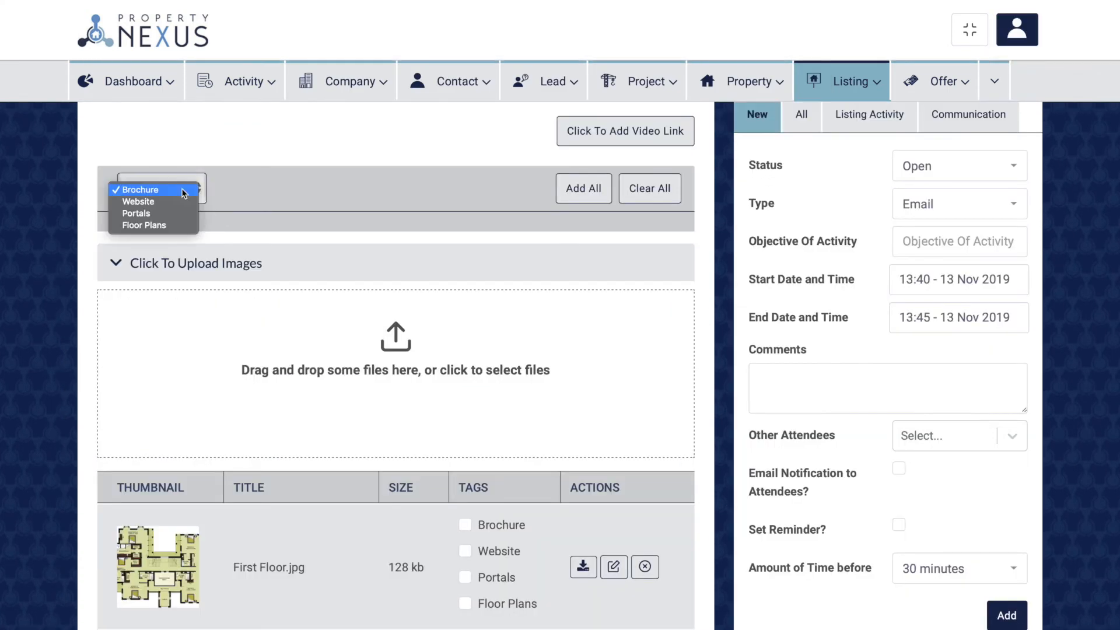
{"action": "left_click", "coordinate": [178, 201]}
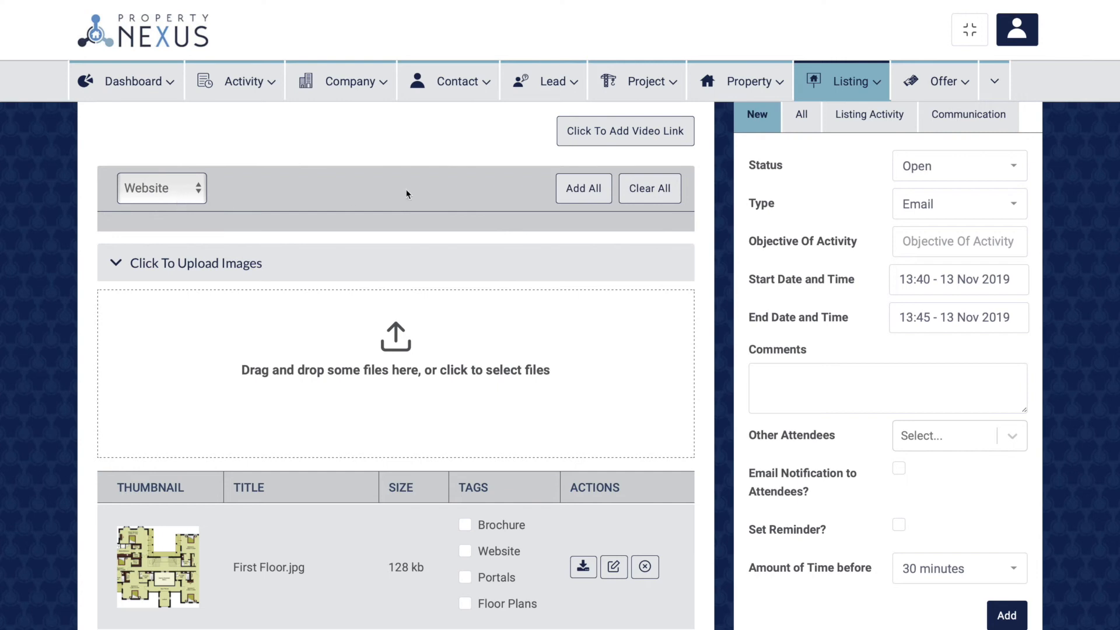
{"action": "left_click", "coordinate": [570, 188]}
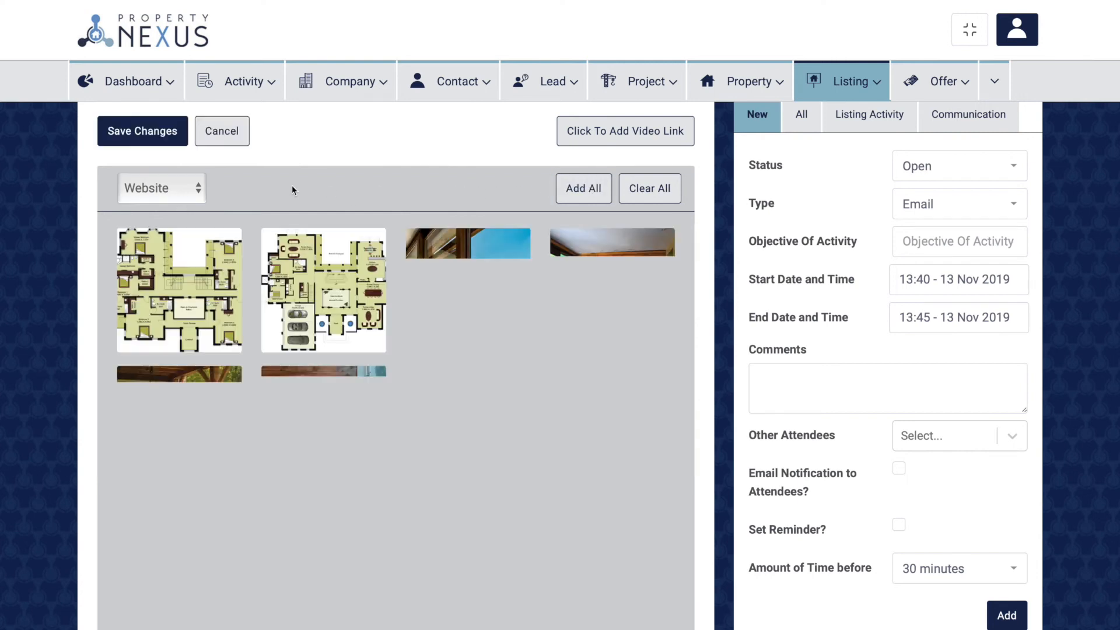
{"action": "left_click", "coordinate": [153, 188]}
{"action": "left_click", "coordinate": [149, 200]}
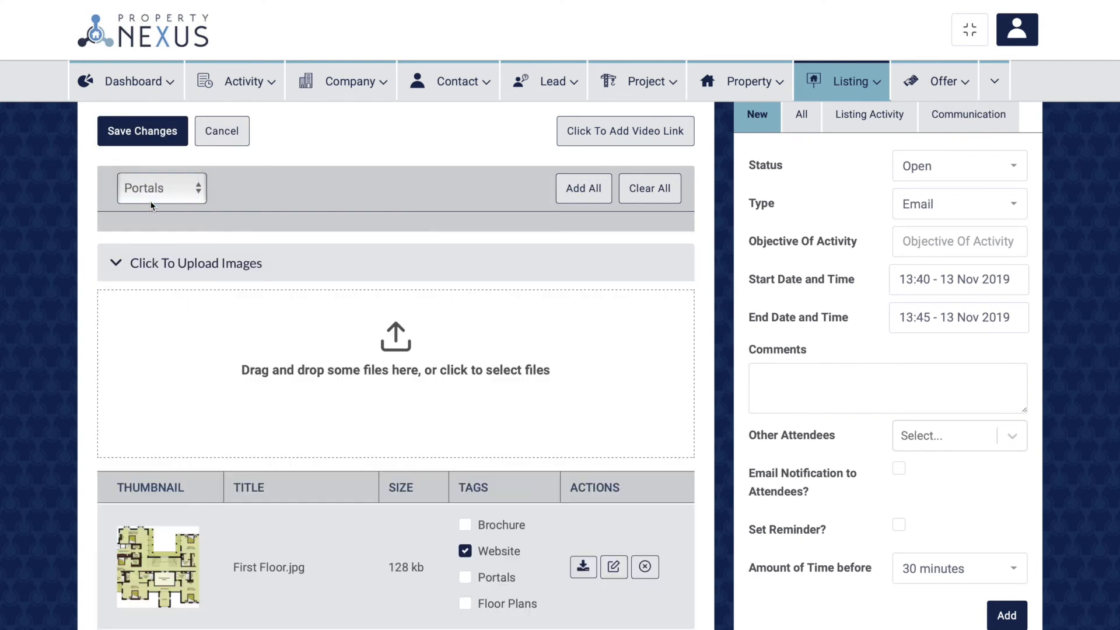
{"action": "left_click", "coordinate": [583, 188]}
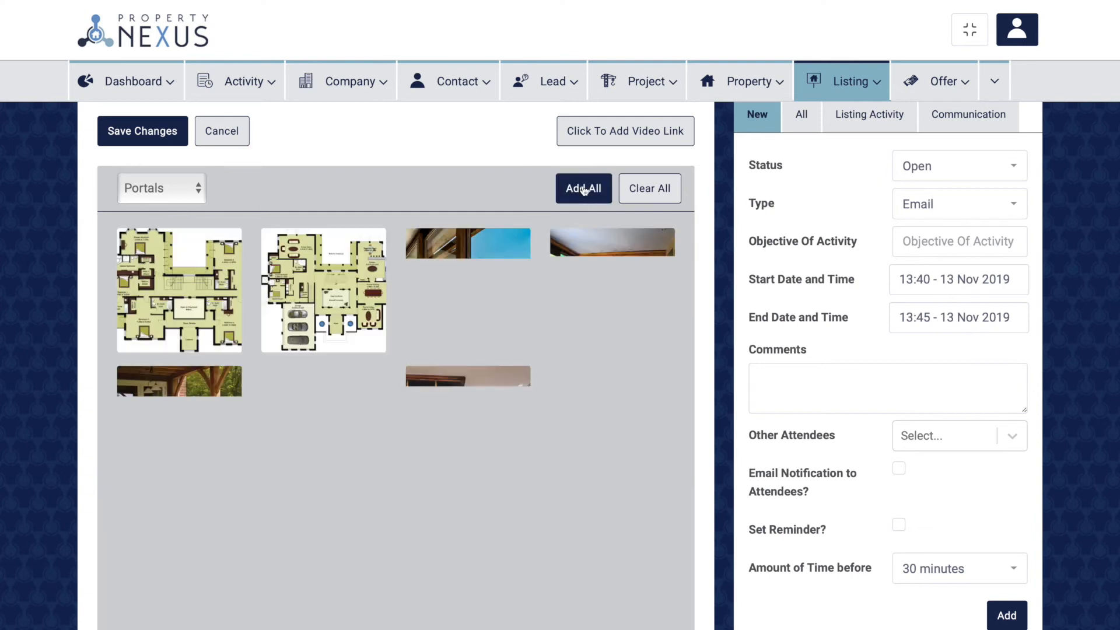
Step: Tag the floor plan images with Floor Plans and selected photos, including House1, House2 and House4, with Brochure
{"action": "scroll", "coordinate": [525, 230], "scroll_direction": "down", "scroll_amount": 10}
{"action": "scroll", "coordinate": [523, 236], "scroll_direction": "down", "scroll_amount": 4}
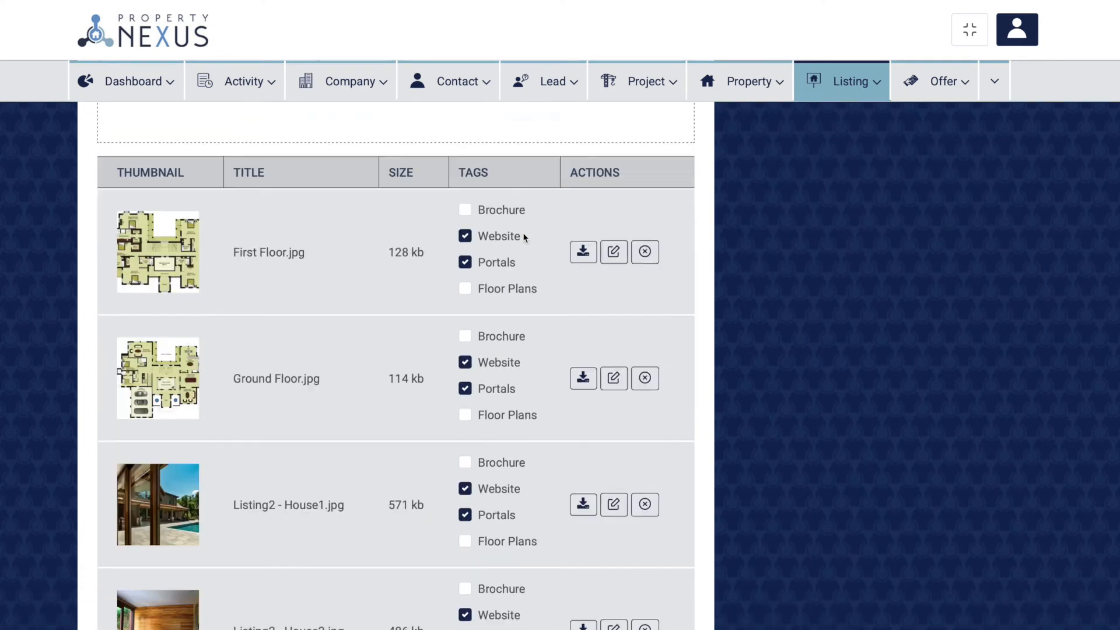
{"action": "left_click", "coordinate": [465, 249]}
{"action": "scroll", "coordinate": [449, 377], "scroll_direction": "down", "scroll_amount": 15}
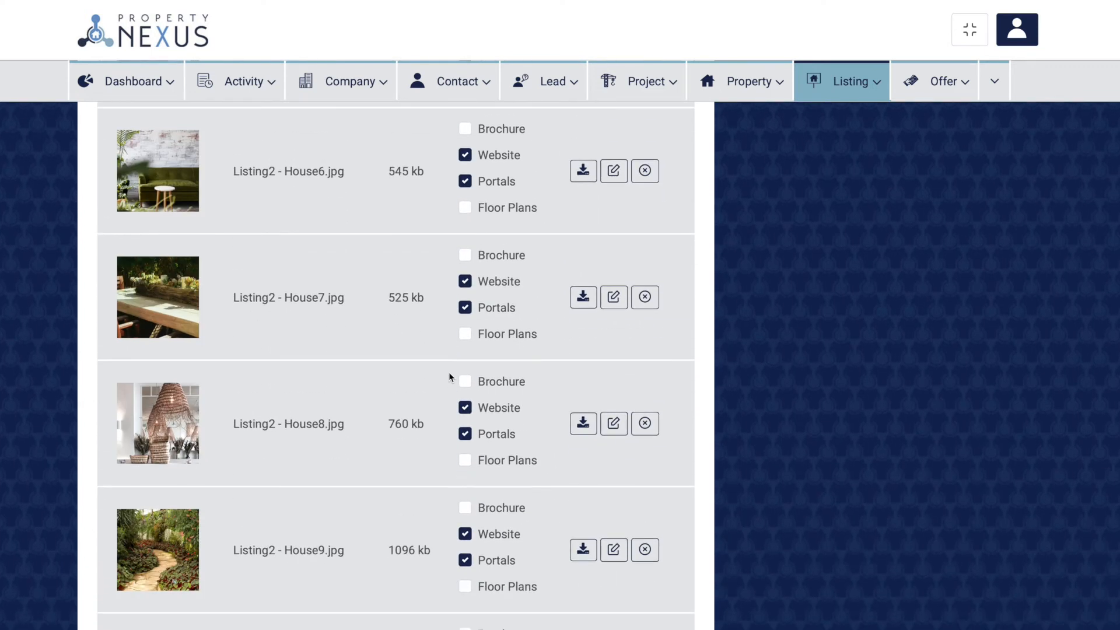
{"action": "scroll", "coordinate": [449, 377], "scroll_direction": "down", "scroll_amount": 2}
{"action": "scroll", "coordinate": [449, 376], "scroll_direction": "up", "scroll_amount": 10}
{"action": "left_click", "coordinate": [466, 156]}
{"action": "scroll", "coordinate": [468, 153], "scroll_direction": "up", "scroll_amount": 3}
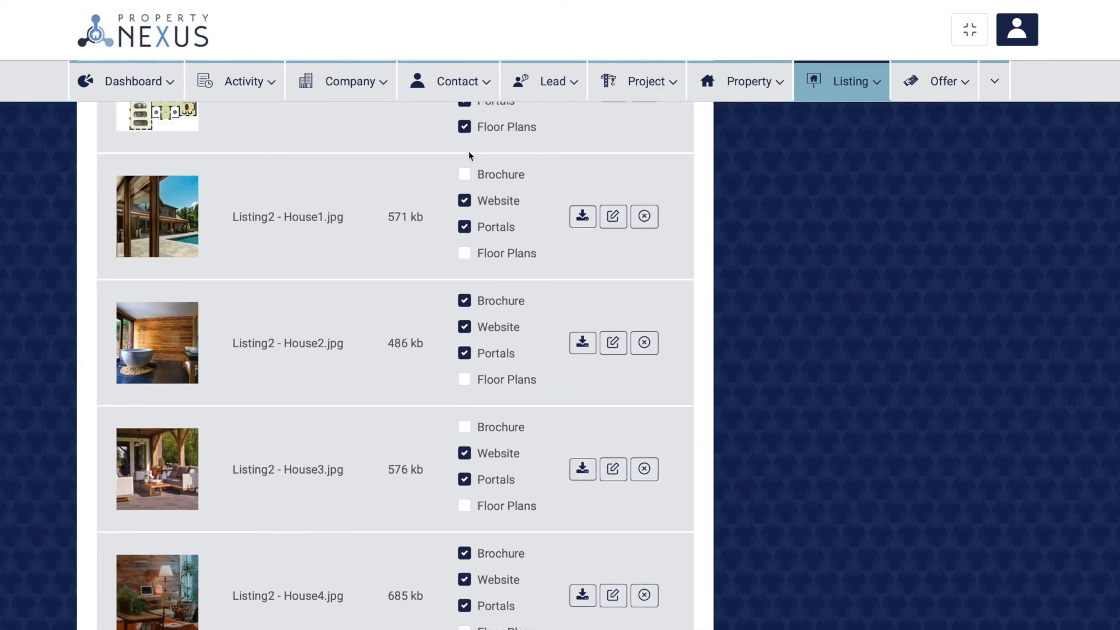
{"action": "left_click", "coordinate": [465, 174]}
{"action": "scroll", "coordinate": [465, 177], "scroll_direction": "up", "scroll_amount": 11}
{"action": "scroll", "coordinate": [465, 179], "scroll_direction": "up", "scroll_amount": 6}
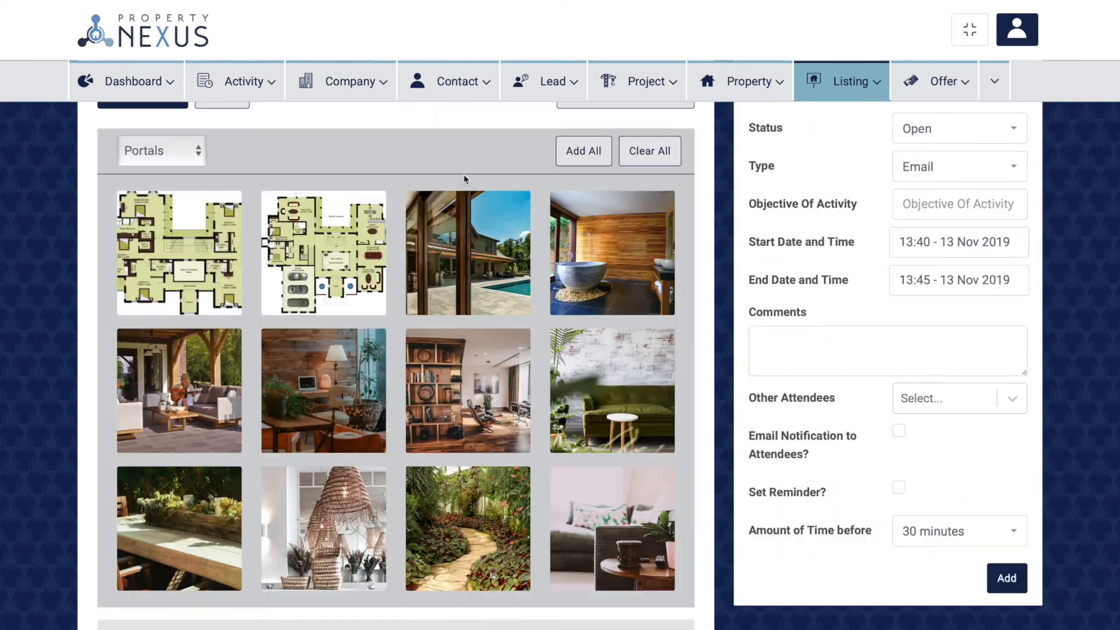
Step: Move the Ground Floor and First Floor plans to the end of the Portals image order
{"action": "left_click_drag", "start_coordinate": [324, 378], "coordinate": [629, 627]}
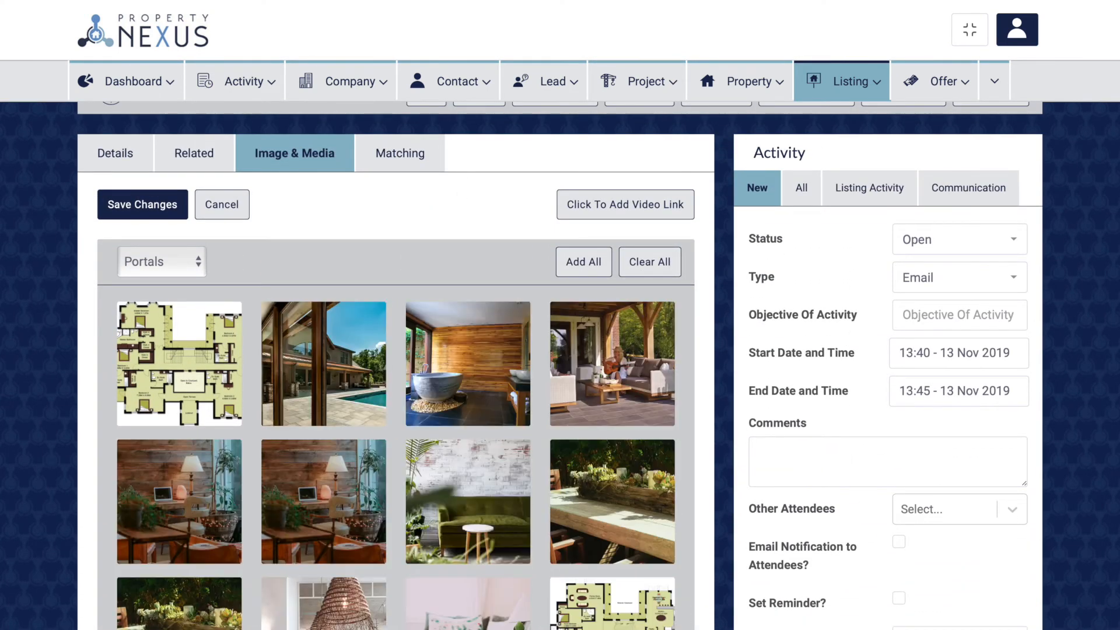
{"action": "left_click_drag", "start_coordinate": [196, 384], "coordinate": [579, 627]}
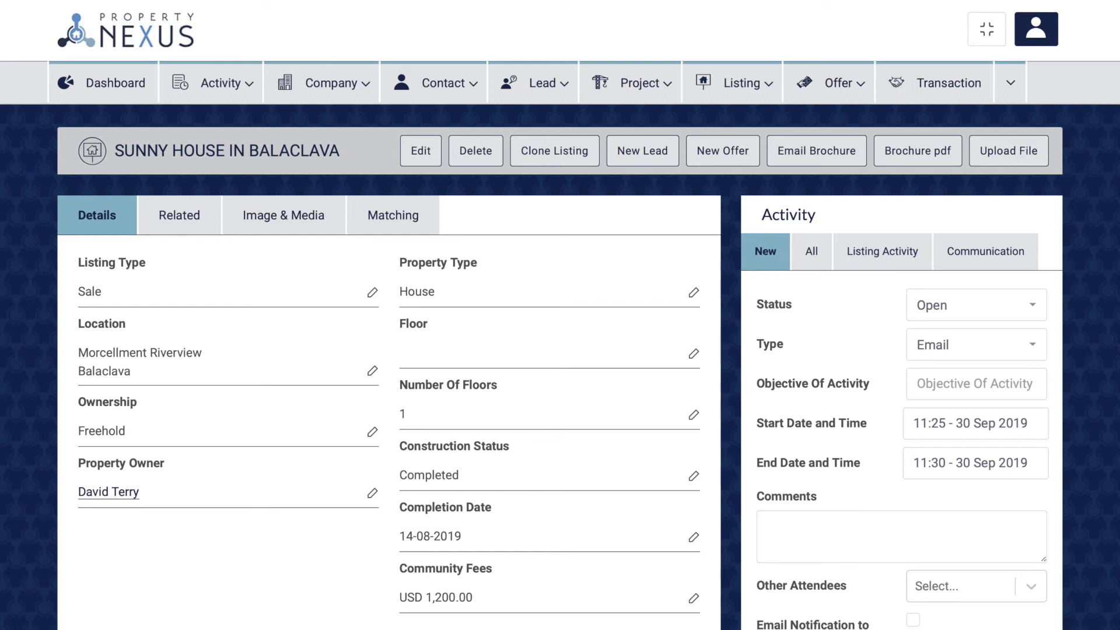
Step: Review the listing's matching criteria in its details: Location, Property Type, Bedrooms and Listed Price
{"action": "left_click_drag", "start_coordinate": [78, 323], "coordinate": [129, 323]}
{"action": "left_click", "coordinate": [375, 279]}
{"action": "left_click_drag", "start_coordinate": [399, 263], "coordinate": [479, 262]}
{"action": "left_click", "coordinate": [479, 262]}
{"action": "scroll", "coordinate": [299, 394], "scroll_direction": "down", "scroll_amount": 7}
{"action": "left_click_drag", "start_coordinate": [83, 395], "coordinate": [147, 405]}
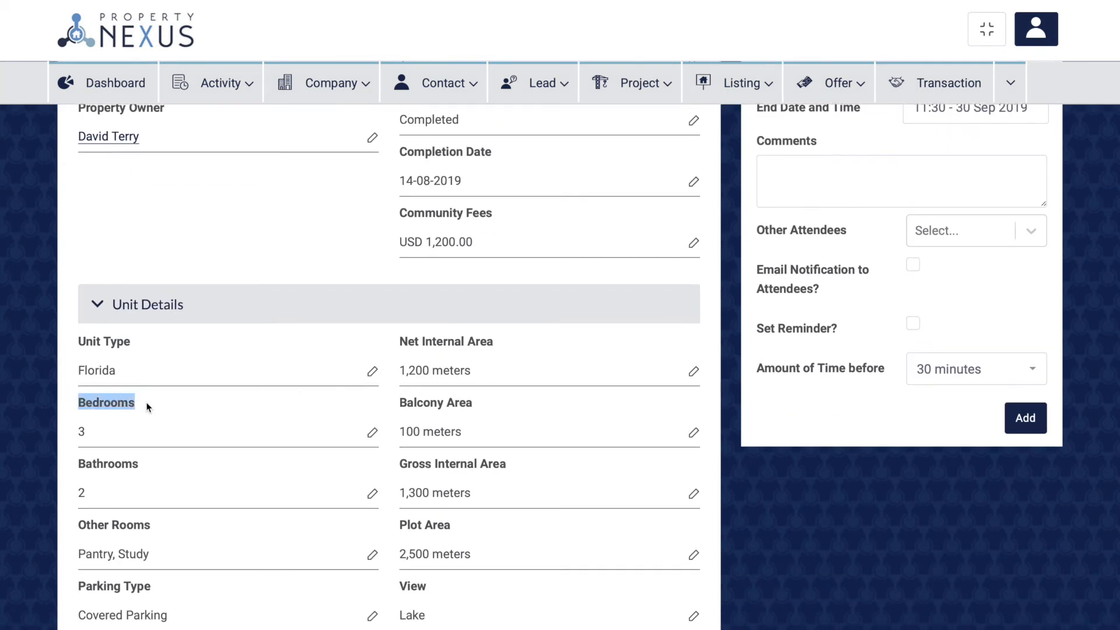
{"action": "left_click", "coordinate": [148, 405]}
{"action": "scroll", "coordinate": [250, 414], "scroll_direction": "down", "scroll_amount": 5}
{"action": "scroll", "coordinate": [250, 414], "scroll_direction": "down", "scroll_amount": 5}
{"action": "left_click_drag", "start_coordinate": [77, 545], "coordinate": [150, 548]}
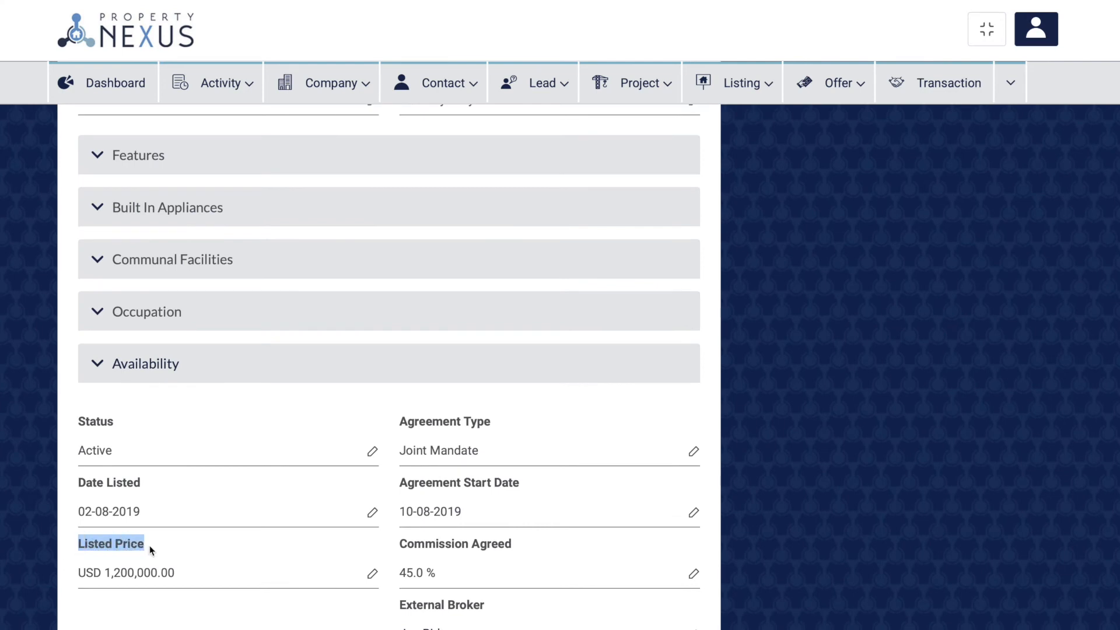
{"action": "left_click", "coordinate": [149, 549]}
{"action": "scroll", "coordinate": [150, 546], "scroll_direction": "up", "scroll_amount": 15}
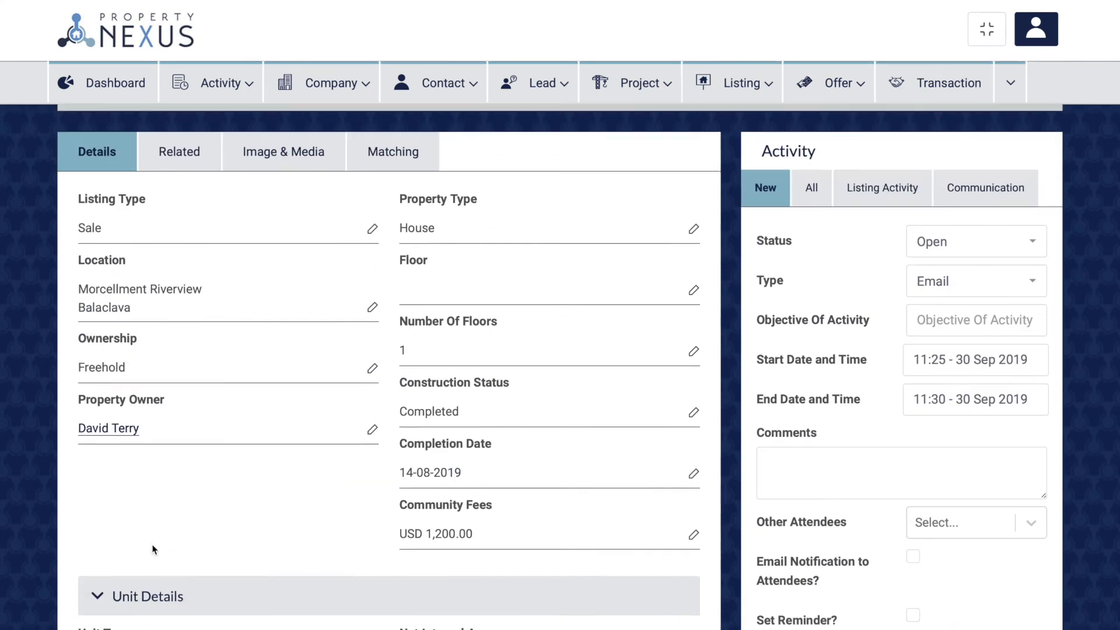
Step: Open the listing's matching leads and examine the first lead's bedrooms, property type, budget, status and stage
{"action": "left_click", "coordinate": [391, 217]}
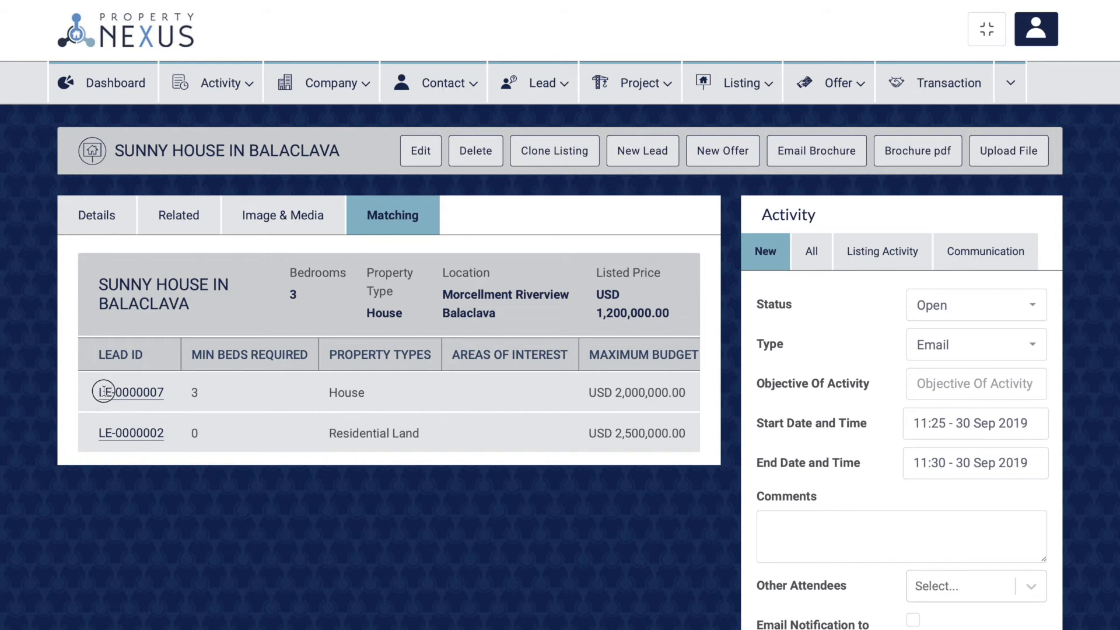
{"action": "left_click_drag", "start_coordinate": [96, 392], "coordinate": [168, 394]}
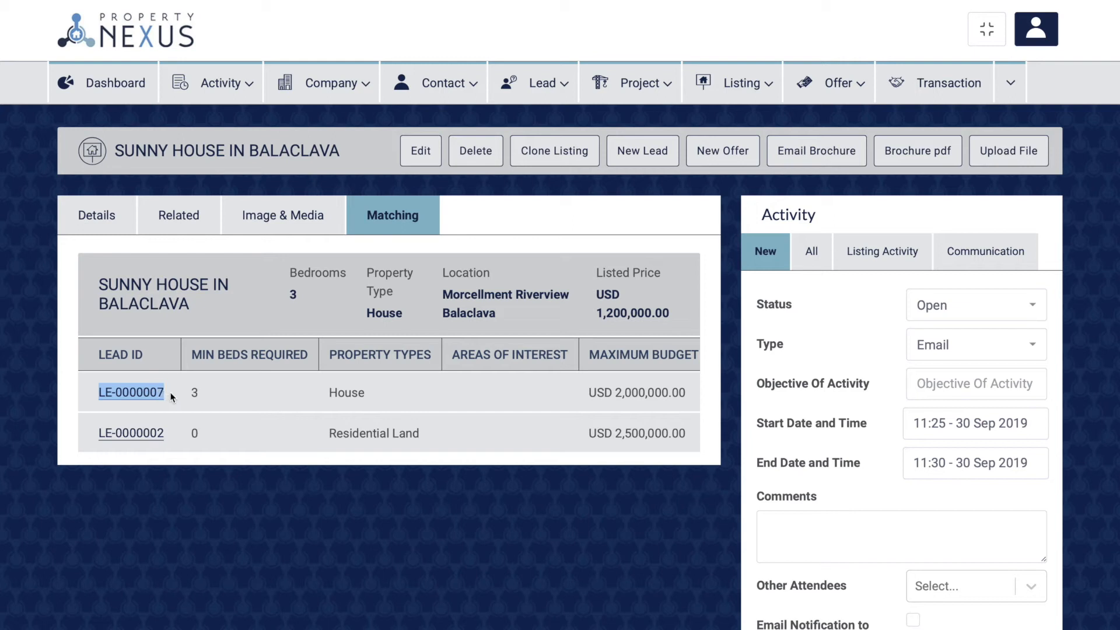
{"action": "left_click", "coordinate": [172, 397]}
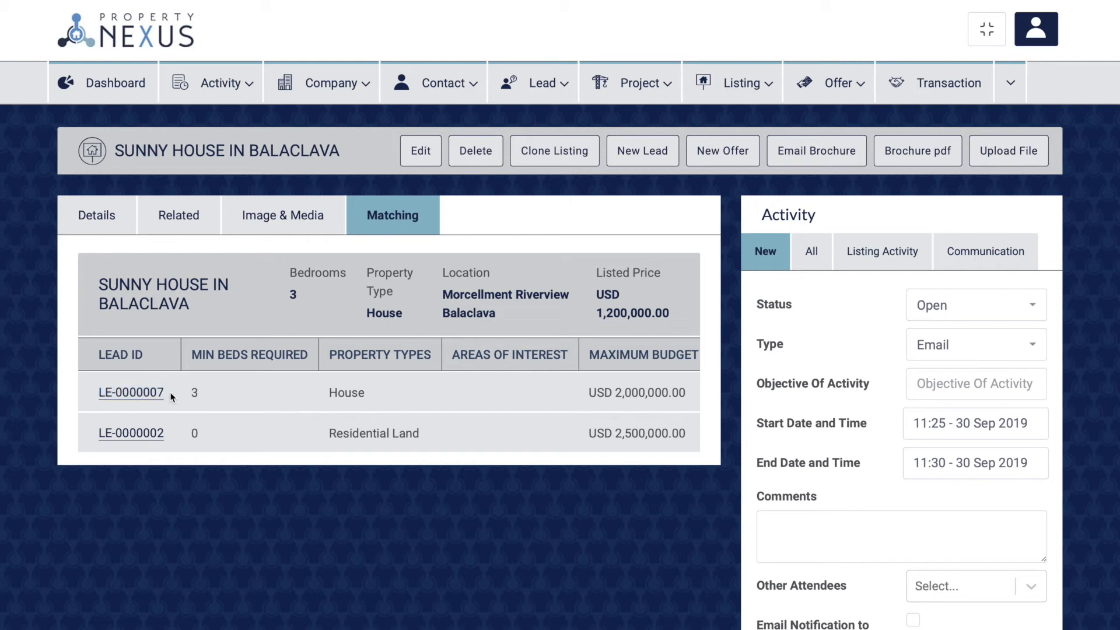
{"action": "scroll", "coordinate": [172, 396], "scroll_direction": "right", "scroll_amount": 5}
{"action": "scroll", "coordinate": [171, 396], "scroll_direction": "right", "scroll_amount": 1}
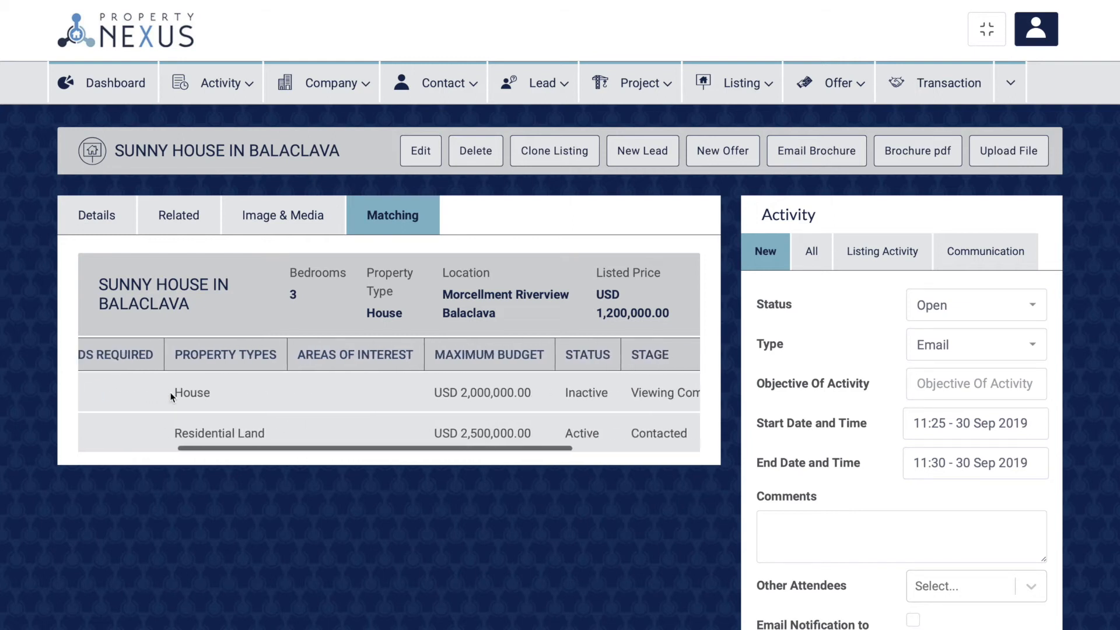
Step: Examine the remaining columns of the matching leads for Sunny House in Balaclava, through to the lead owner
{"action": "scroll", "coordinate": [170, 391], "scroll_direction": "right", "scroll_amount": 2}
{"action": "scroll", "coordinate": [171, 392], "scroll_direction": "right", "scroll_amount": 3}
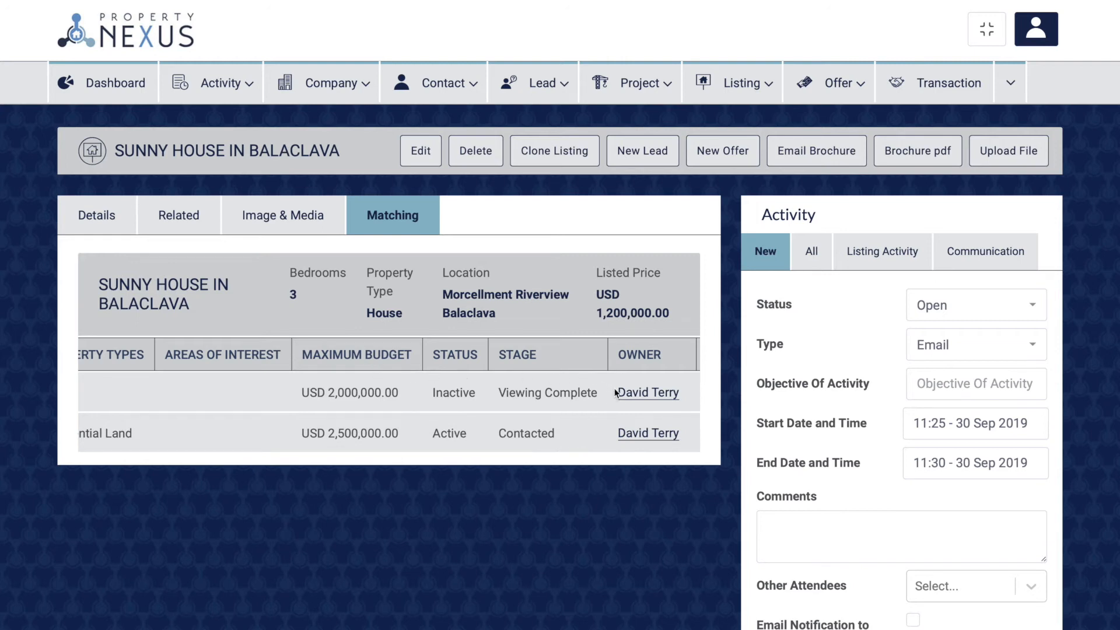
{"action": "left_click_drag", "start_coordinate": [616, 392], "coordinate": [680, 398]}
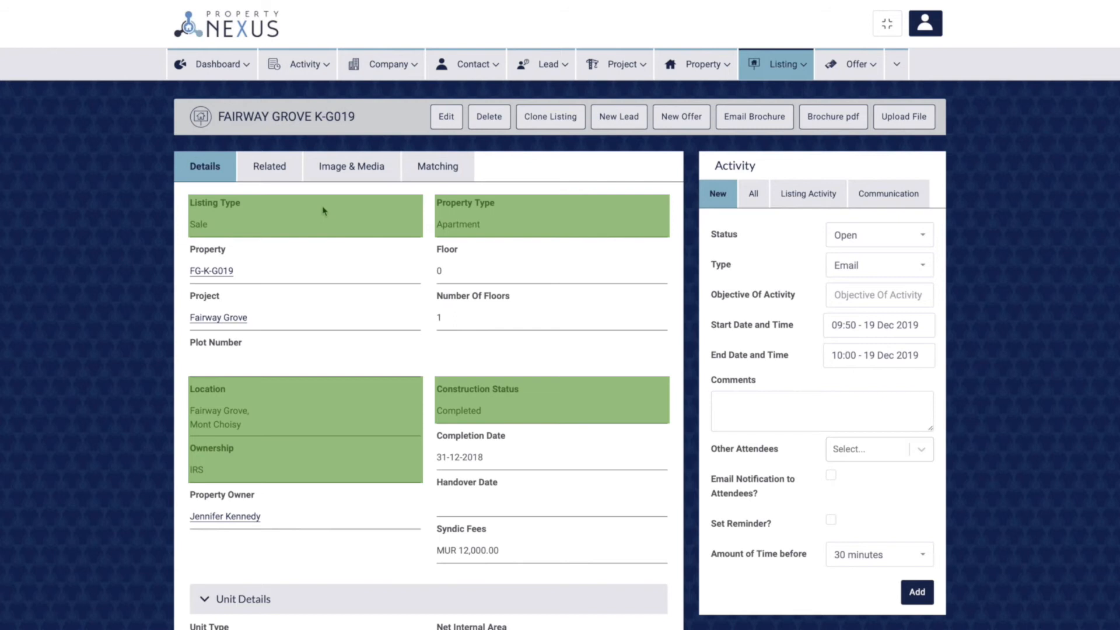
Step: Review the Fairway Grove K-G019 listing's unit details, features, built-in appliances, communal facilities, availability and marketing information
{"action": "scroll", "coordinate": [322, 210], "scroll_direction": "down", "scroll_amount": 8}
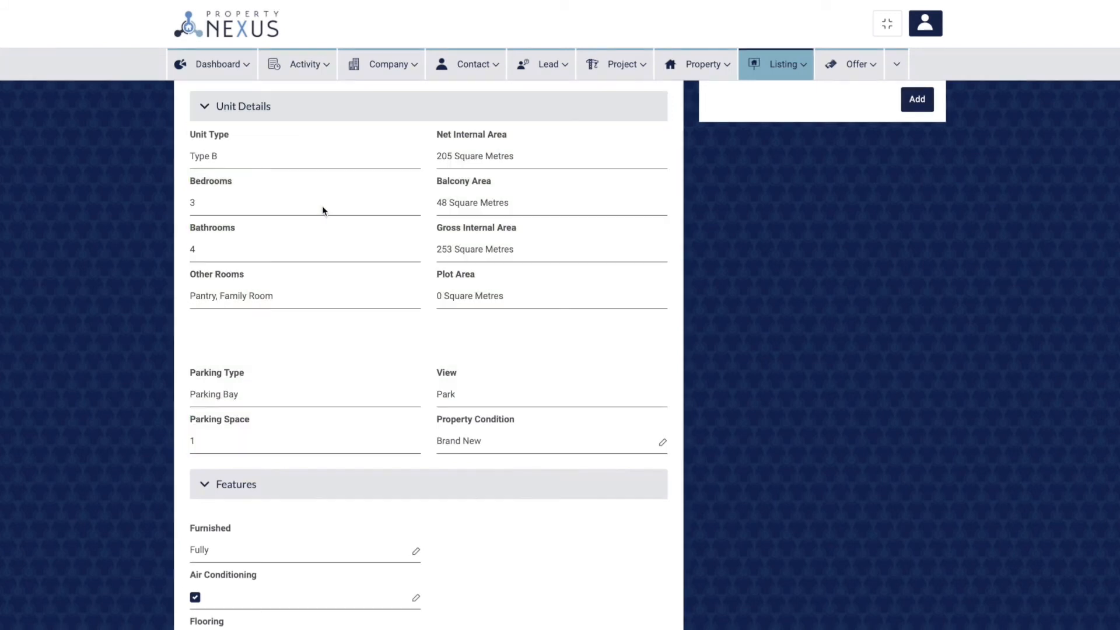
{"action": "scroll", "coordinate": [323, 210], "scroll_direction": "down", "scroll_amount": 6}
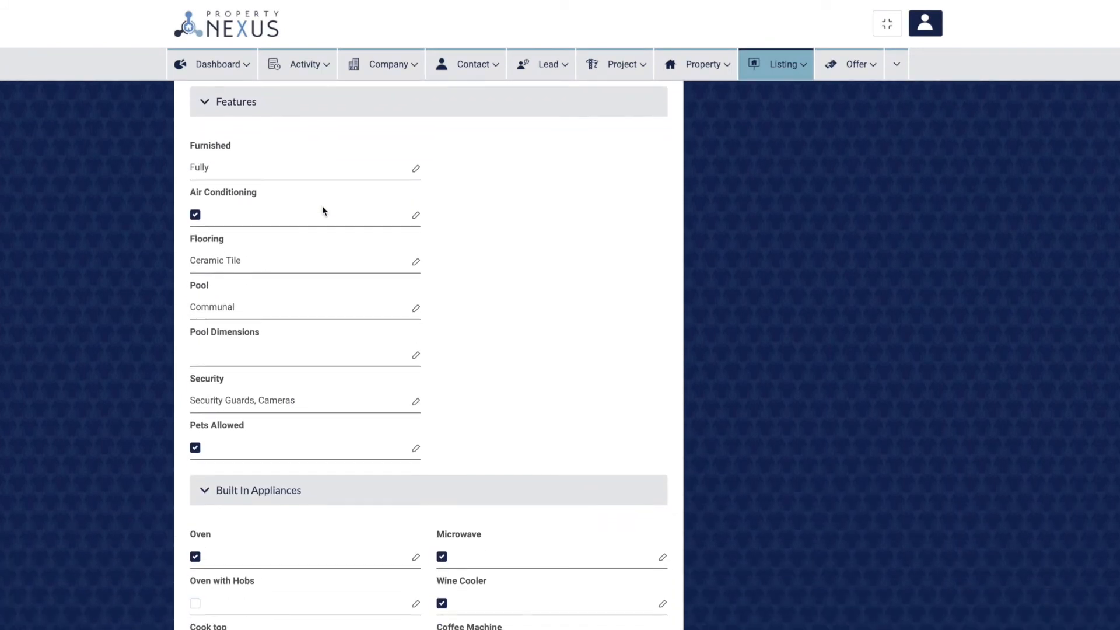
{"action": "scroll", "coordinate": [323, 208], "scroll_direction": "down", "scroll_amount": 7}
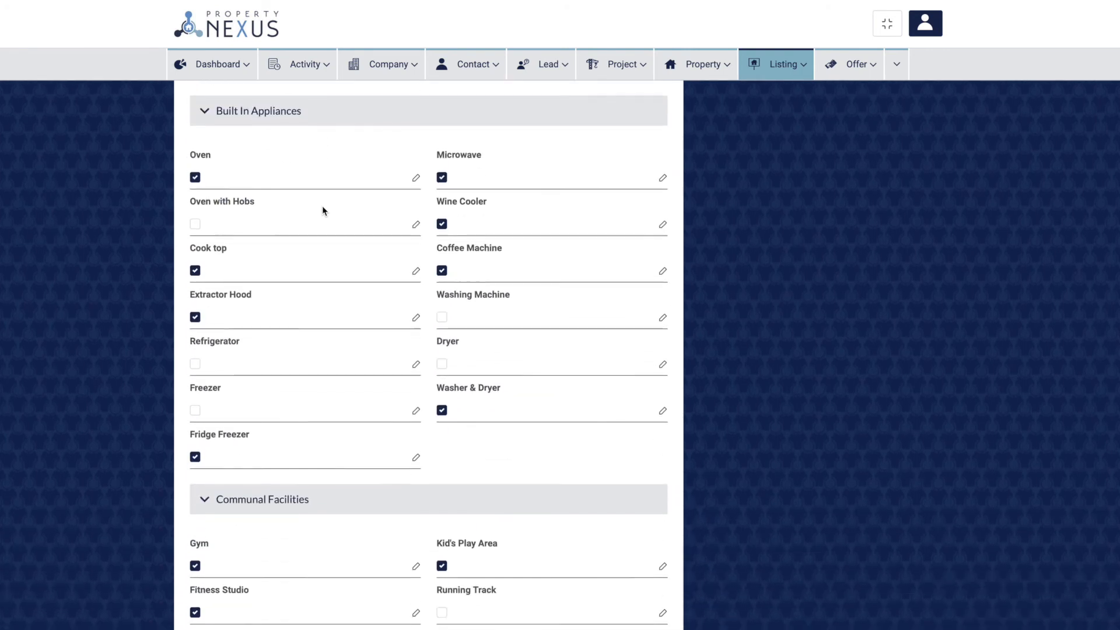
{"action": "scroll", "coordinate": [322, 210], "scroll_direction": "down", "scroll_amount": 7}
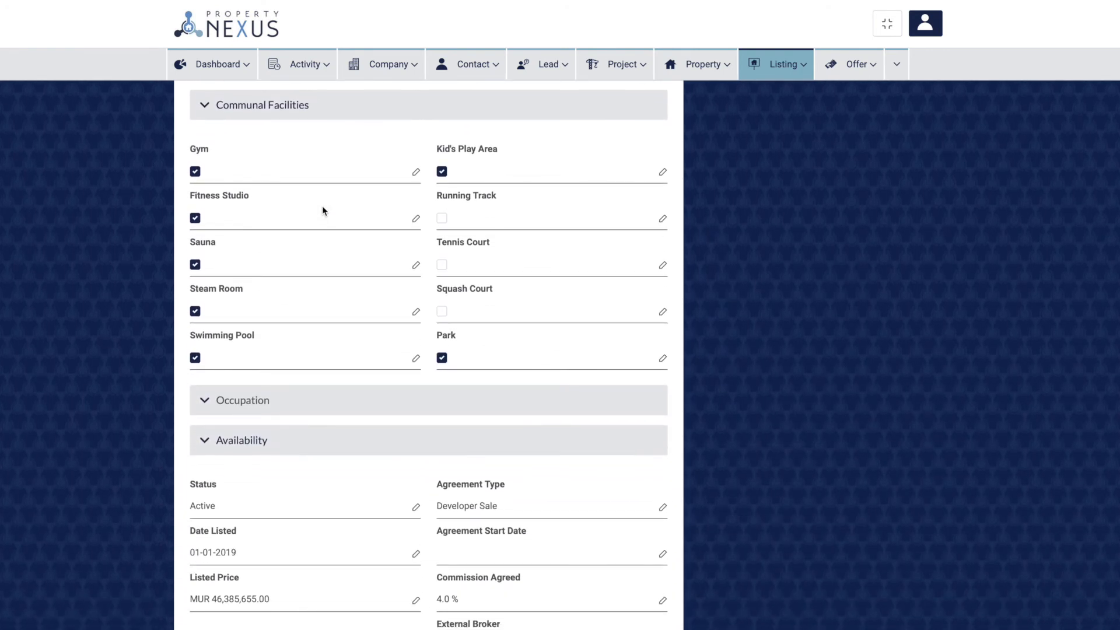
{"action": "scroll", "coordinate": [322, 211], "scroll_direction": "down", "scroll_amount": 6}
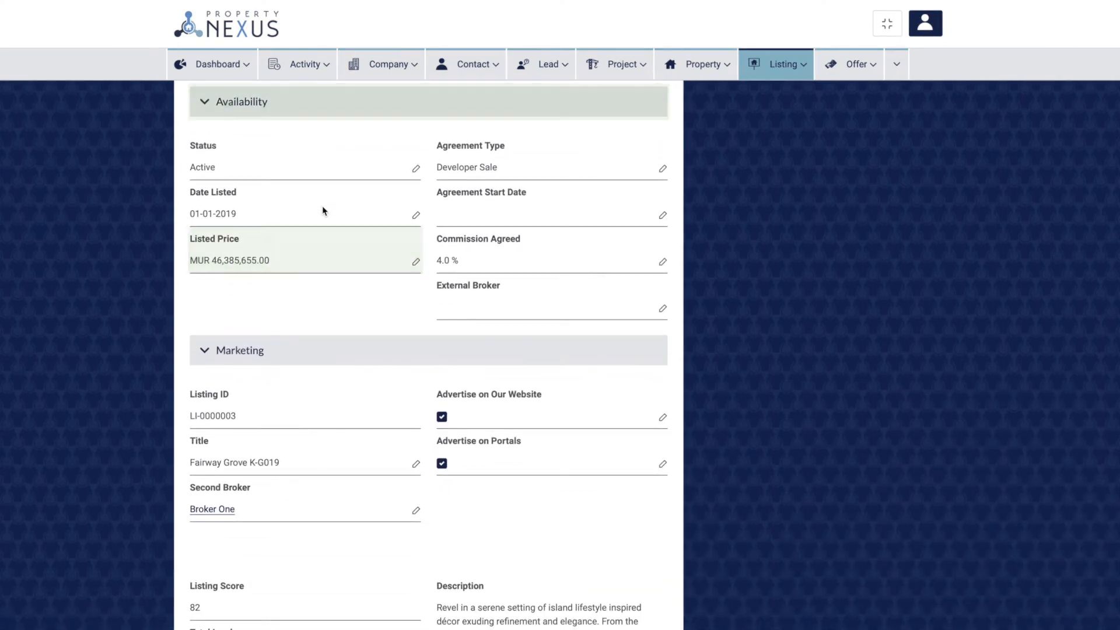
Step: Open the profile of the listing's second broker and expand its Contact Details
{"action": "scroll", "coordinate": [322, 210], "scroll_direction": "down", "scroll_amount": 3}
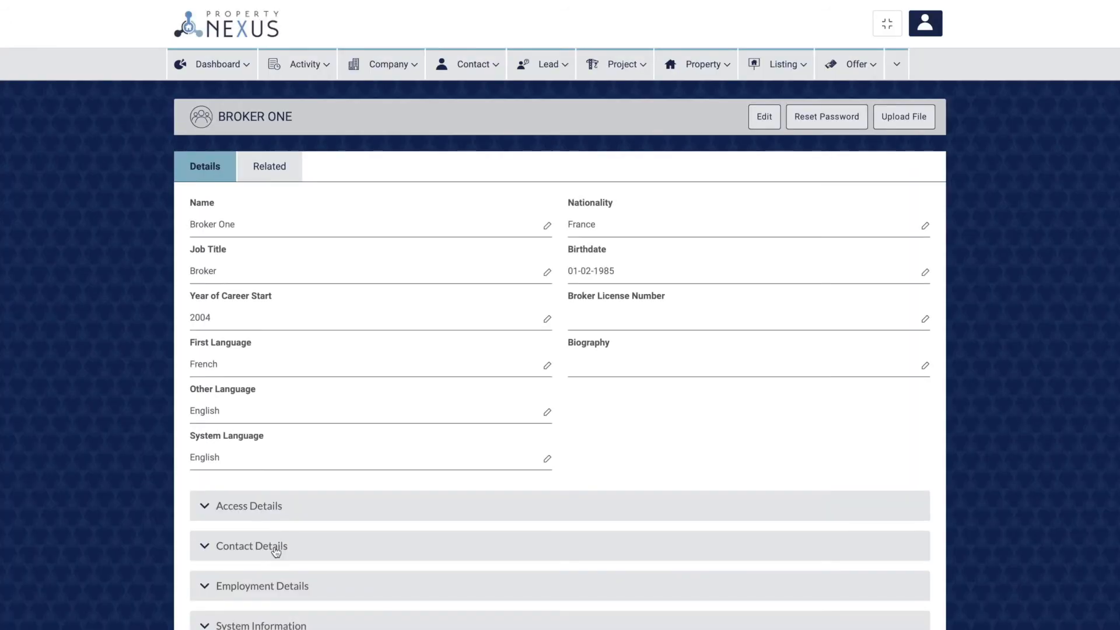
{"action": "left_click", "coordinate": [276, 551]}
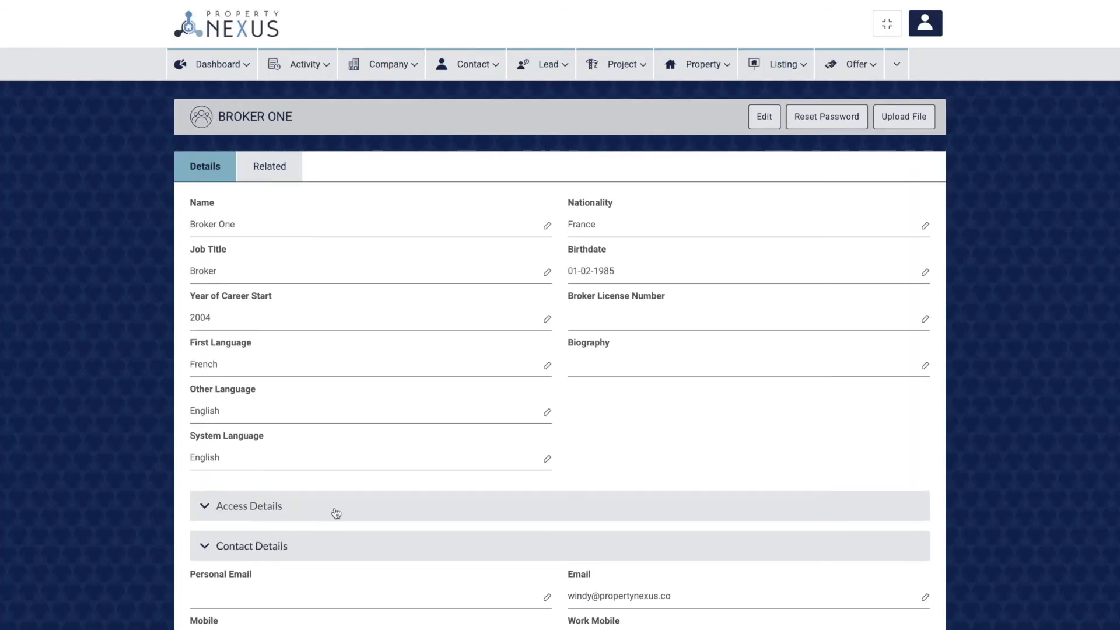
{"action": "scroll", "coordinate": [352, 496], "scroll_direction": "down", "scroll_amount": 3}
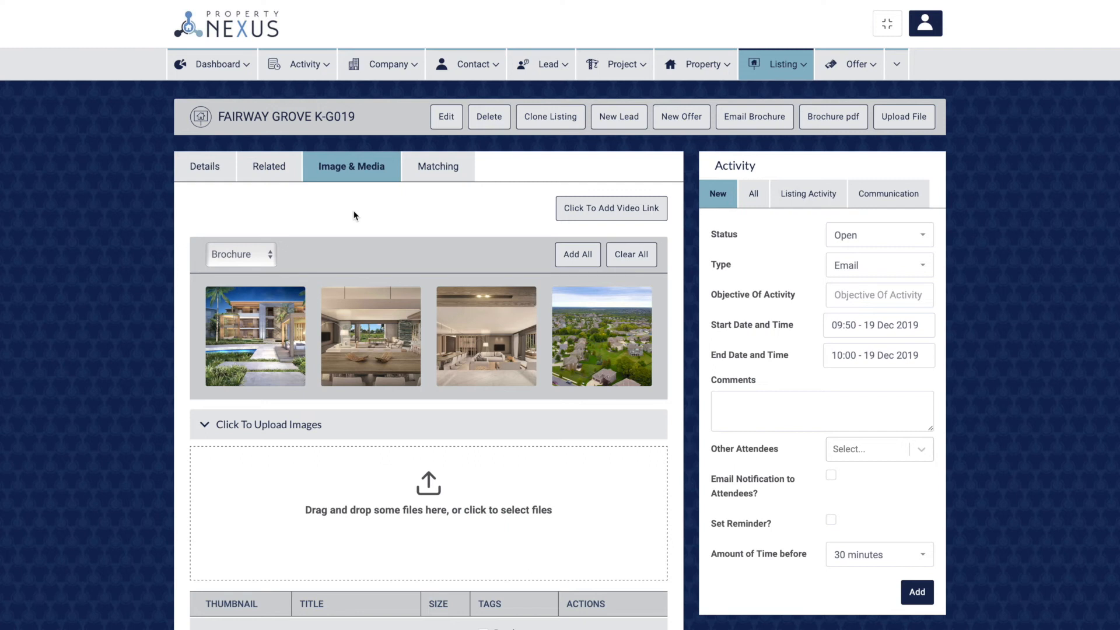
Step: Switch the Fairway Grove K-G019 image set to Floor Plans, and open the brochure emailing form at its recipient field
{"action": "left_click", "coordinate": [257, 263]}
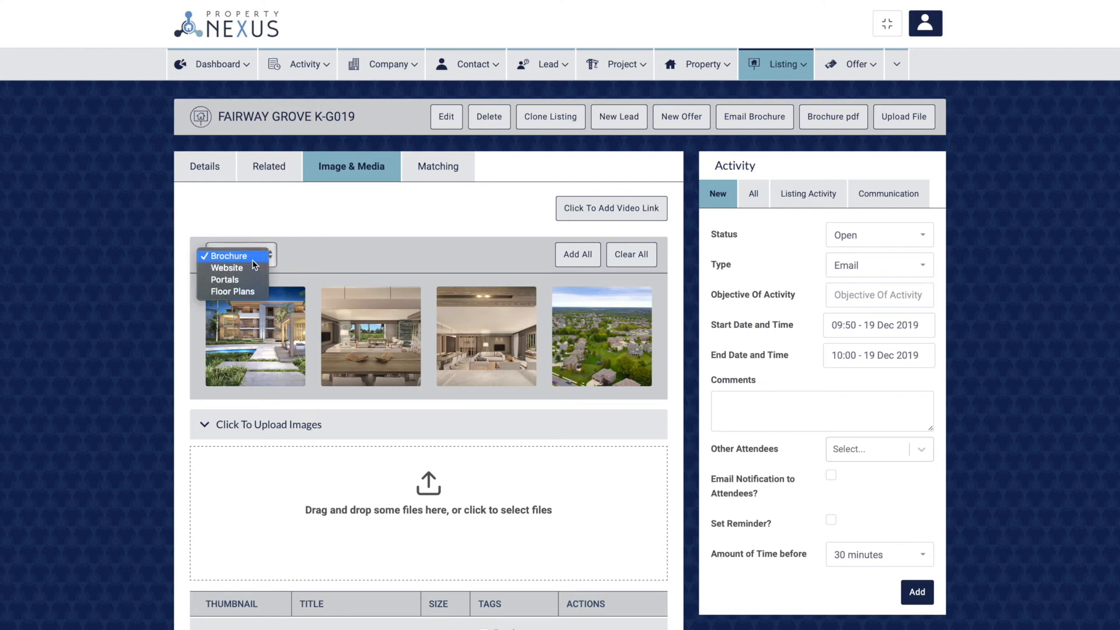
{"action": "left_click", "coordinate": [249, 291]}
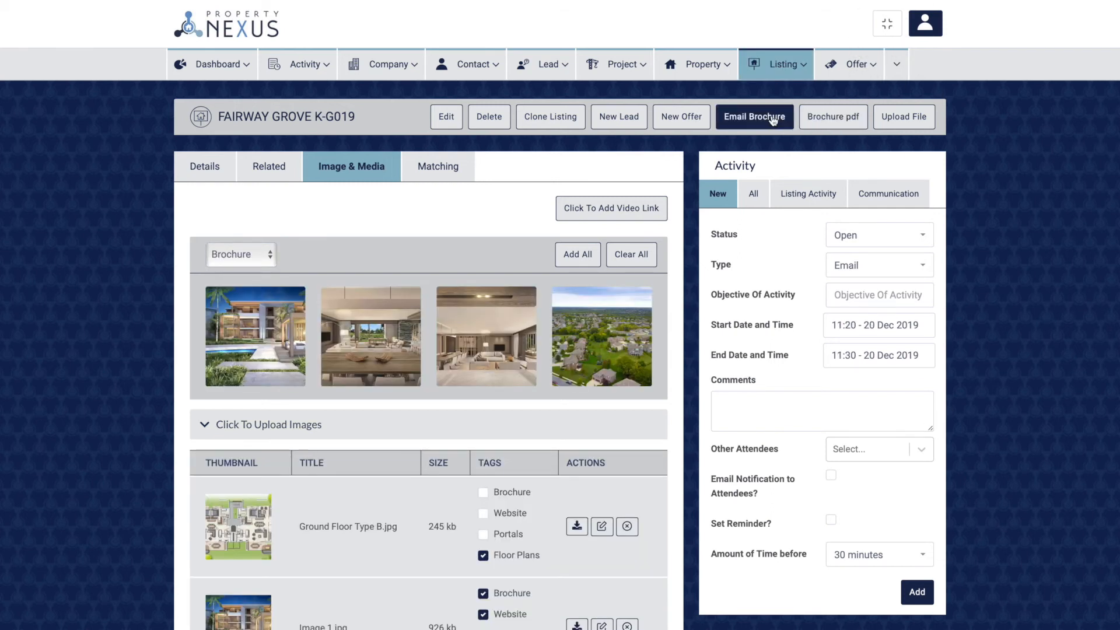
{"action": "left_click", "coordinate": [754, 116]}
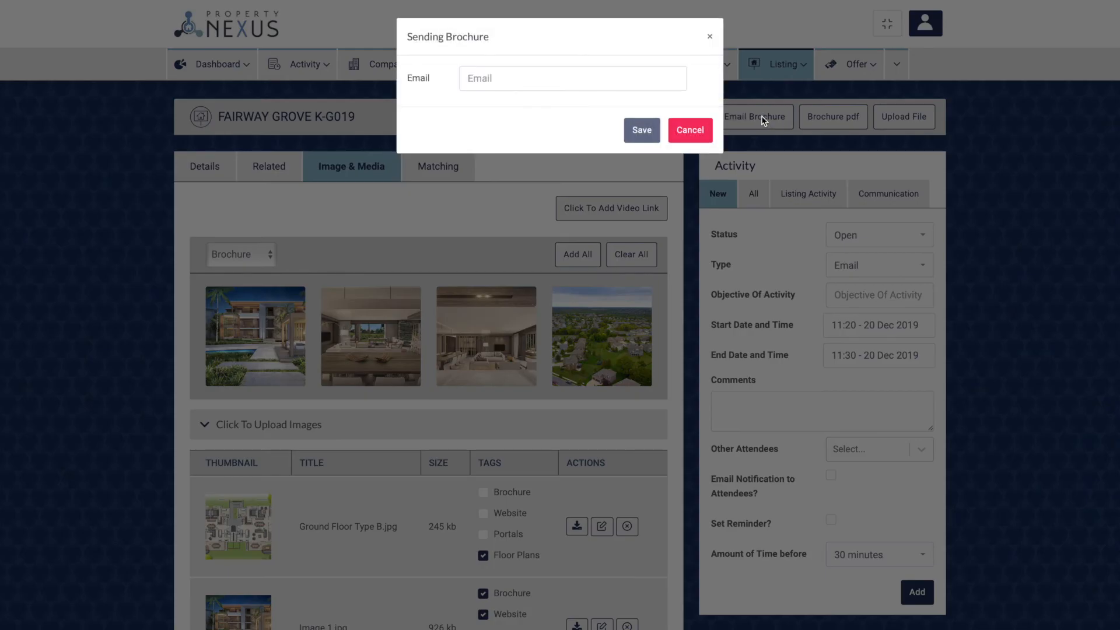
{"action": "left_click", "coordinate": [510, 84]}
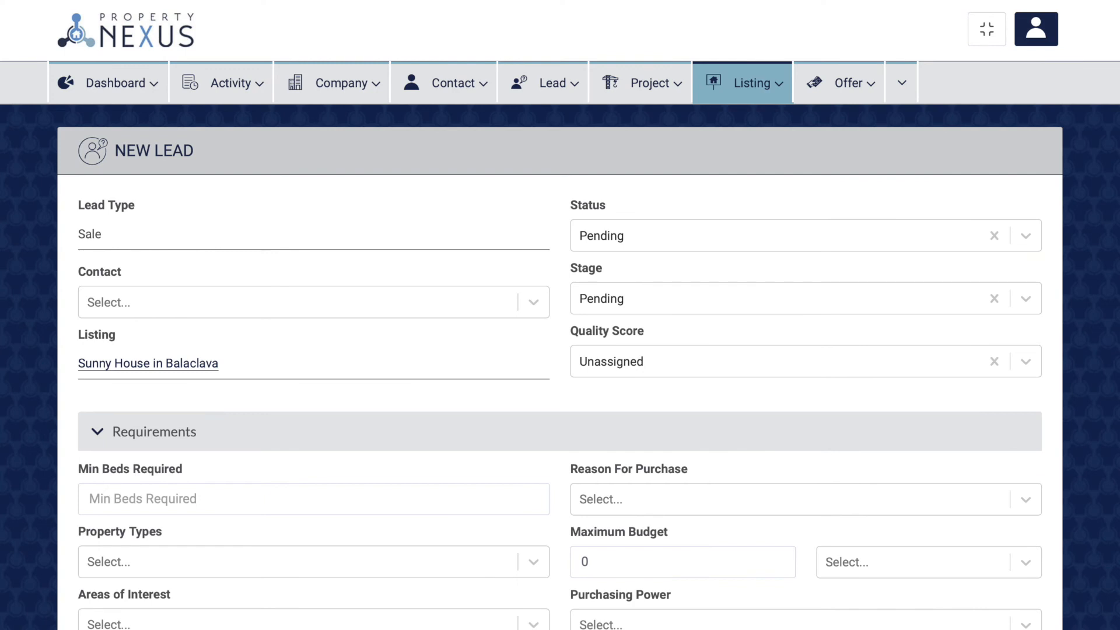
Step: Examine the Listing field in the new lead form started from Sunny House in Balaclava
{"action": "left_click", "coordinate": [83, 361]}
{"action": "left_click_drag", "start_coordinate": [84, 361], "coordinate": [220, 364]}
{"action": "left_click", "coordinate": [230, 363]}
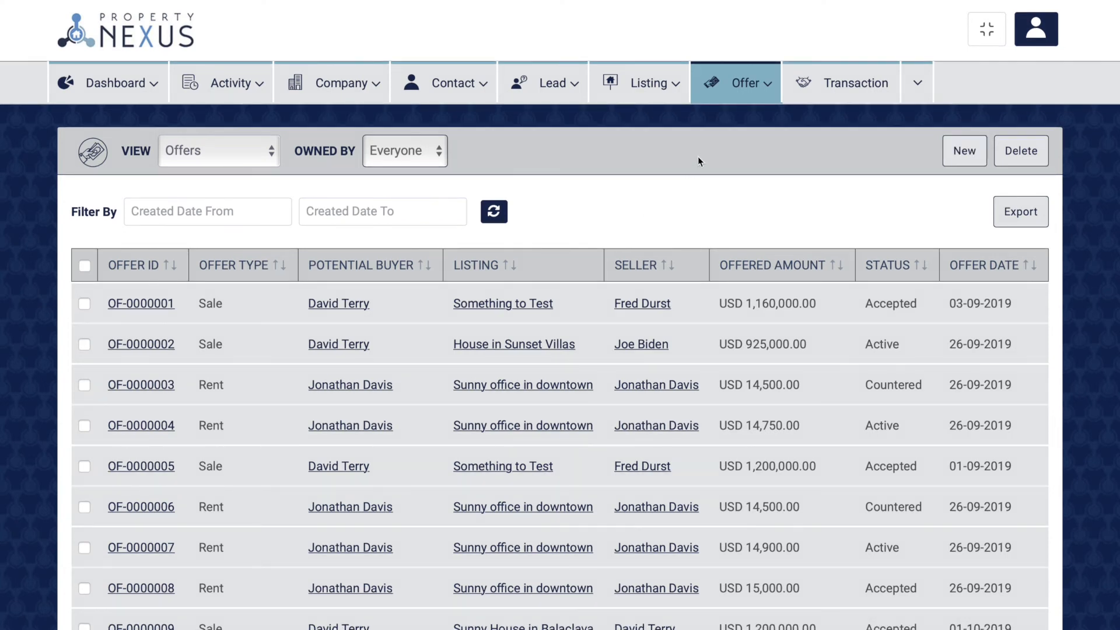
Step: Start a new offer for the listing Land for sale and link it to lead LE-0000007
{"action": "left_click", "coordinate": [728, 91]}
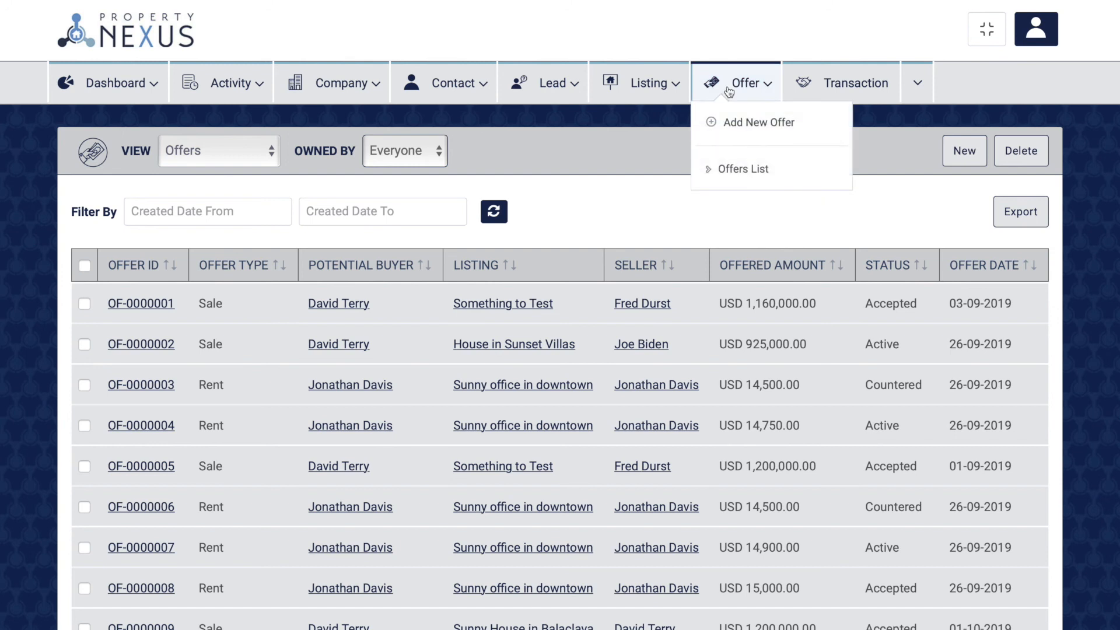
{"action": "left_click", "coordinate": [728, 127]}
{"action": "left_click", "coordinate": [651, 368]}
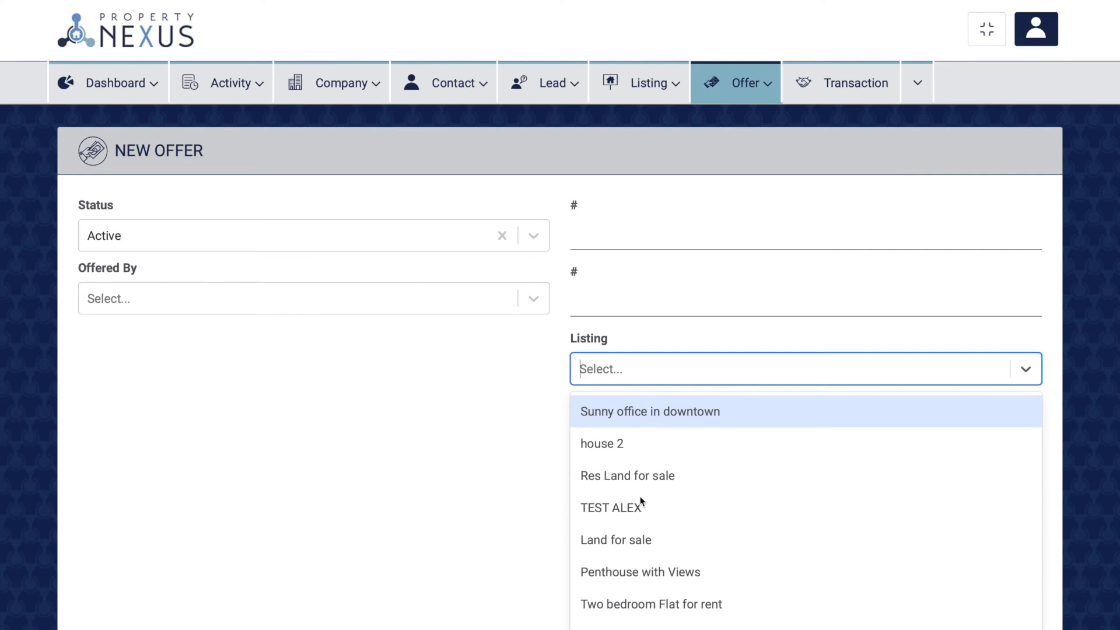
{"action": "left_click", "coordinate": [635, 537]}
{"action": "left_click", "coordinate": [611, 586]}
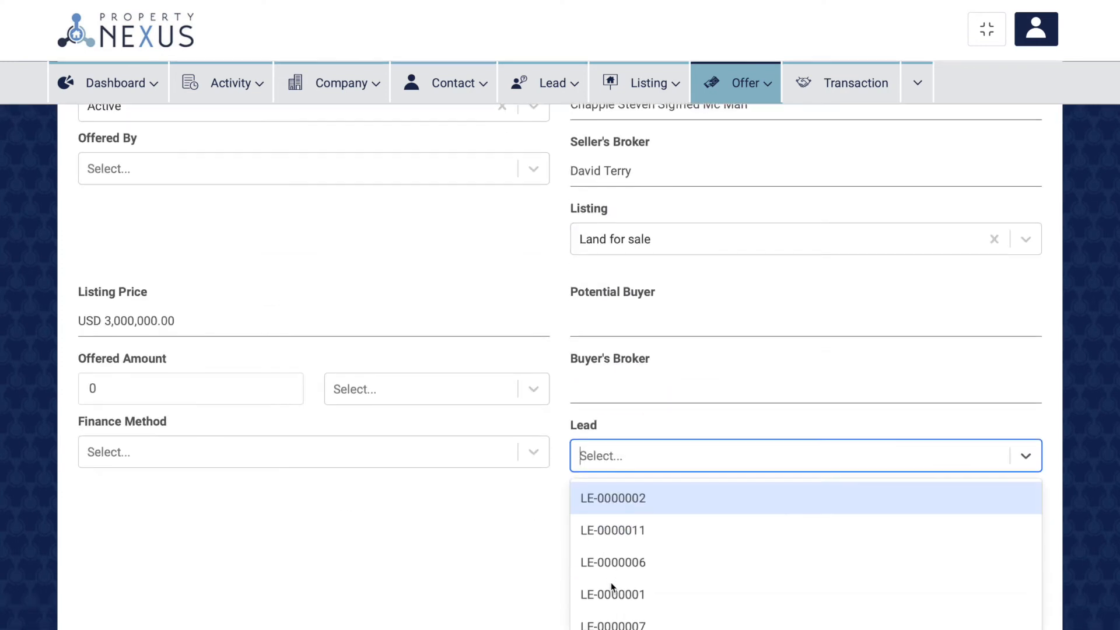
{"action": "left_click", "coordinate": [616, 612]}
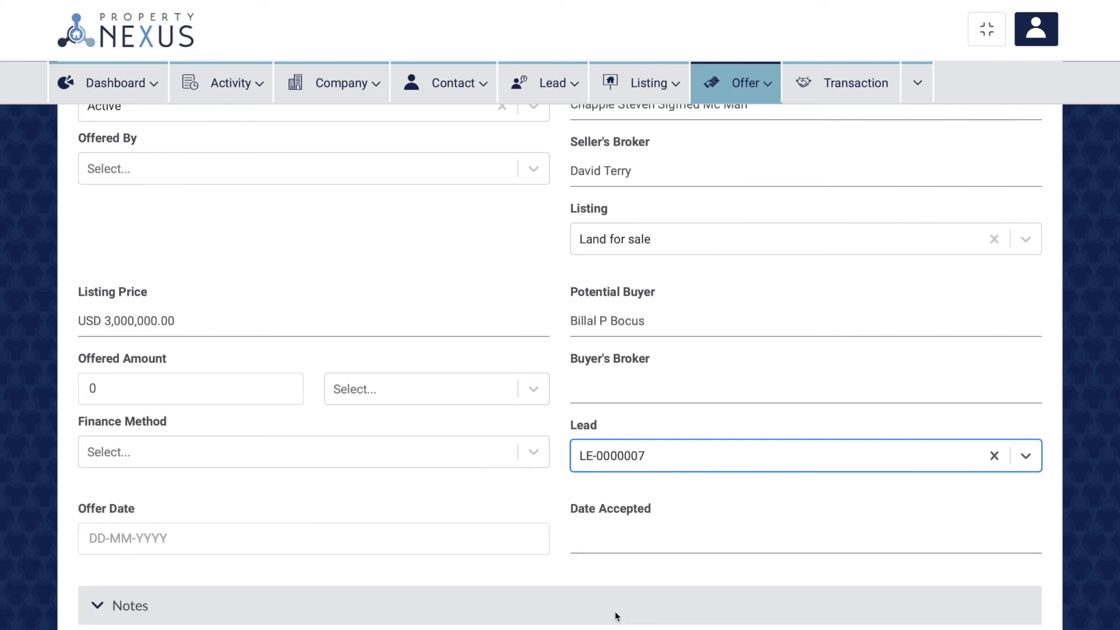
Step: Set the offered amount to 3000000 in United States Dollar ($) and create the offer
{"action": "left_click", "coordinate": [117, 386]}
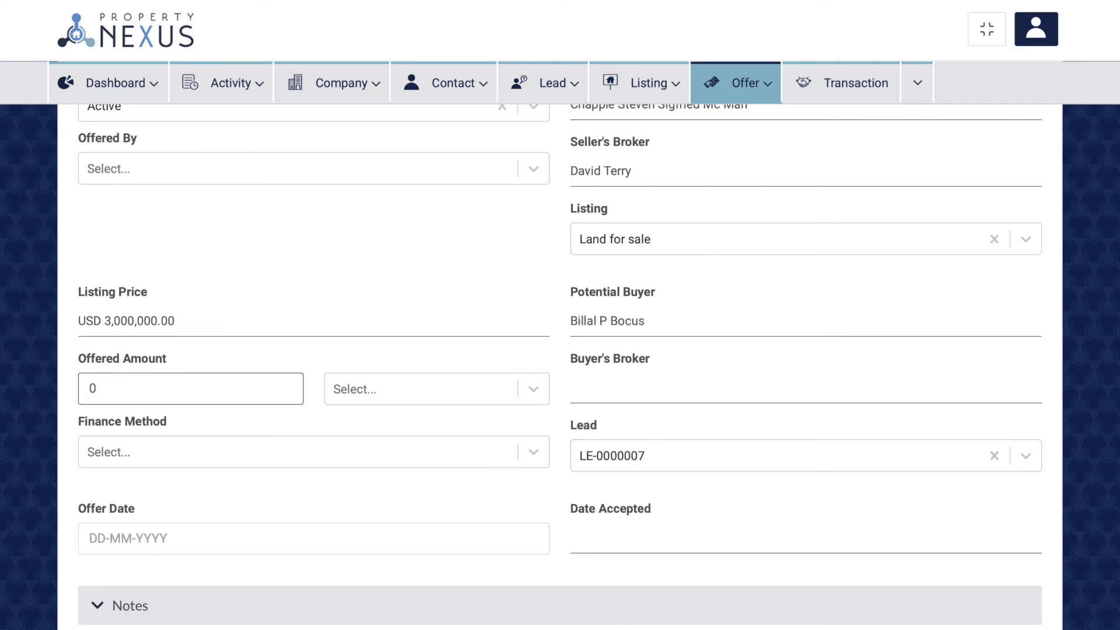
{"action": "type", "text": "3000000"}
{"action": "left_click", "coordinate": [443, 383]}
{"action": "left_click", "coordinate": [390, 432]}
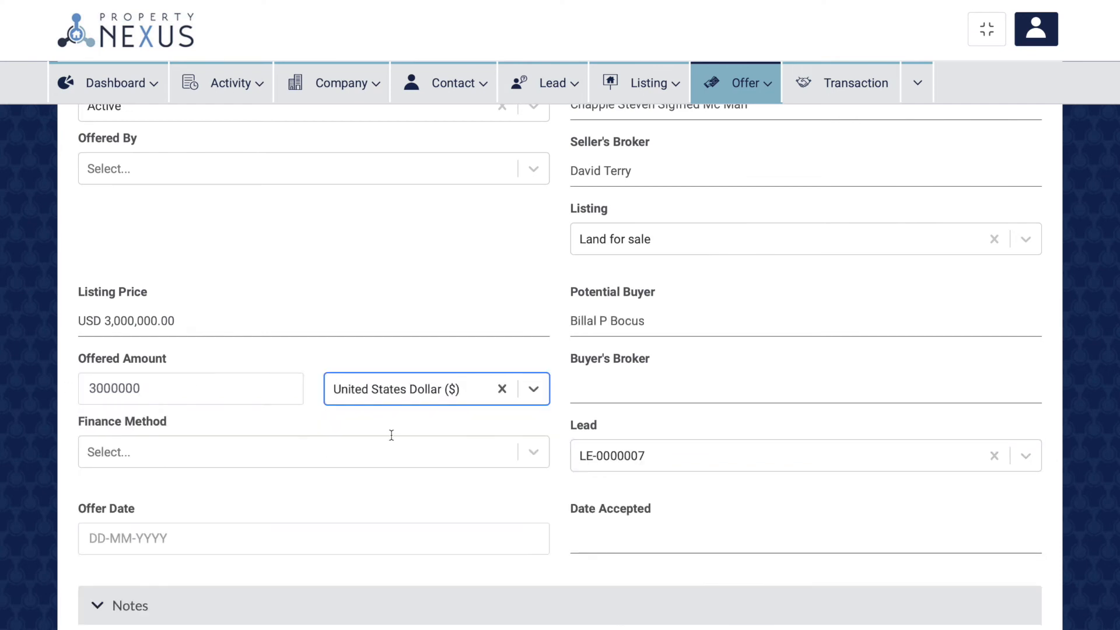
{"action": "scroll", "coordinate": [390, 432], "scroll_direction": "down", "scroll_amount": 5}
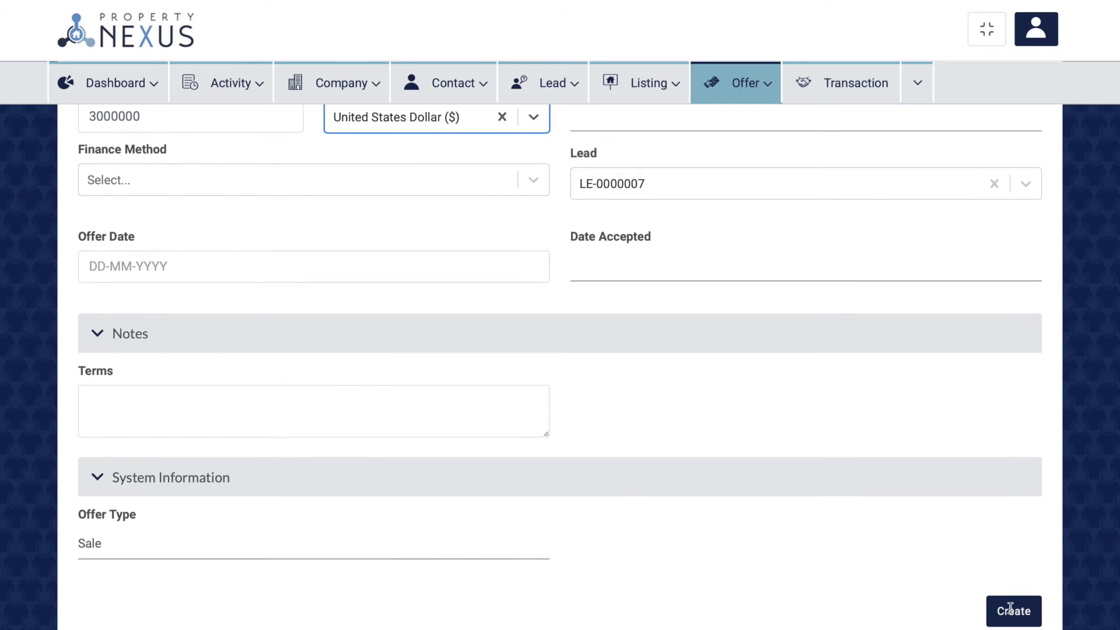
{"action": "left_click", "coordinate": [1010, 608]}
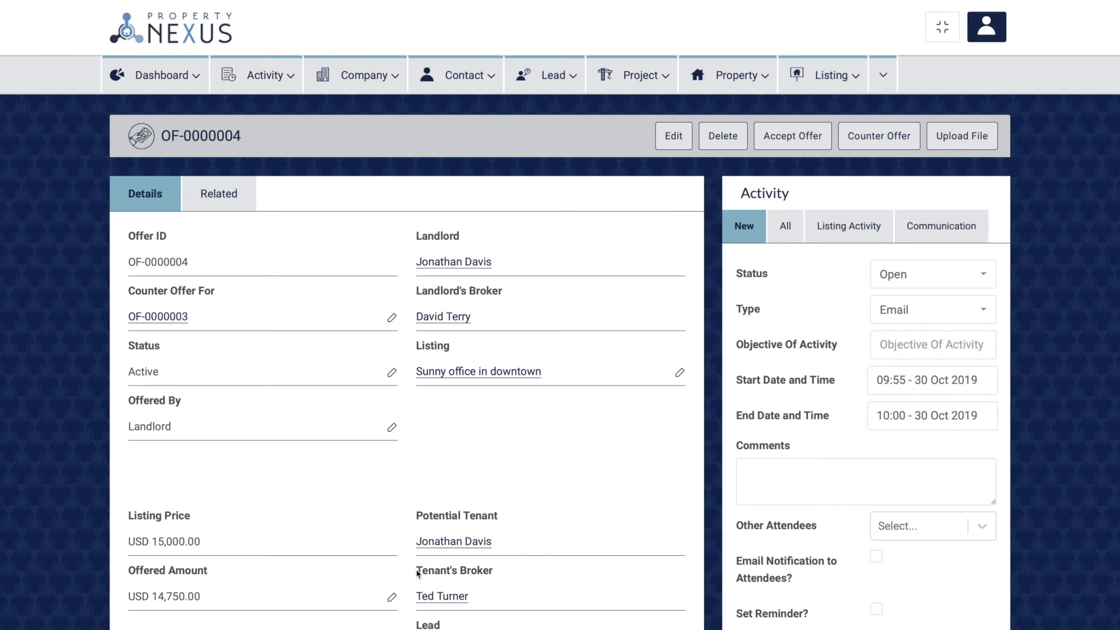
Step: Examine the Tenant's Broker and Landlord's Broker fields of the counter offer on Sunny office in downtown
{"action": "left_click_drag", "start_coordinate": [416, 570], "coordinate": [492, 569]}
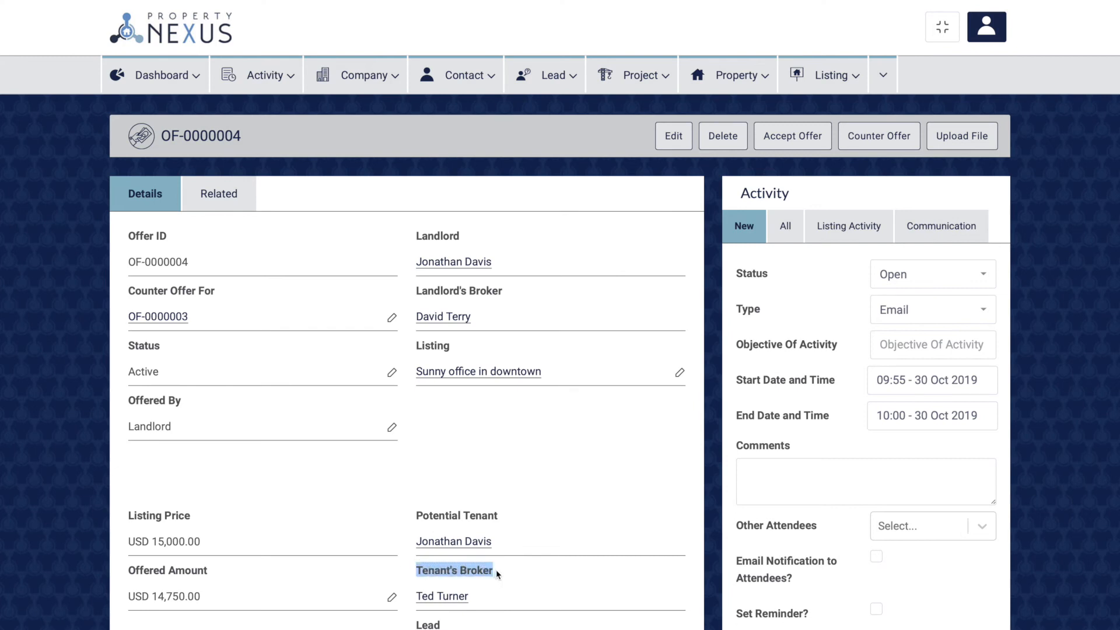
{"action": "left_click_drag", "start_coordinate": [414, 290], "coordinate": [505, 294]}
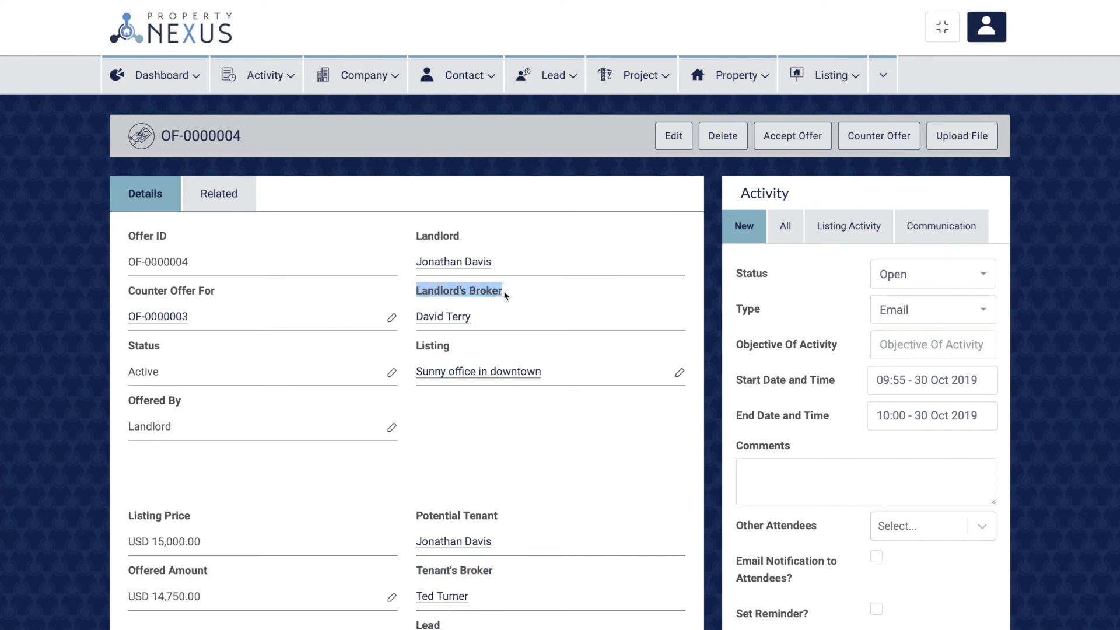
{"action": "left_click", "coordinate": [507, 295]}
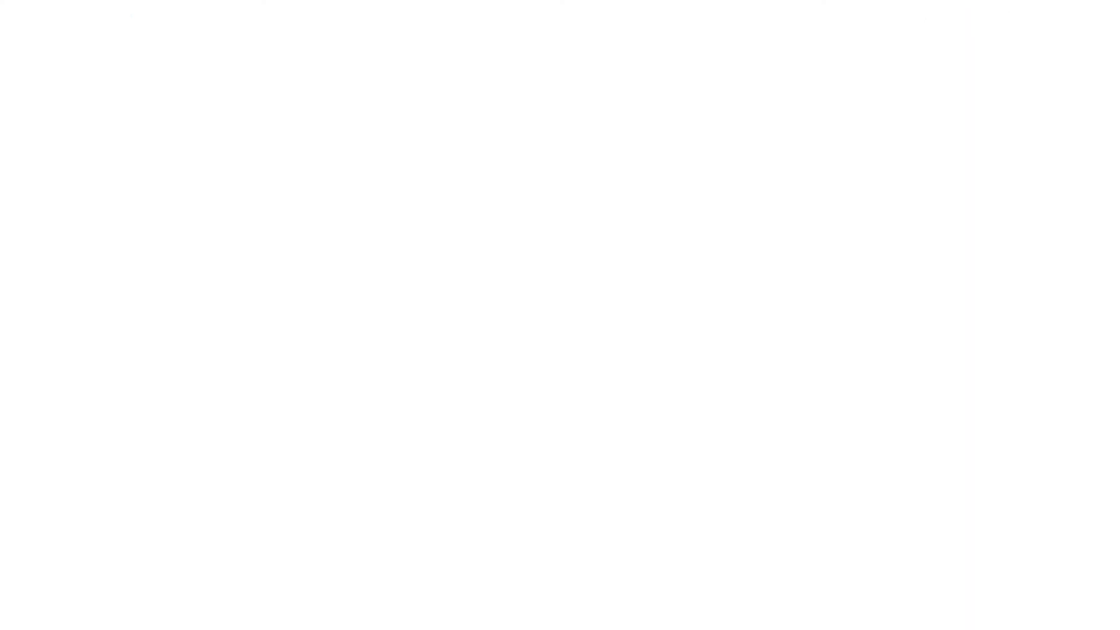
Step: Check the External Broker and Record Owner fields in the rental listing's details
{"action": "scroll", "coordinate": [554, 294], "scroll_direction": "down", "scroll_amount": 4}
{"action": "scroll", "coordinate": [553, 293], "scroll_direction": "down", "scroll_amount": 8}
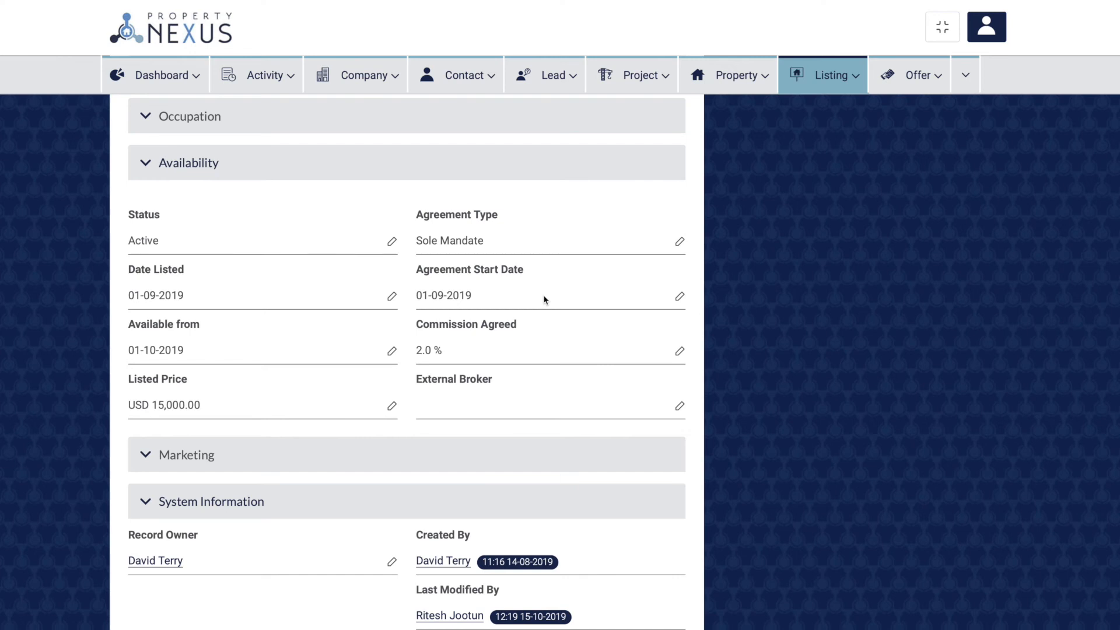
{"action": "left_click_drag", "start_coordinate": [415, 379], "coordinate": [493, 381]}
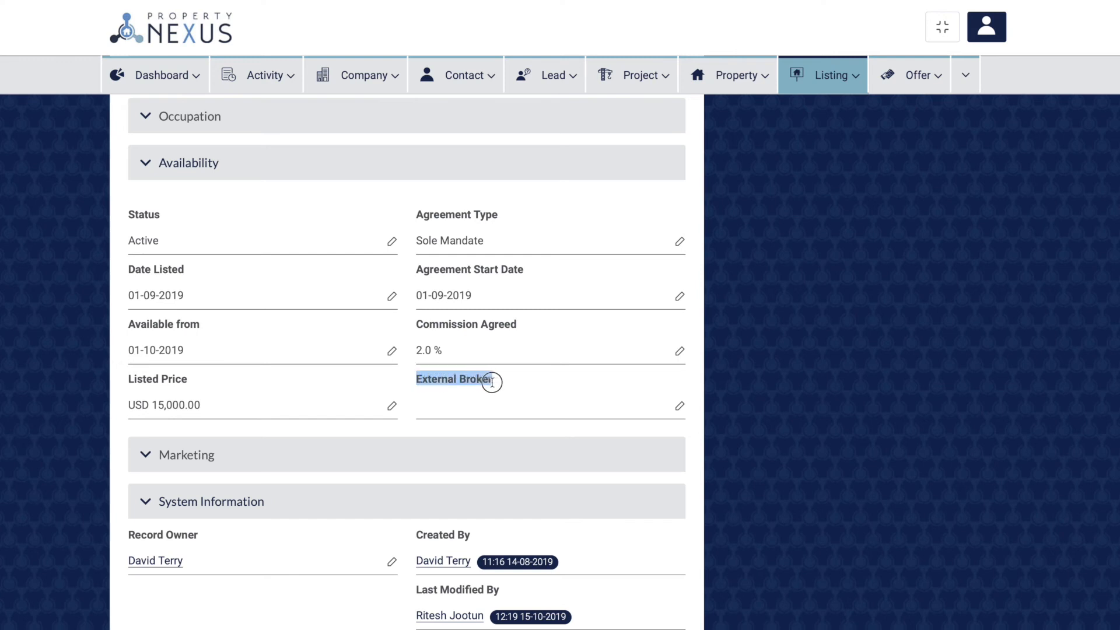
{"action": "left_click", "coordinate": [499, 386]}
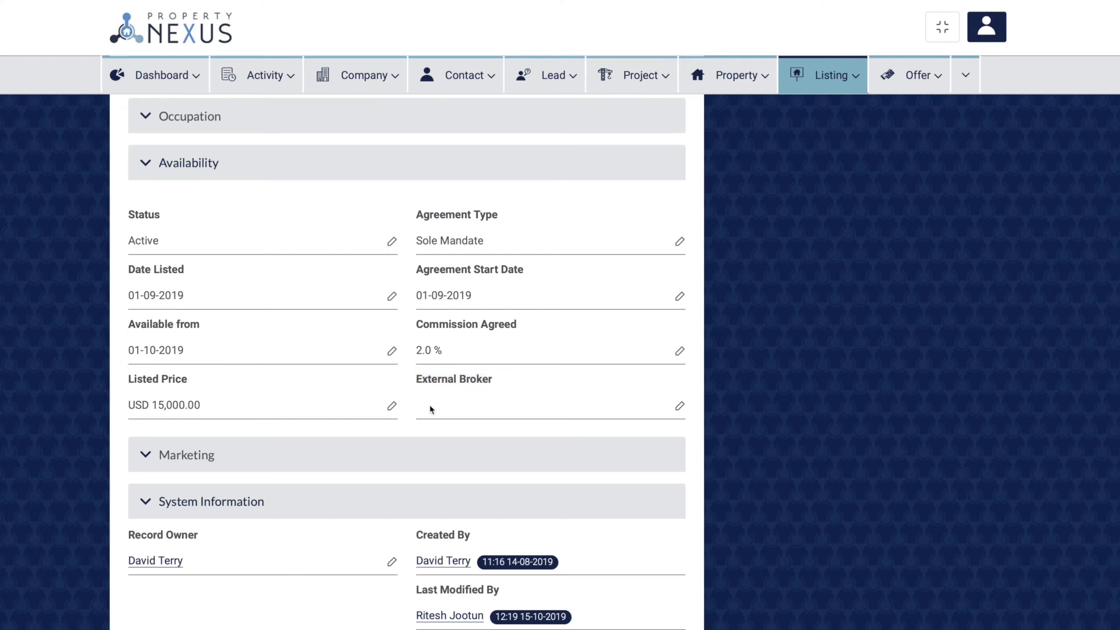
{"action": "left_click_drag", "start_coordinate": [127, 534], "coordinate": [205, 537]}
{"action": "left_click", "coordinate": [204, 537]}
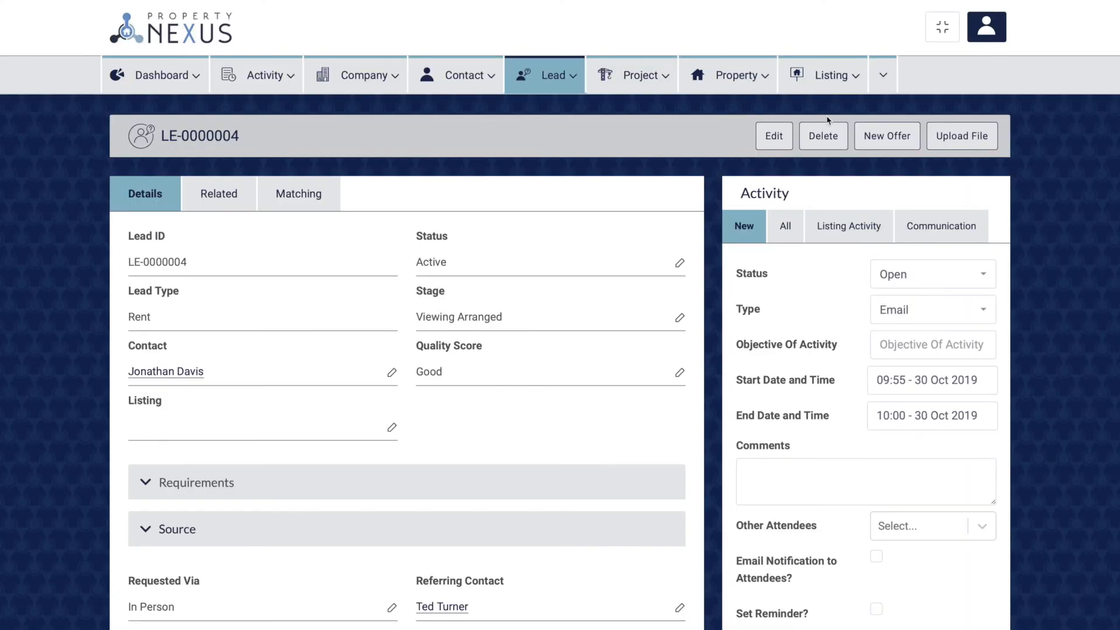
Step: Check the Referring Contact and Owner fields in the rental lead's source and system information
{"action": "scroll", "coordinate": [545, 343], "scroll_direction": "down", "scroll_amount": 4}
{"action": "scroll", "coordinate": [545, 343], "scroll_direction": "down", "scroll_amount": 2}
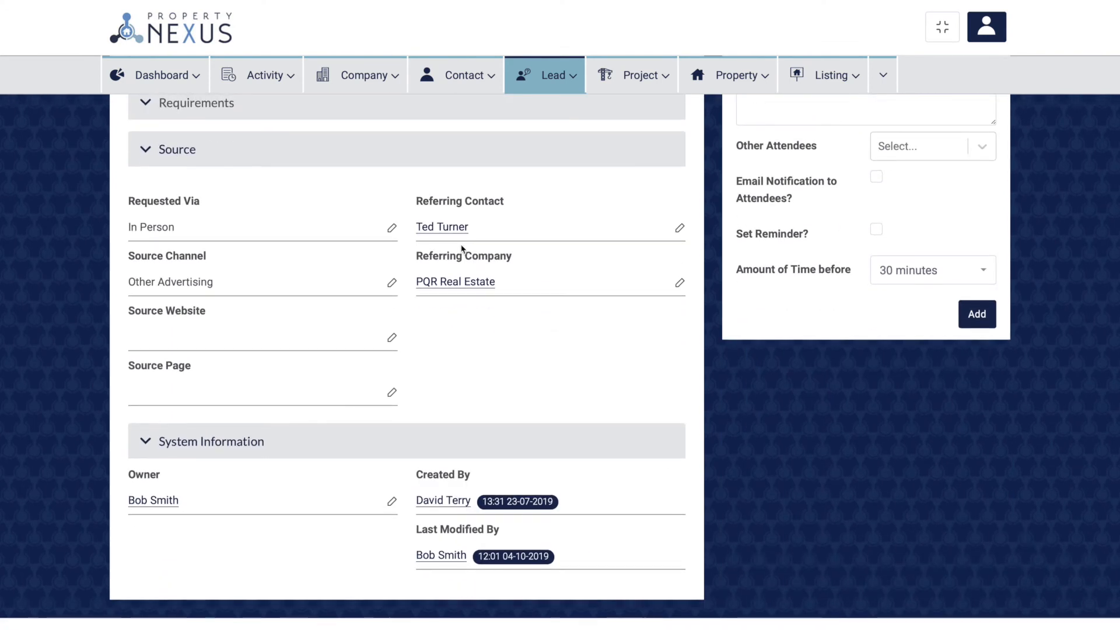
{"action": "left_click_drag", "start_coordinate": [416, 200], "coordinate": [511, 206]}
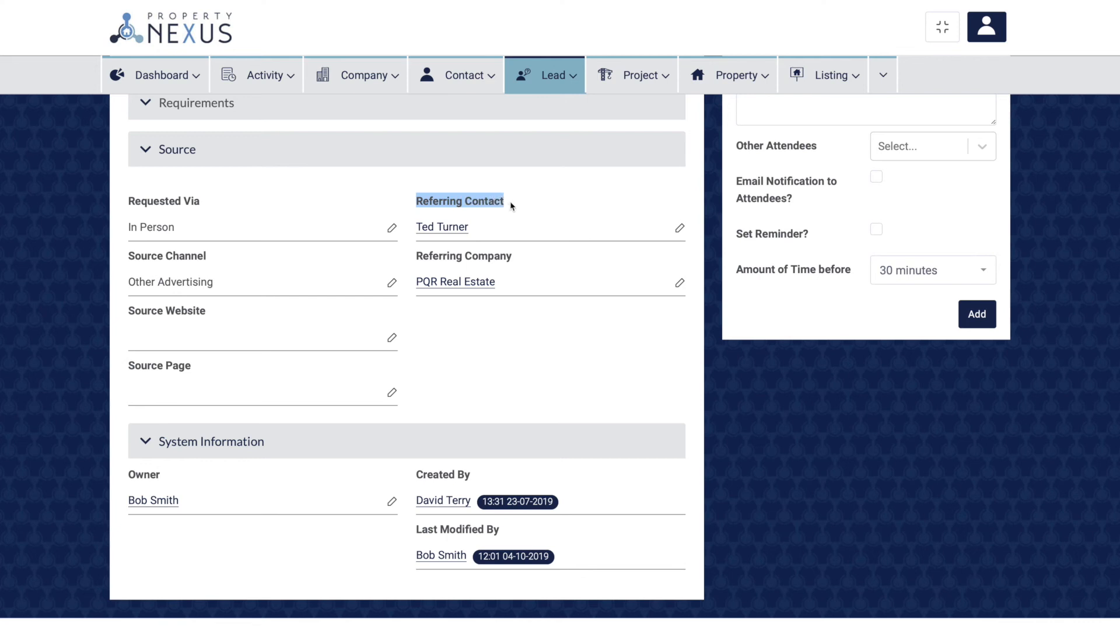
{"action": "left_click", "coordinate": [510, 205]}
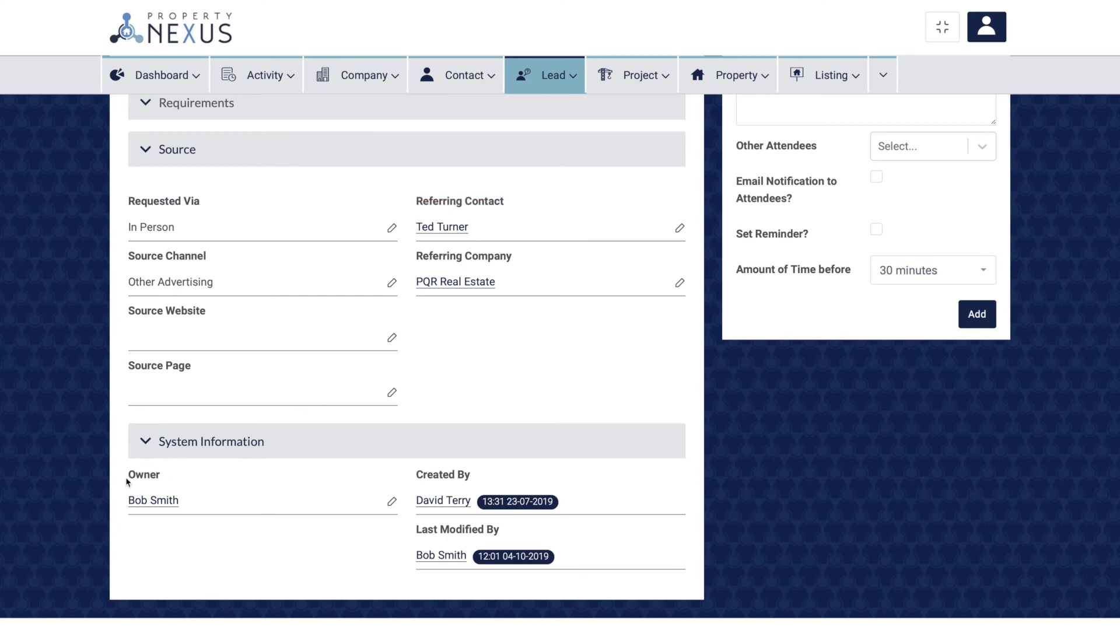
{"action": "left_click_drag", "start_coordinate": [127, 475], "coordinate": [166, 479]}
{"action": "left_click", "coordinate": [167, 479]}
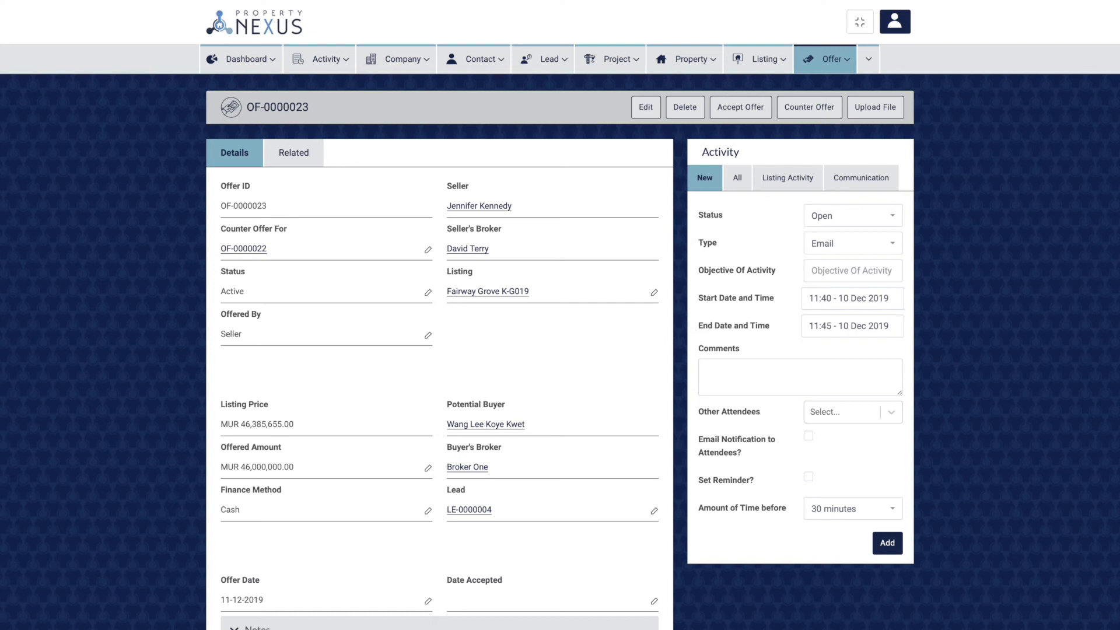
Step: Edit the buyer's offer on Fairway Grove K-G019 and try to set its status to Countered
{"action": "left_click", "coordinate": [645, 107]}
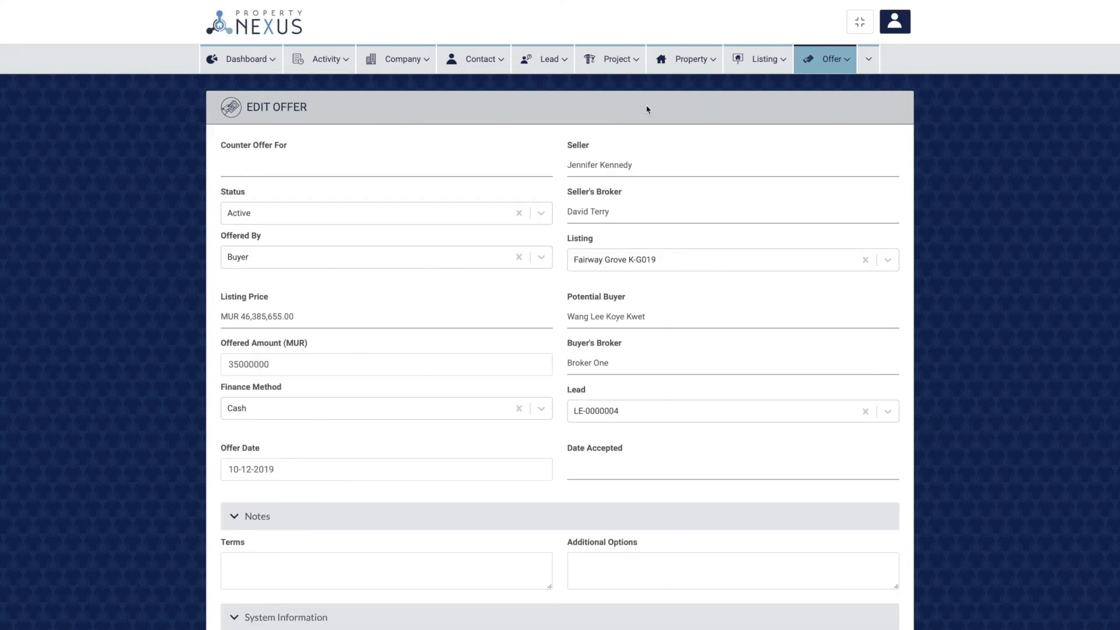
{"action": "left_click", "coordinate": [296, 221]}
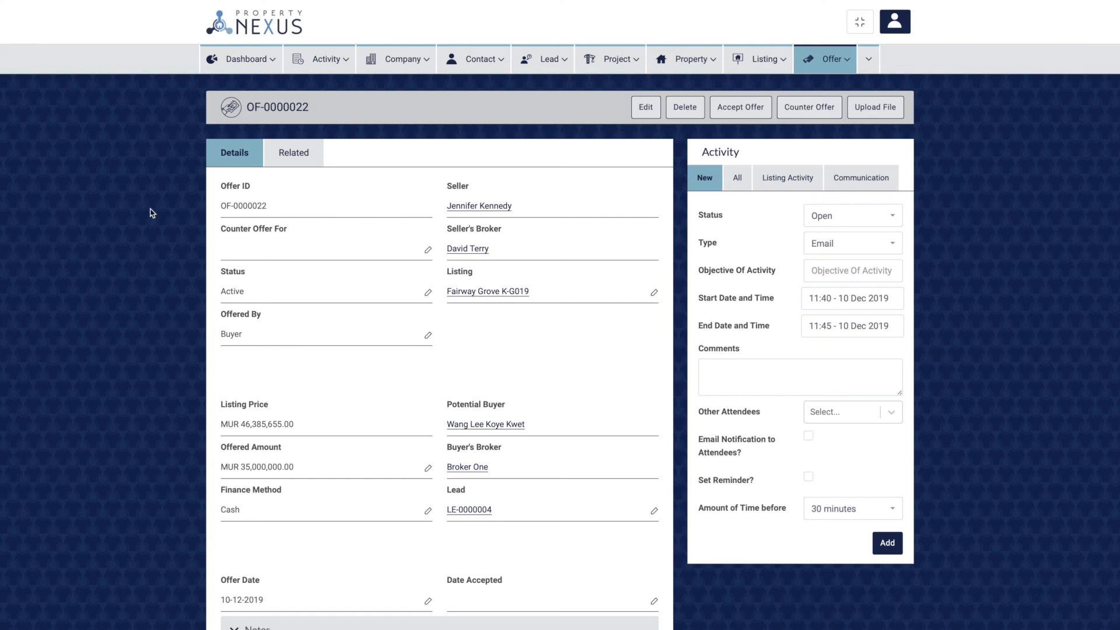
{"action": "left_click", "coordinate": [645, 110]}
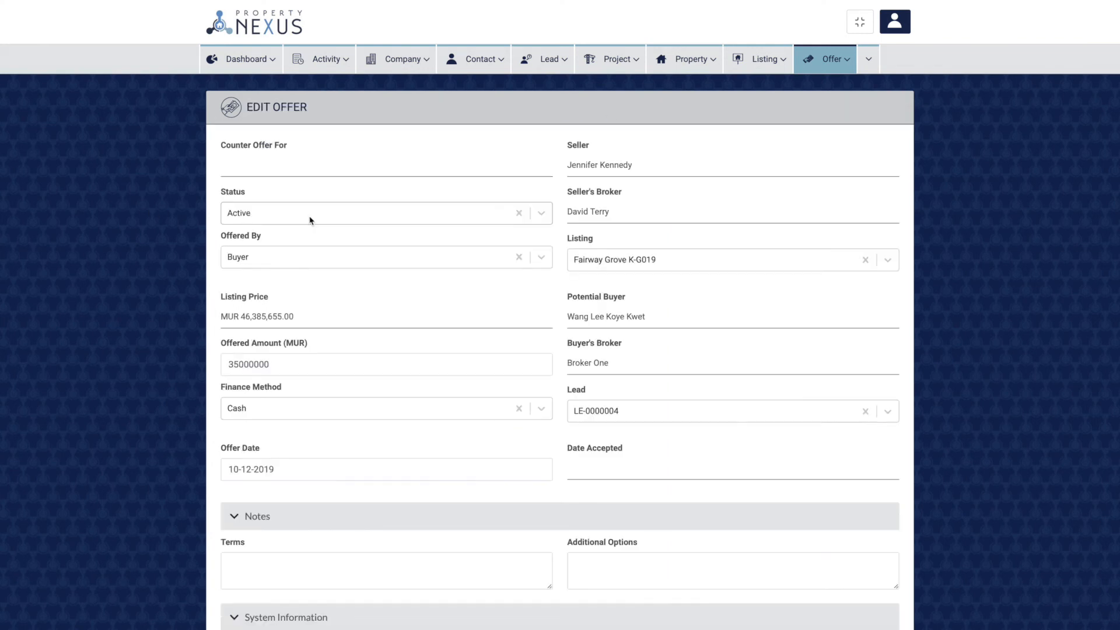
{"action": "left_click", "coordinate": [310, 220]}
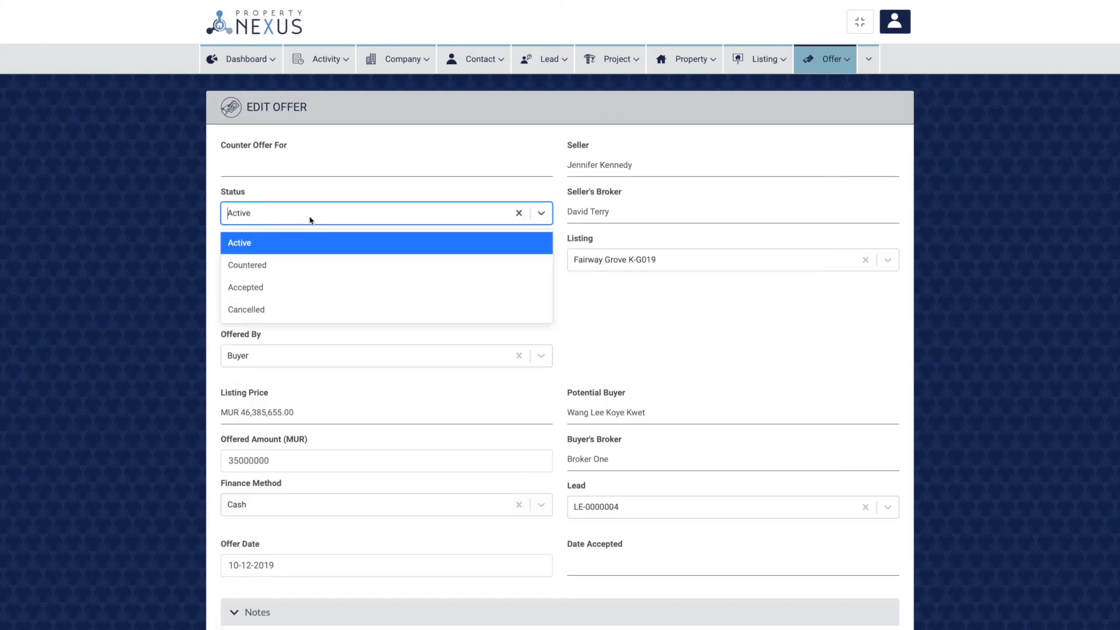
{"action": "left_click", "coordinate": [272, 266]}
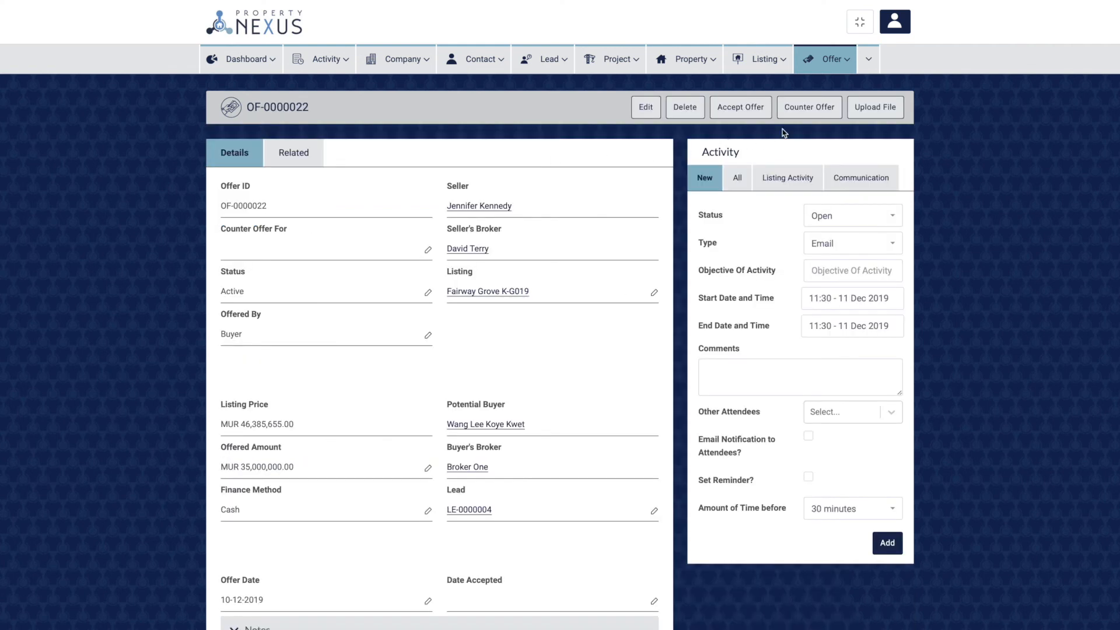
Step: Start a counter offer to the buyer's Fairway Grove K-G019 offer, offered by the Seller, with an offered amount of 46000000
{"action": "left_click", "coordinate": [807, 111]}
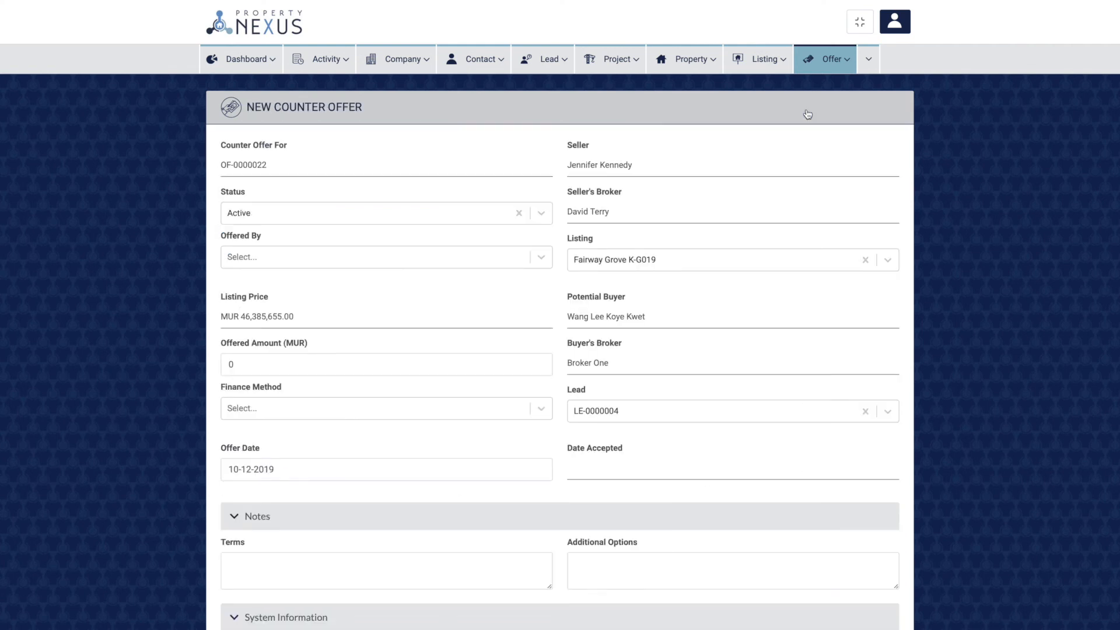
{"action": "left_click", "coordinate": [492, 258]}
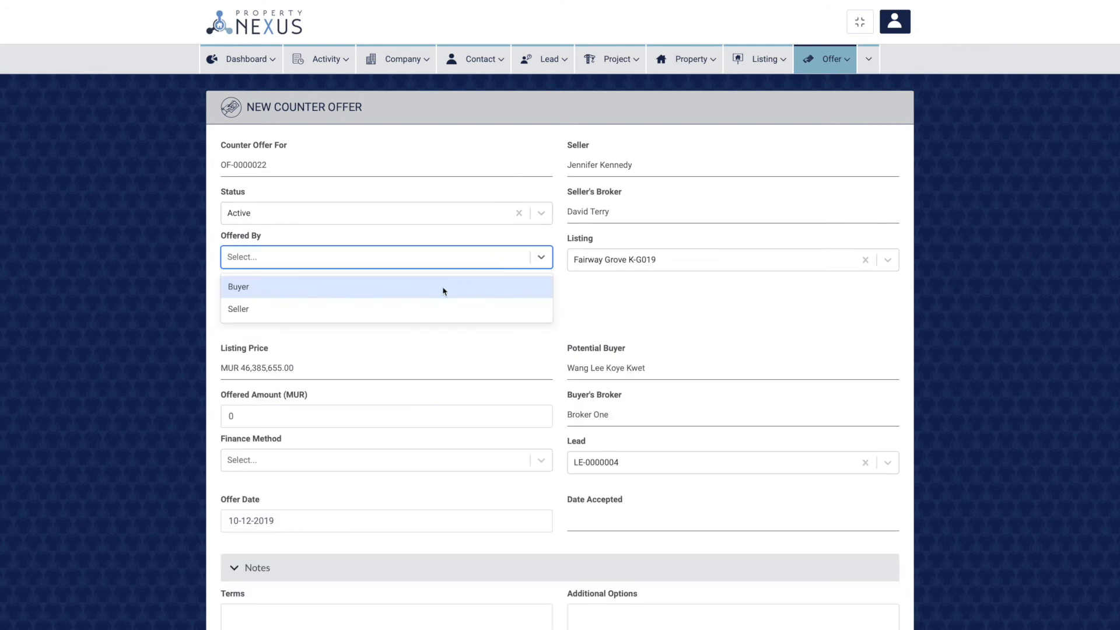
{"action": "left_click", "coordinate": [429, 304]}
{"action": "left_click", "coordinate": [312, 362]}
{"action": "type", "text": "46000000"}
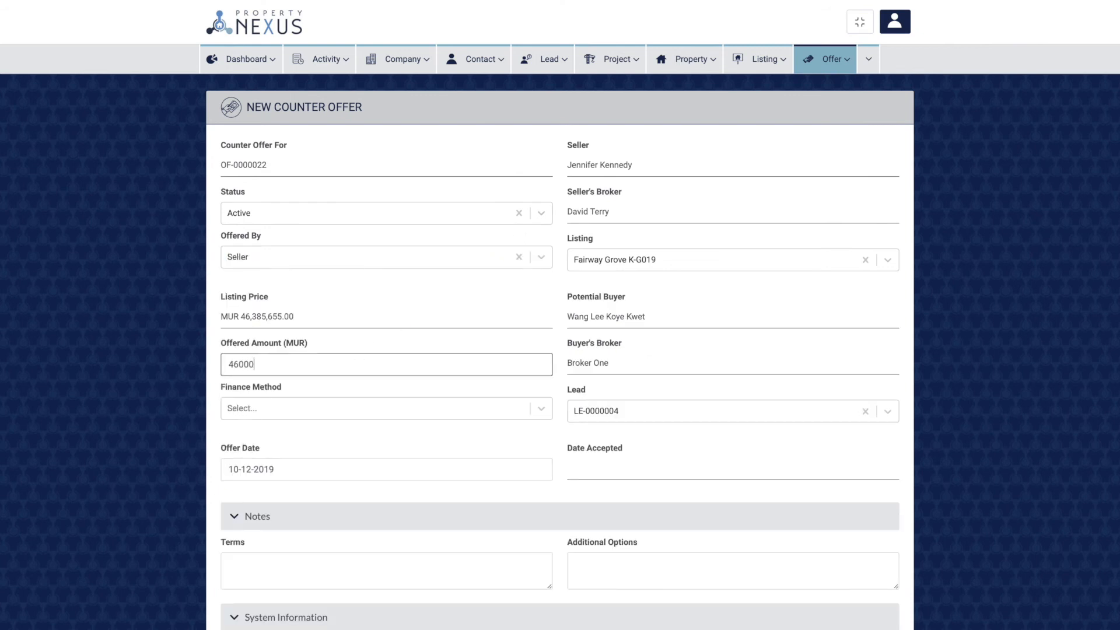
Step: Set the finance method to Cash and the offer date to 09-12-2019, and try to create the counter offer
{"action": "left_click", "coordinate": [292, 408]}
{"action": "left_click", "coordinate": [269, 438]}
{"action": "left_click", "coordinate": [274, 467]}
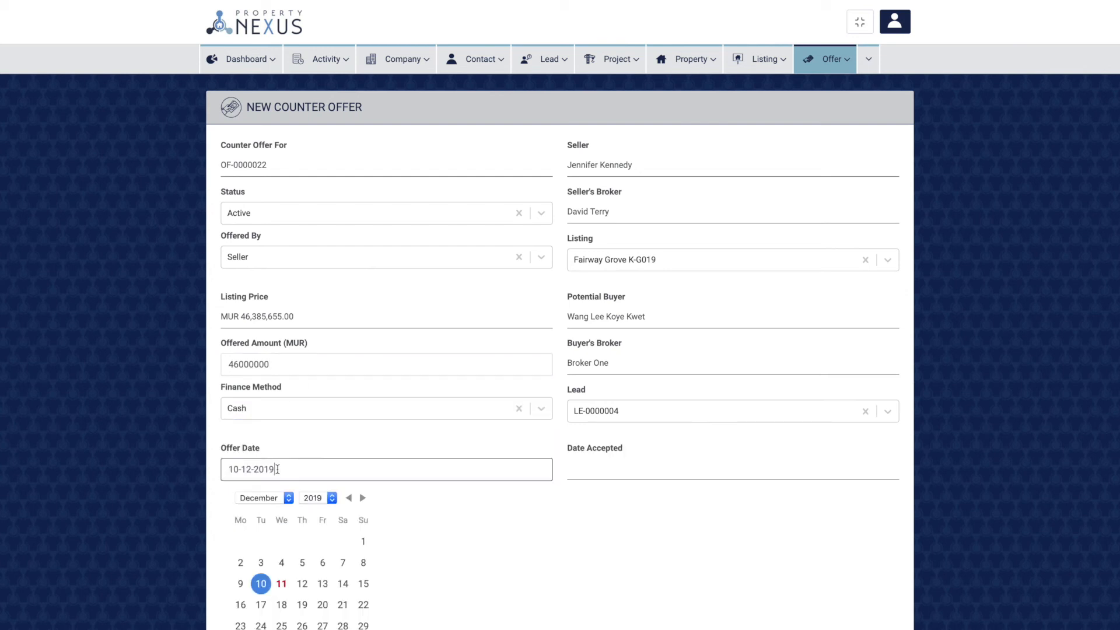
{"action": "left_click", "coordinate": [241, 583]}
{"action": "scroll", "coordinate": [245, 585], "scroll_direction": "down", "scroll_amount": 5}
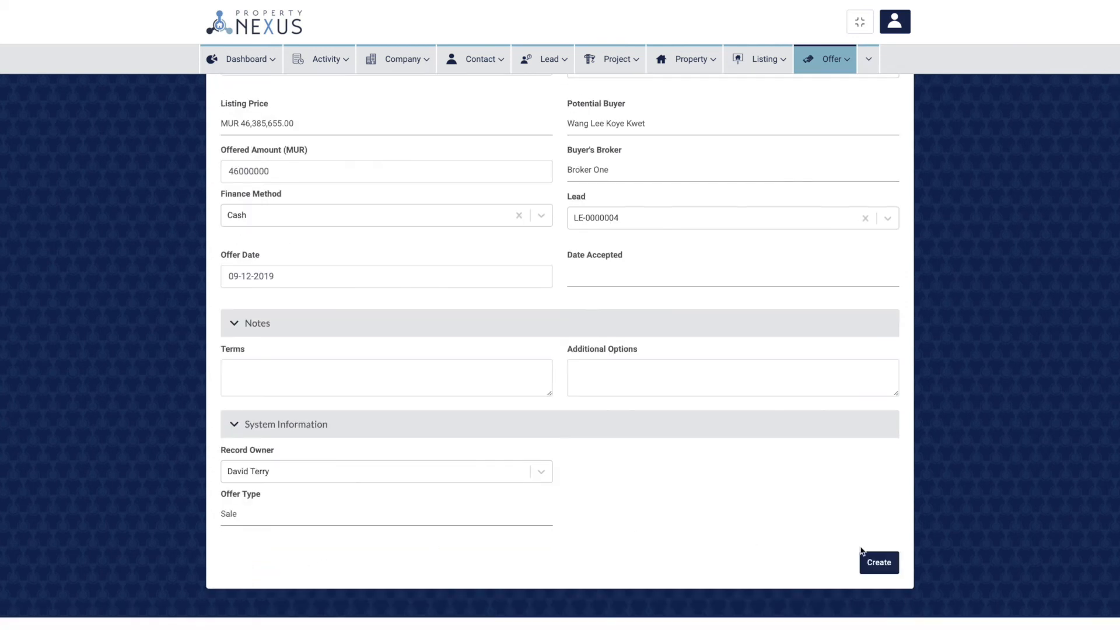
{"action": "left_click", "coordinate": [875, 560]}
Step: Fill in the blank counter offer form again with Seller as the offering party and 46000000 as the offered amount
{"action": "left_click", "coordinate": [373, 256]}
{"action": "left_click", "coordinate": [370, 306]}
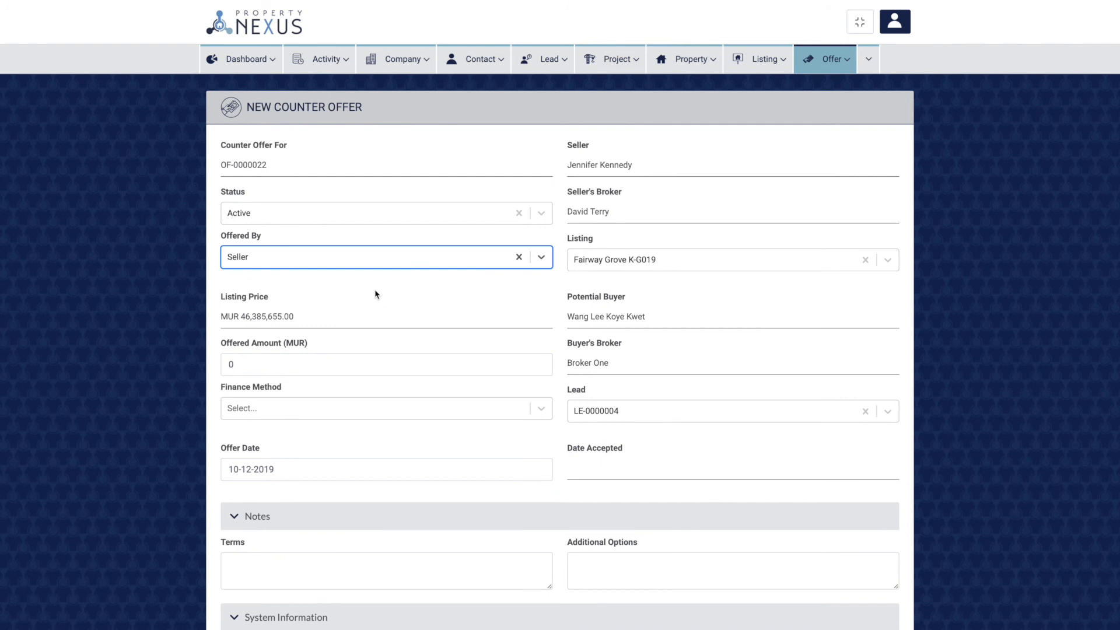
{"action": "left_click", "coordinate": [271, 366]}
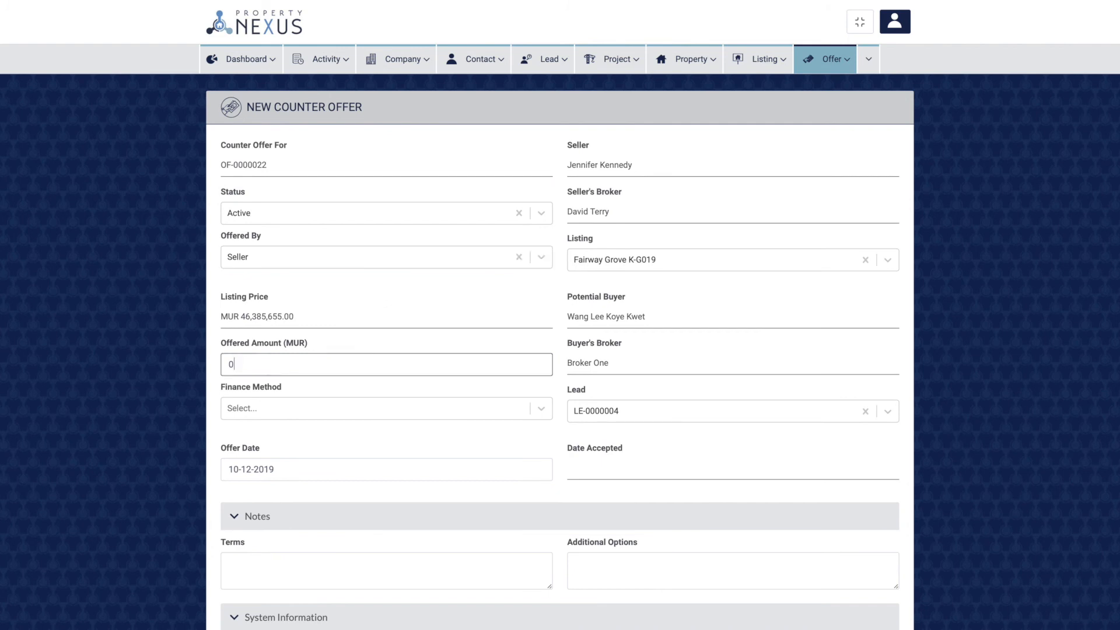
{"action": "type", "text": "46000000"}
Step: Set the counter offer's finance method to Cash and its offer date to 11-12-2019, and create it
{"action": "left_click", "coordinate": [299, 407]}
{"action": "left_click", "coordinate": [252, 439]}
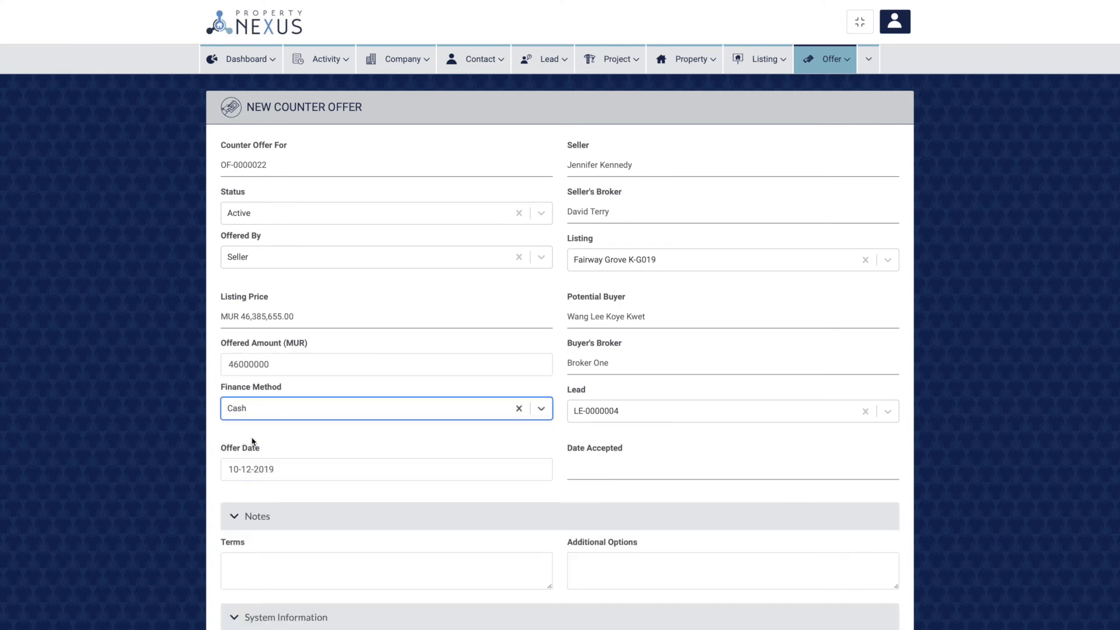
{"action": "left_click", "coordinate": [254, 469]}
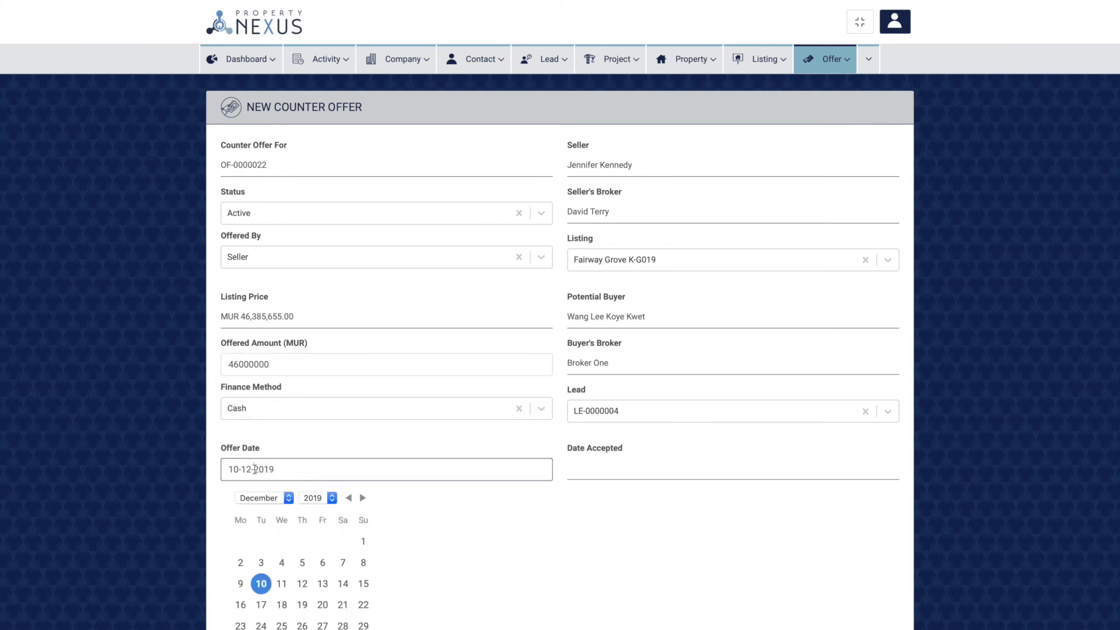
{"action": "left_click", "coordinate": [282, 589]}
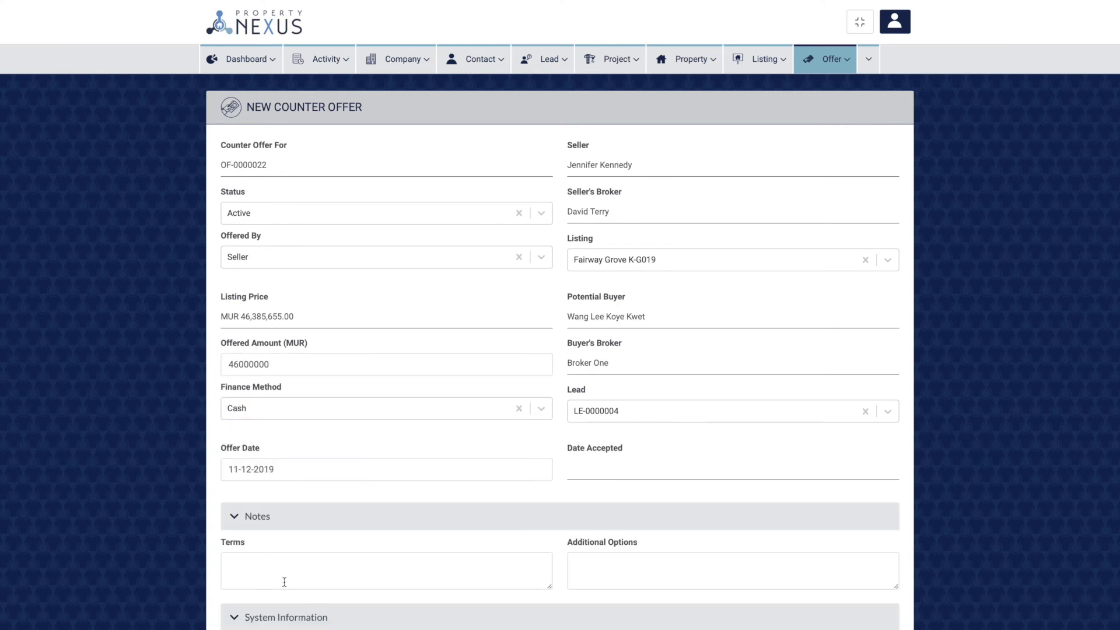
{"action": "scroll", "coordinate": [284, 581], "scroll_direction": "down", "scroll_amount": 3}
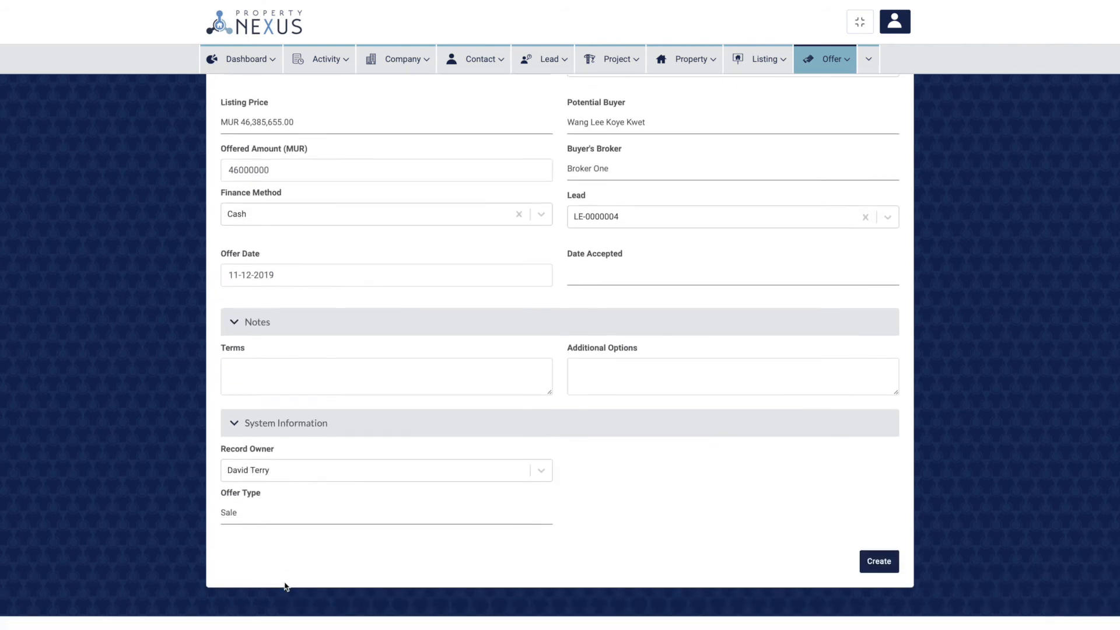
{"action": "left_click", "coordinate": [889, 561]}
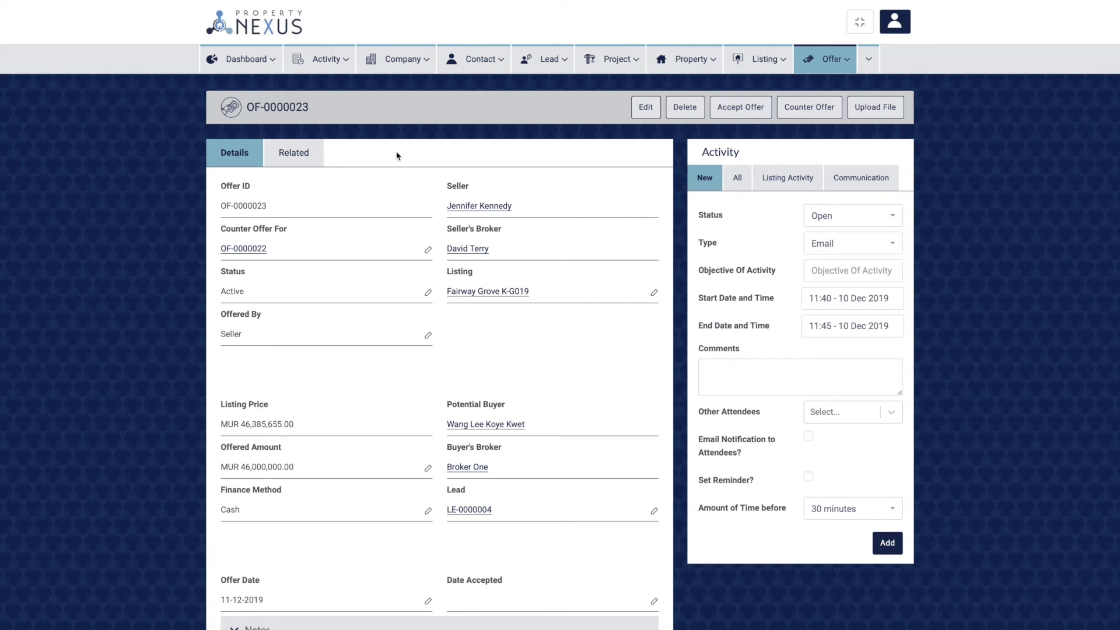
Step: Edit the seller's counter offer and try to set its status to Accepted
{"action": "left_click", "coordinate": [633, 112]}
{"action": "left_click", "coordinate": [265, 220]}
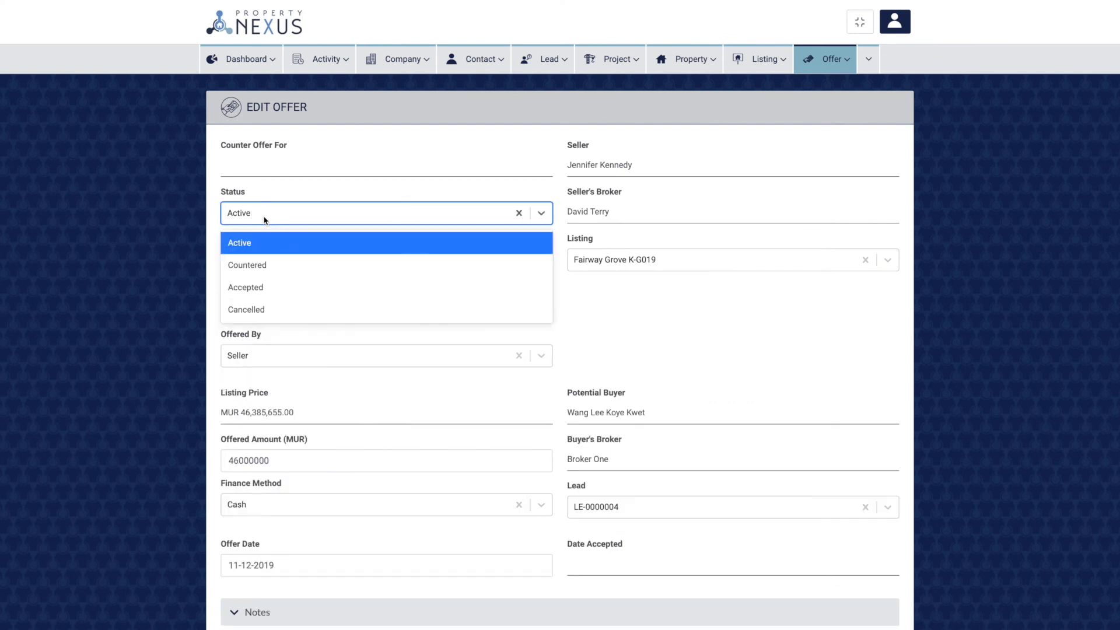
{"action": "left_click", "coordinate": [261, 287]}
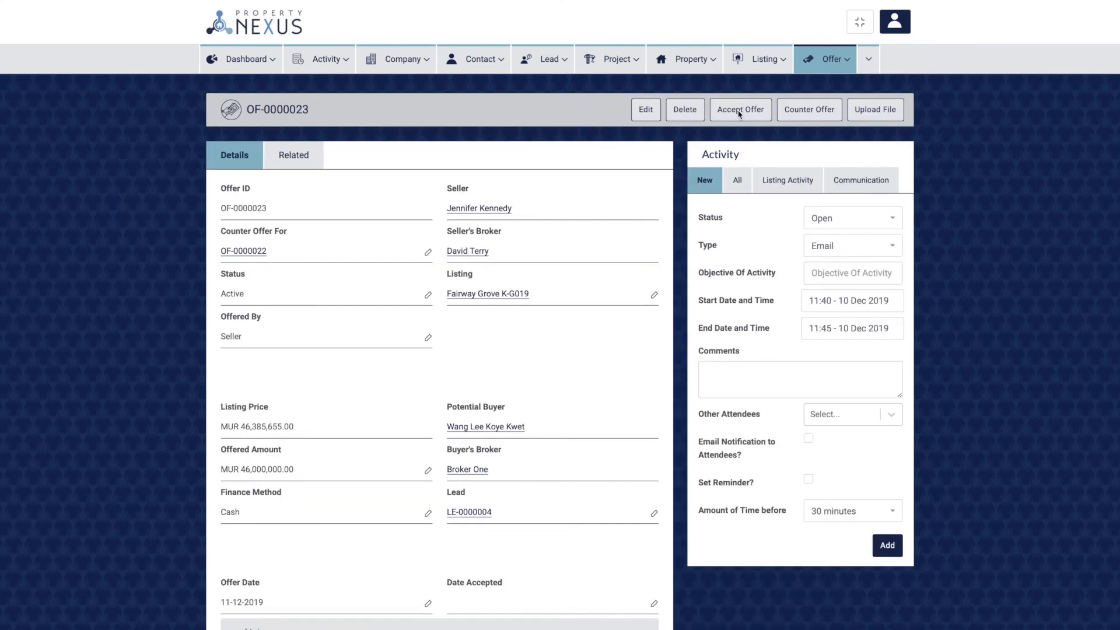
Step: Accept the seller's counter offer on Fairway Grove K-G019 and confirm the acceptance
{"action": "left_click", "coordinate": [735, 108]}
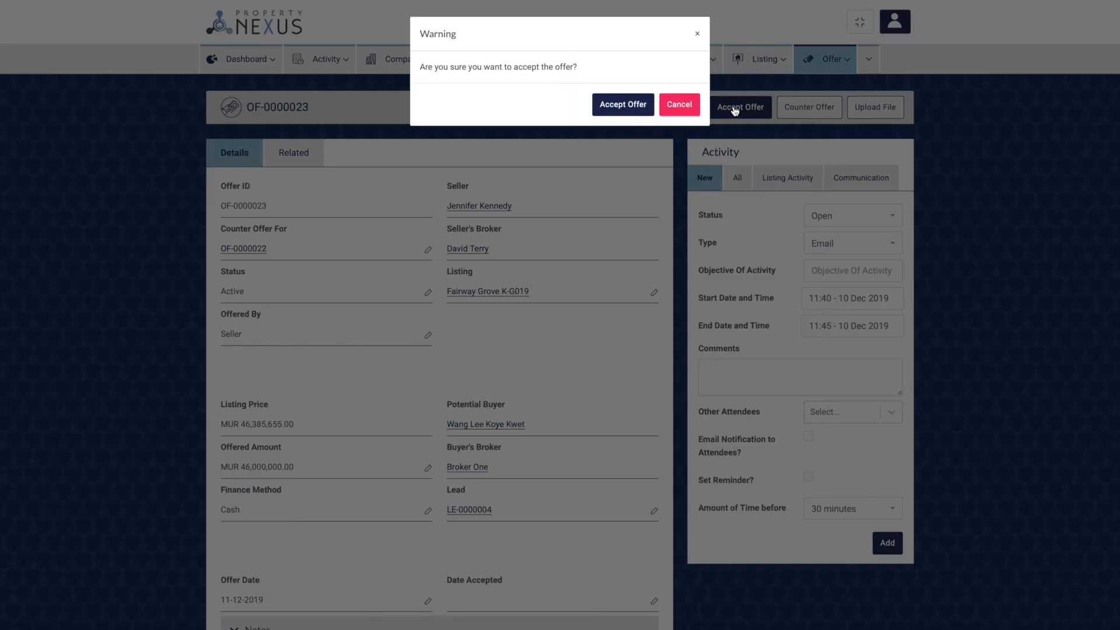
{"action": "left_click", "coordinate": [617, 109]}
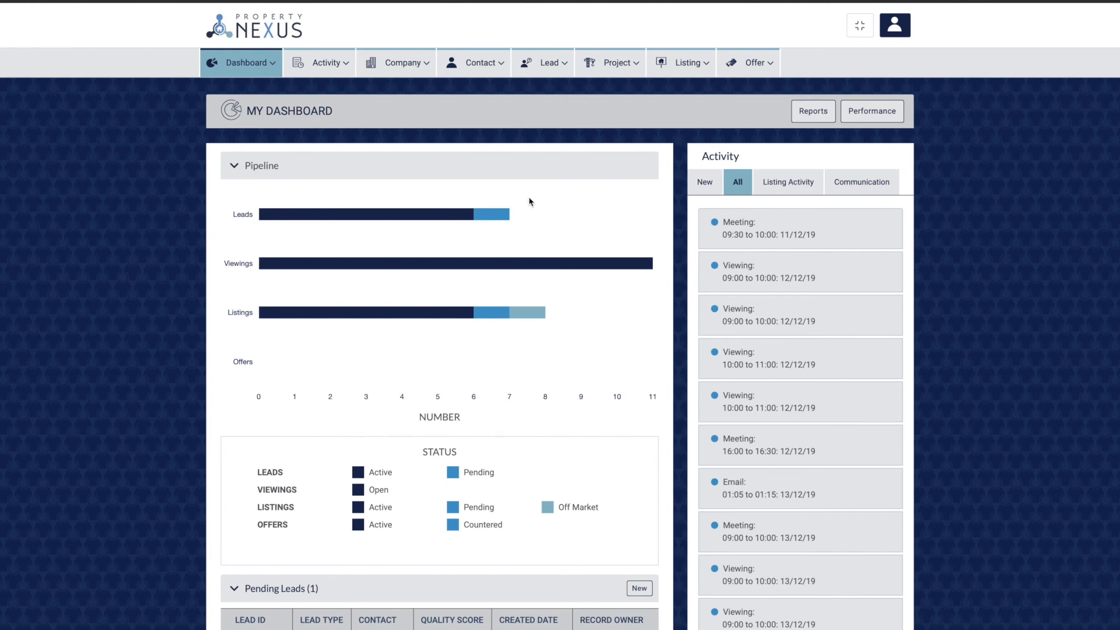
Step: Open My Dashboard and examine the pipeline chart, its status legend, and the pending leads, pending listings and open offers
{"action": "left_click", "coordinate": [243, 66]}
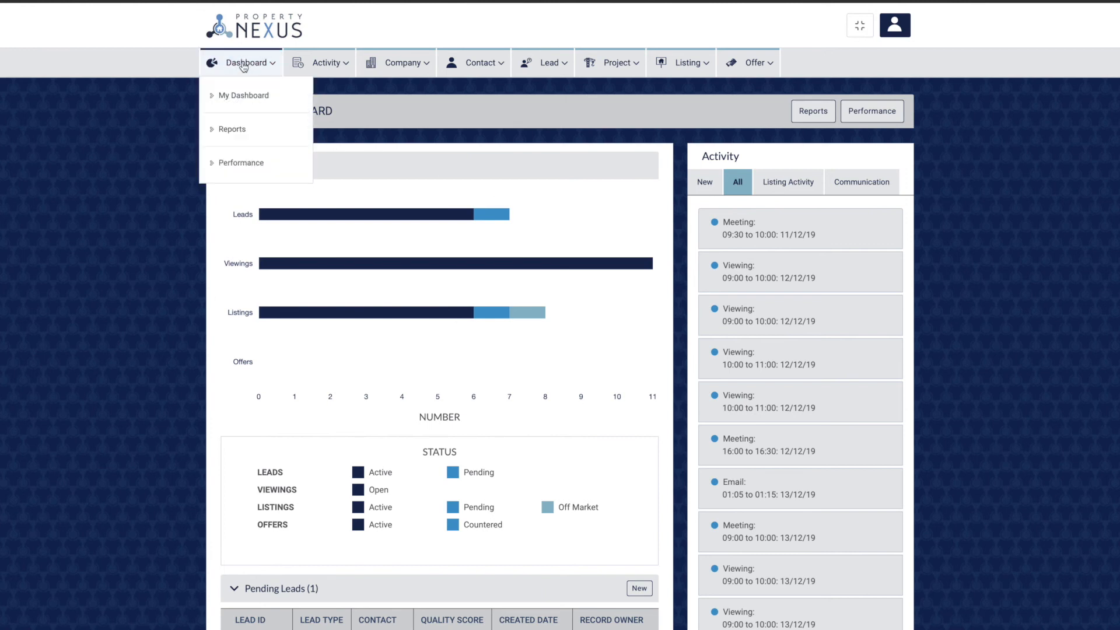
{"action": "left_click", "coordinate": [241, 98]}
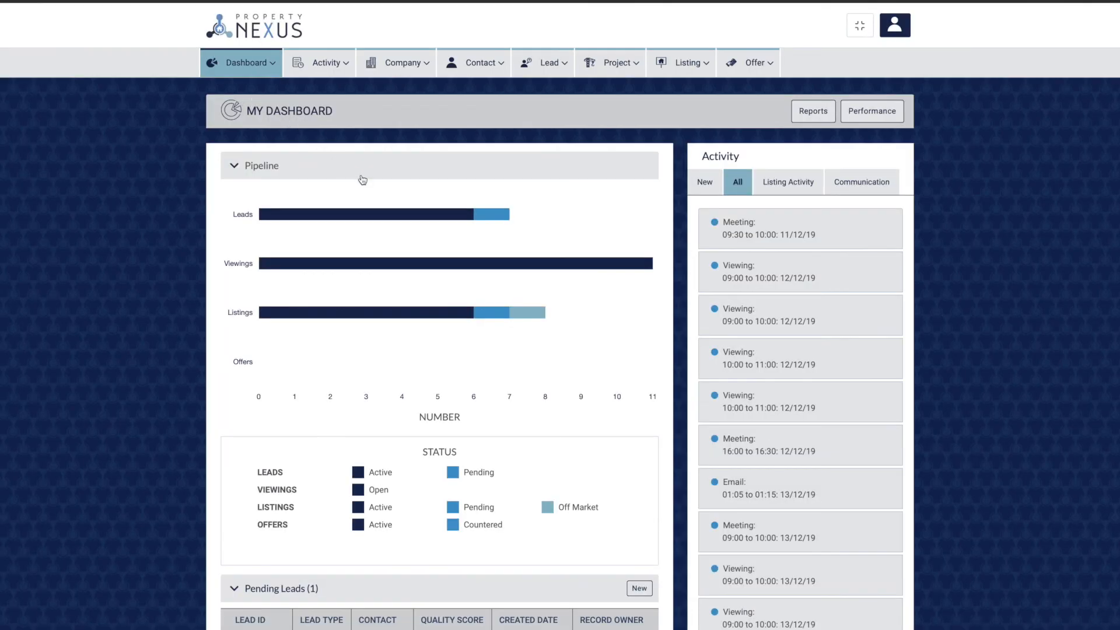
{"action": "mouse_move", "coordinate": [380, 214]}
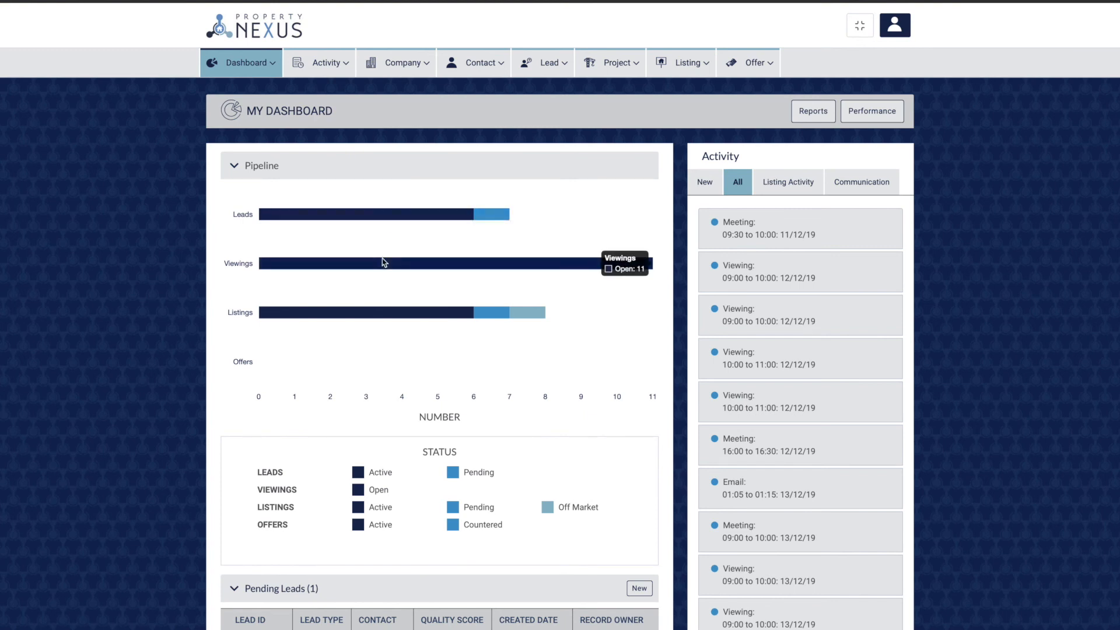
{"action": "mouse_move", "coordinate": [385, 314]}
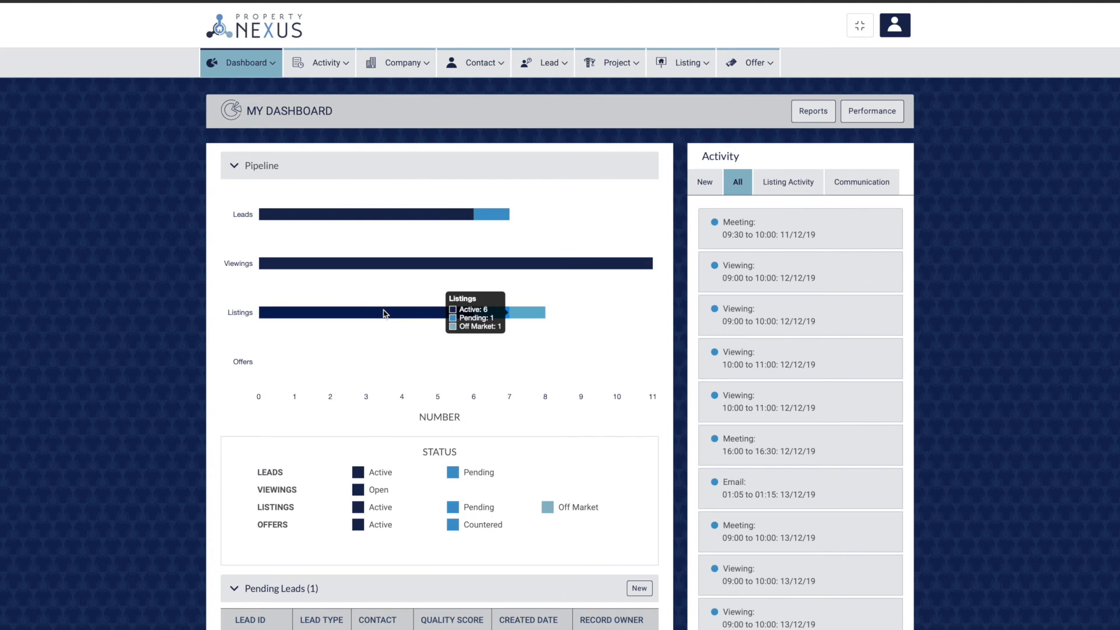
{"action": "scroll", "coordinate": [383, 314], "scroll_direction": "down", "scroll_amount": 2}
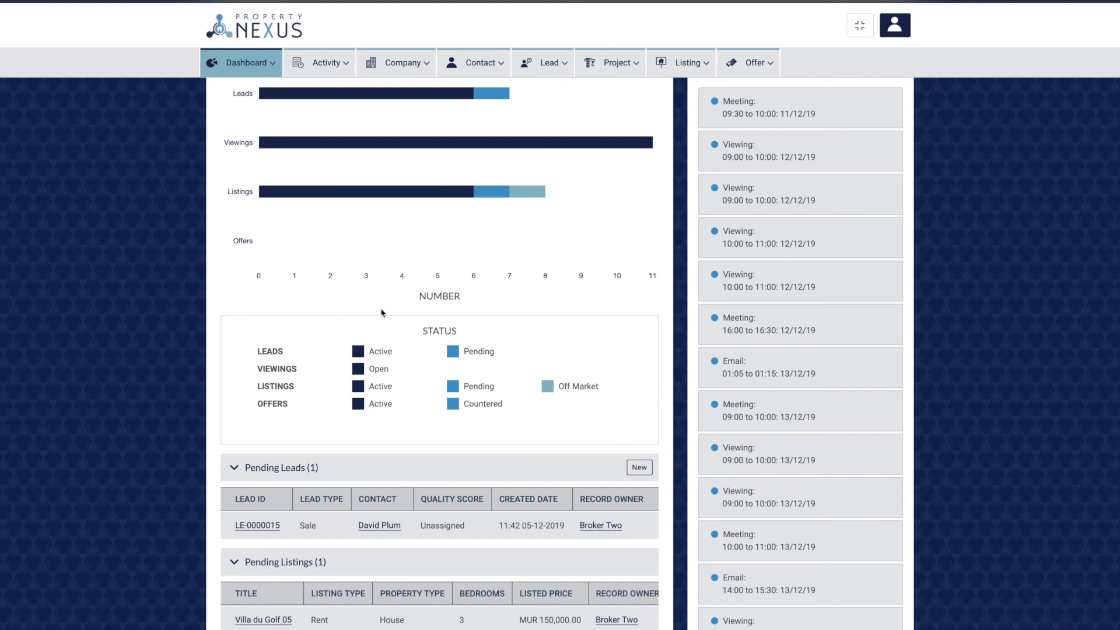
{"action": "scroll", "coordinate": [382, 313], "scroll_direction": "down", "scroll_amount": 2}
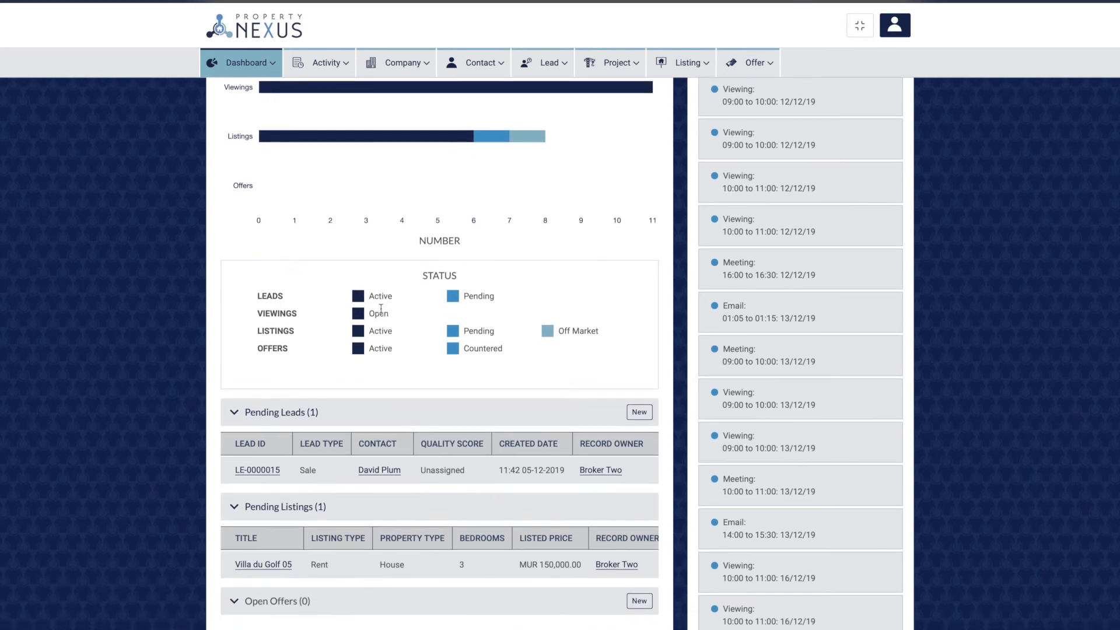
{"action": "scroll", "coordinate": [381, 308], "scroll_direction": "down", "scroll_amount": 1}
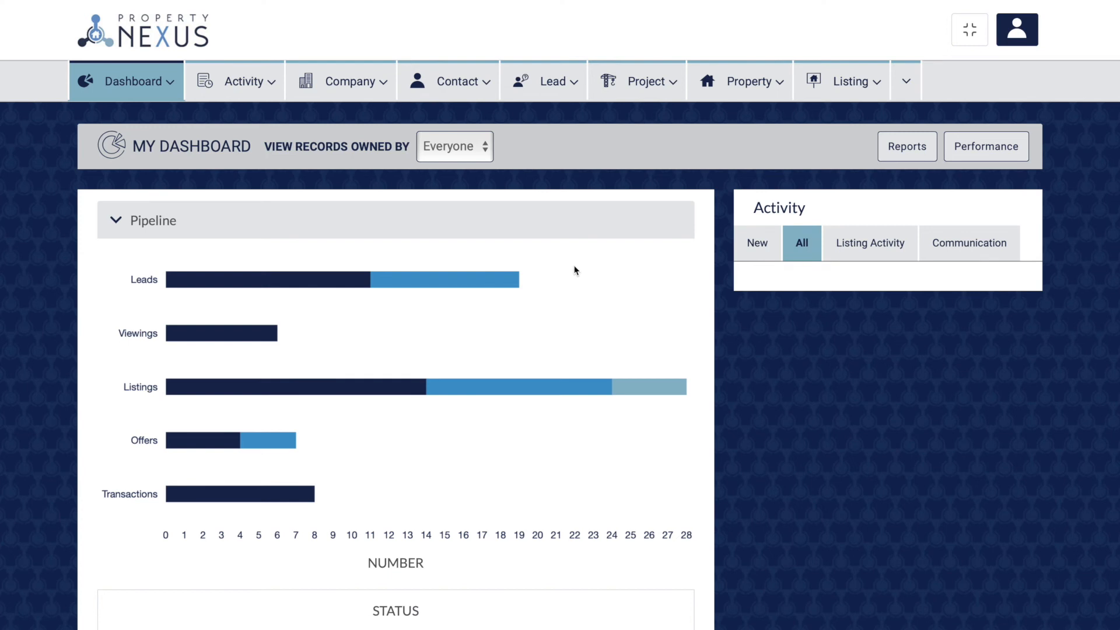
Step: Open the dashboard reports and switch the report view to Contacts
{"action": "left_click", "coordinate": [139, 85]}
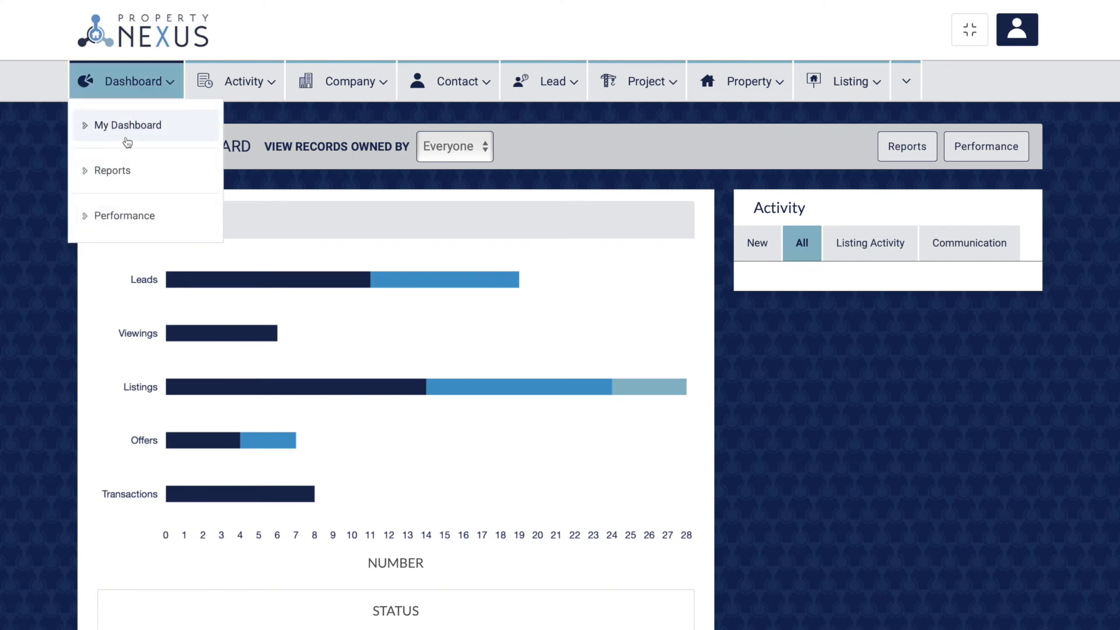
{"action": "left_click", "coordinate": [127, 175]}
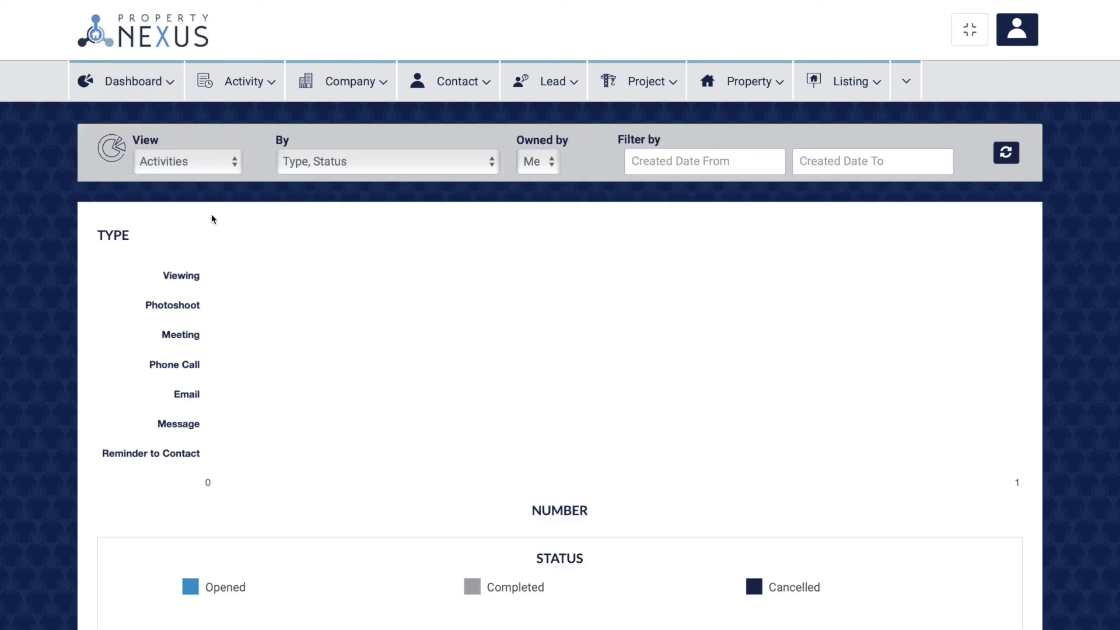
{"action": "left_click", "coordinate": [198, 162]}
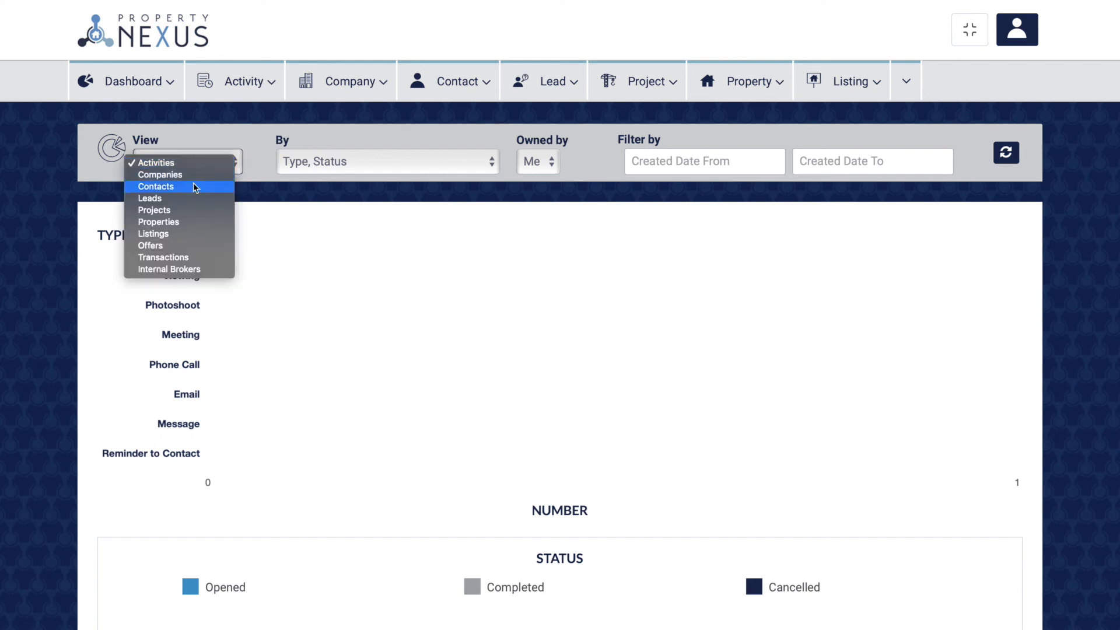
{"action": "left_click", "coordinate": [193, 186]}
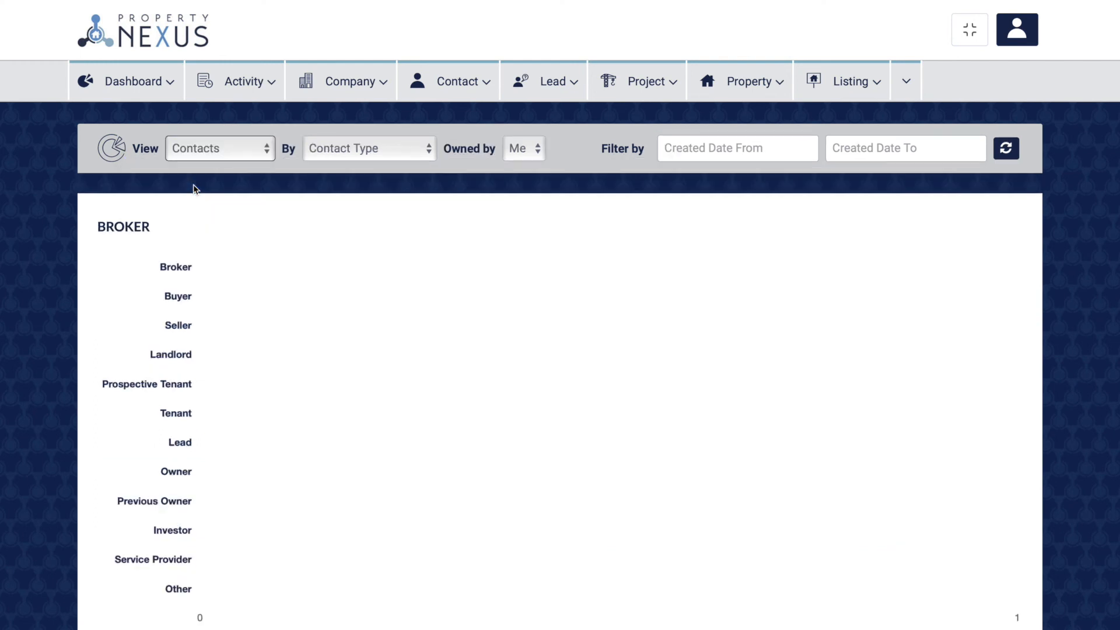
Step: Group the Contacts report by Broker, Contact Type with ownership set to Everyone
{"action": "left_click", "coordinate": [334, 152]}
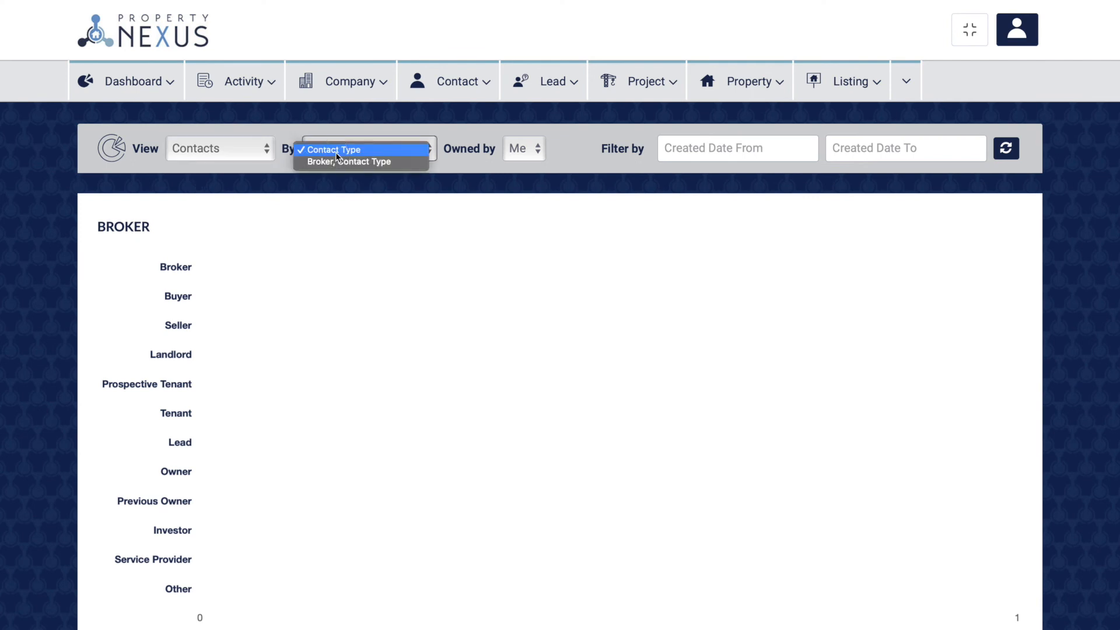
{"action": "left_click", "coordinate": [329, 161]}
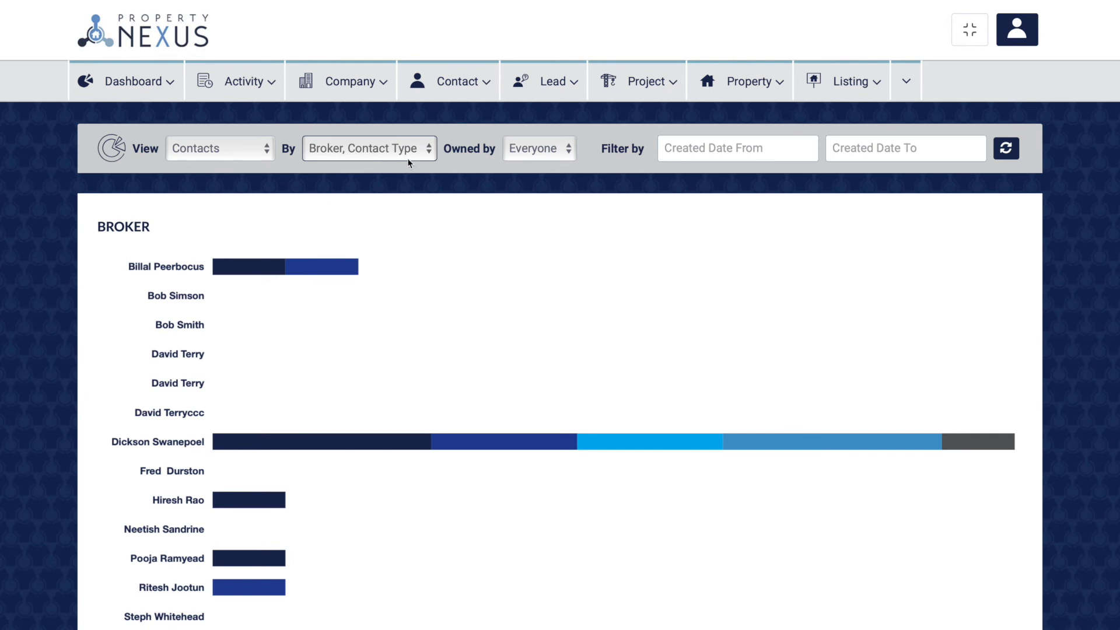
{"action": "left_click", "coordinate": [513, 153]}
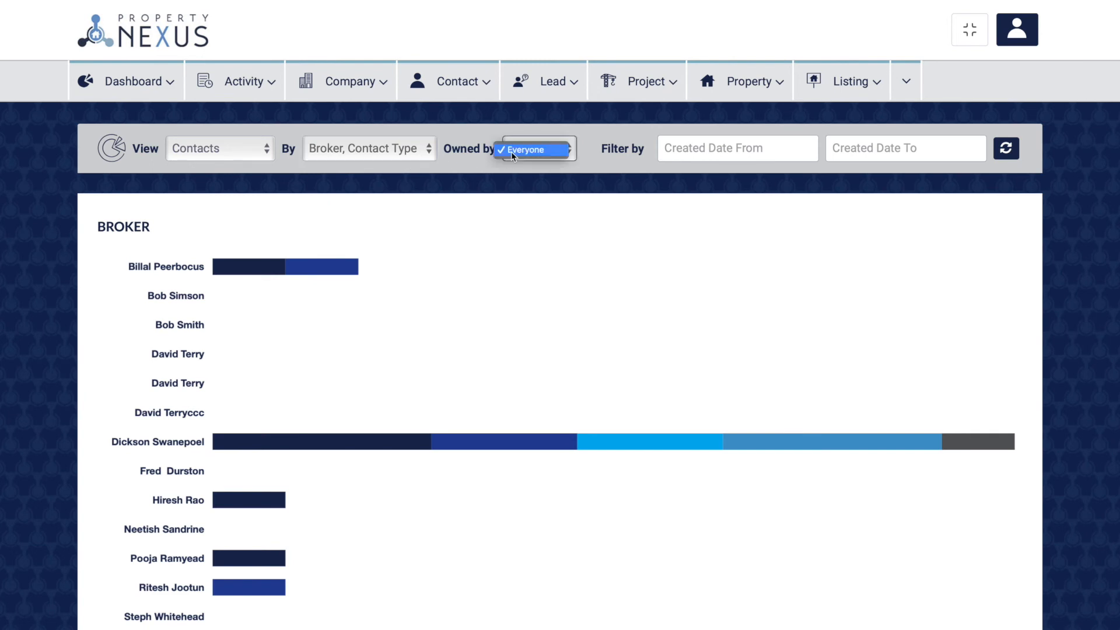
{"action": "left_click", "coordinate": [510, 151]}
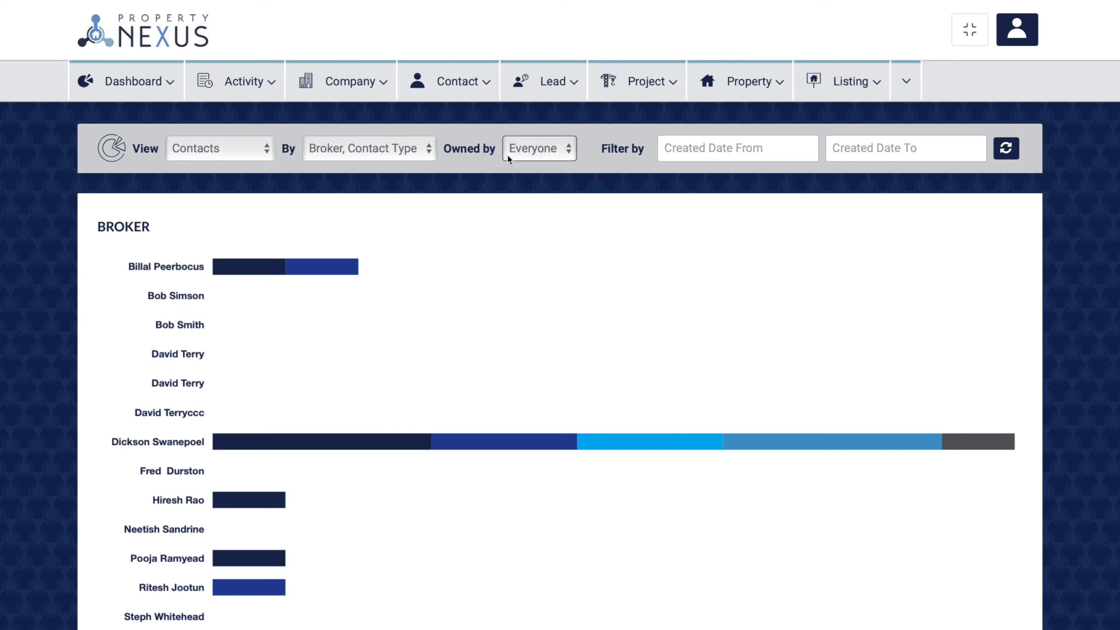
Step: Filter the Contacts report to records created from 22-11-2019 to 30-11-2019
{"action": "left_click", "coordinate": [670, 148]}
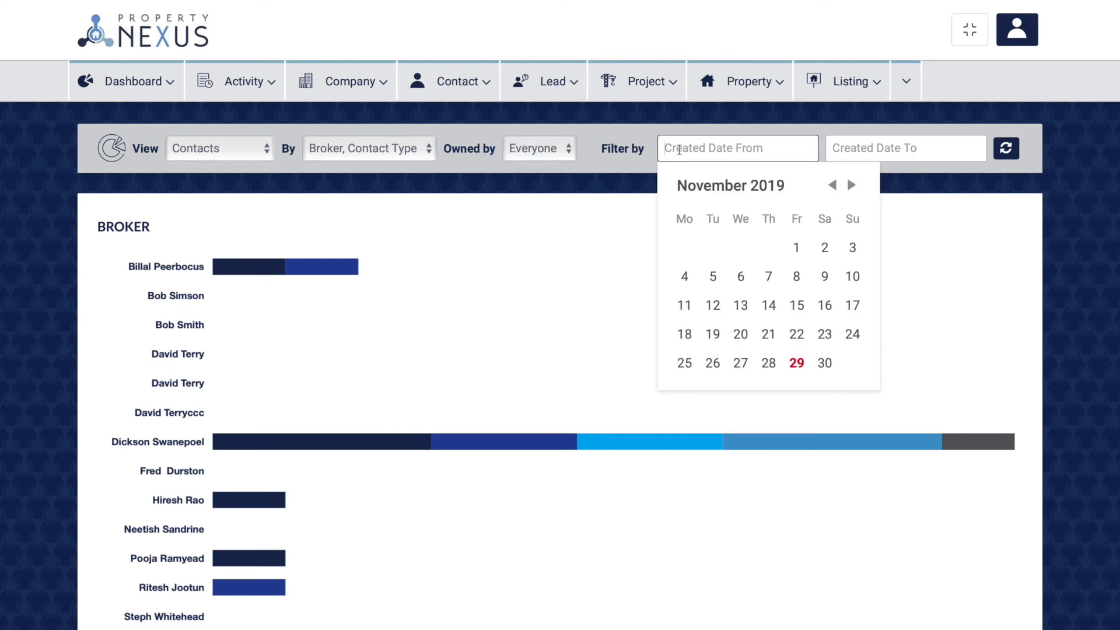
{"action": "left_click", "coordinate": [796, 333]}
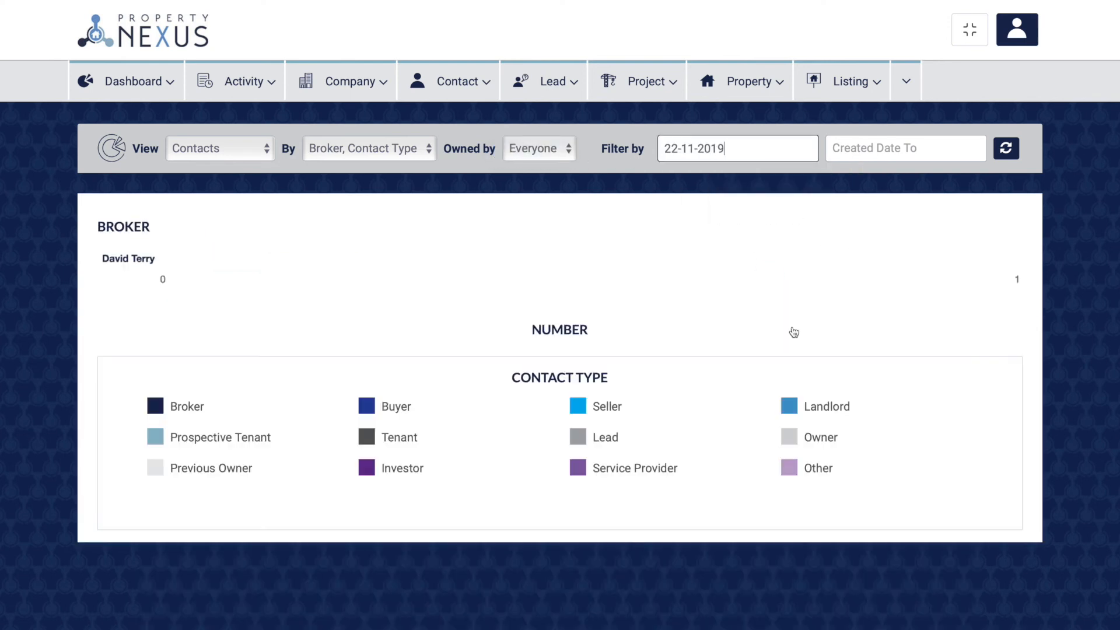
{"action": "left_click", "coordinate": [853, 152]}
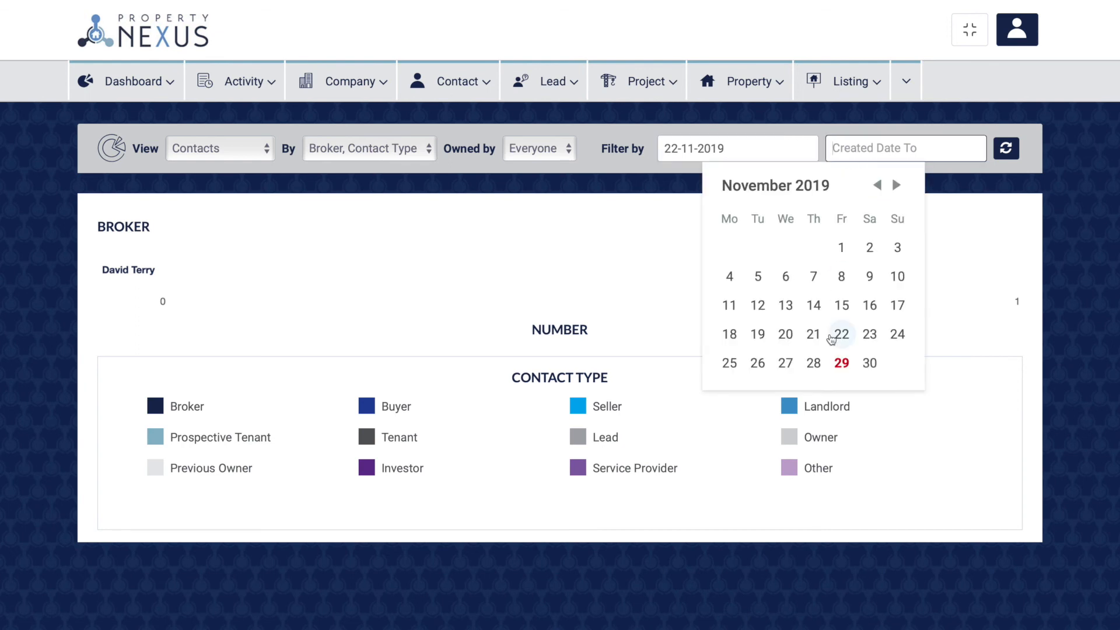
{"action": "left_click", "coordinate": [868, 362]}
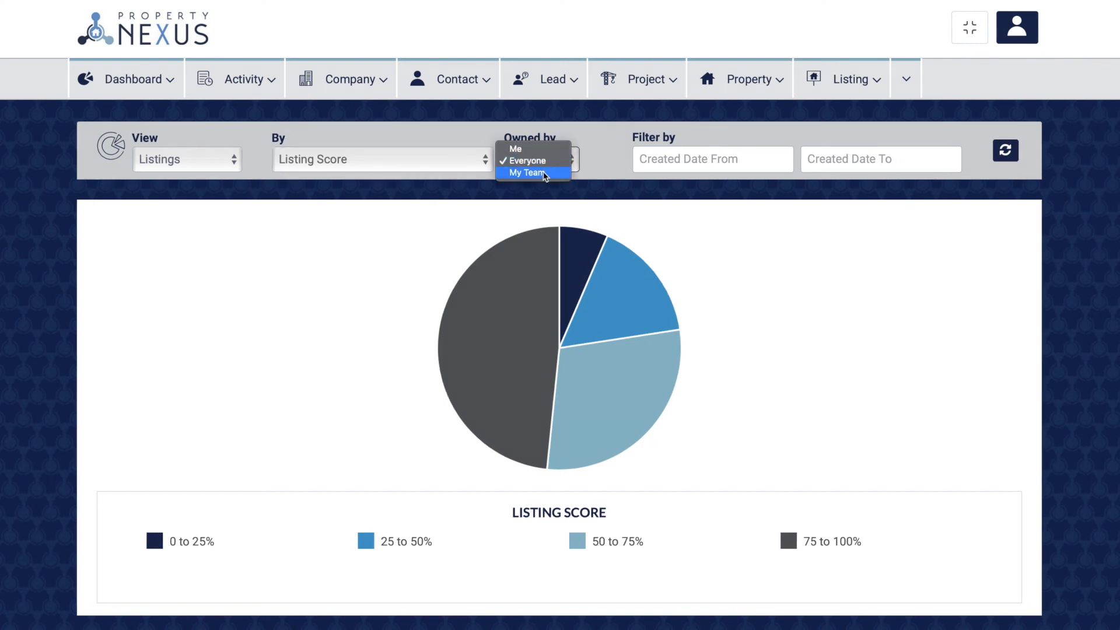
Step: Keep the Listings report by Listing Score set to records owned by Everyone
{"action": "left_click", "coordinate": [541, 162]}
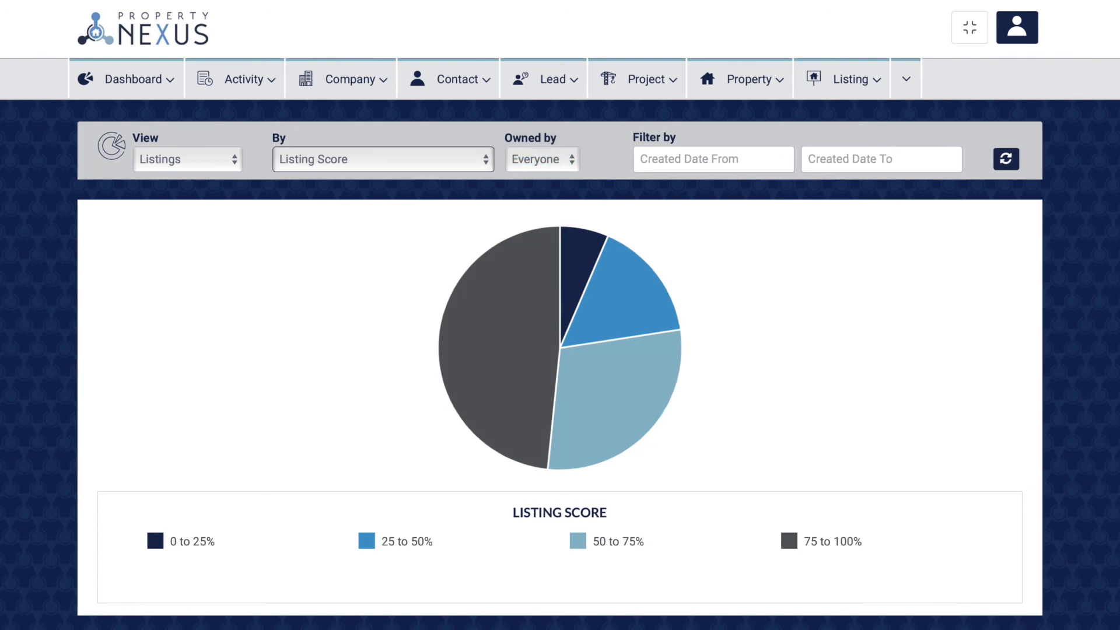